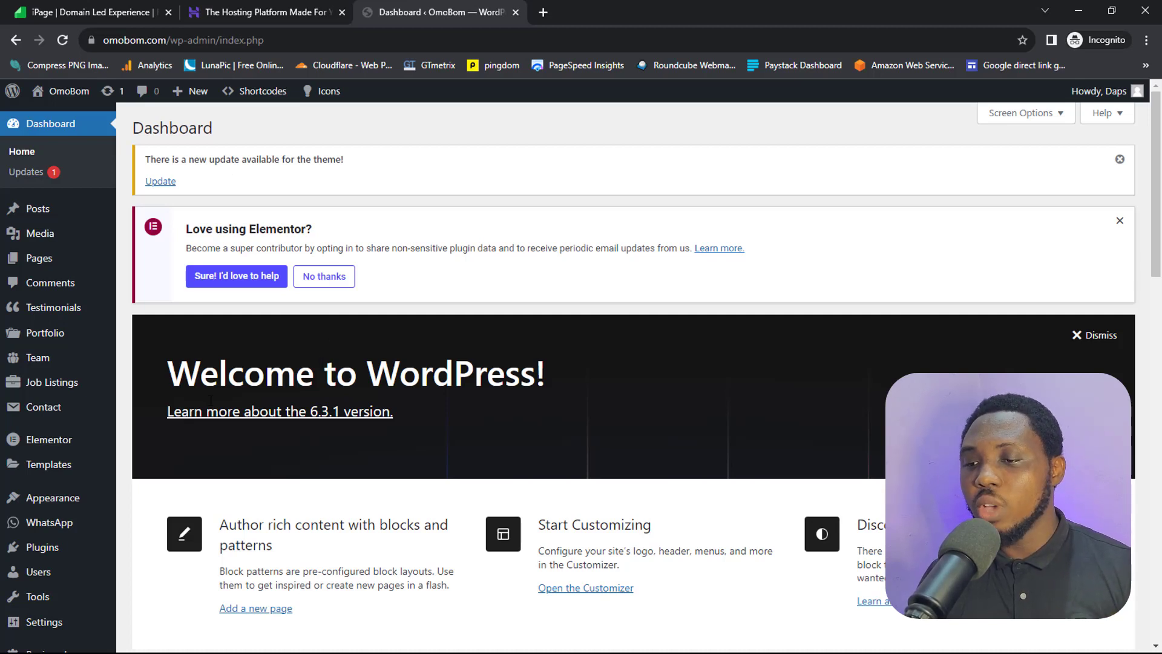
- Find 'wpvivid' under Plugins > Add New and install the WPvivid backup plugin
mouse_move(43, 548)
click(136, 572)
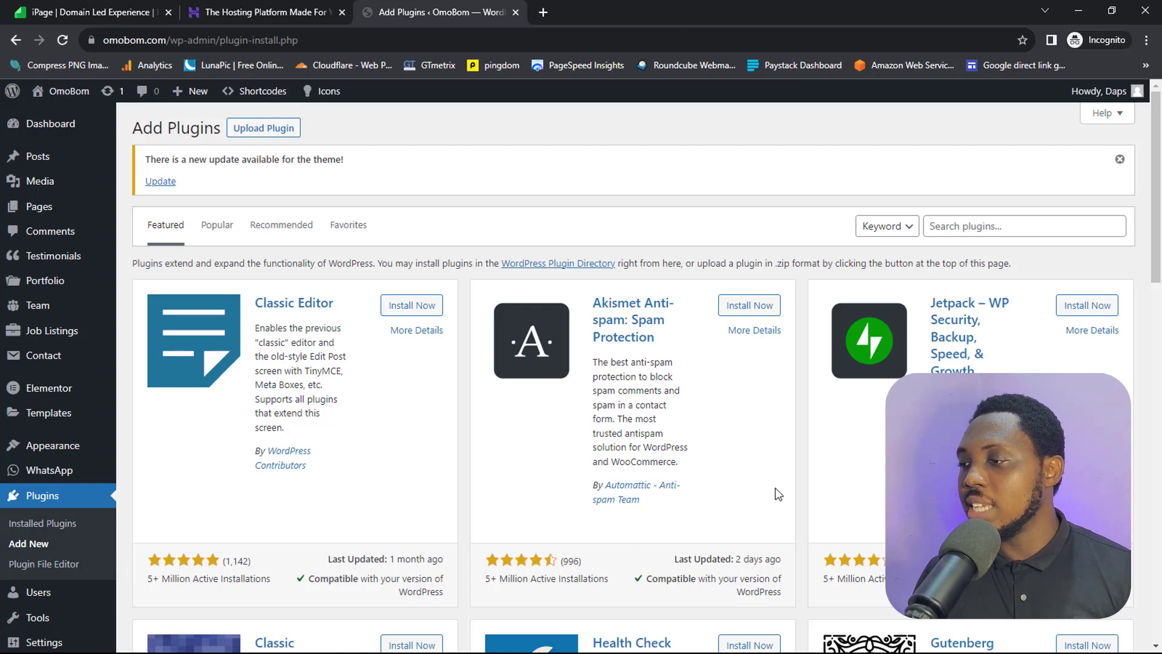
click(991, 222)
text(wpvivid)
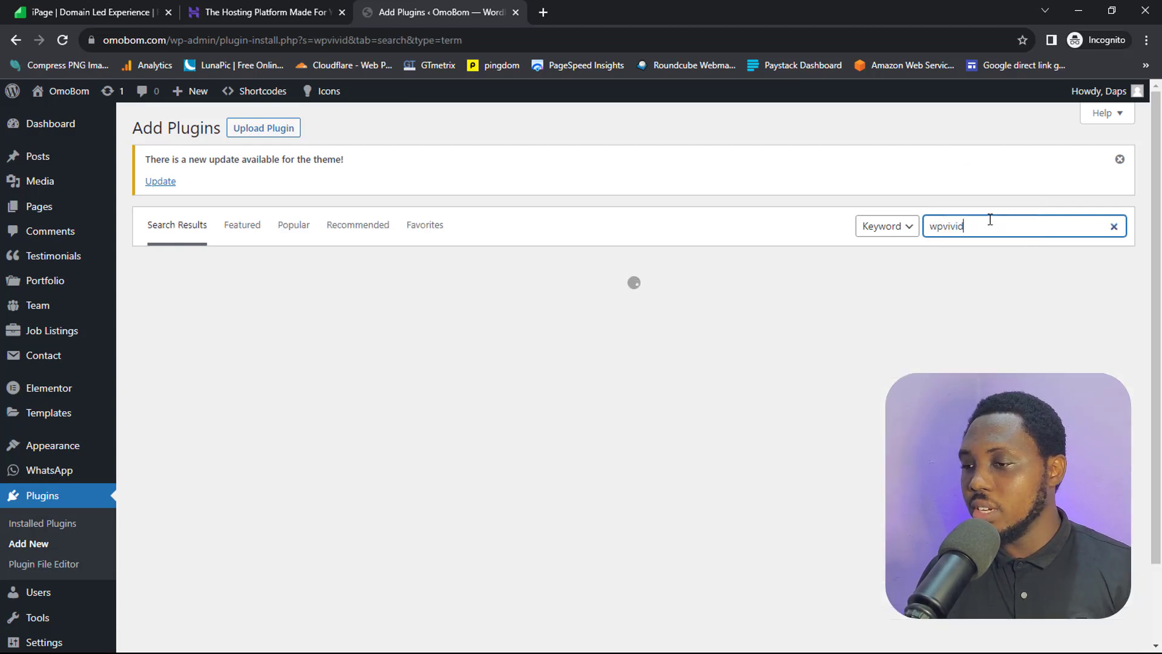
click(394, 309)
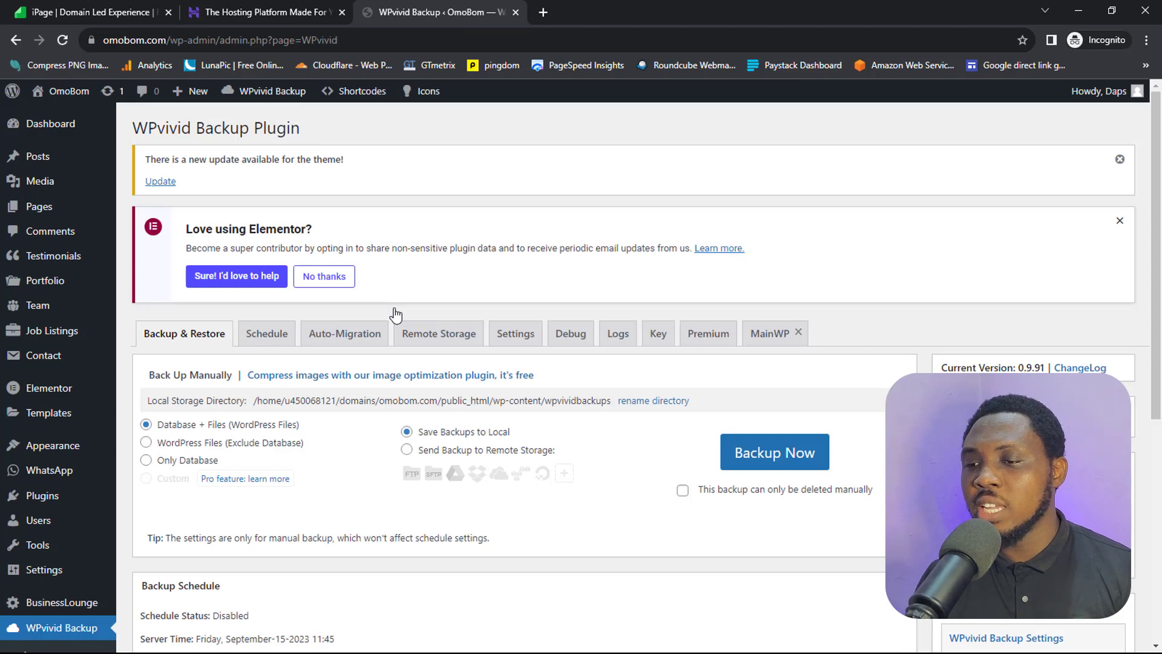
- Run a manual Database + Files backup to local storage, producing the Sep-15-2023 11:45 backup
scroll(394, 315, down, 1)
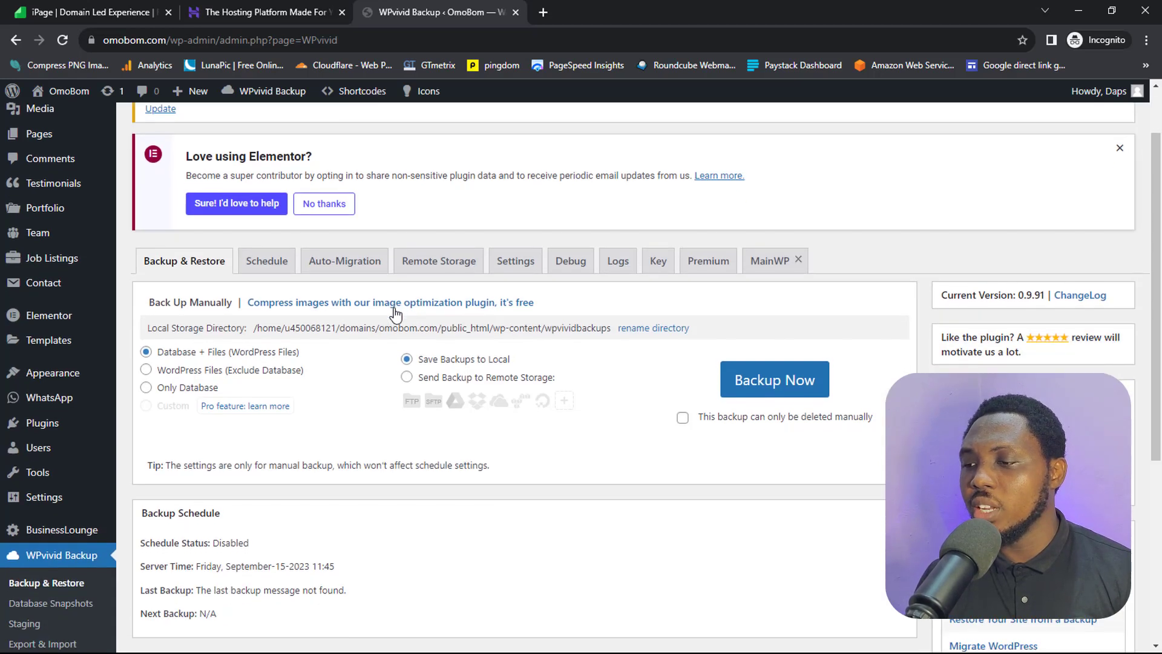
click(766, 393)
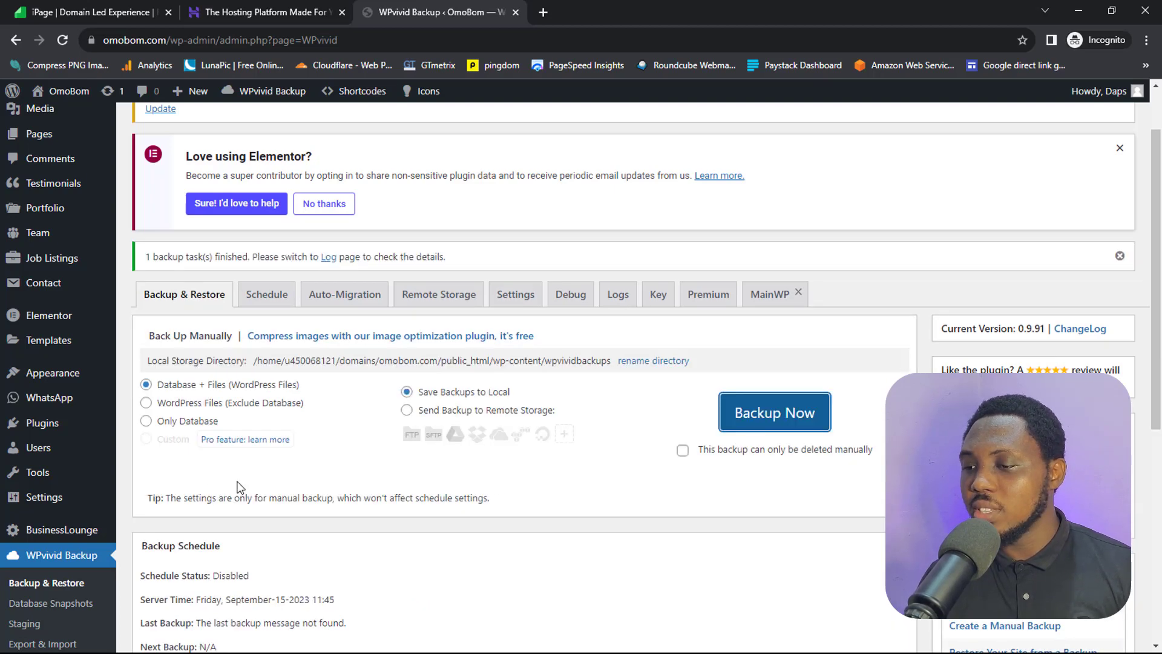
scroll(297, 394, up, 1)
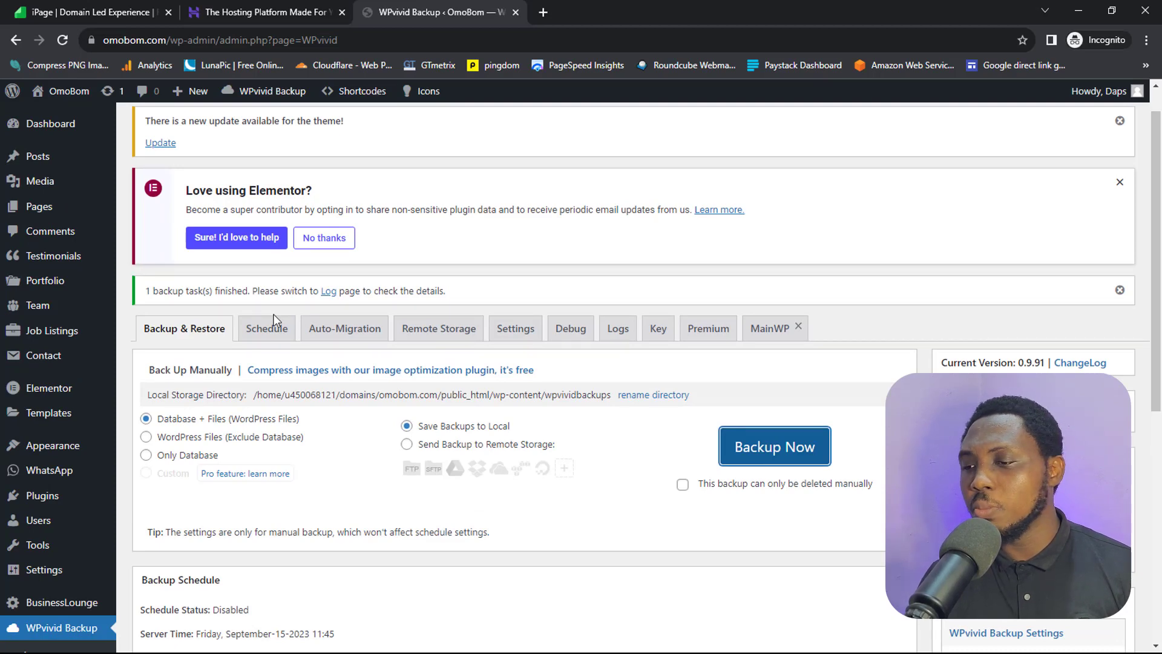
scroll(279, 321, down, 7)
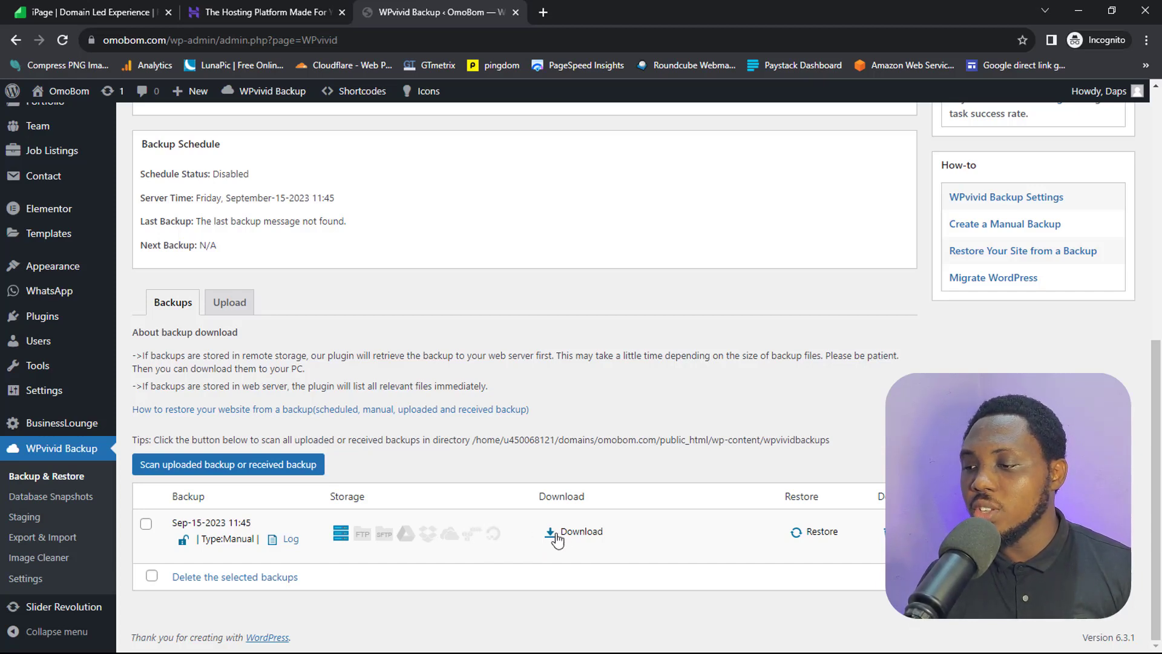
- Download the Sep-15-2023 backup_all zip and save it to the Downloads folder
click(581, 533)
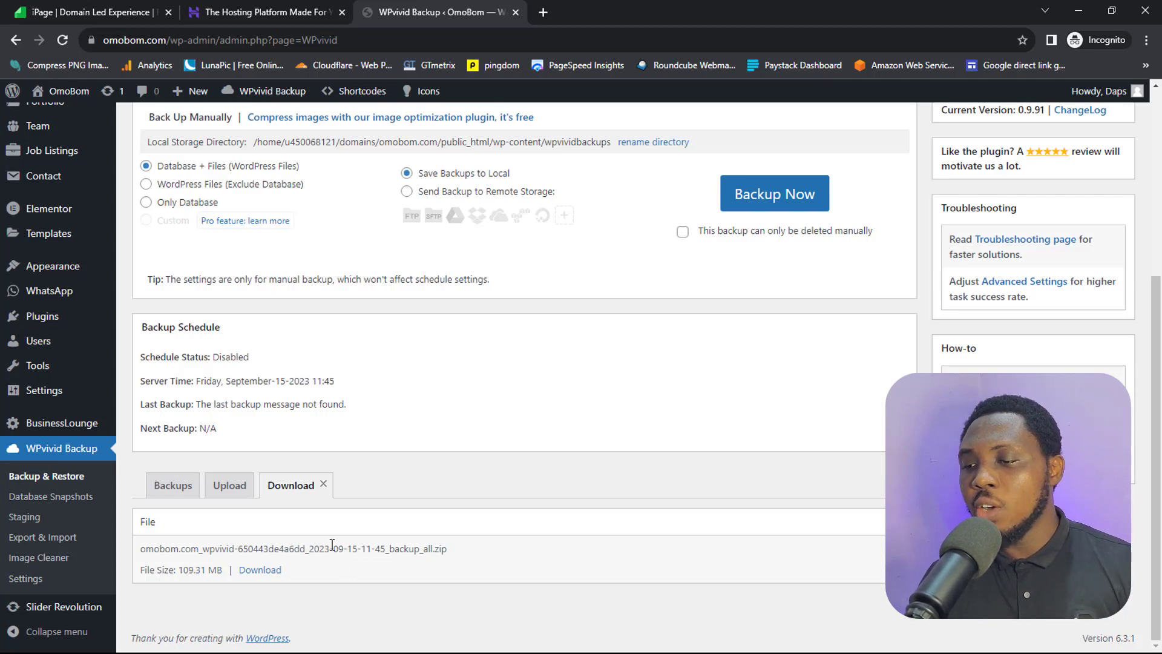
click(267, 572)
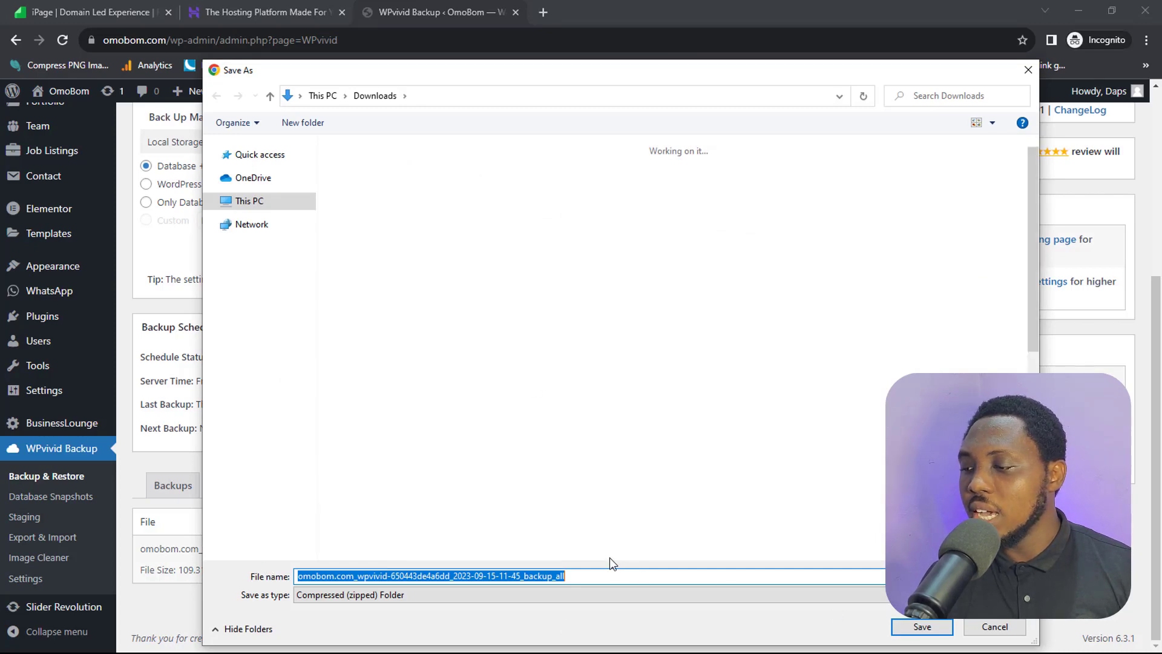
click(908, 624)
click(922, 628)
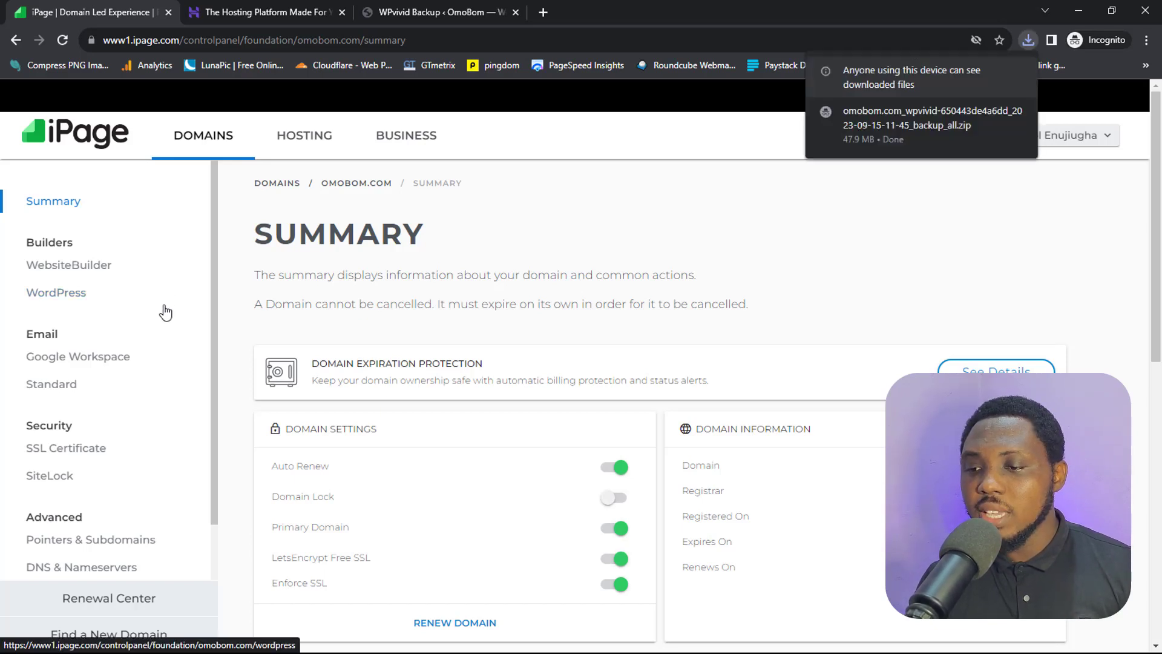
- Open the Standard Email Accounts list for omobom.com in iPage
scroll(161, 314, down, 1)
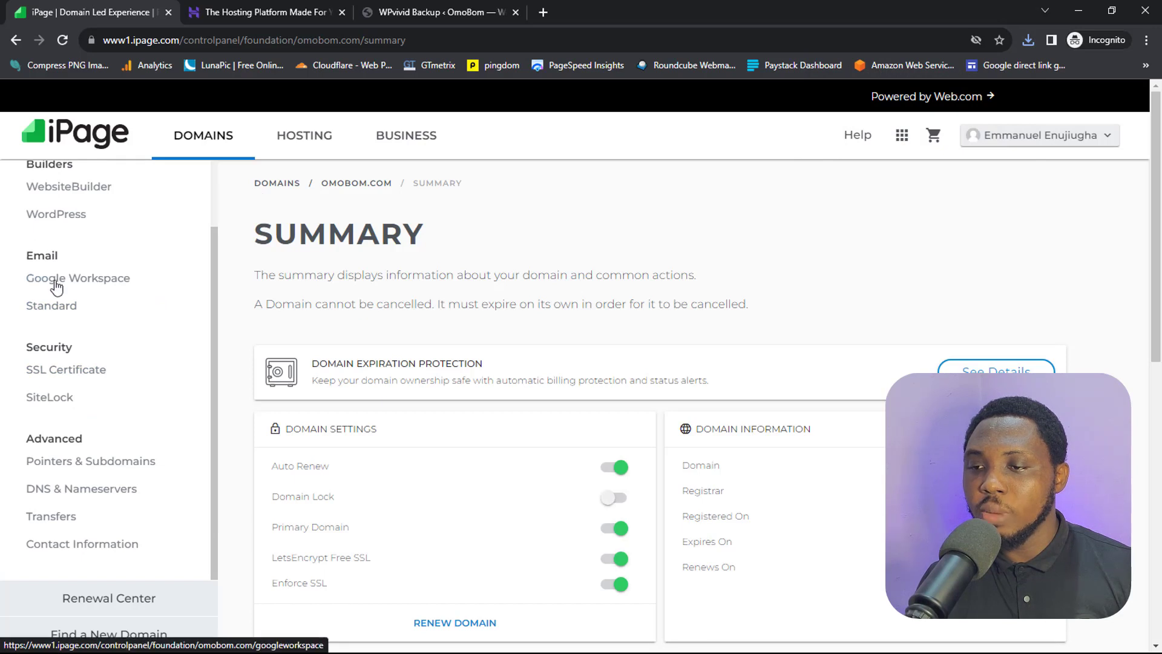
click(58, 309)
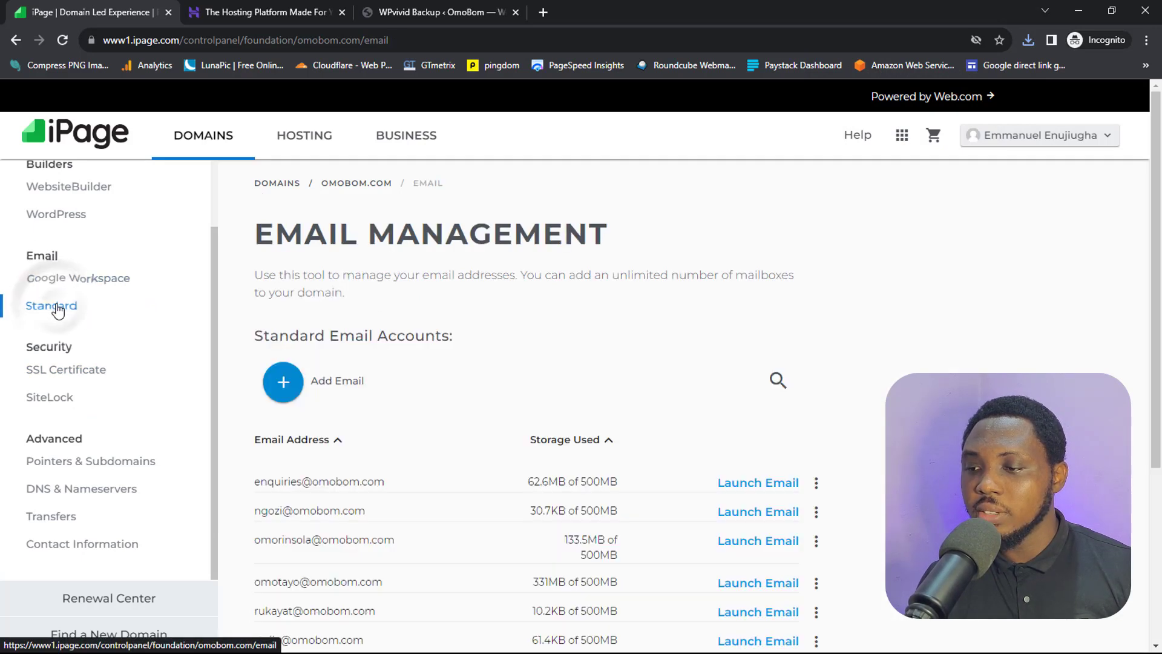
scroll(307, 411, down, 1)
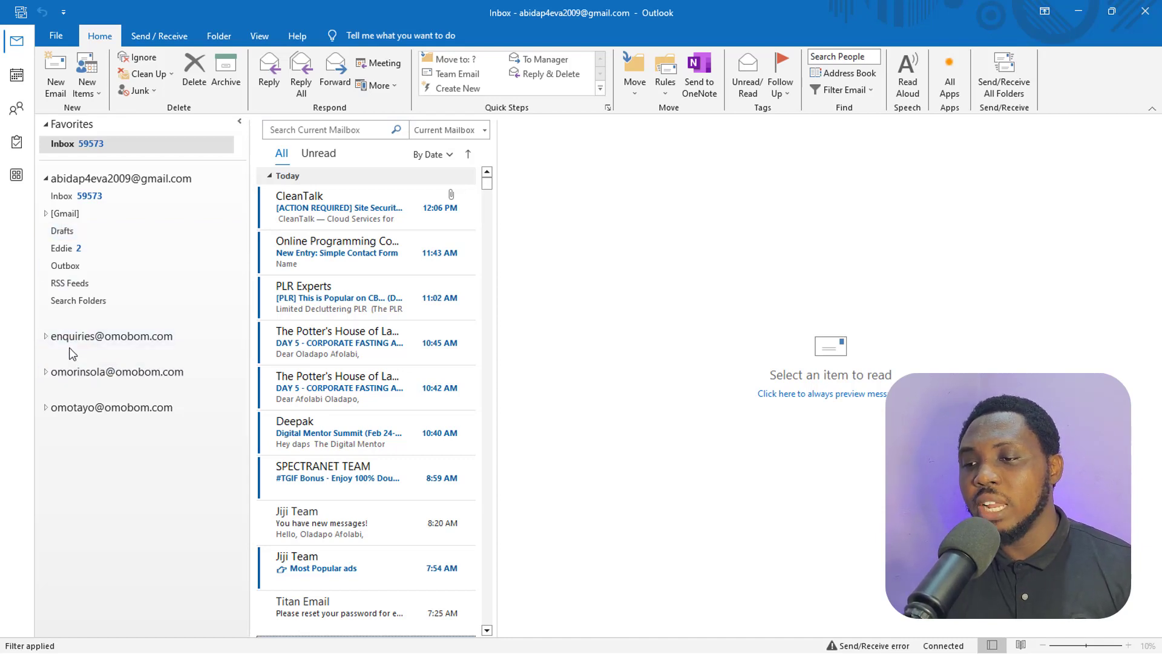
click(1085, 11)
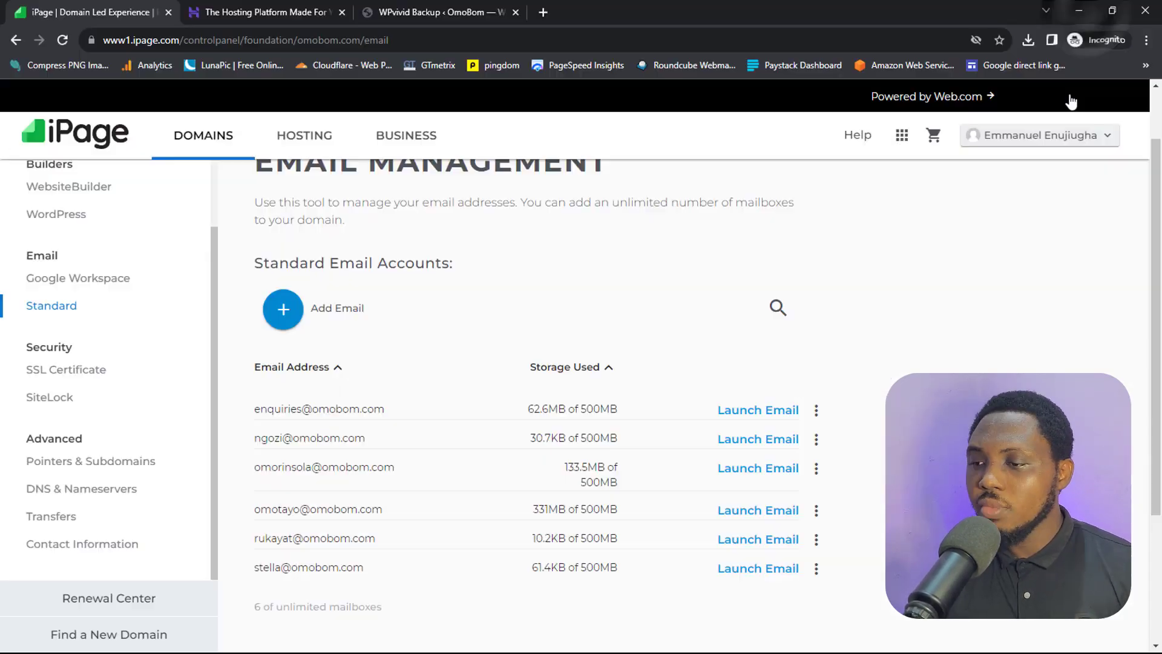
scroll(424, 321, down, 1)
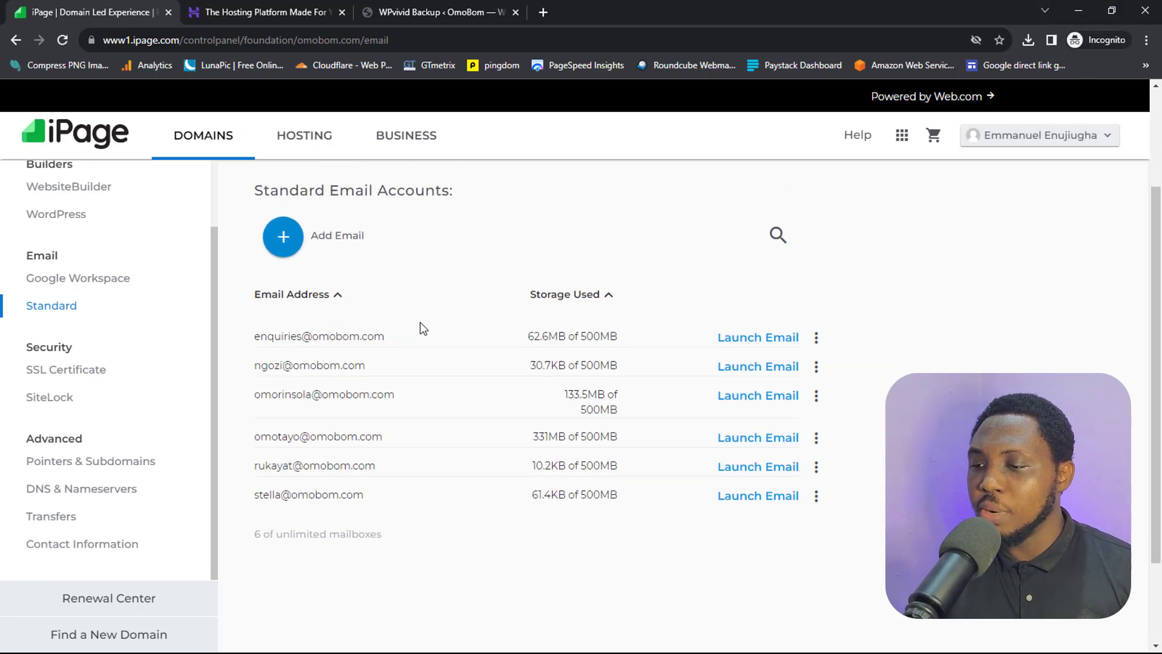
- Copy the last mailbox's email address and open that mailbox's options menu
drag(375, 501, 250, 493)
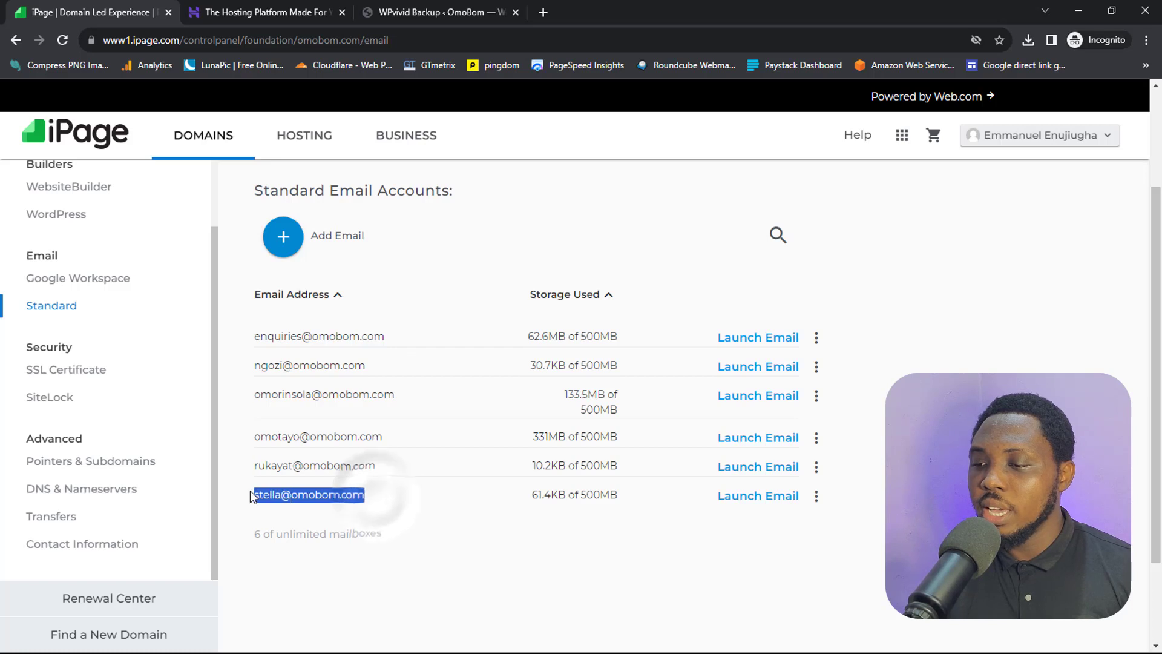
right_click(270, 500)
click(286, 511)
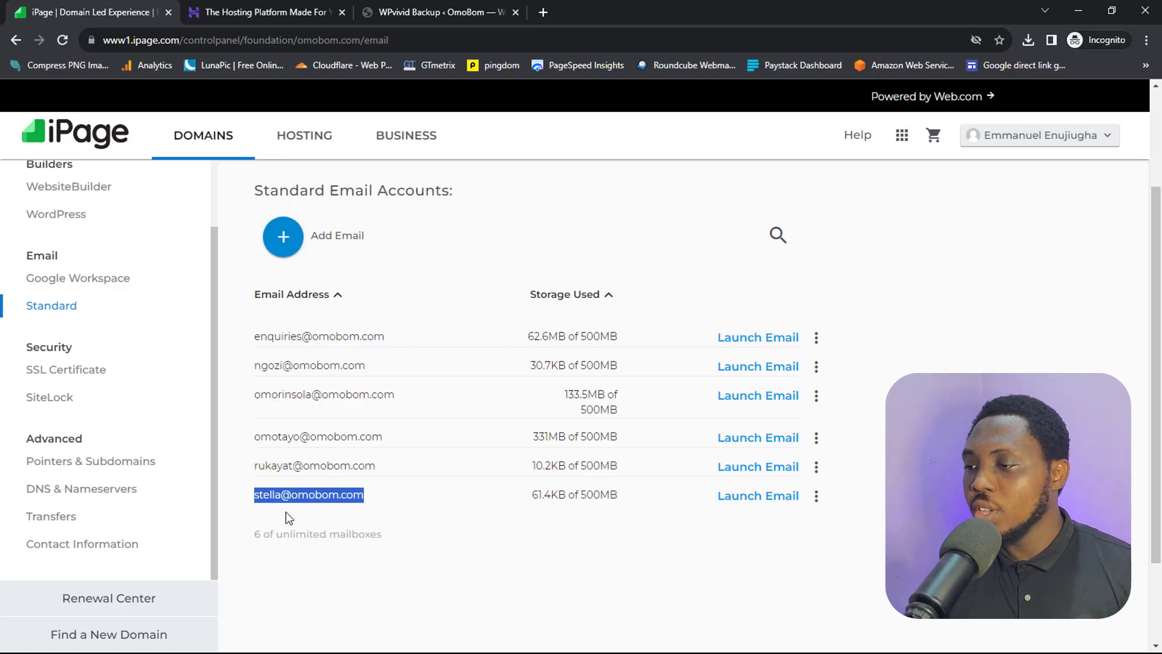
click(816, 496)
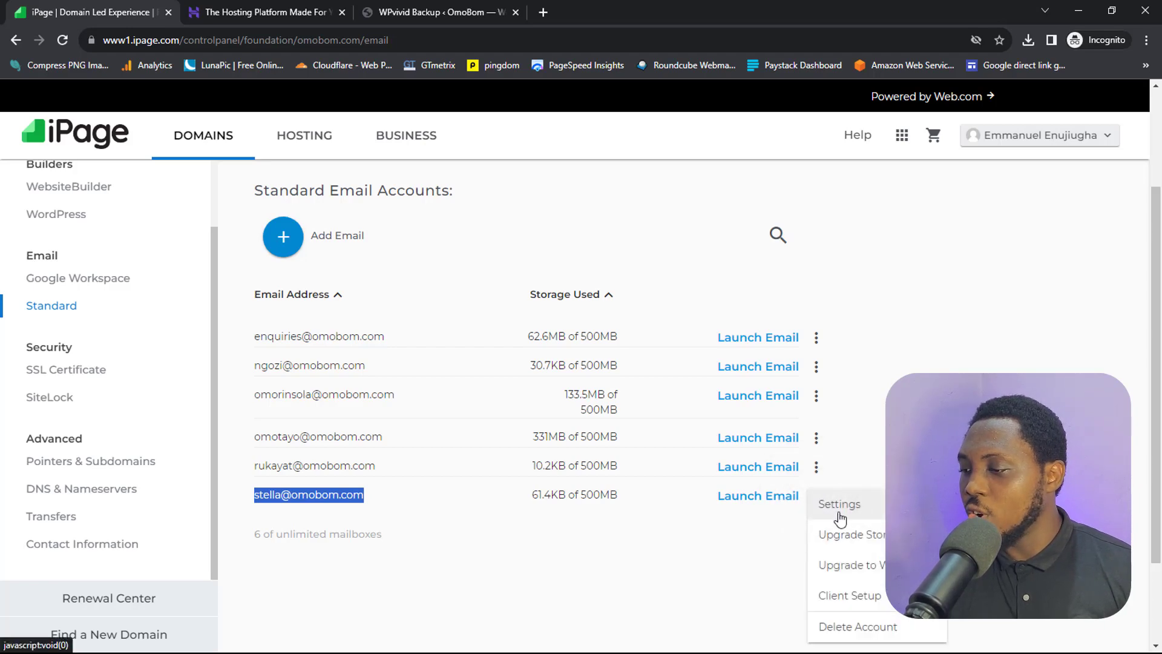
- Show Outlook 2016 client setup for the last mailbox, with imap.ipage.com and smtp.ipage.com settings
click(866, 601)
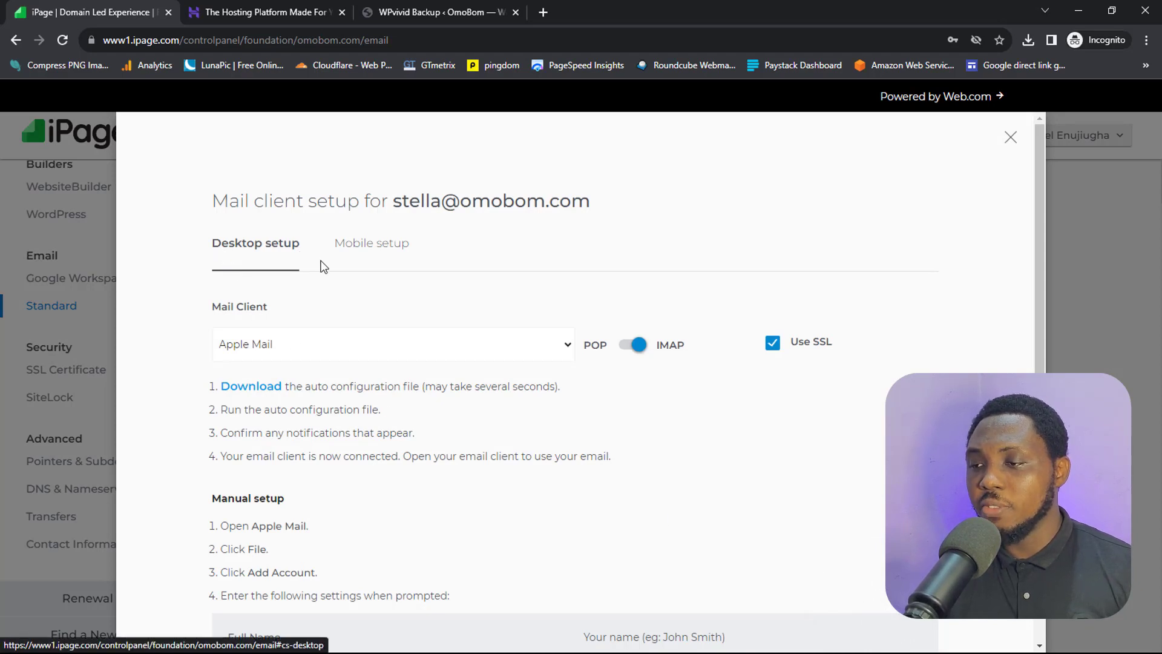
scroll(325, 271, down, 1)
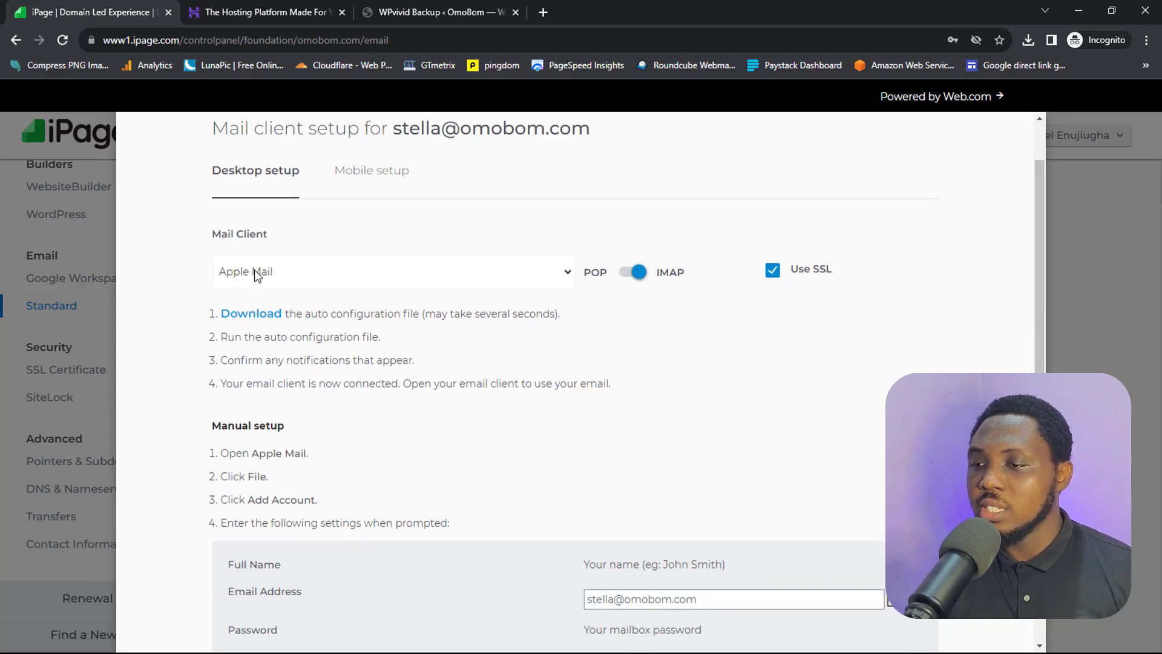
click(563, 272)
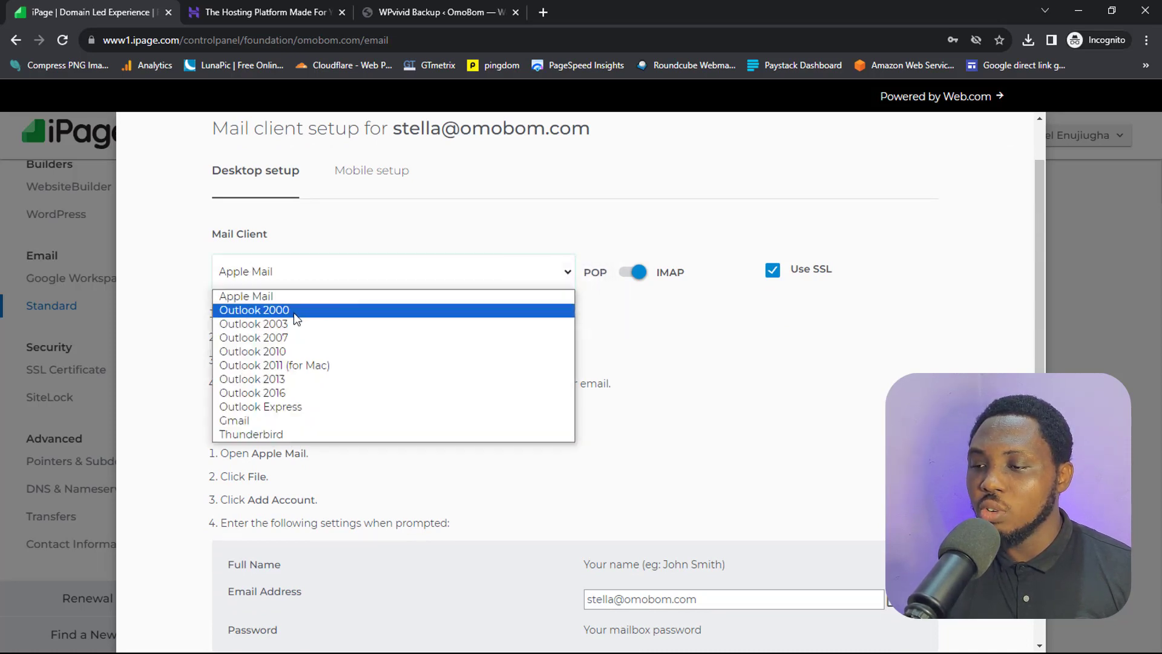
click(276, 392)
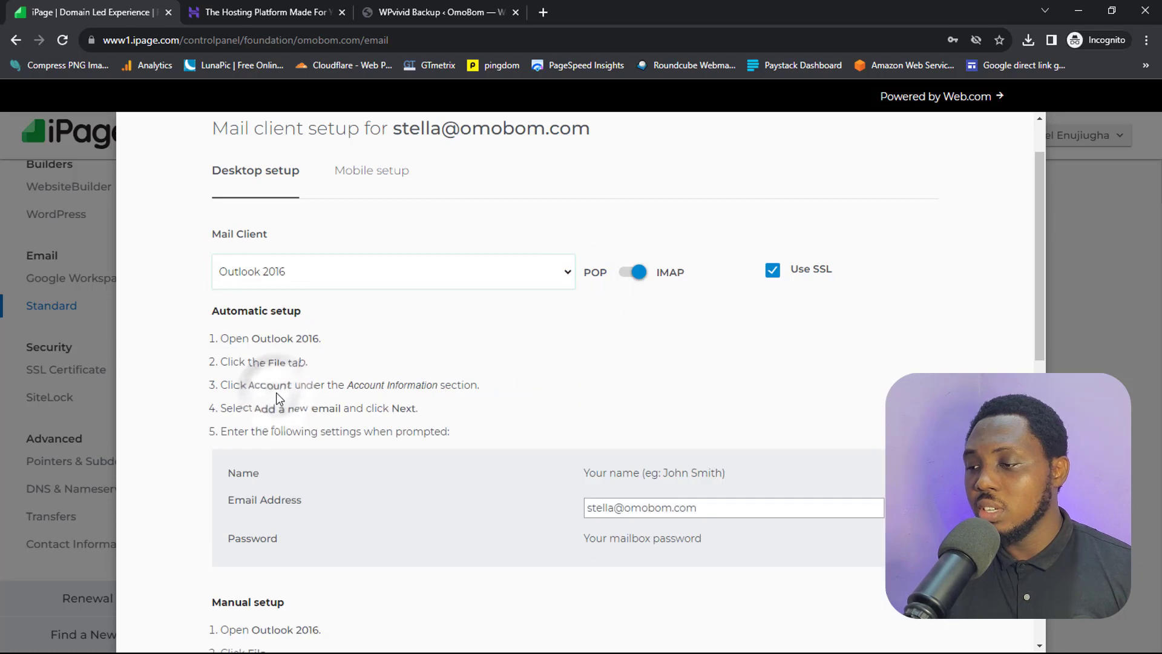
scroll(527, 334, down, 1)
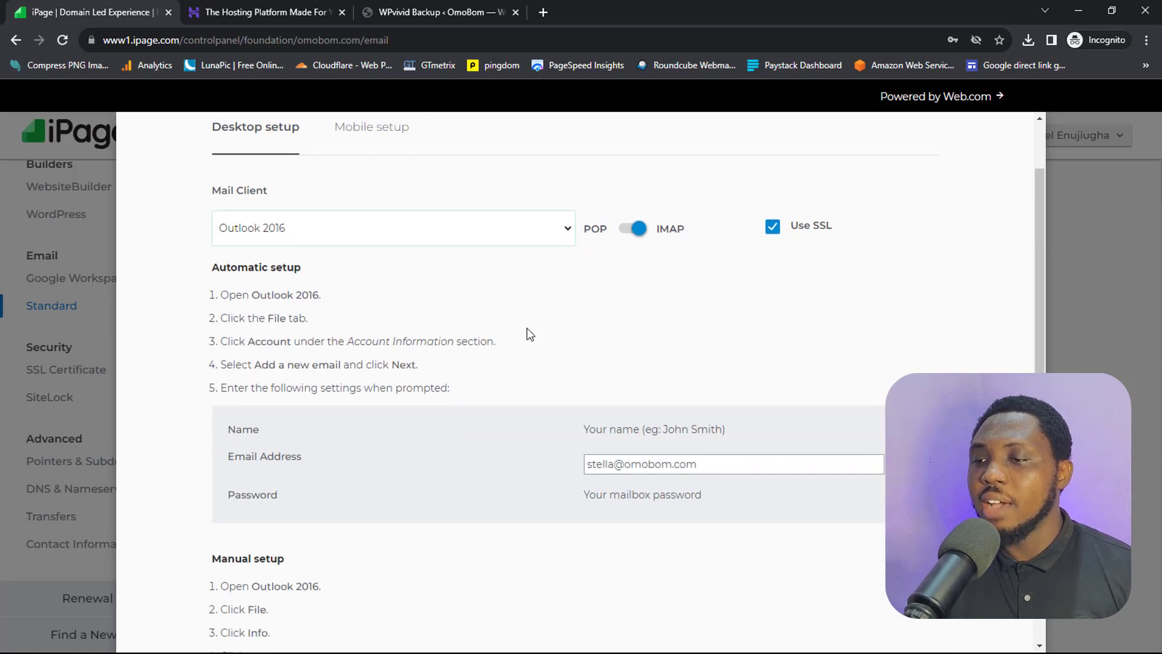
scroll(530, 335, down, 2)
scroll(528, 330, down, 6)
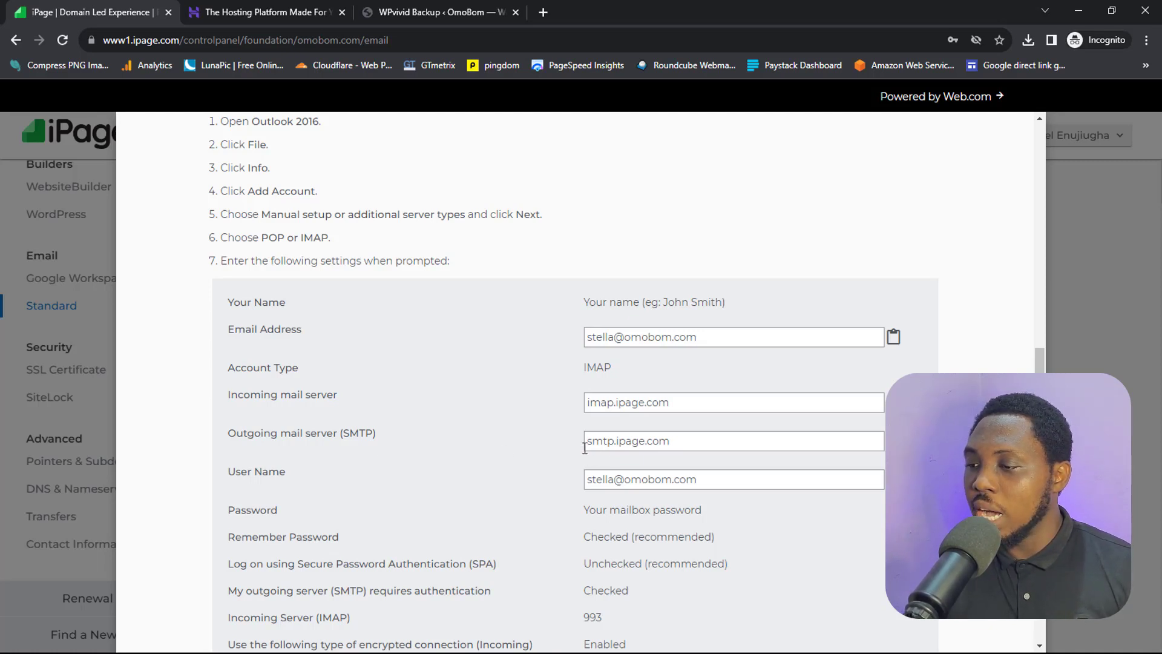
scroll(651, 442, down, 3)
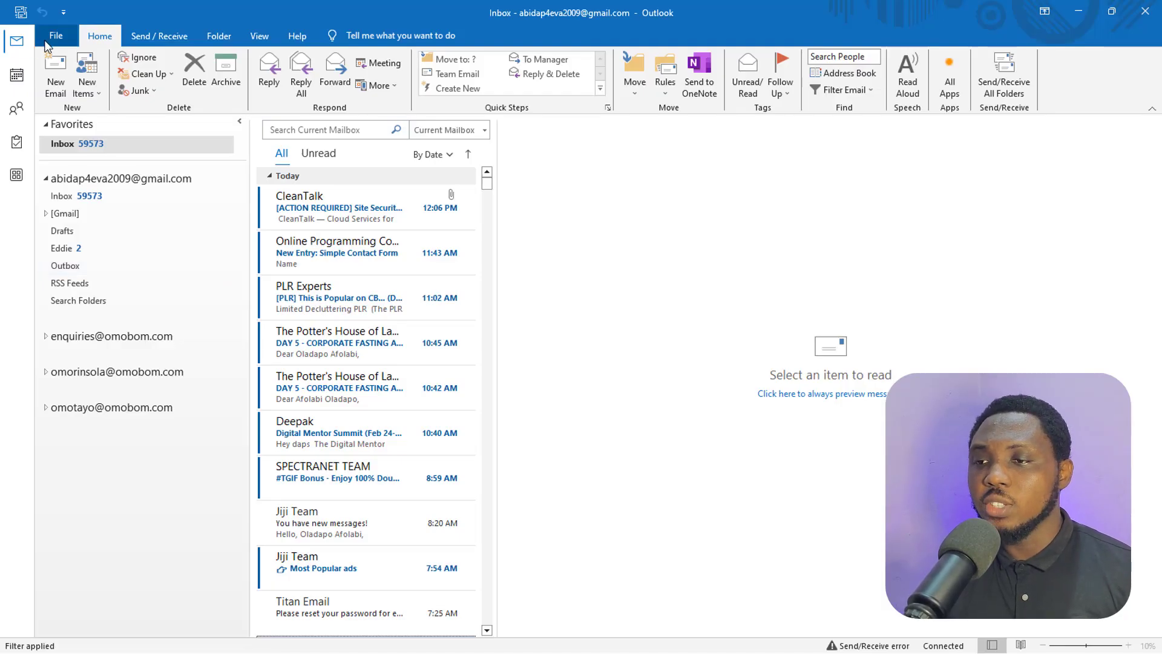
- Start adding the new omobom.com mailbox in Outlook with manual account setup enabled
click(56, 36)
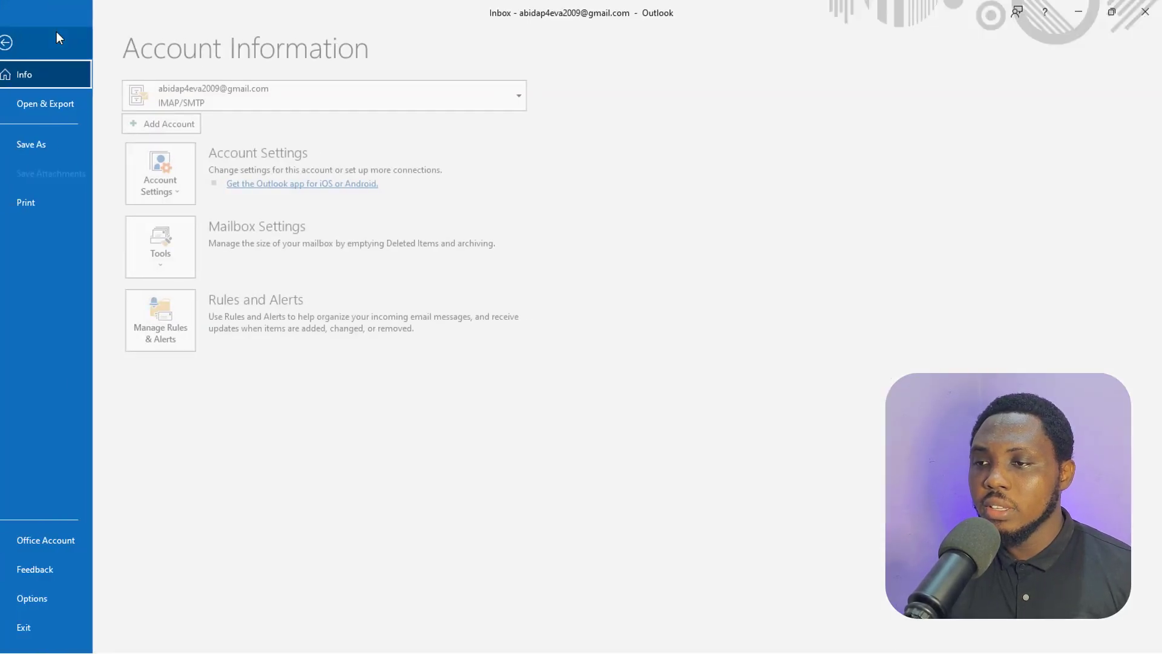
click(179, 126)
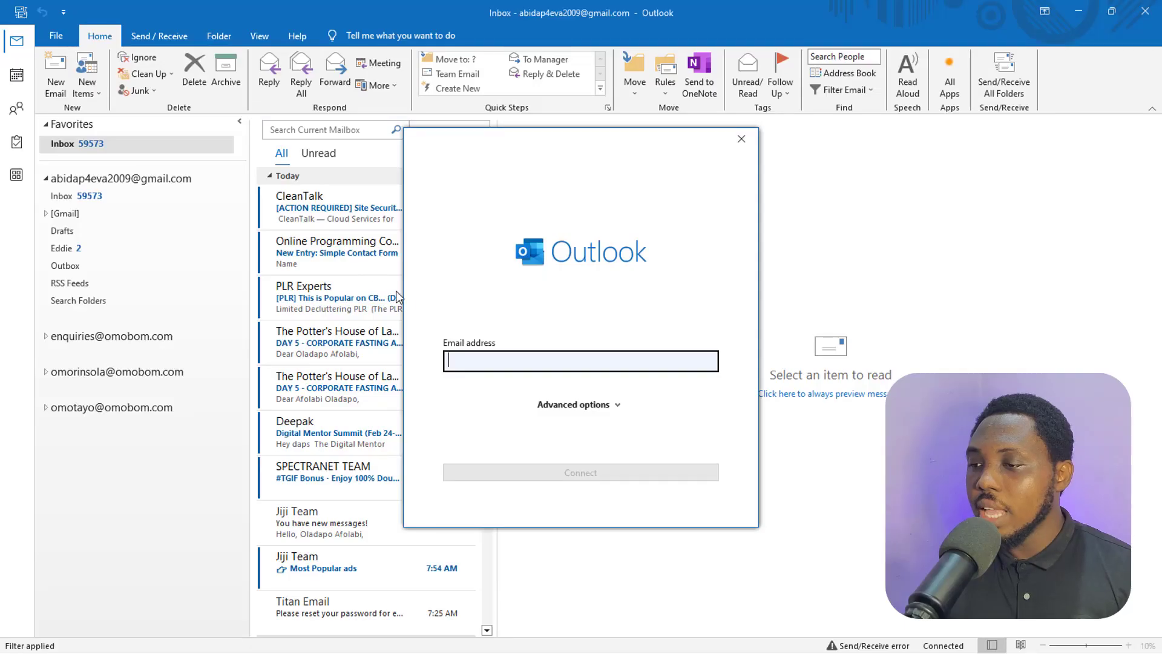
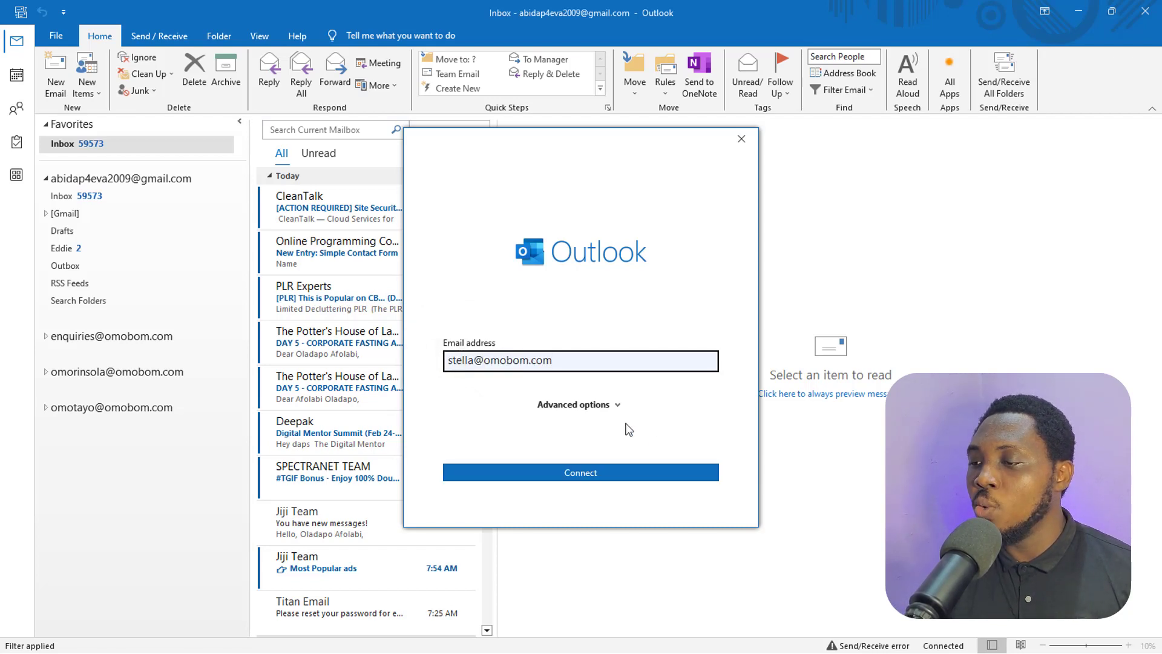
click(617, 405)
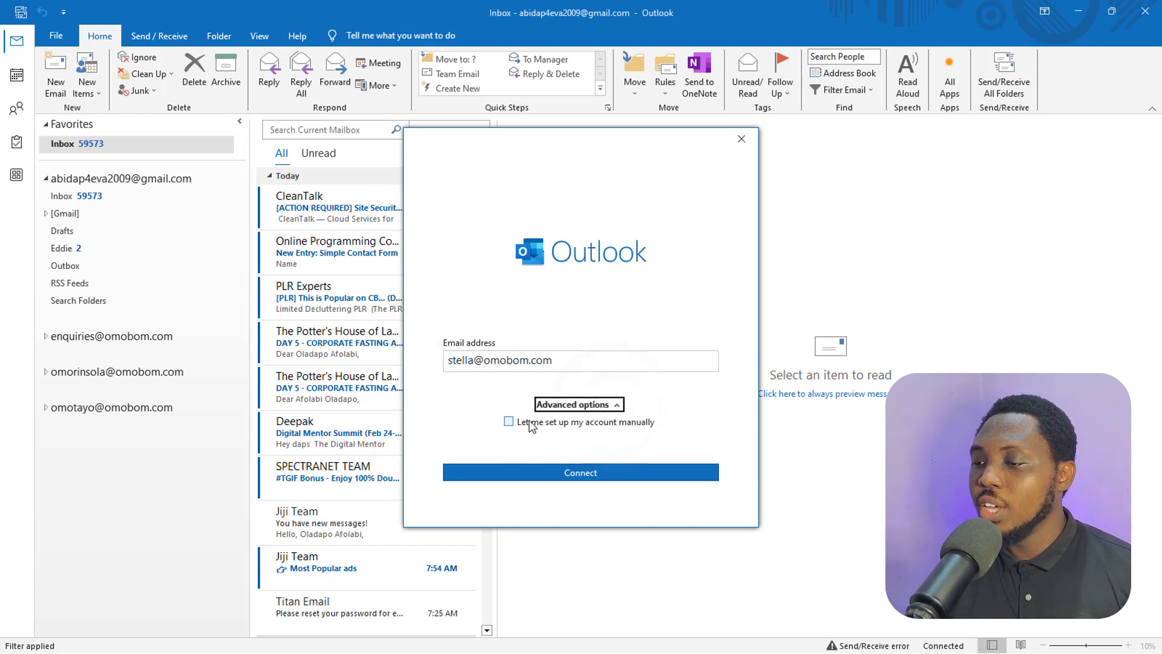
click(510, 423)
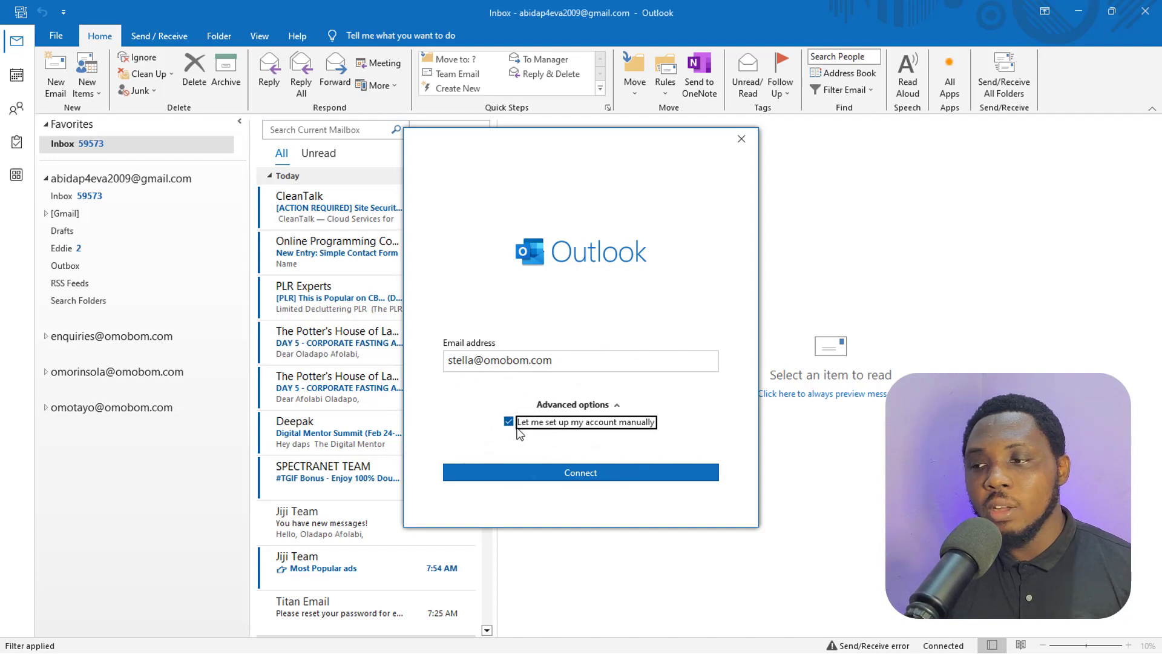
click(595, 471)
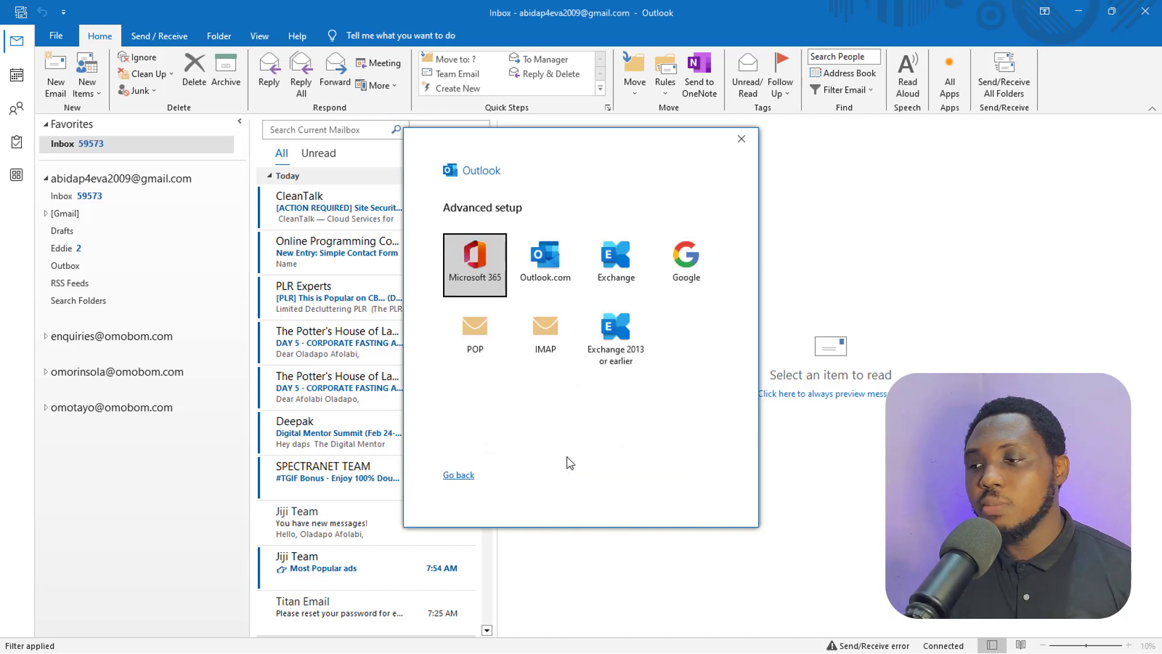
- Choose IMAP, enter the password, then change the incoming server to imaps.ipage.com after connection fails
click(540, 332)
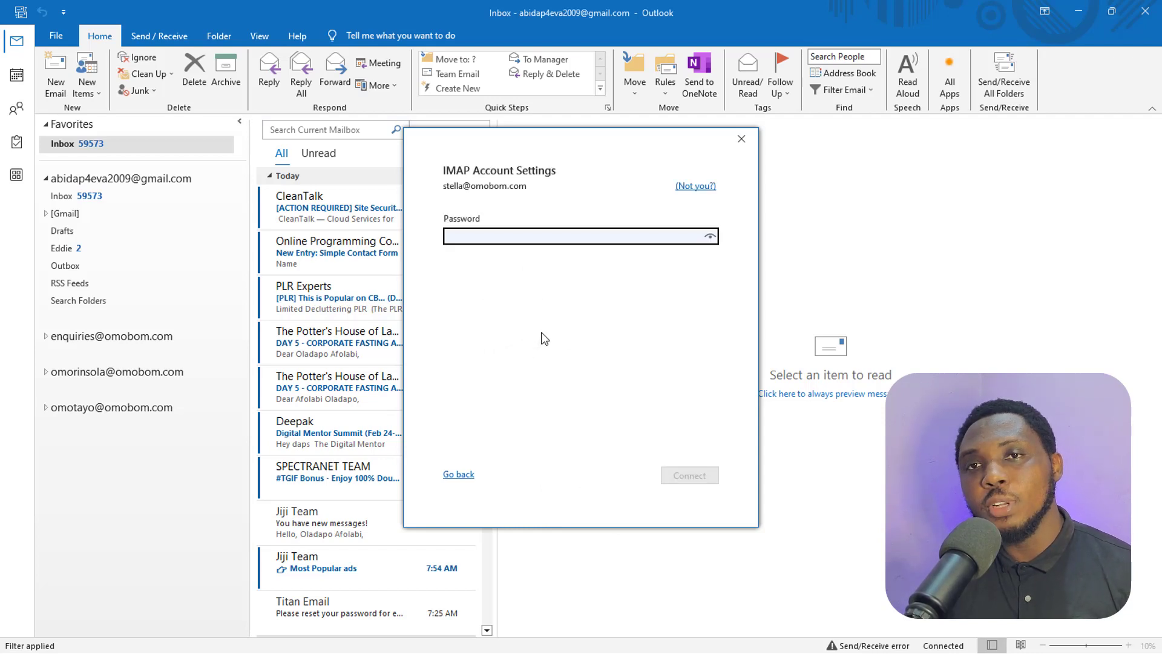
key(ctrl+v)
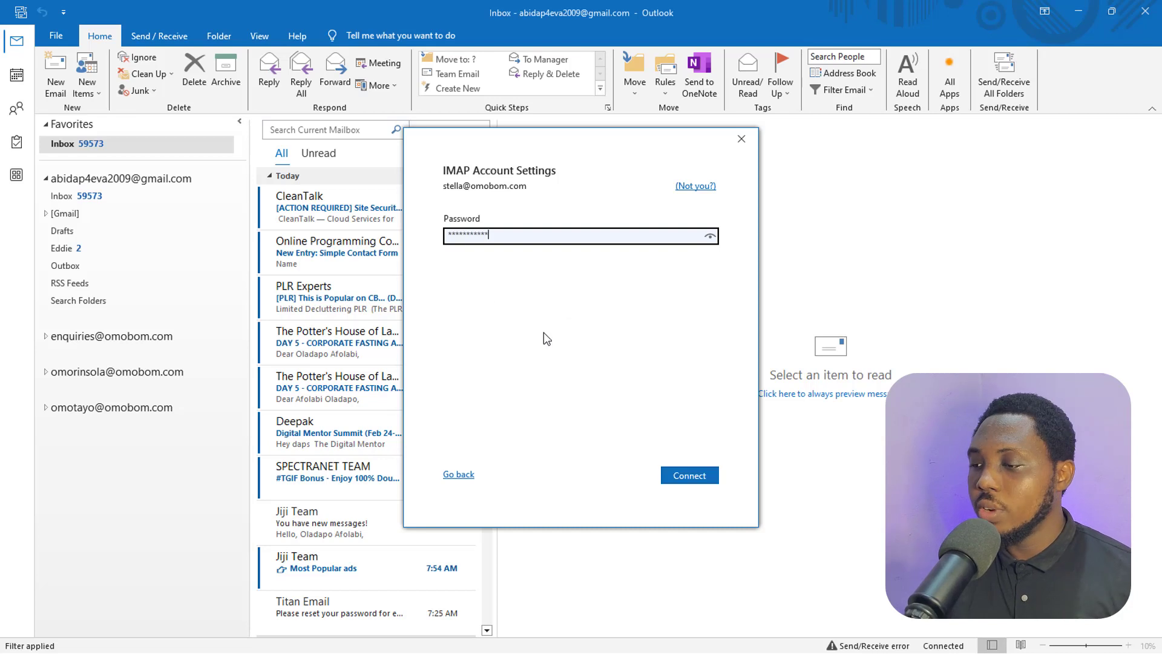
click(690, 476)
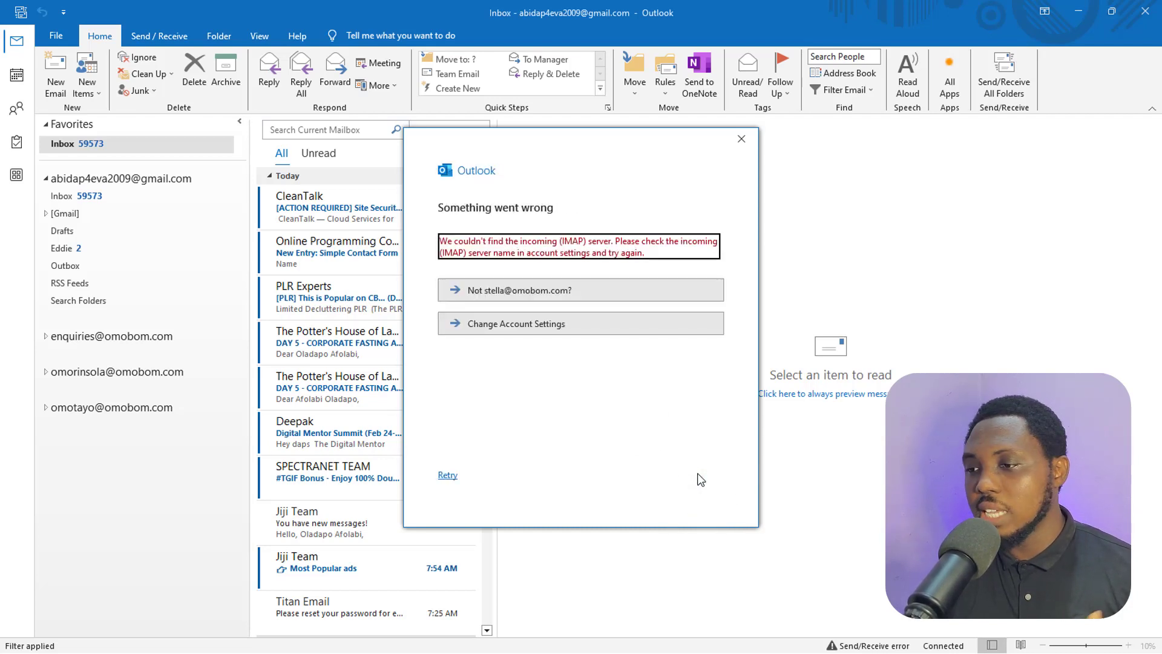
click(500, 327)
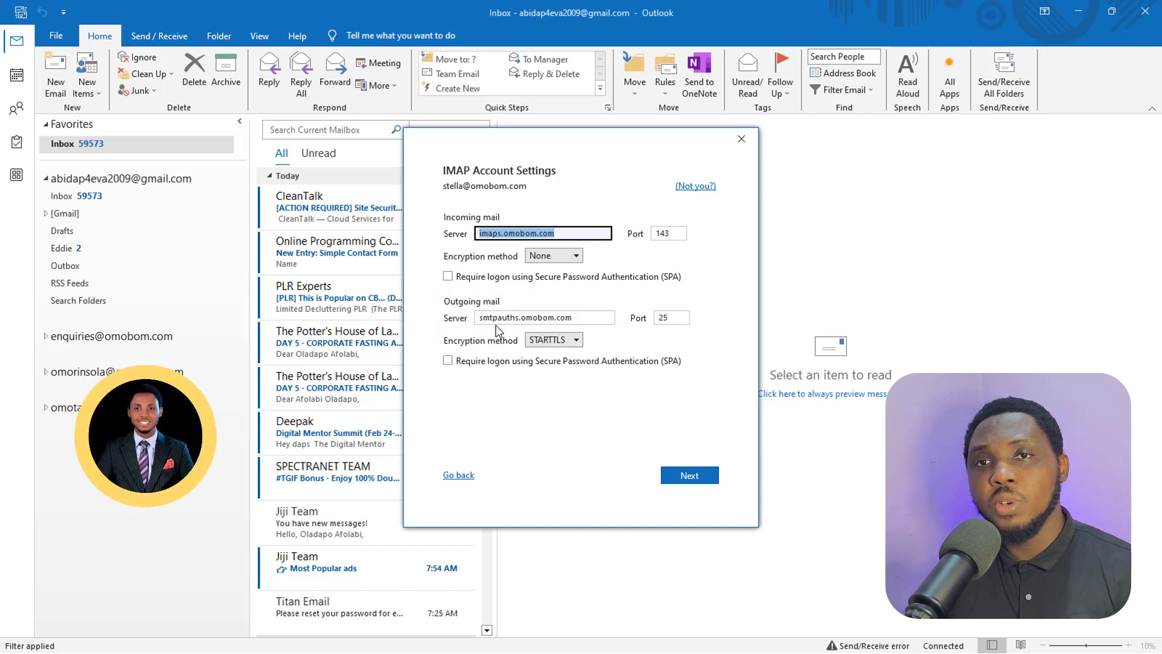
double_click(514, 233)
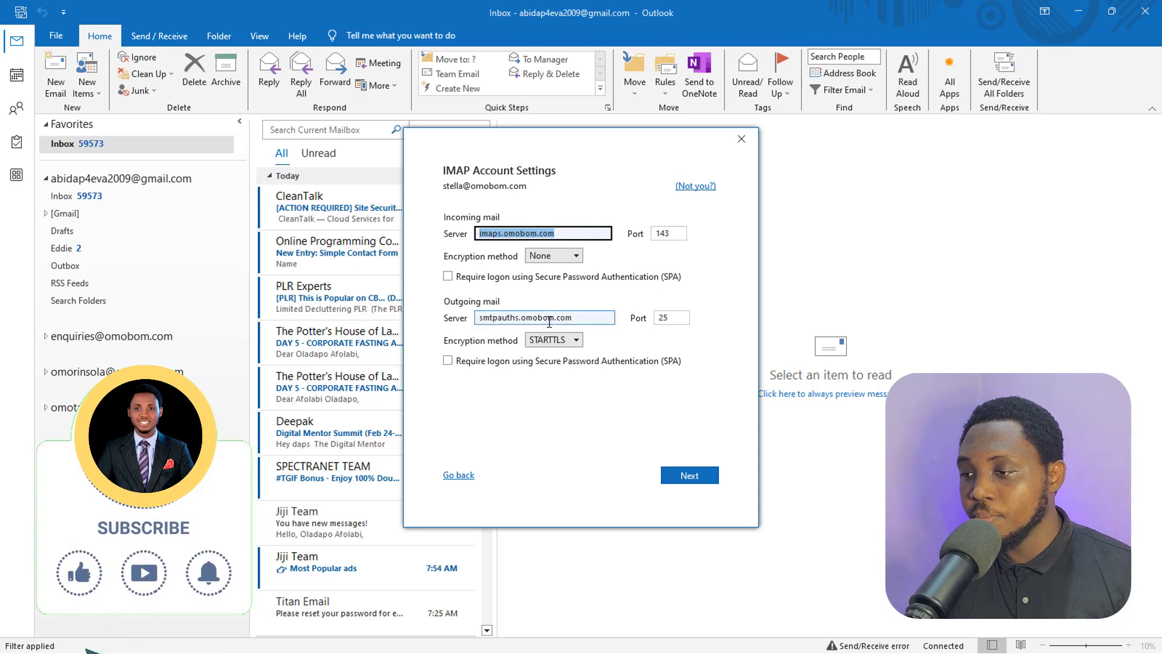
text(ipage.)
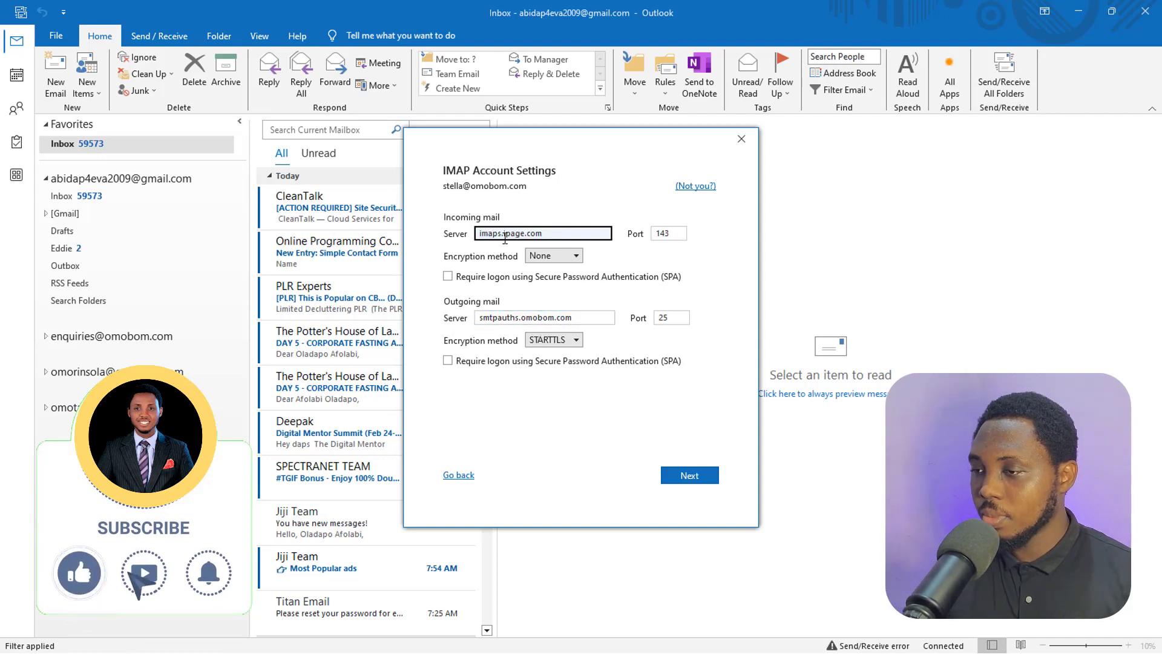
- Copy the outgoing server name smtp.ipage.com from iPage's setup page
key(alt+Tab)
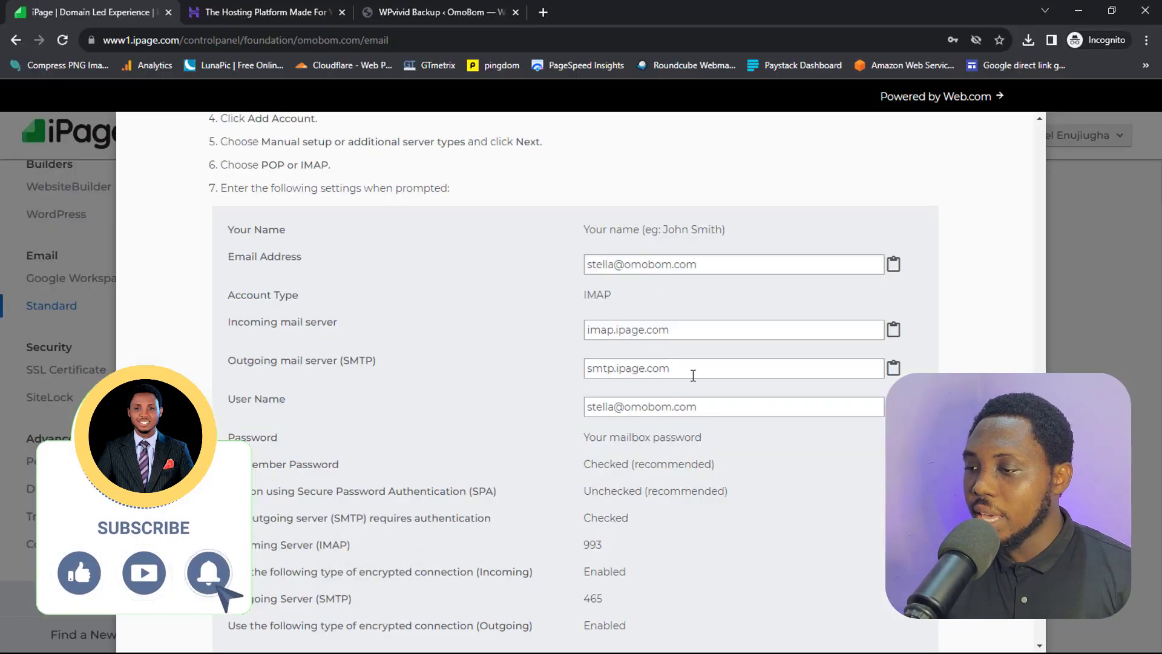
drag(680, 369, 587, 371)
right_click(600, 372)
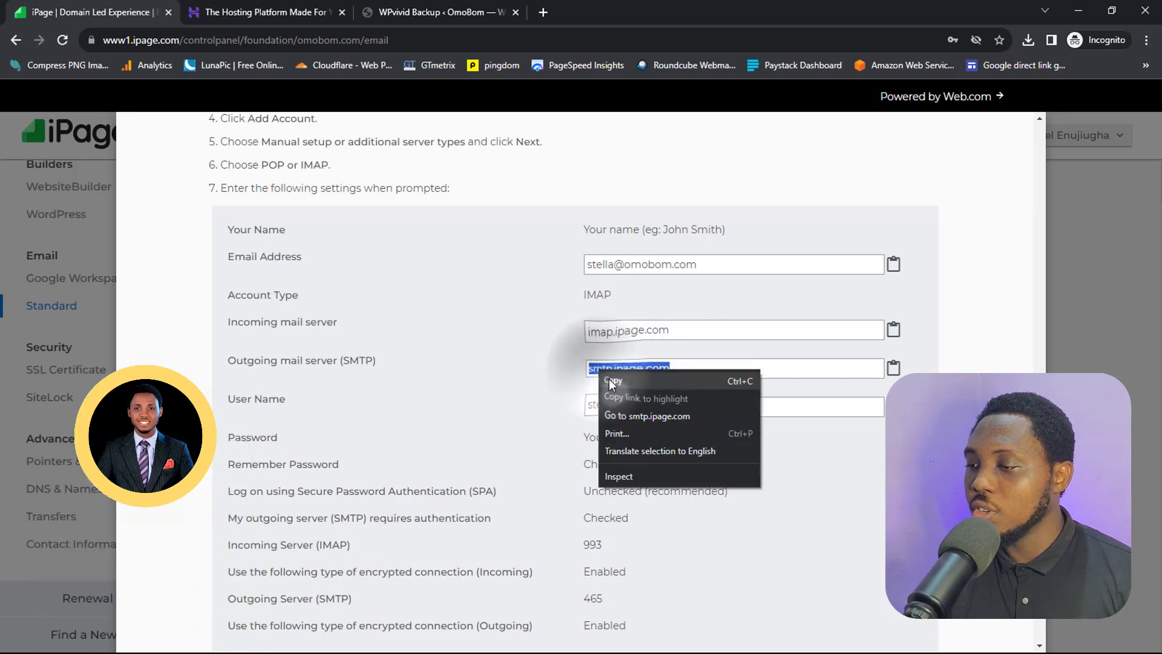
click(612, 384)
key(alt+Tab)
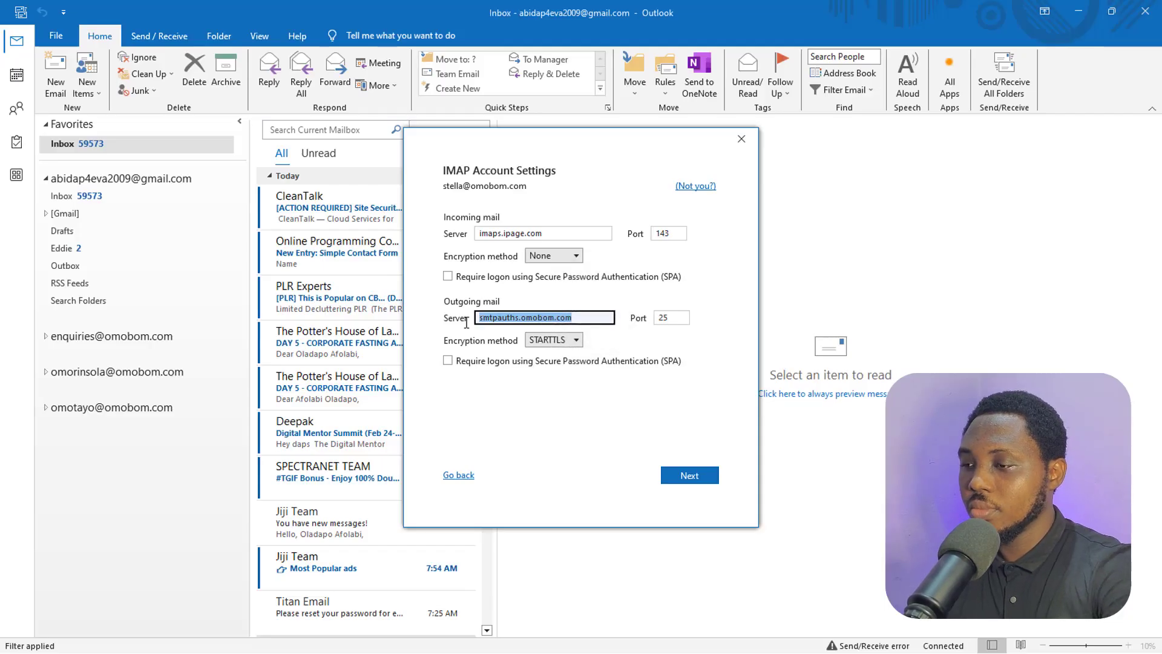
- Paste smtp.ipage.com as the outgoing server and set its encryption to SSL/TLS
key(ctrl+v)
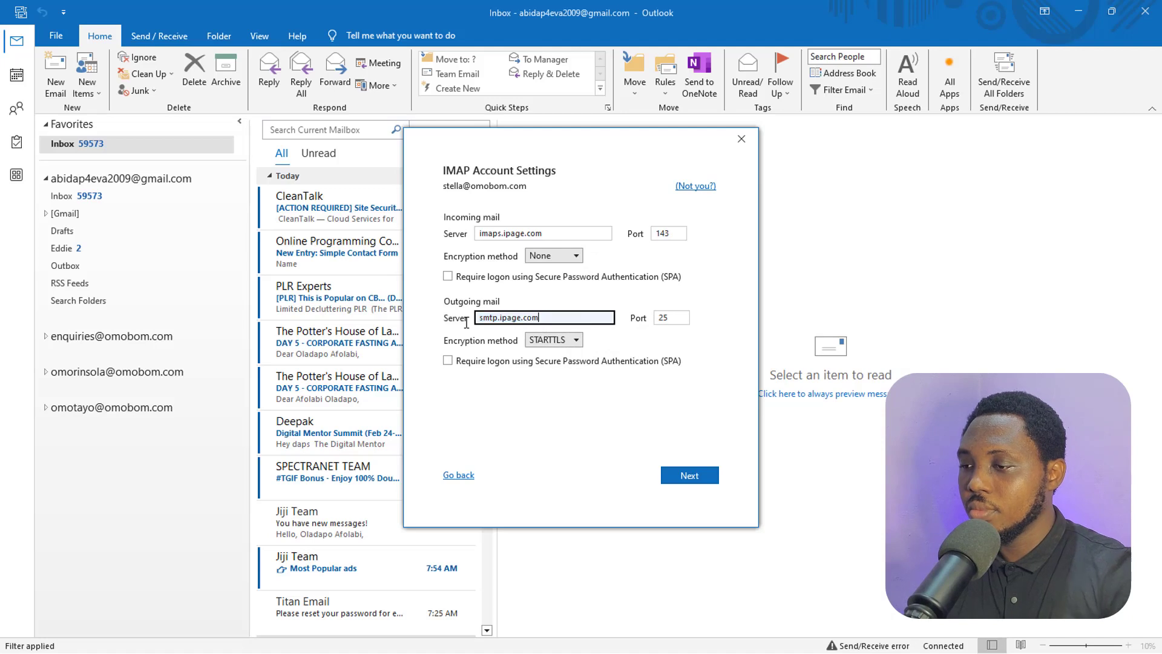
click(576, 341)
click(565, 369)
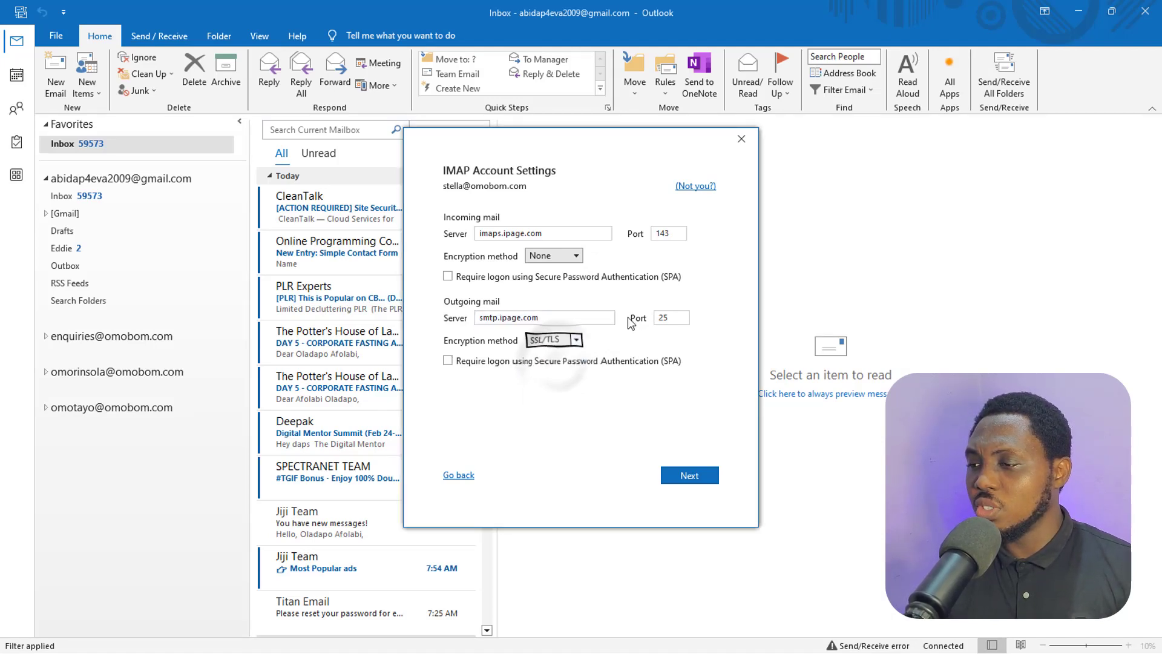
double_click(671, 316)
text(4)
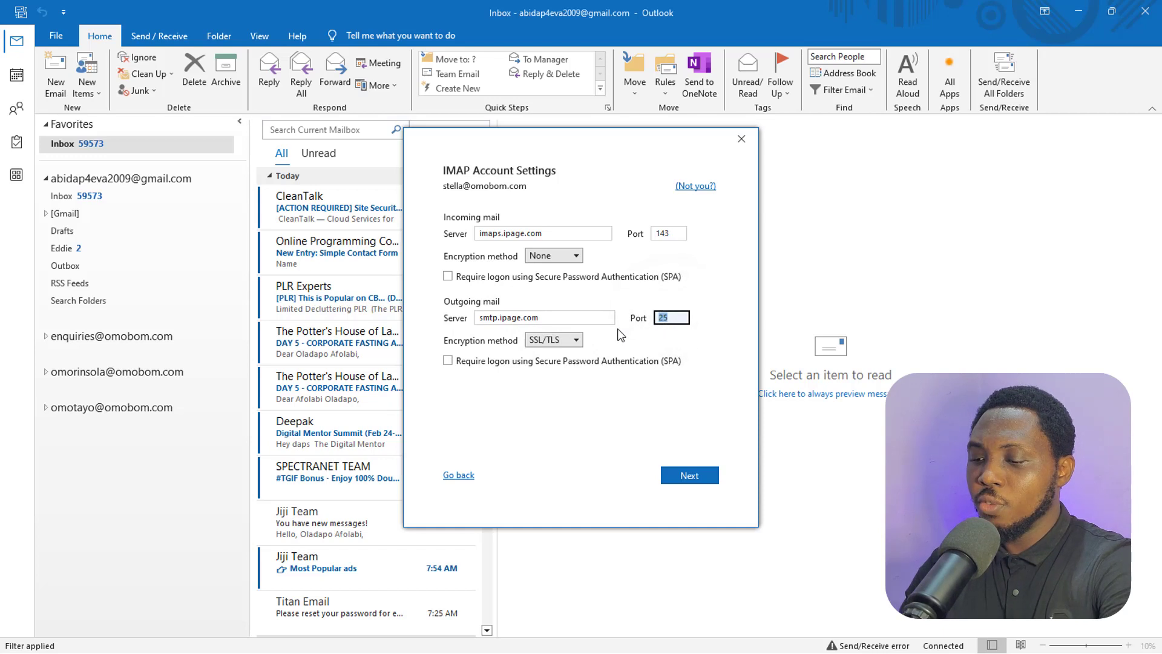
text(25)
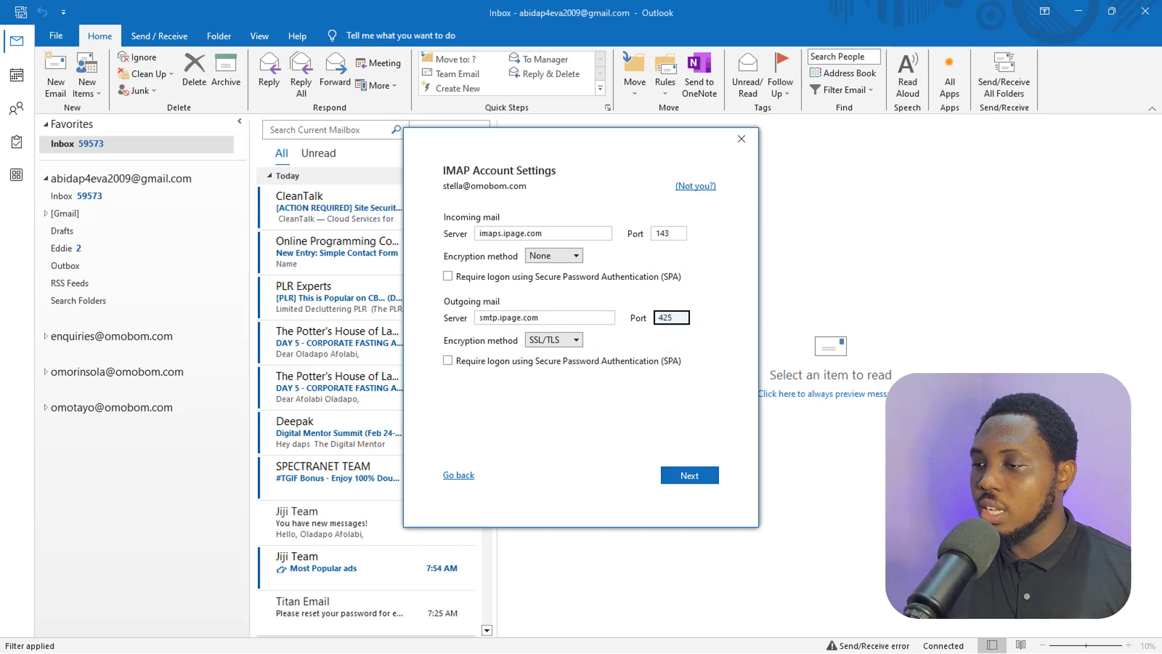
- Set incoming encryption to SSL/TLS on port 993, outgoing port to 465, and continue
click(569, 256)
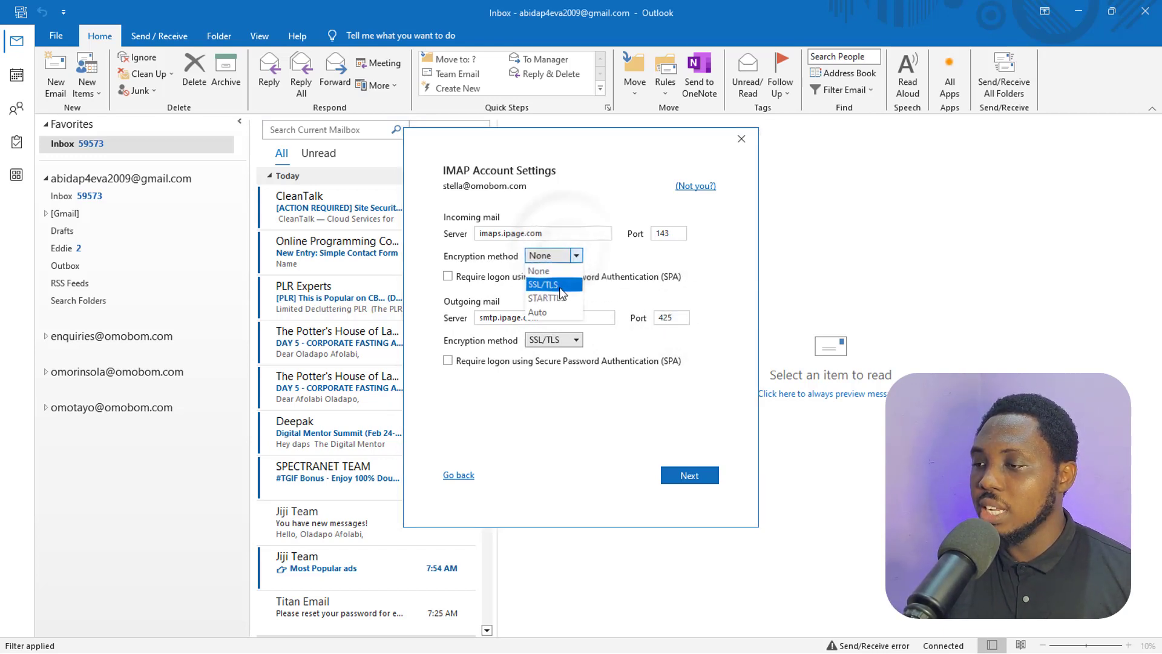
click(560, 287)
double_click(666, 233)
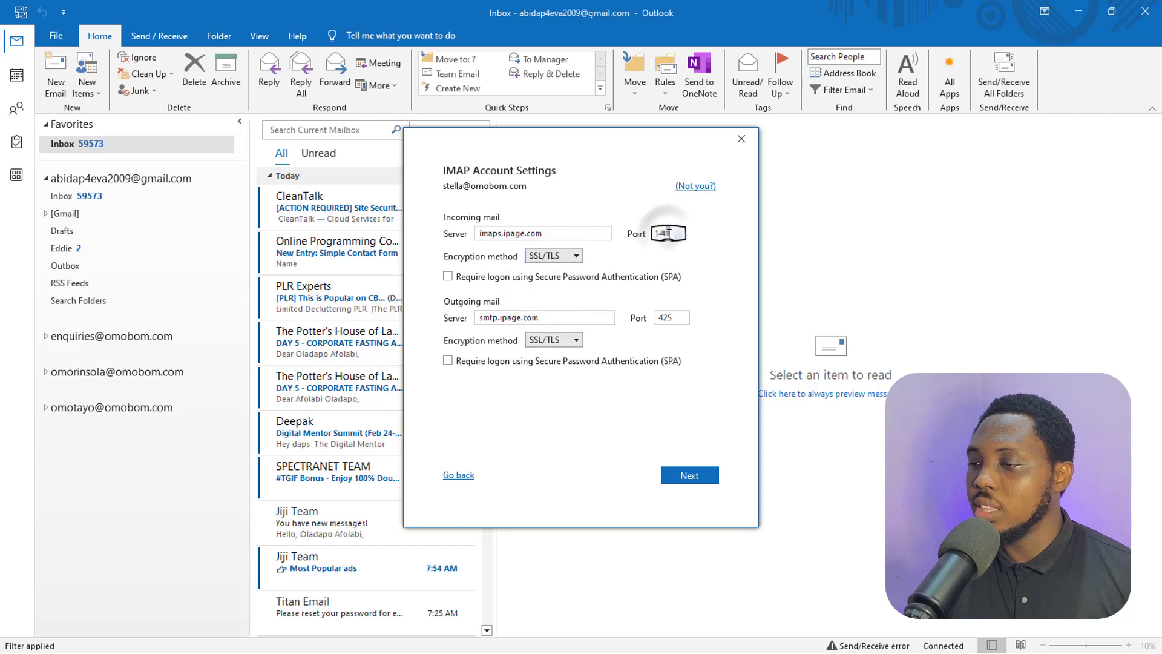
text(993)
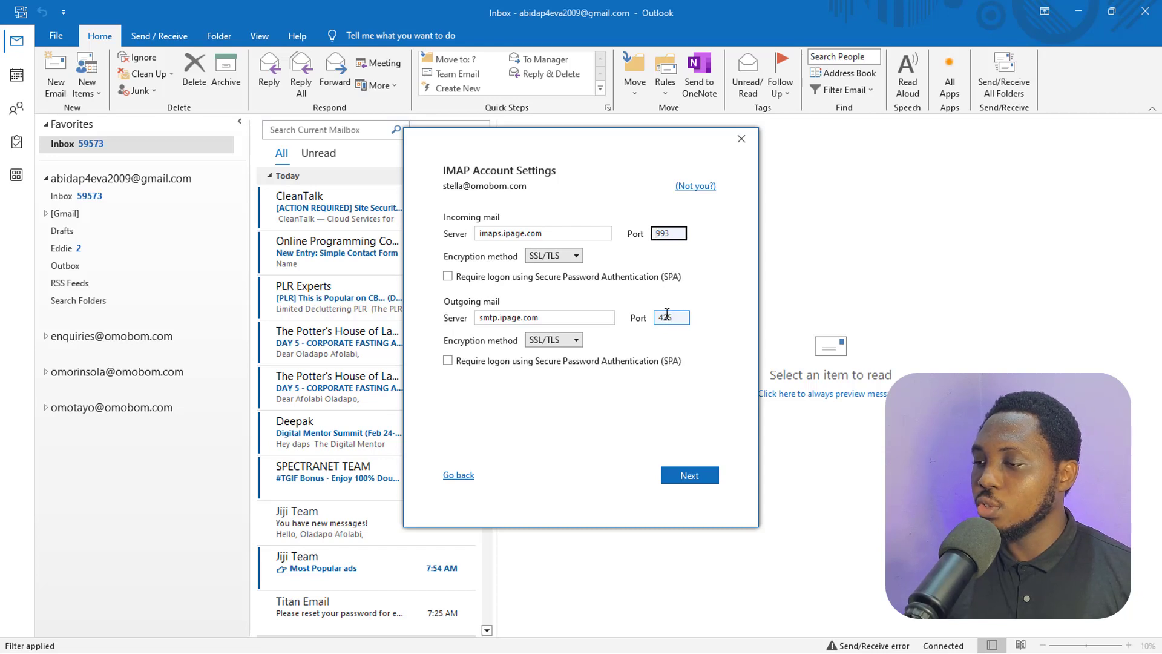
double_click(668, 316)
text(465)
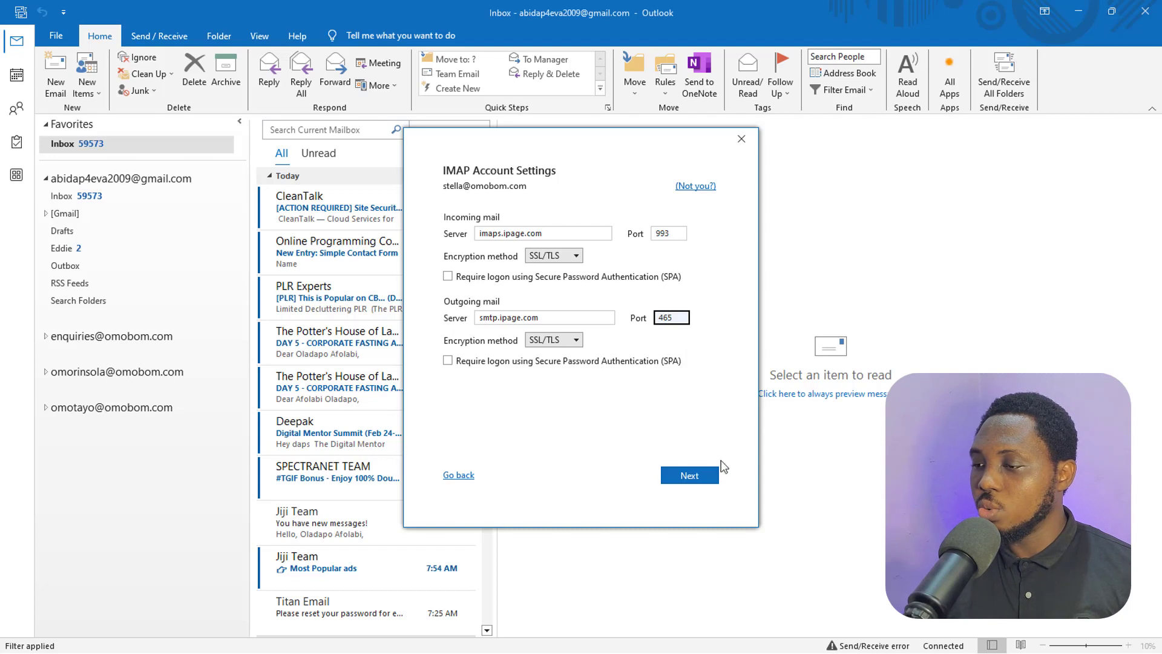
click(705, 476)
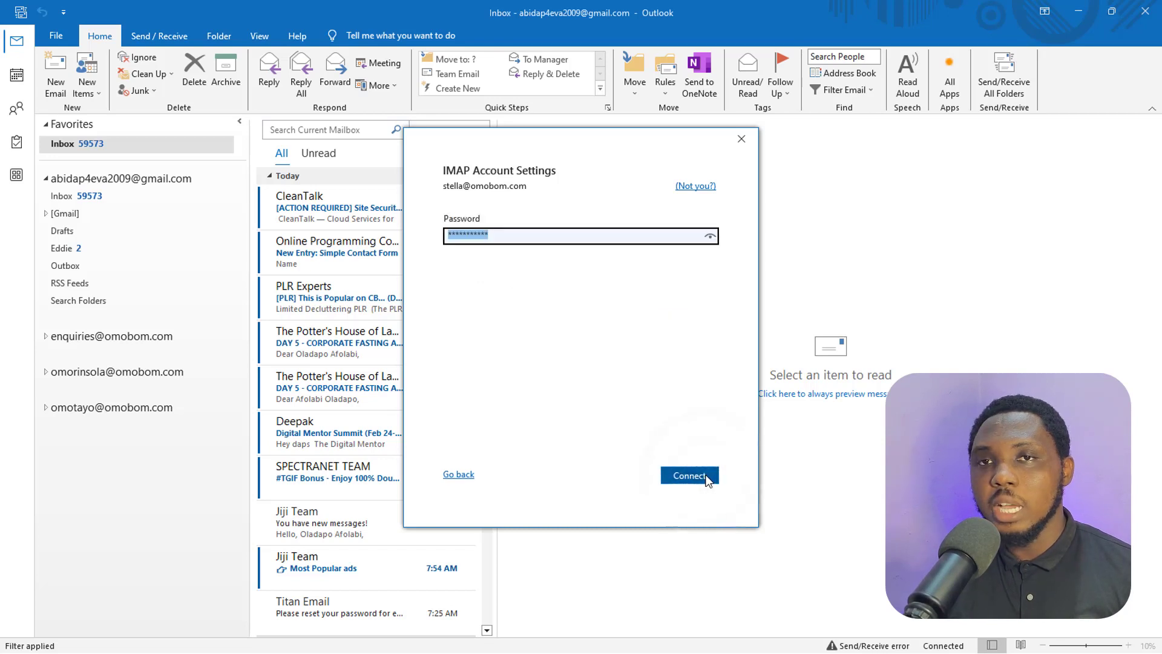
- Connect the iPage IMAP account and close the wizard once it is added
click(707, 476)
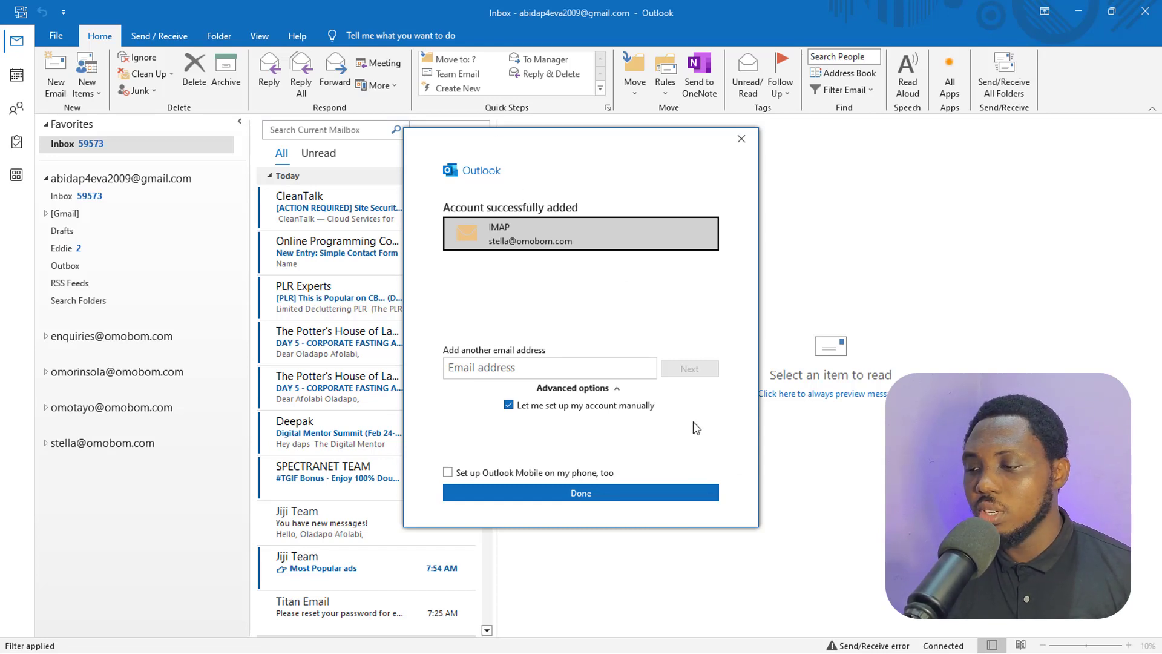
click(594, 491)
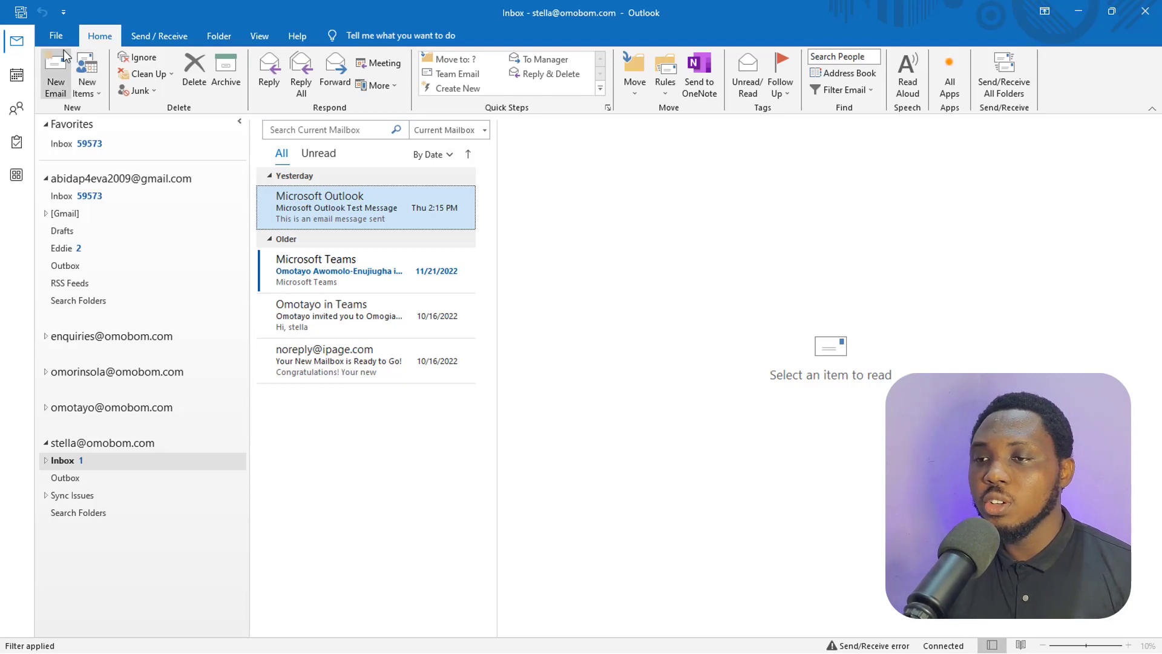
- Start an Import/Export to an Outlook Data File (.pst)
click(57, 35)
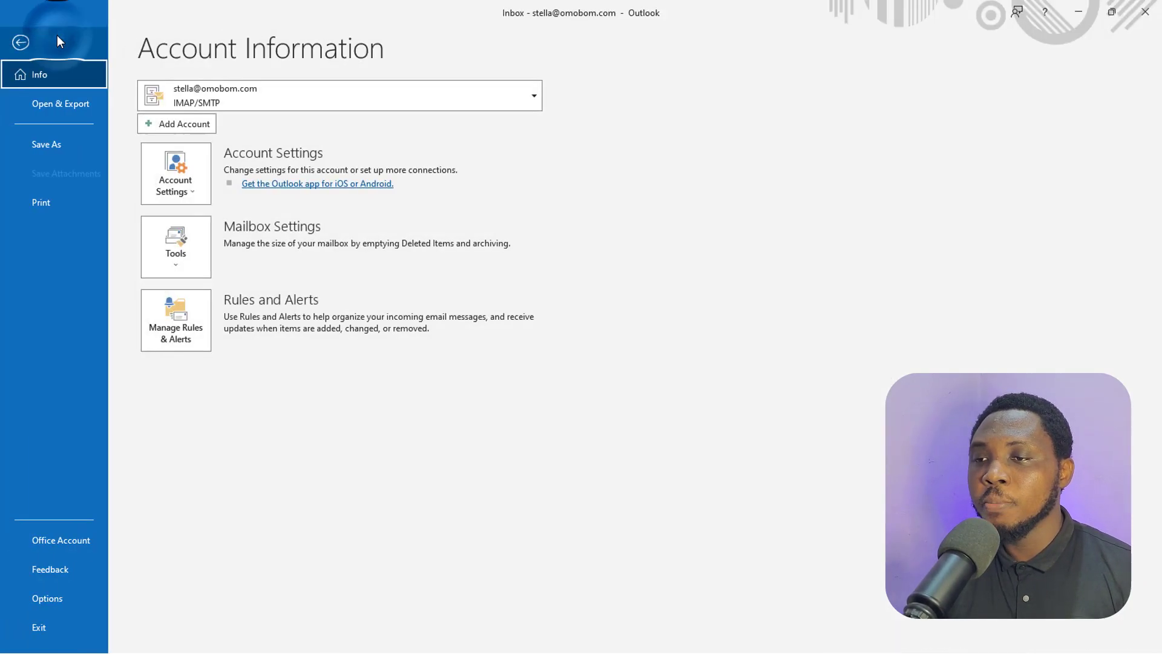
click(42, 105)
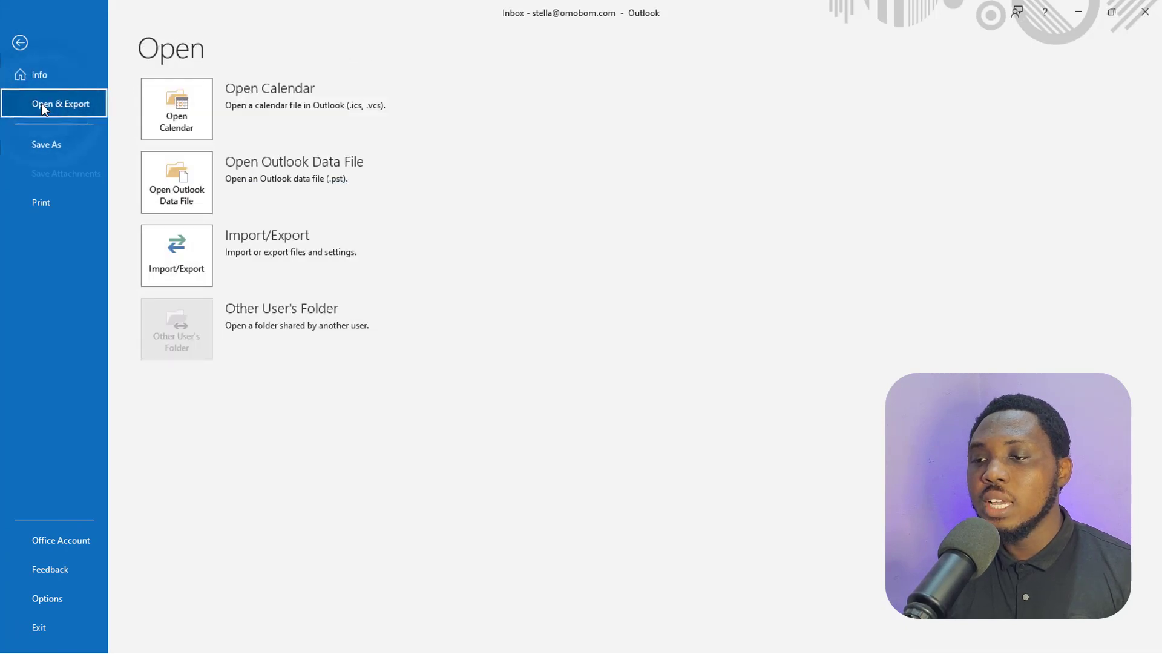
click(177, 264)
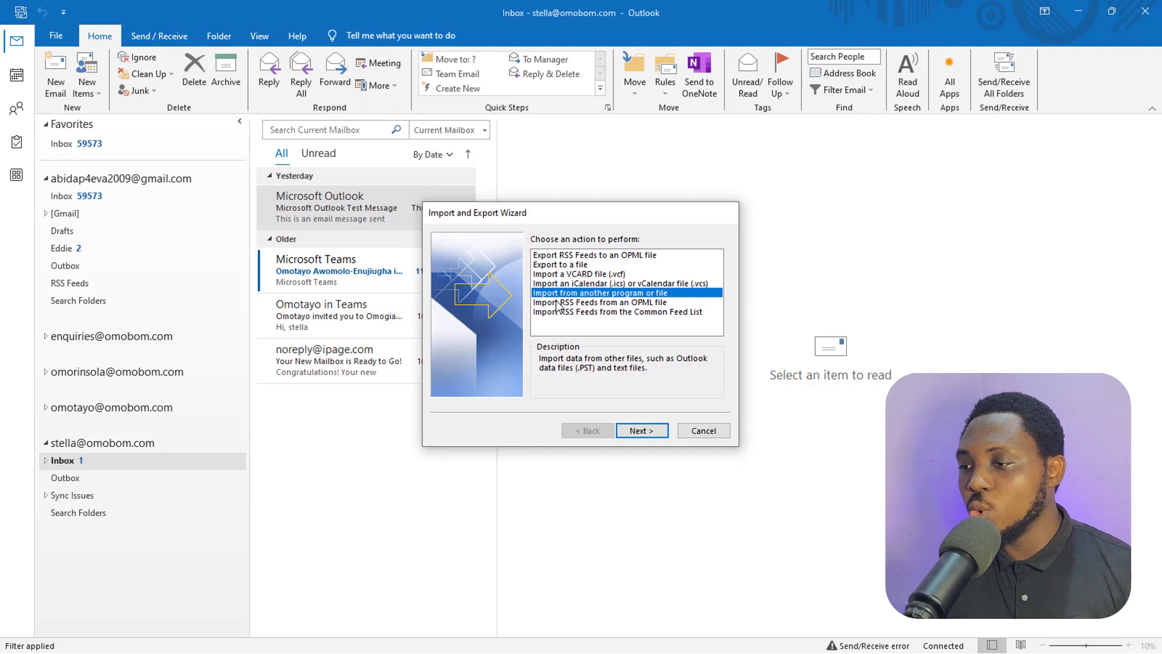
click(556, 266)
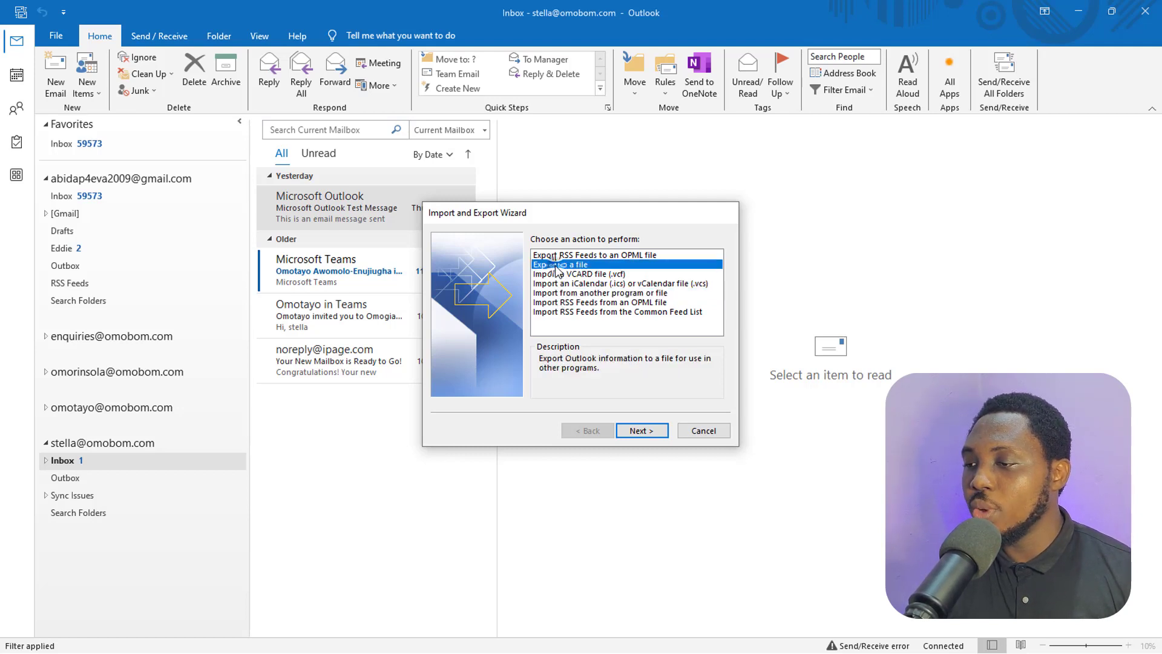
click(648, 429)
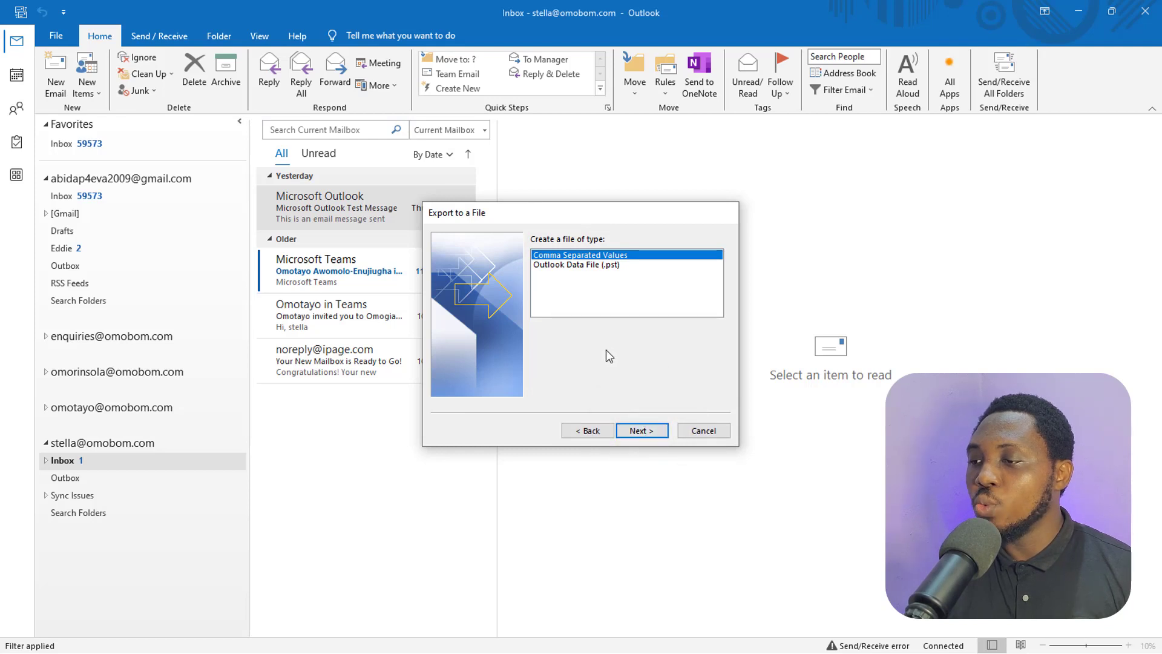
click(558, 266)
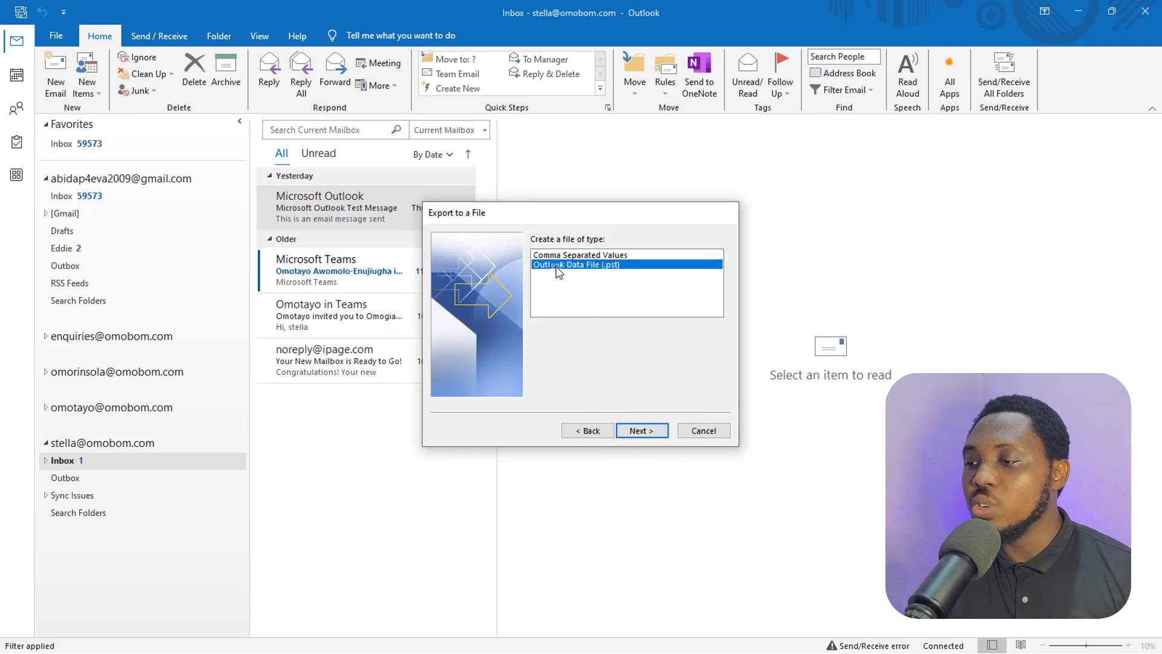
click(647, 429)
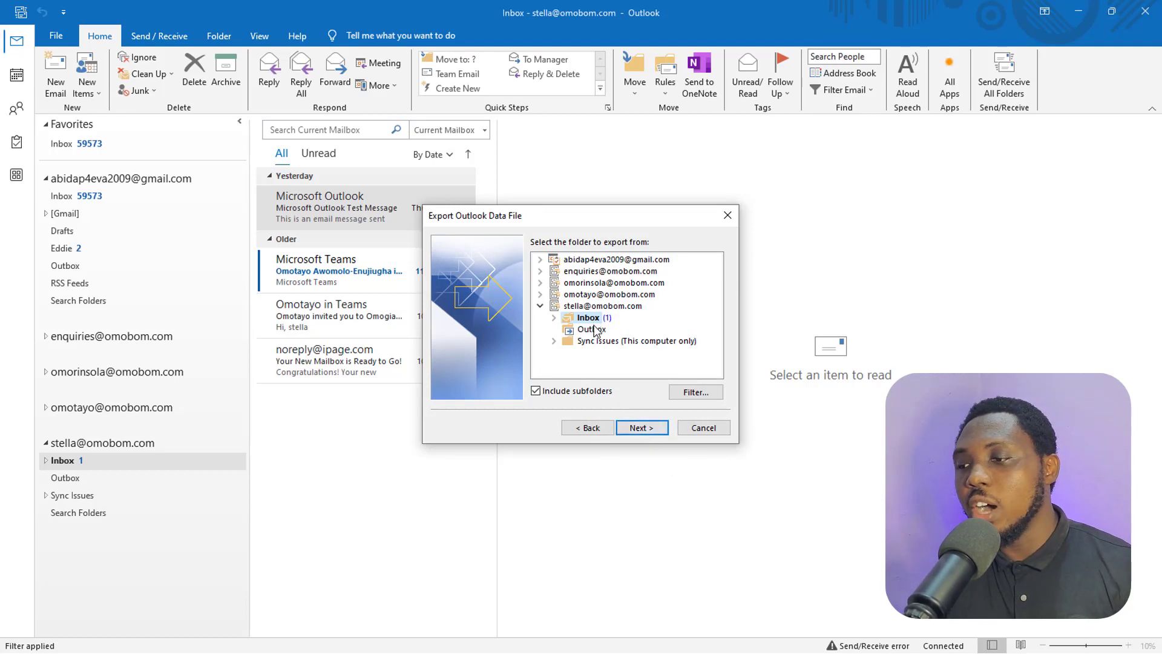
- Select the last mailbox account, including subfolders, for export and proceed to the save location
click(555, 317)
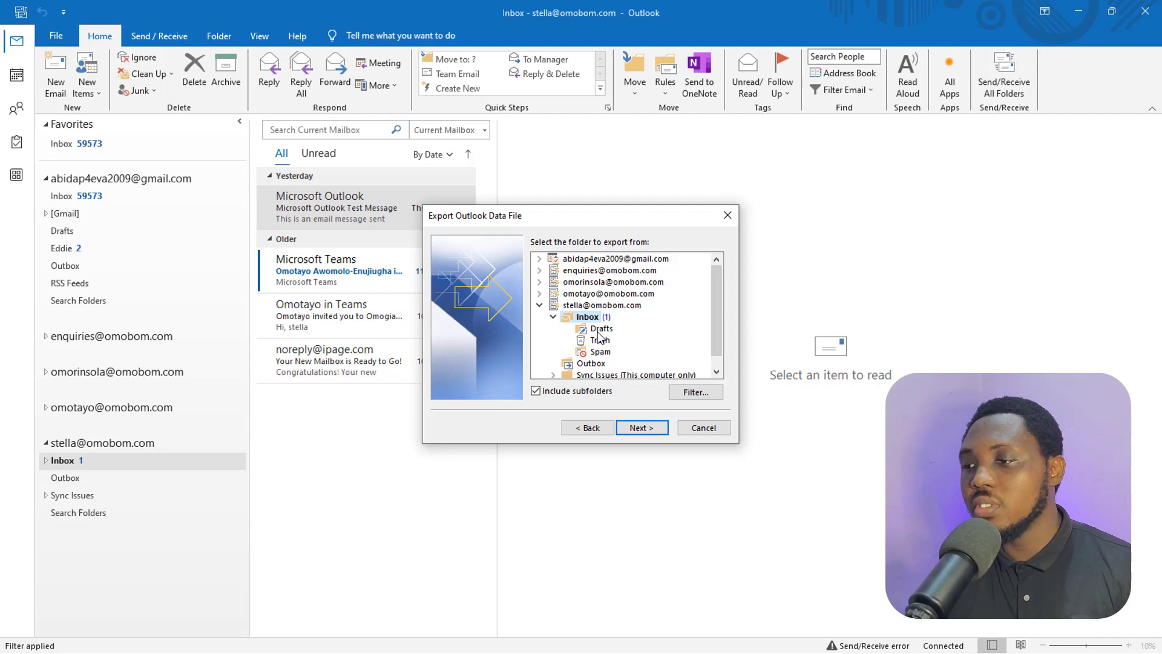
click(580, 306)
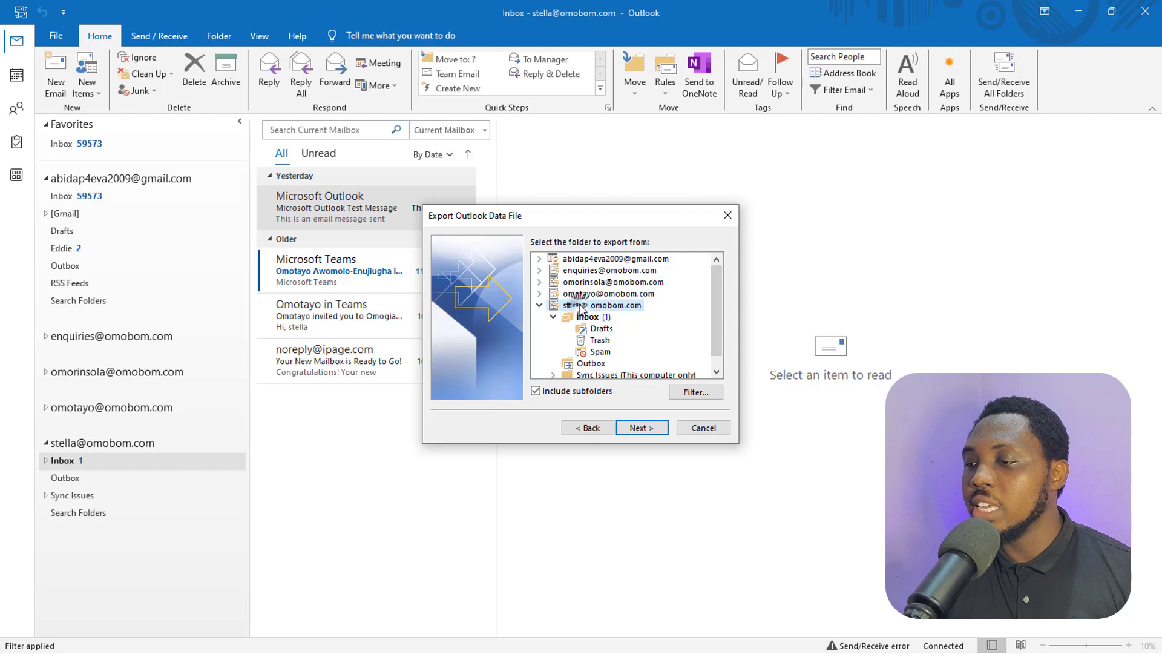
click(541, 306)
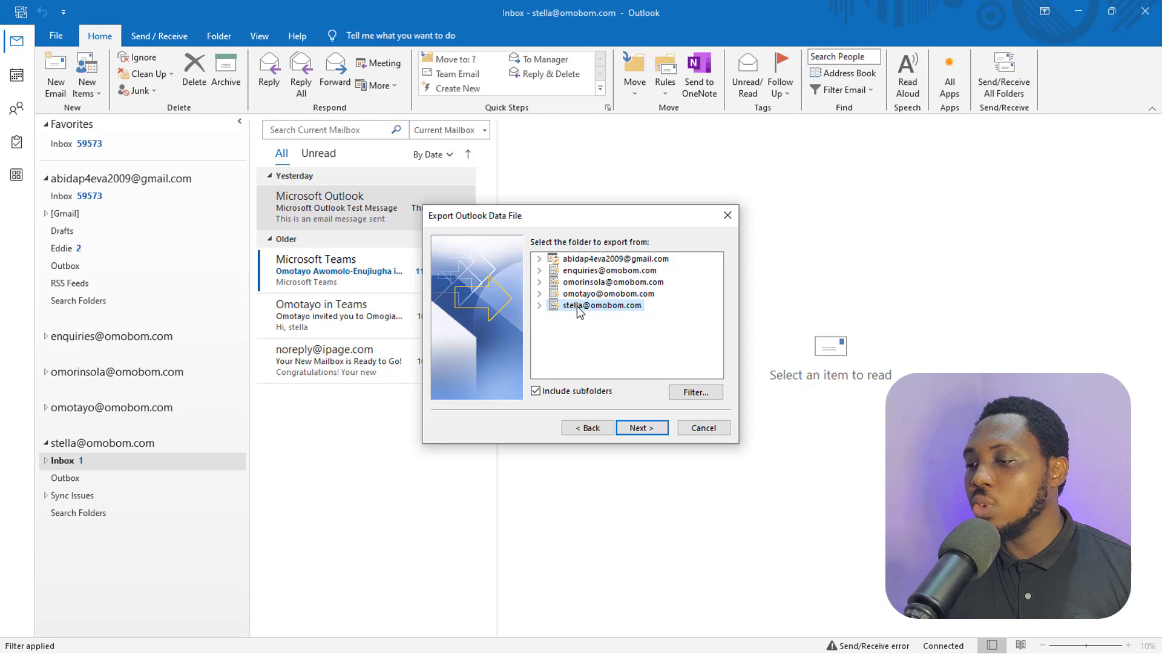
click(643, 428)
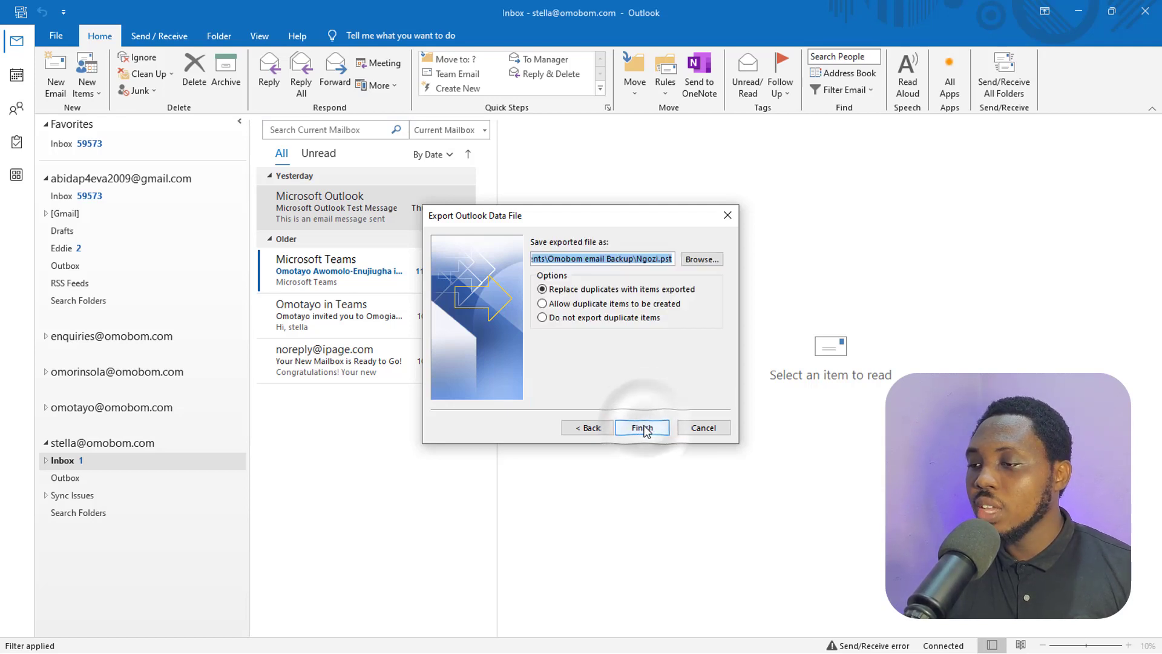
- Export the mailbox to a password-free Outlook data file in Documents, named after the mailbox address
click(705, 259)
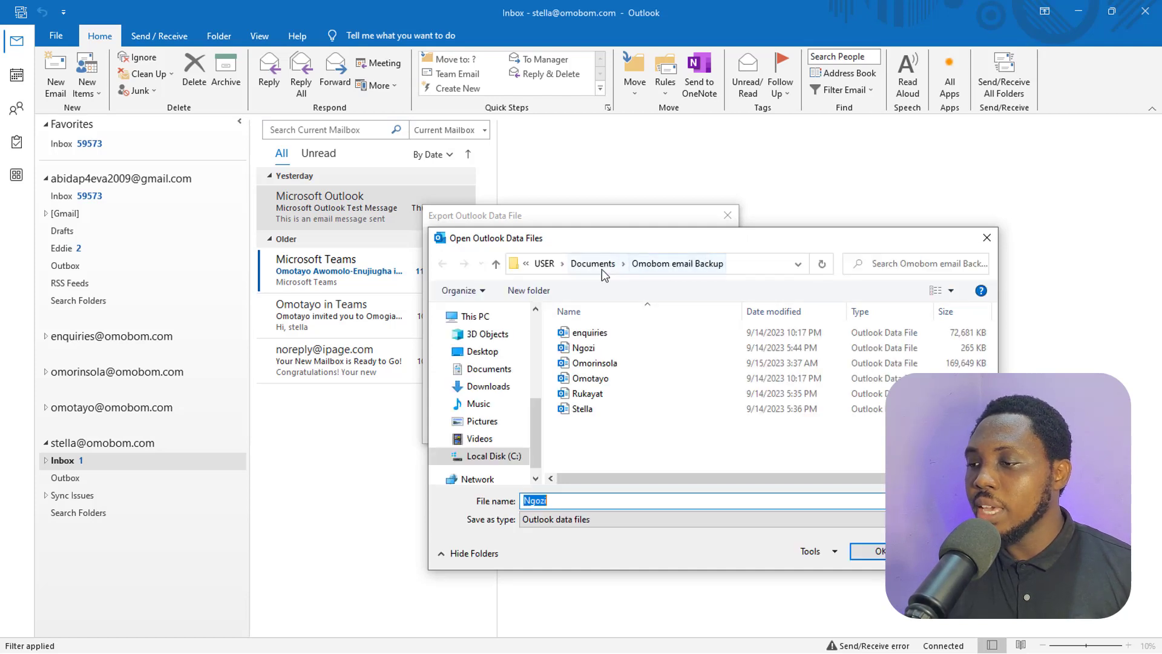
click(594, 264)
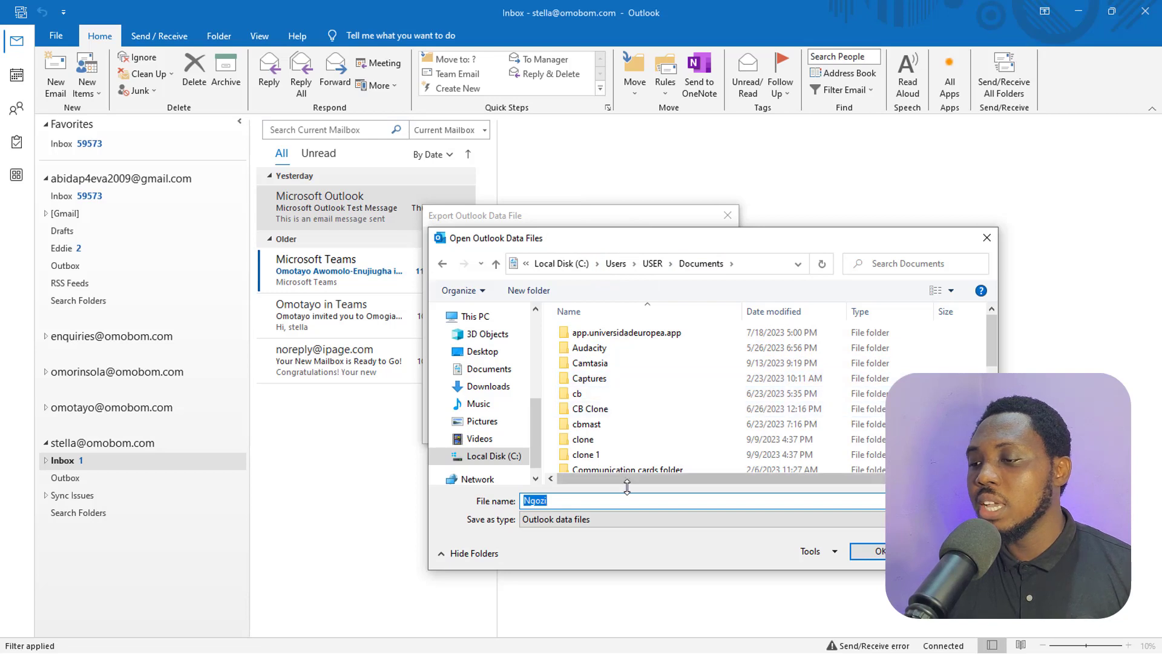
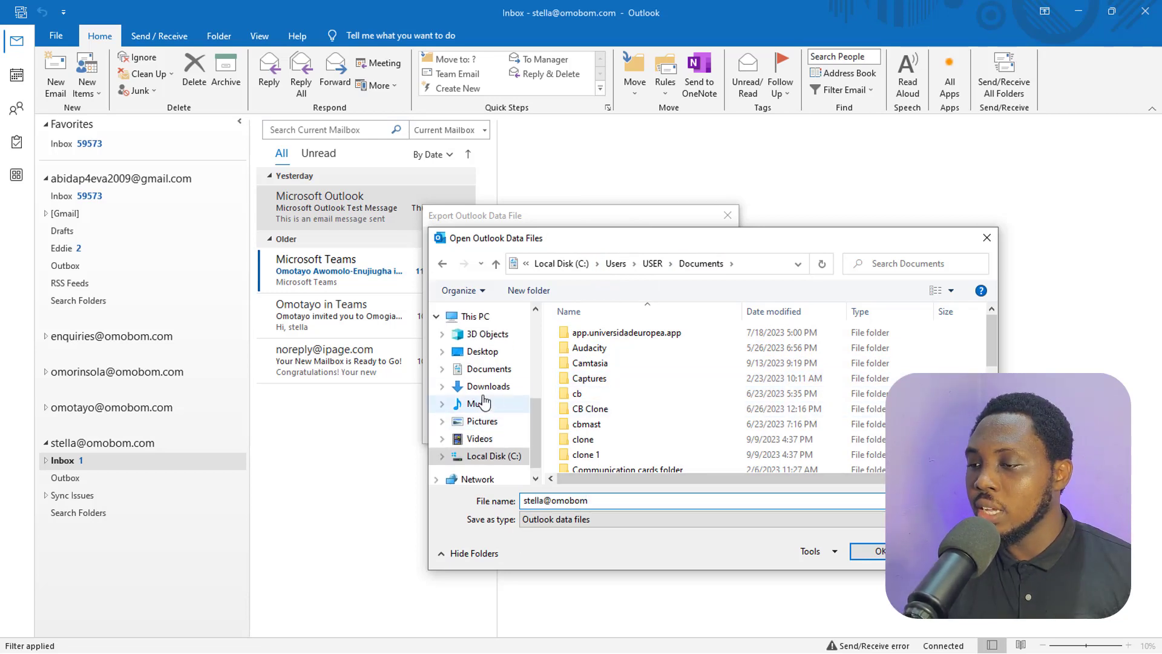
click(488, 371)
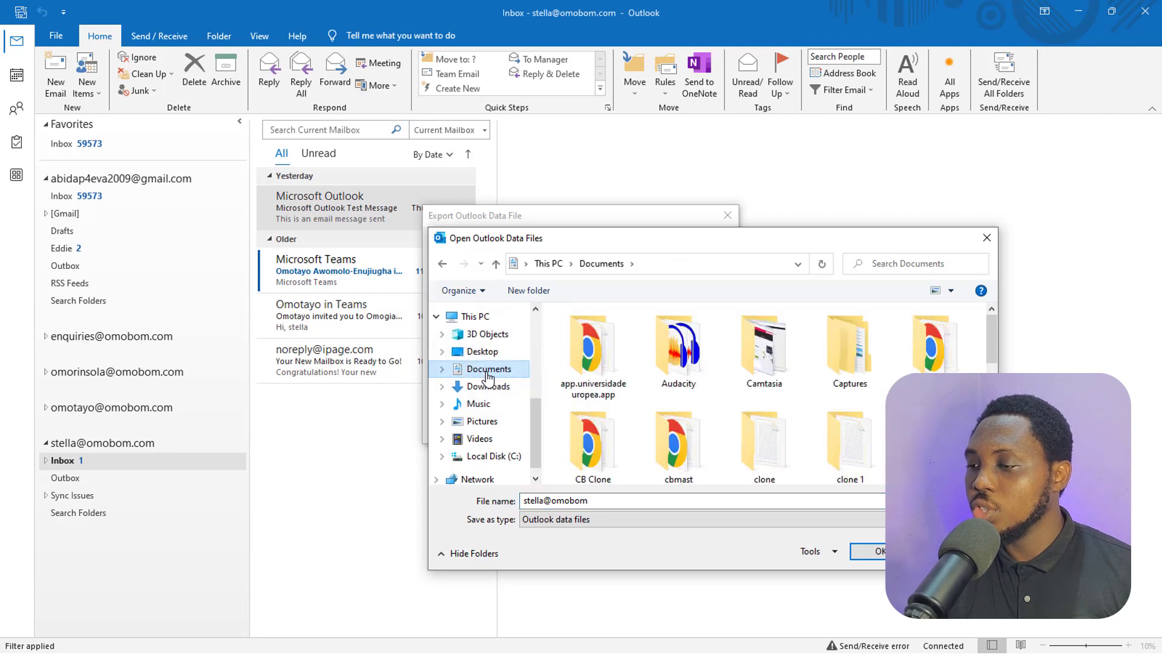
click(876, 552)
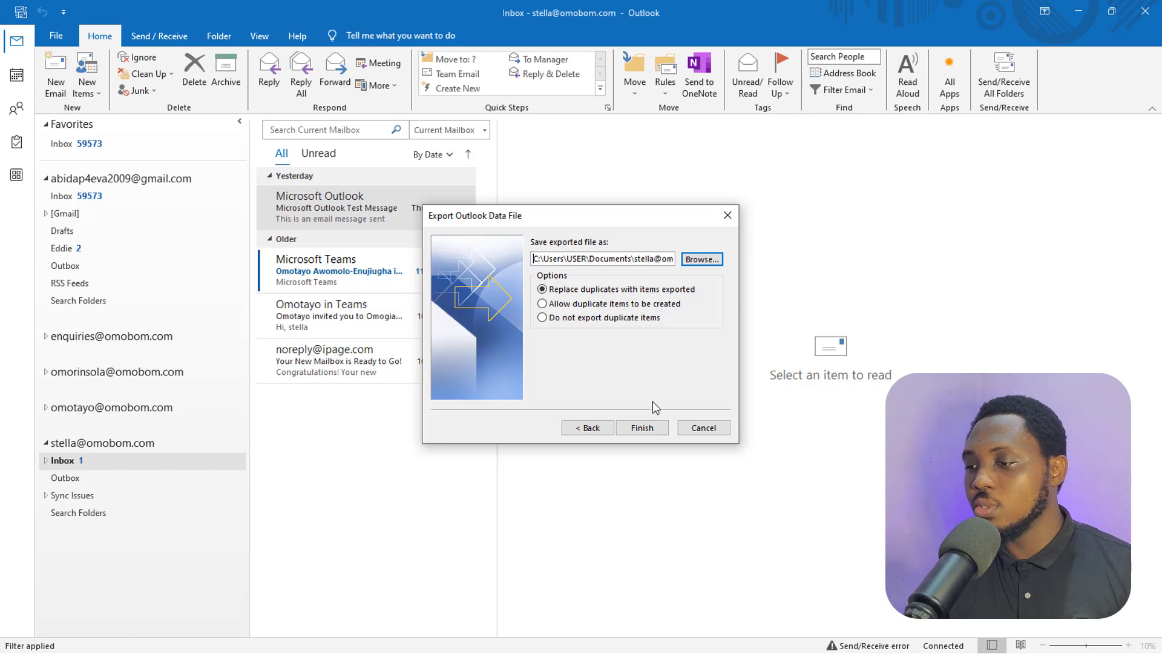
click(641, 430)
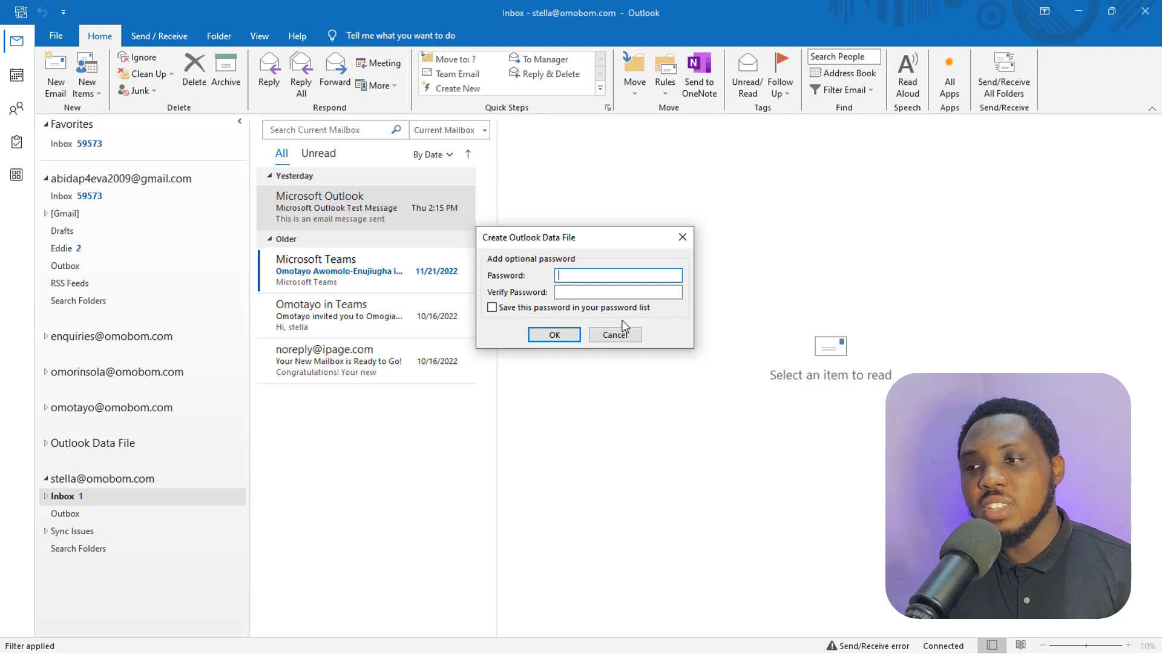
click(555, 334)
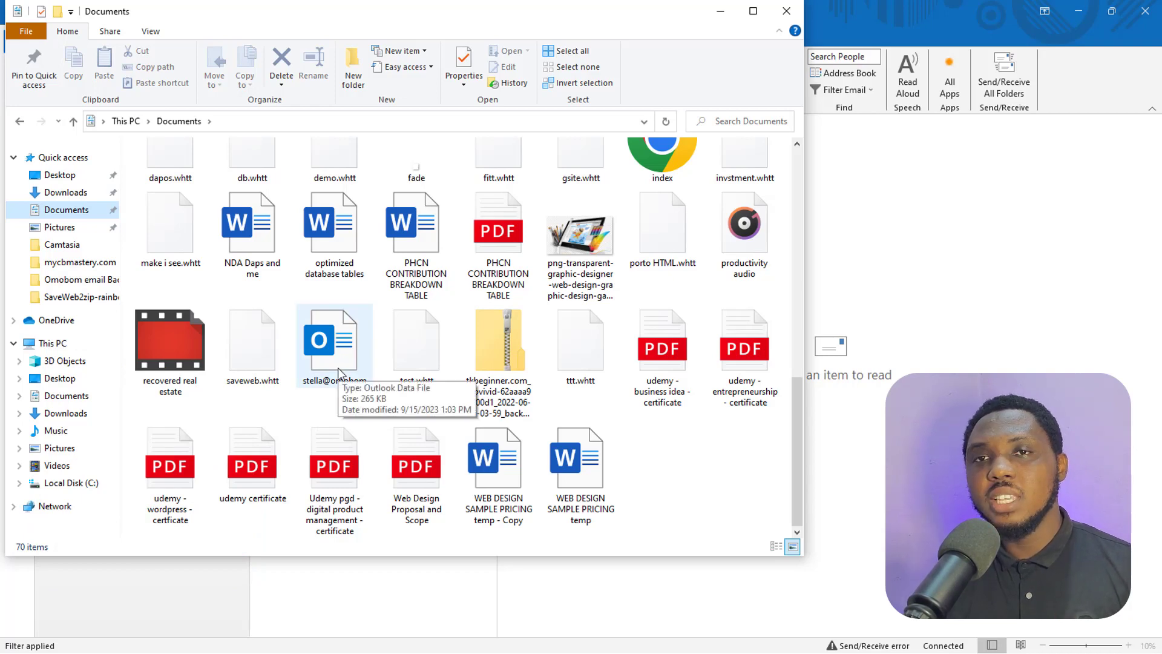
- Close File Explorer once the exported .pst file shows in Documents
click(718, 20)
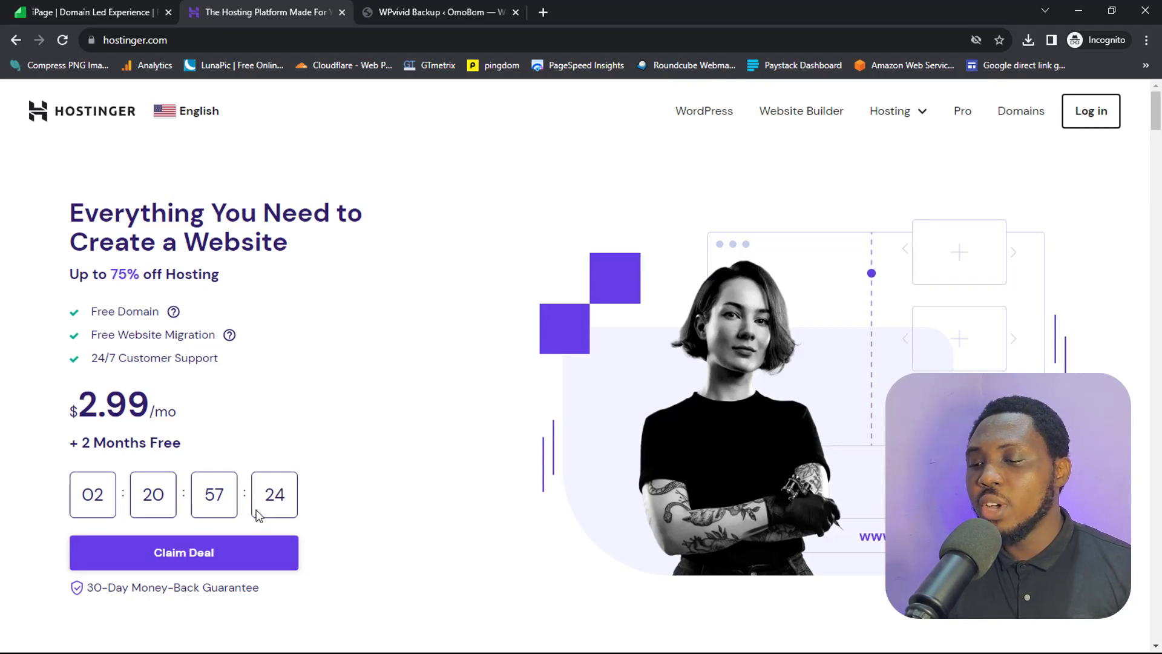
- Review Hostinger's plans: Premium $2.99/mo, Business $3.99/mo, Cloud Startup $8.99/mo
click(235, 550)
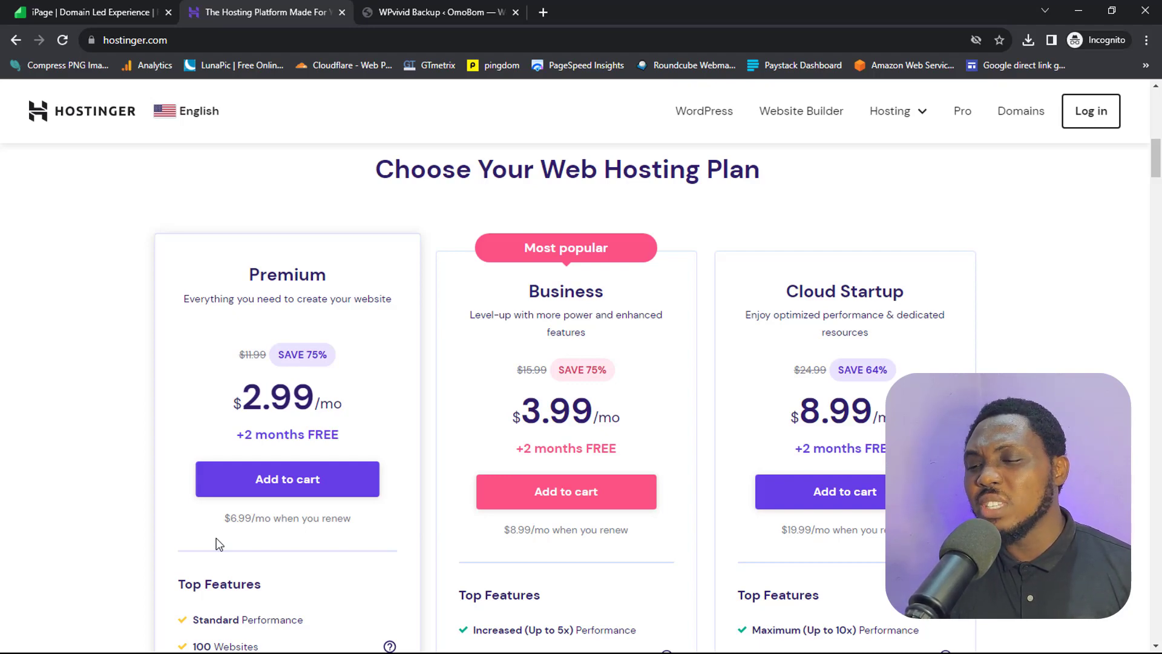
scroll(219, 544, down, 2)
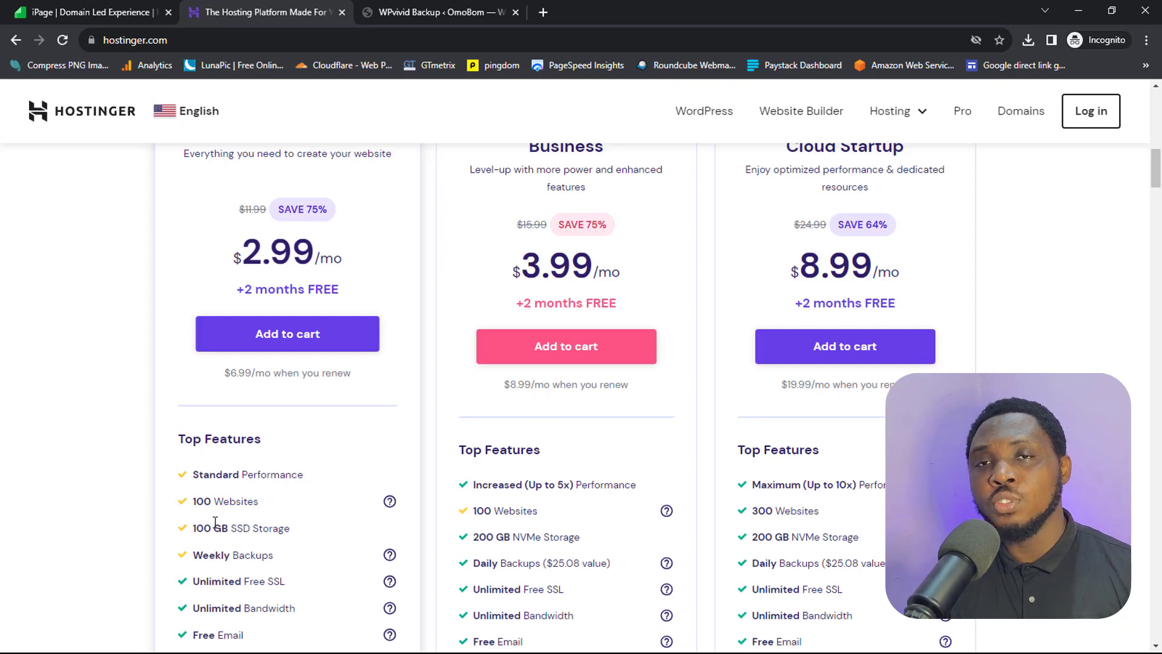
scroll(215, 522, up, 5)
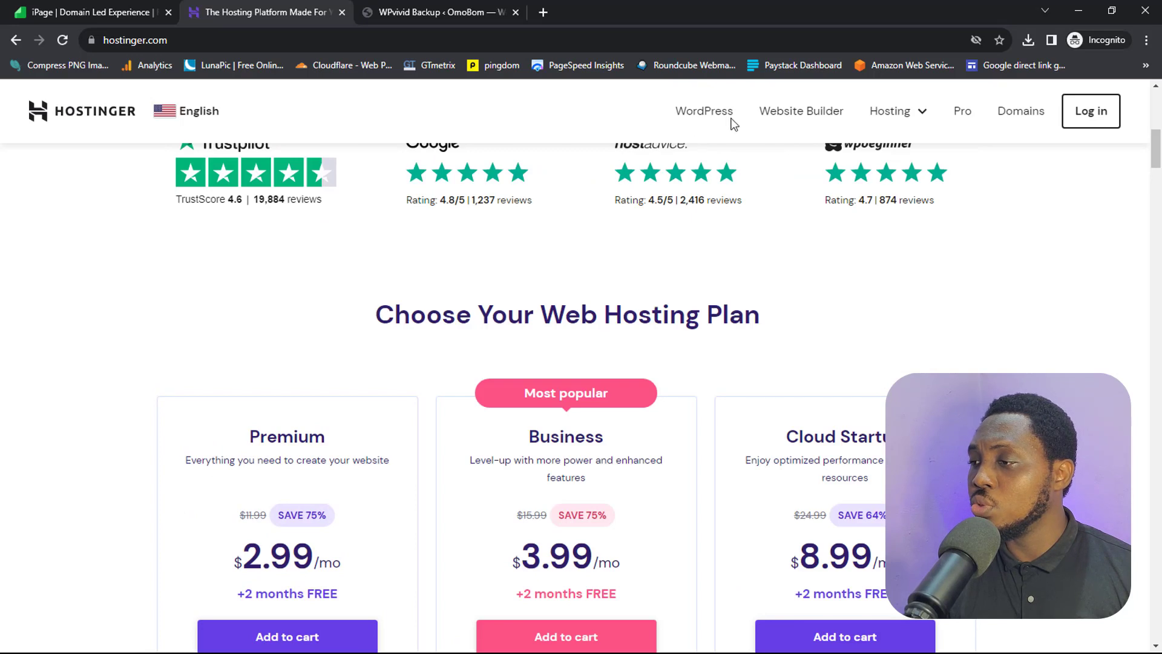
- Compare plans on the Web Hosting page, including Single at $1.99/mo, and add Premium to cart
click(908, 115)
click(854, 171)
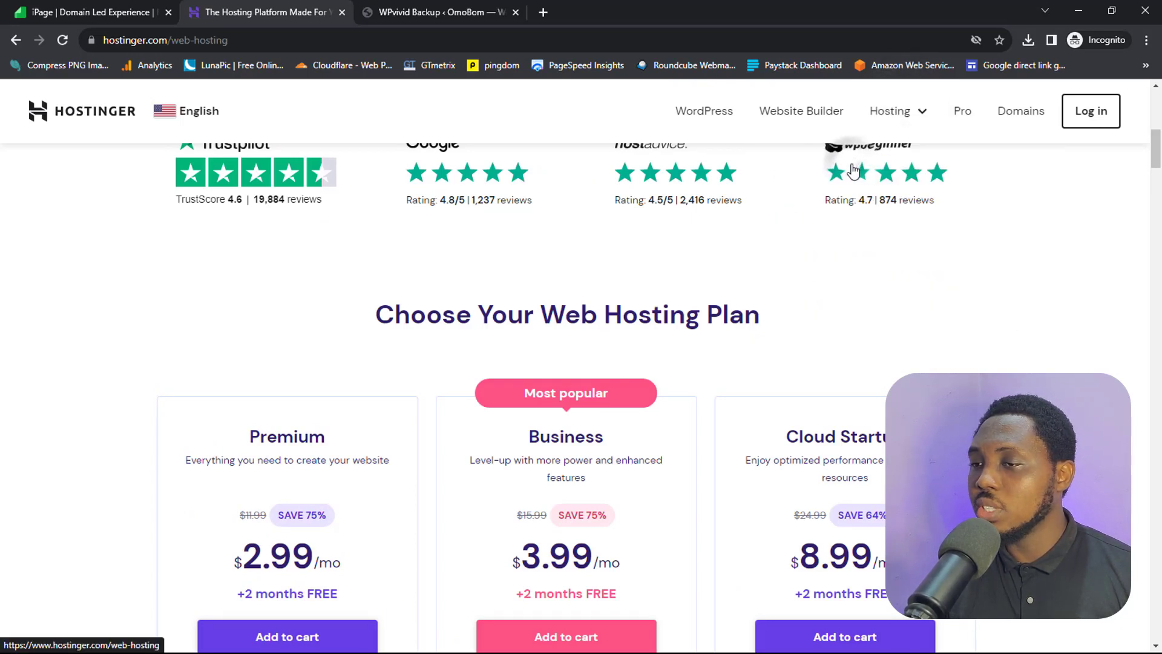
click(177, 558)
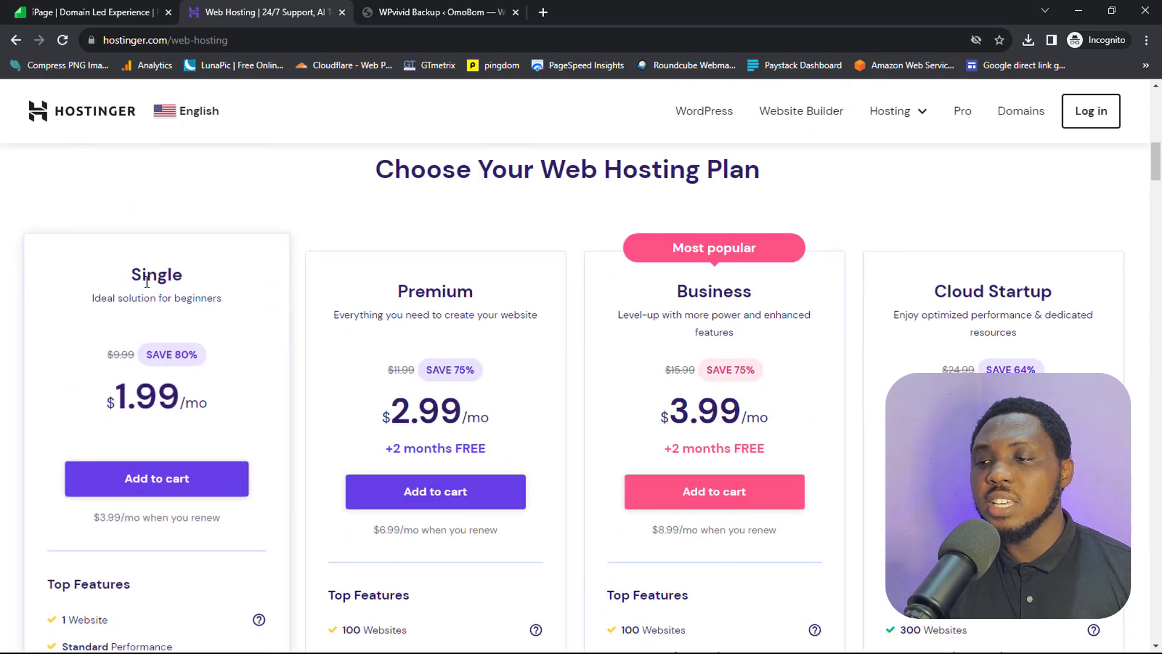
scroll(214, 285, down, 2)
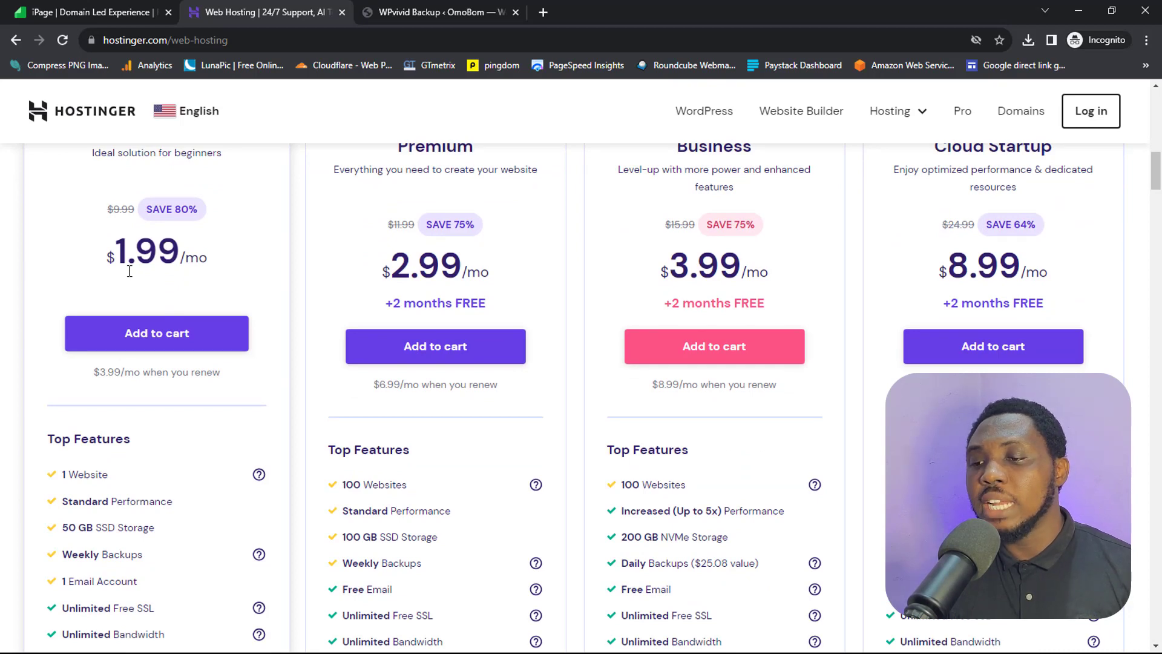
scroll(166, 297, down, 1)
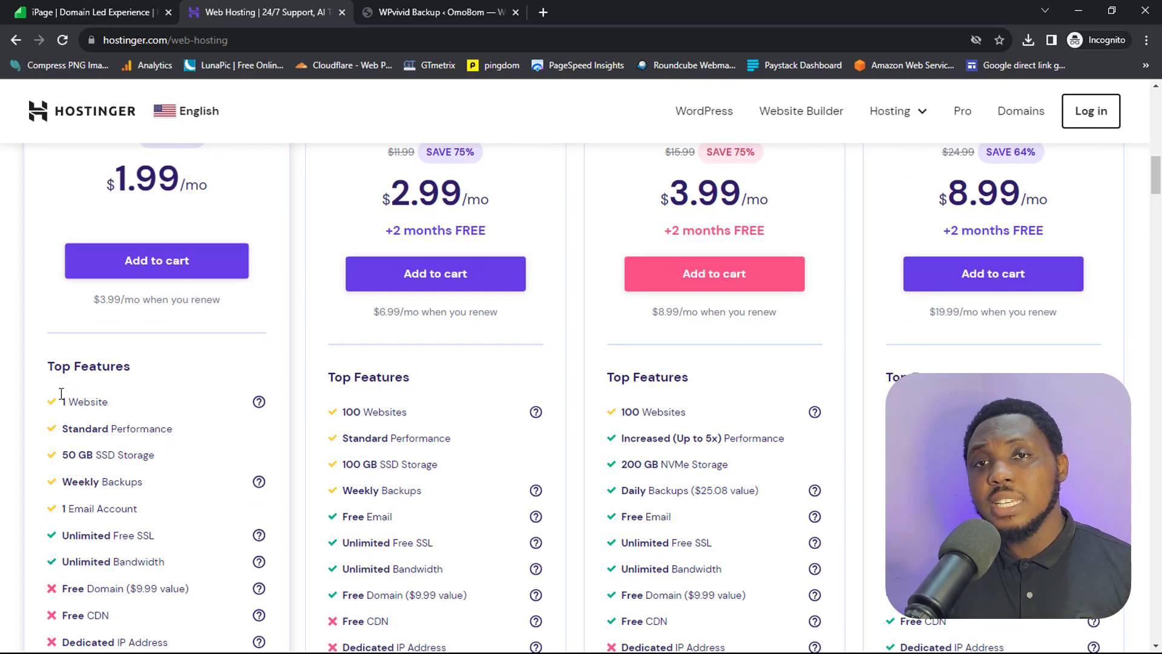
scroll(61, 399, down, 1)
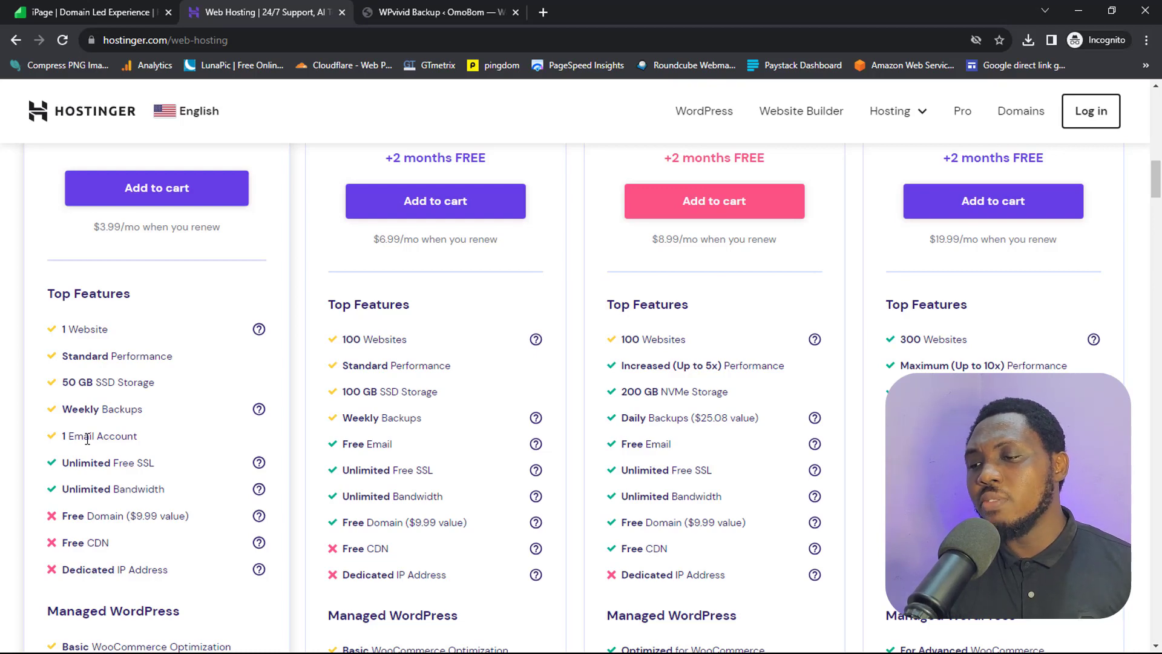
scroll(108, 448, up, 5)
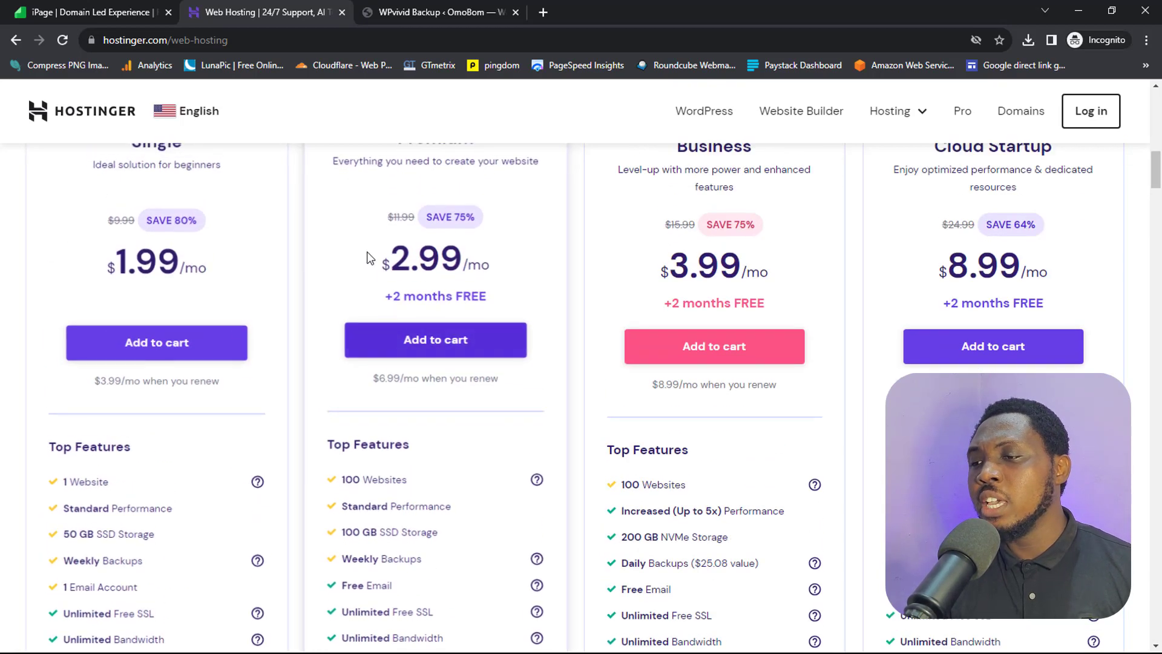
scroll(421, 281, down, 4)
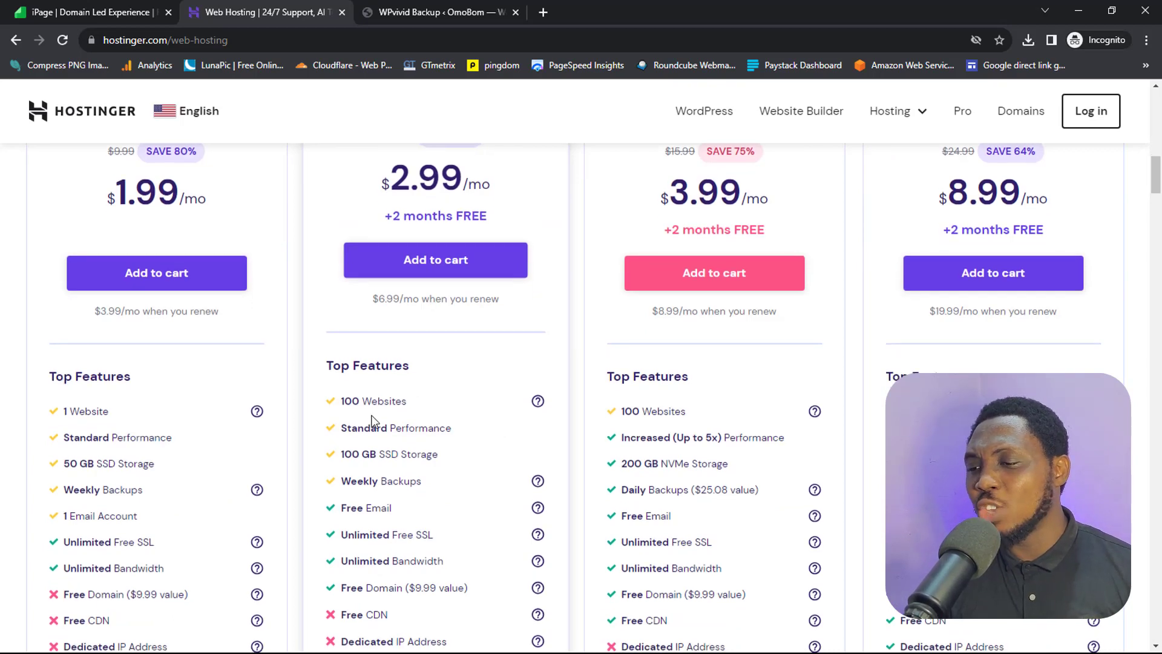
scroll(372, 417, down, 2)
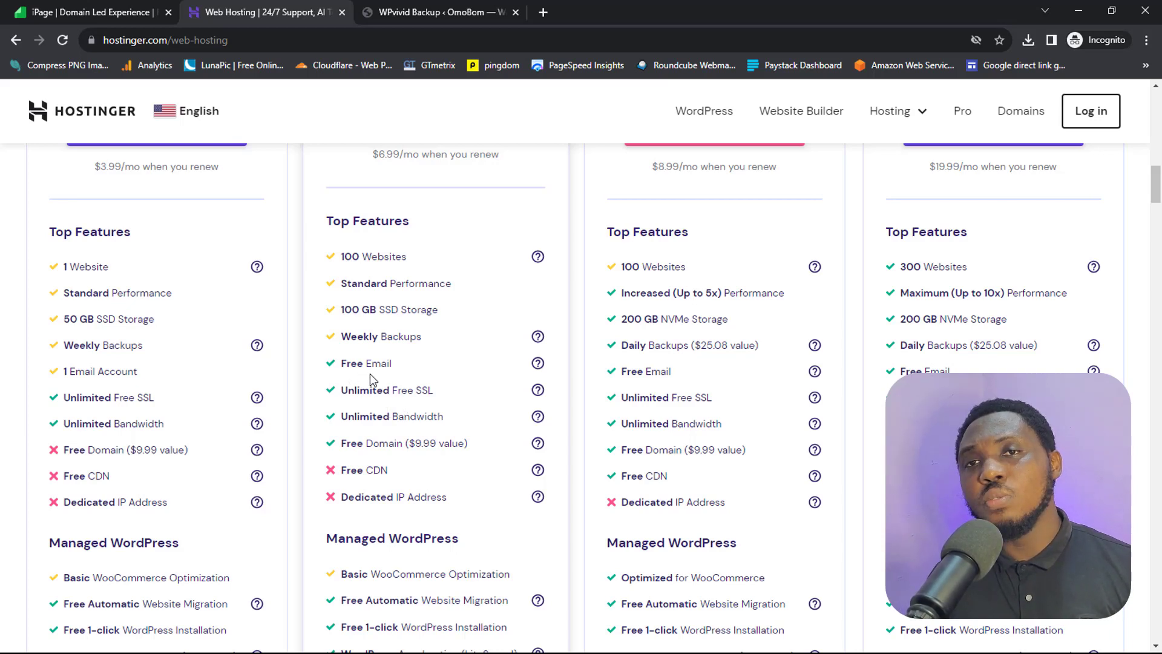
scroll(369, 373, up, 3)
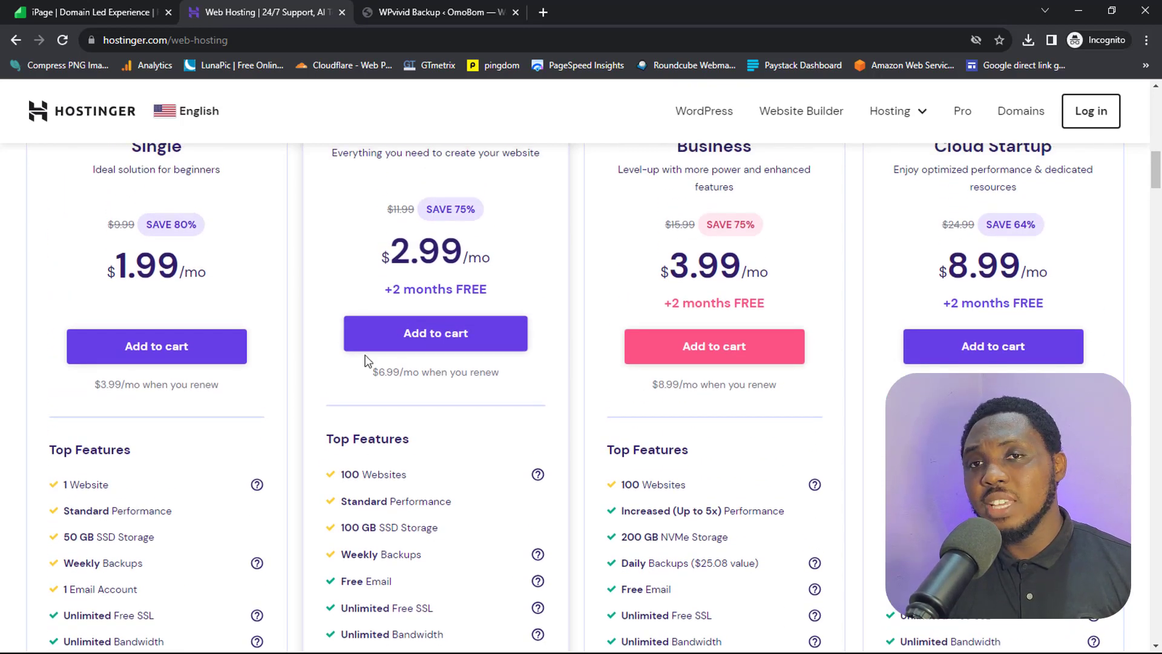
click(396, 344)
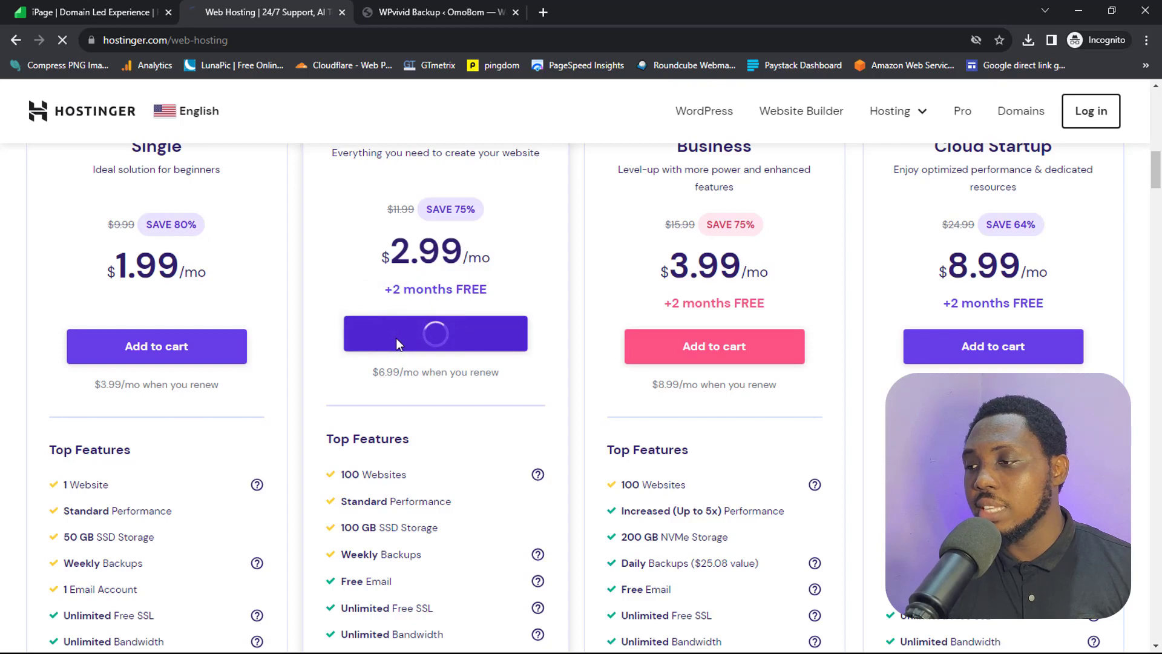
- Review the Premium Web Hosting checkout on the 48-month period with the $432.00 discount
scroll(734, 358, down, 2)
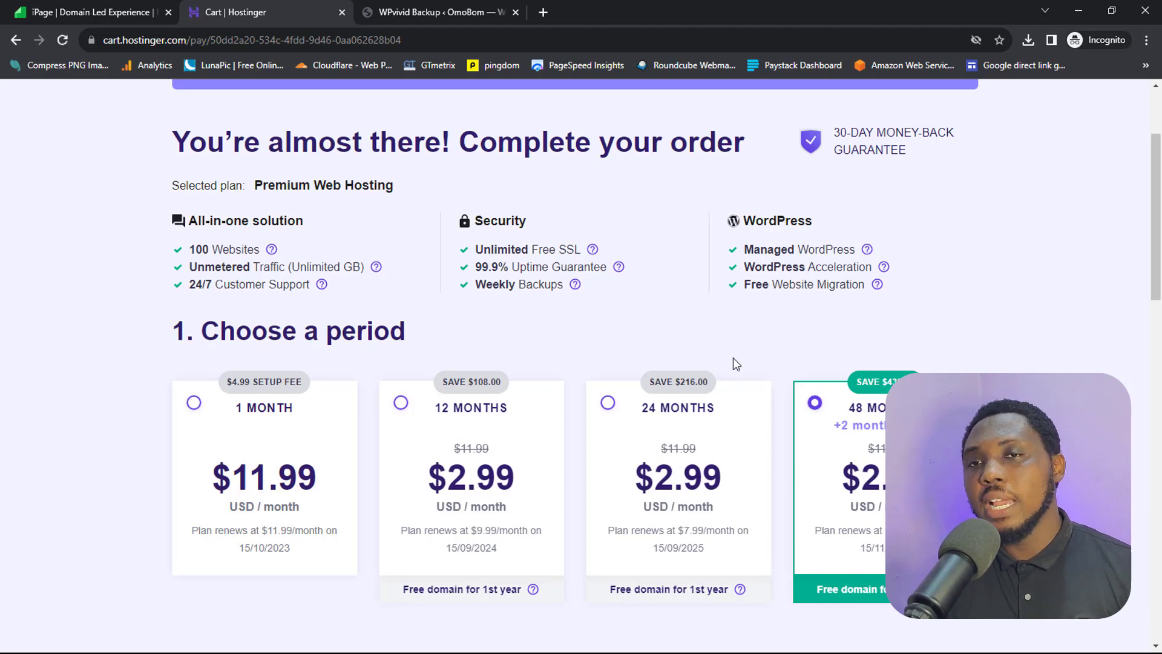
scroll(736, 363, down, 1)
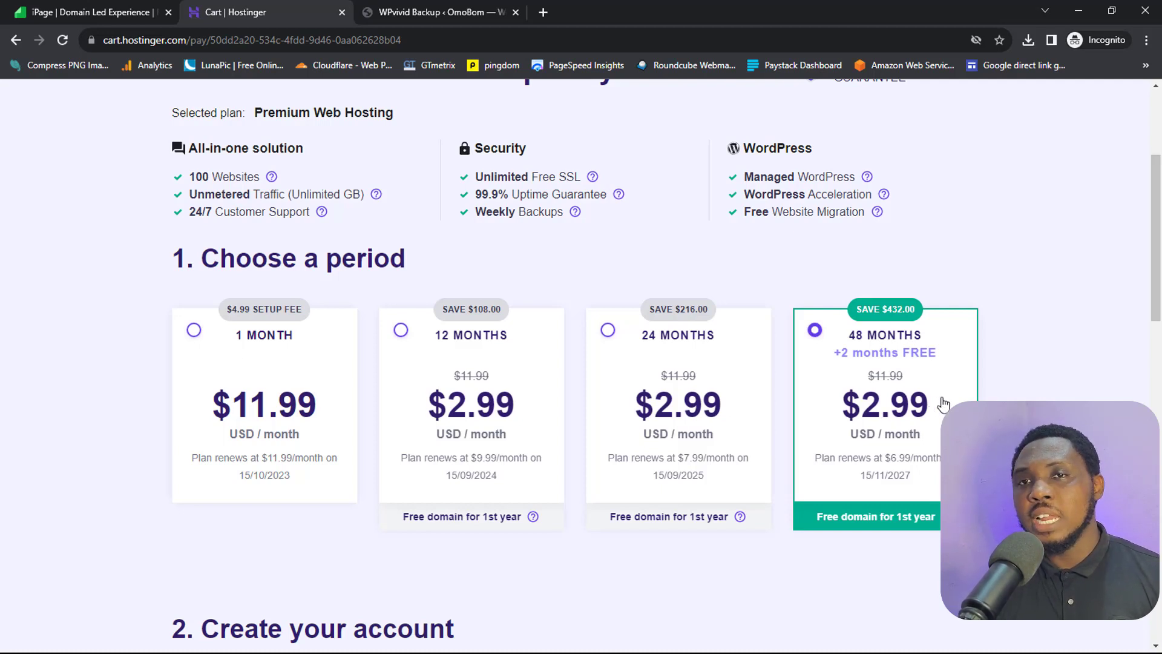
scroll(943, 403, down, 5)
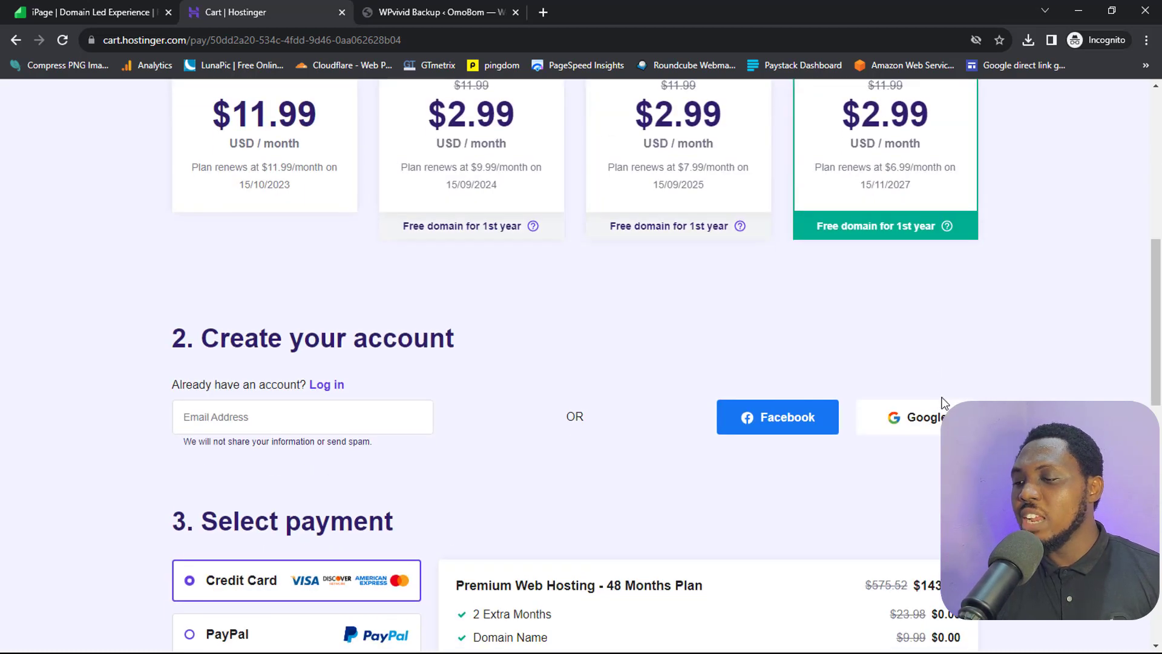
scroll(943, 403, down, 6)
scroll(943, 399, down, 3)
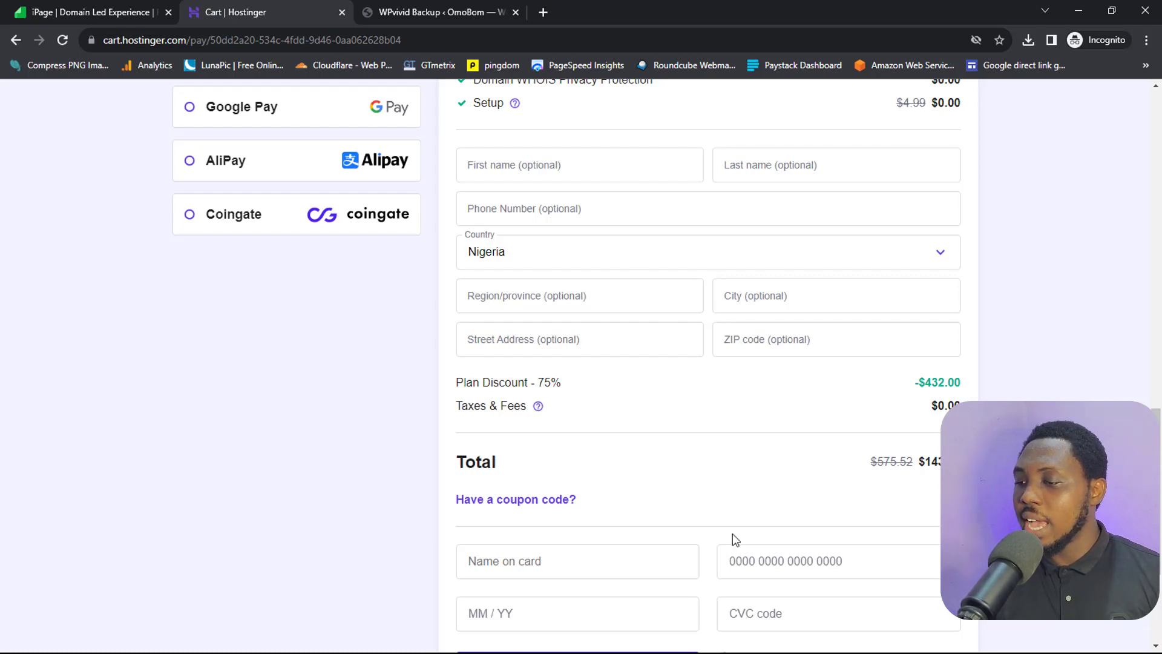
- Apply coupon code DAPS, raising the plan discount to 78%
click(516, 501)
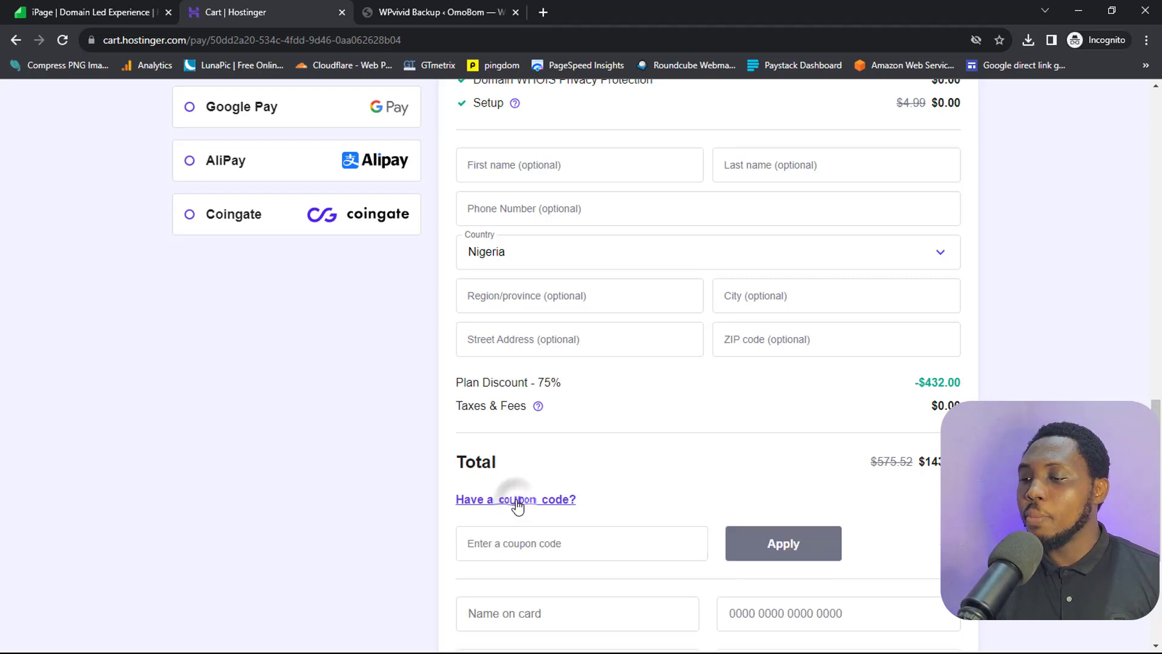
click(506, 545)
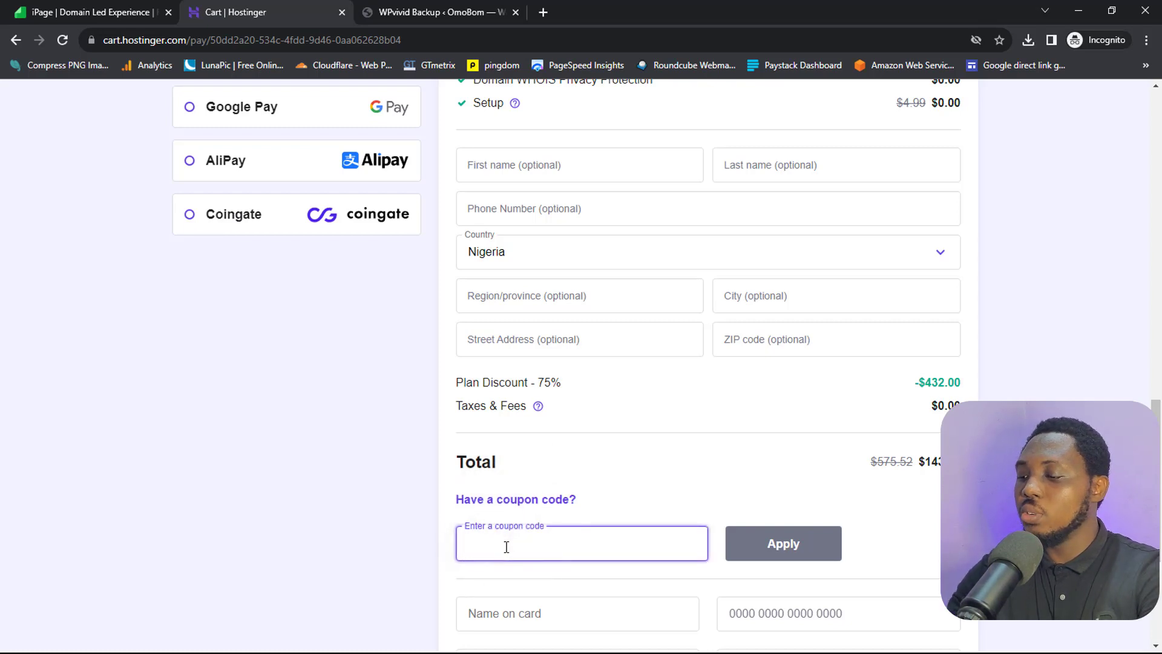
text(DAPS)
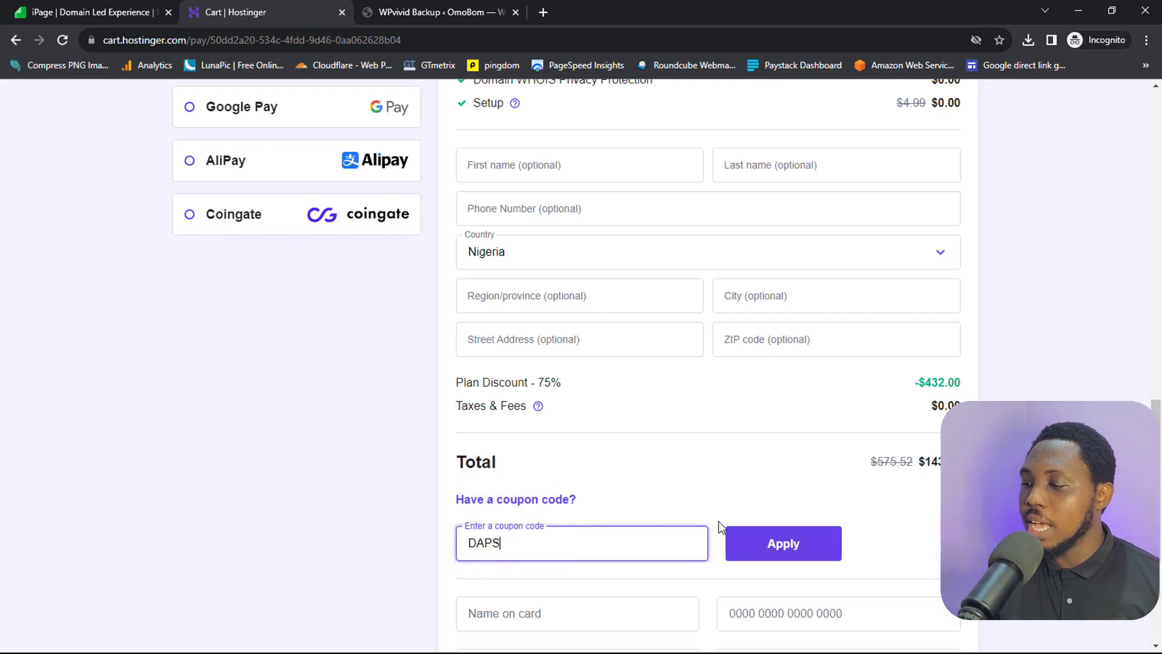
click(760, 541)
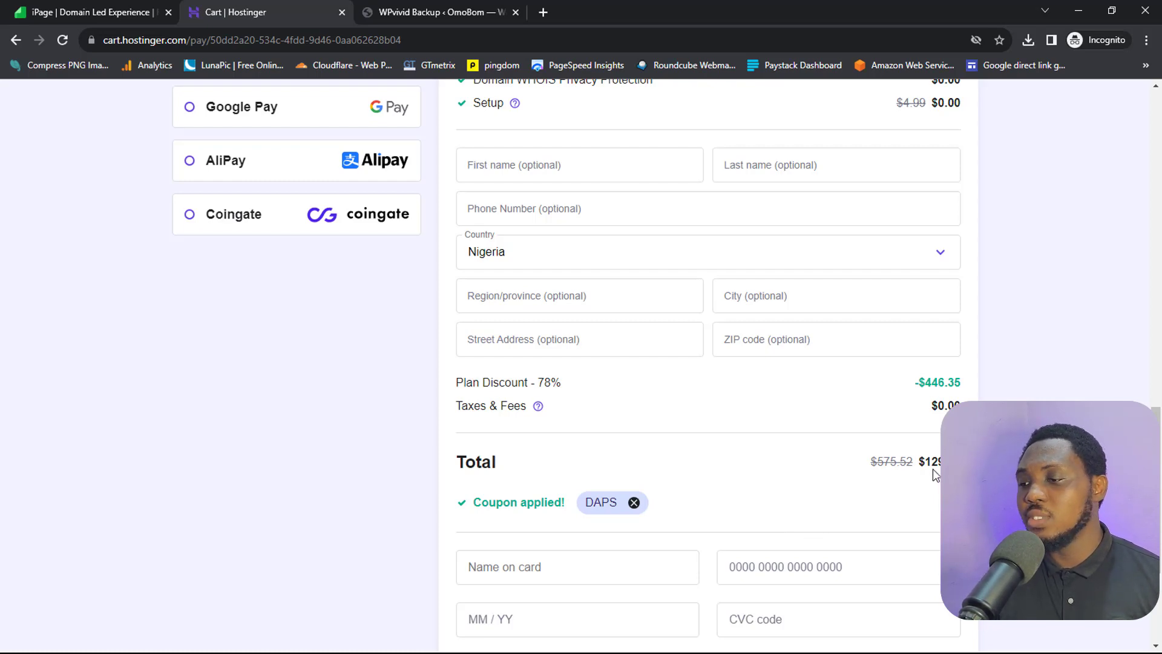
scroll(932, 468, up, 10)
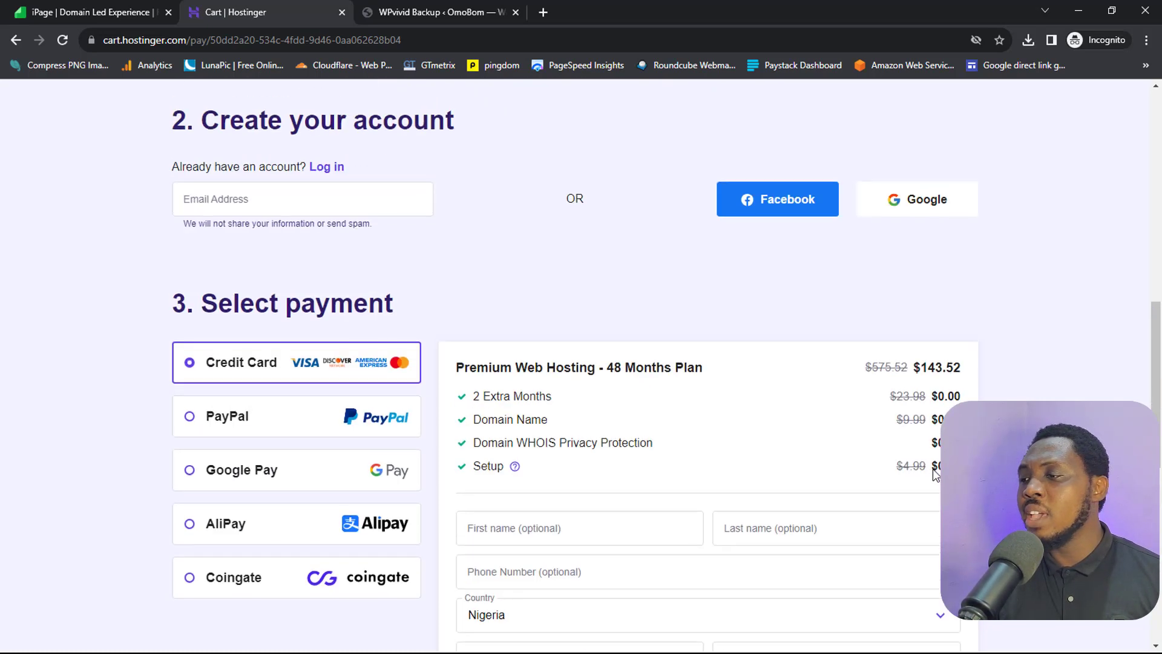
scroll(932, 469, up, 5)
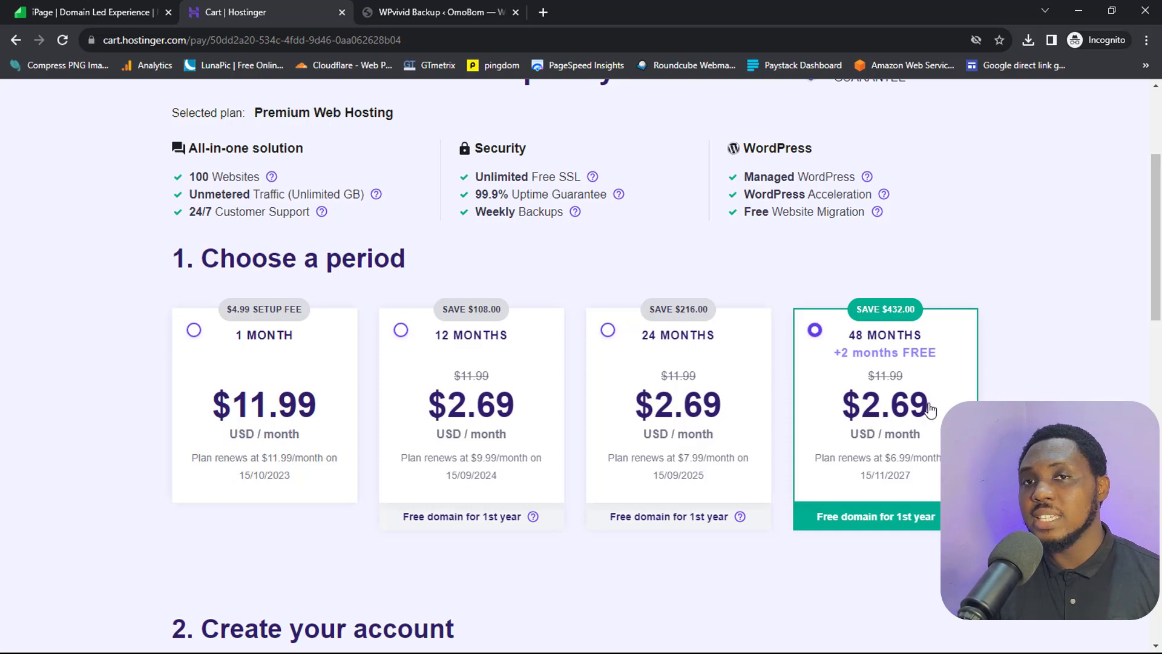
- Go through the checkout for the 48-month Premium plan totalling $129.17 to complete payment
scroll(930, 409, down, 1)
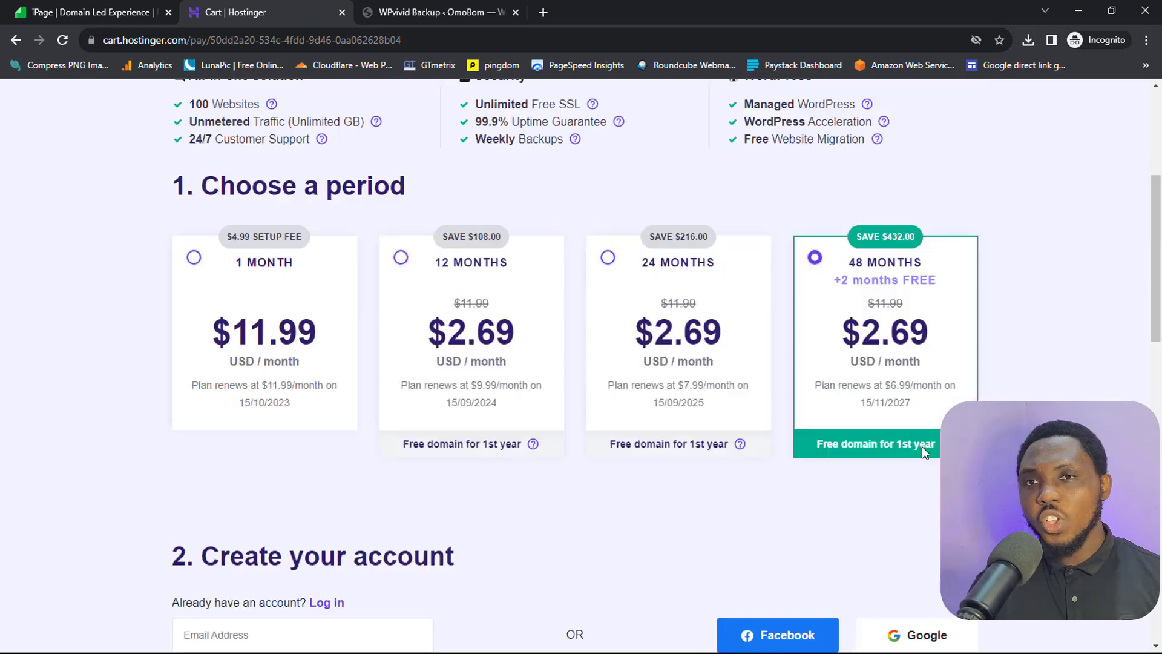
scroll(925, 453, down, 4)
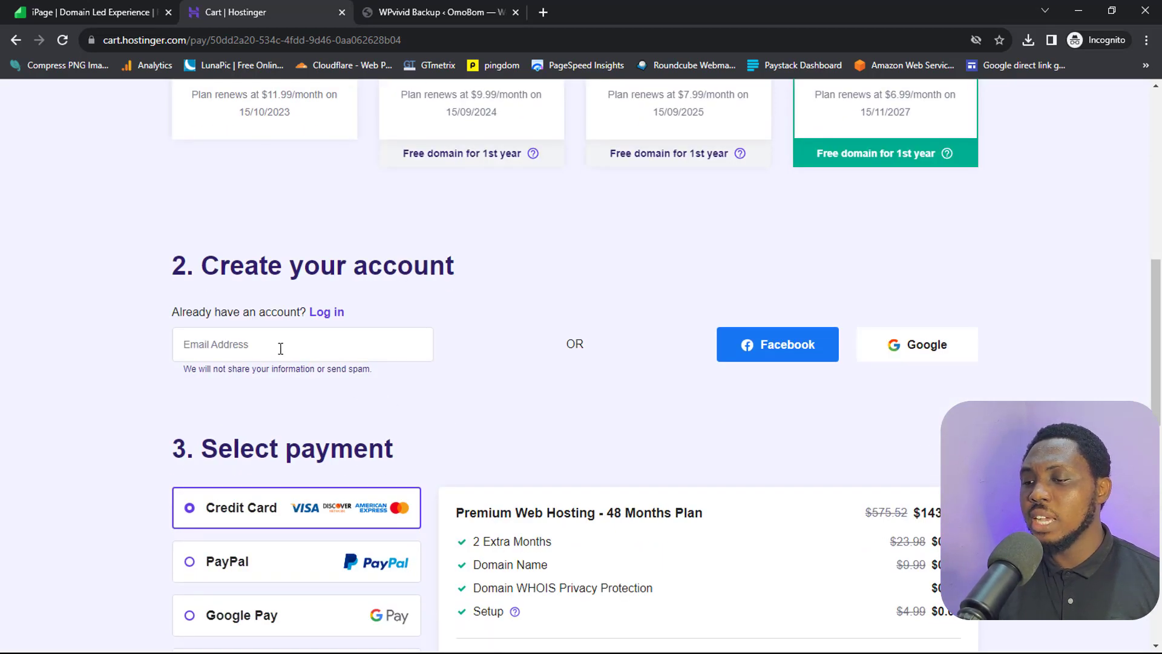
scroll(418, 395, down, 4)
scroll(291, 357, down, 1)
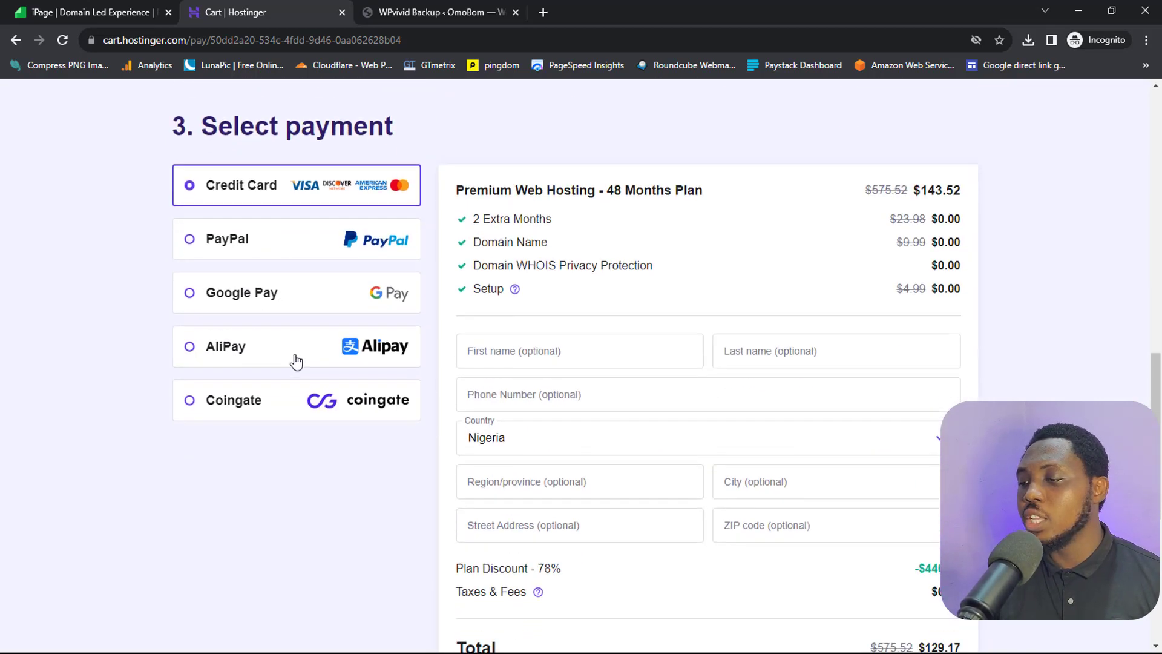
scroll(297, 362, down, 5)
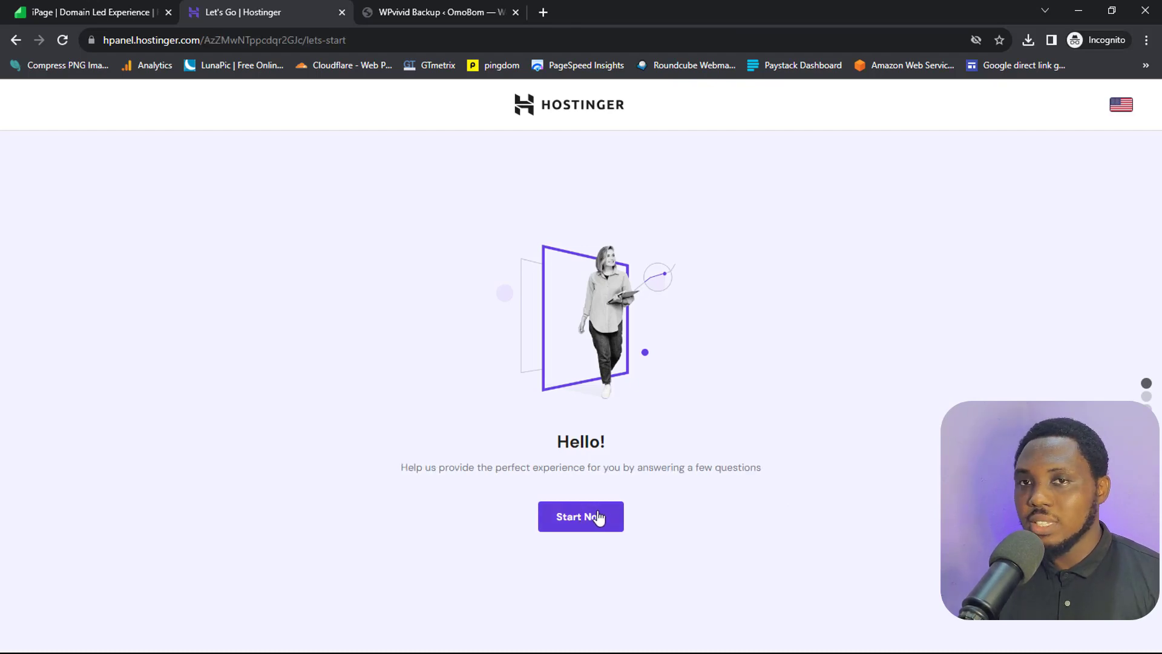
- Start onboarding, skip the personalization survey, and choose a new WordPress website
click(572, 516)
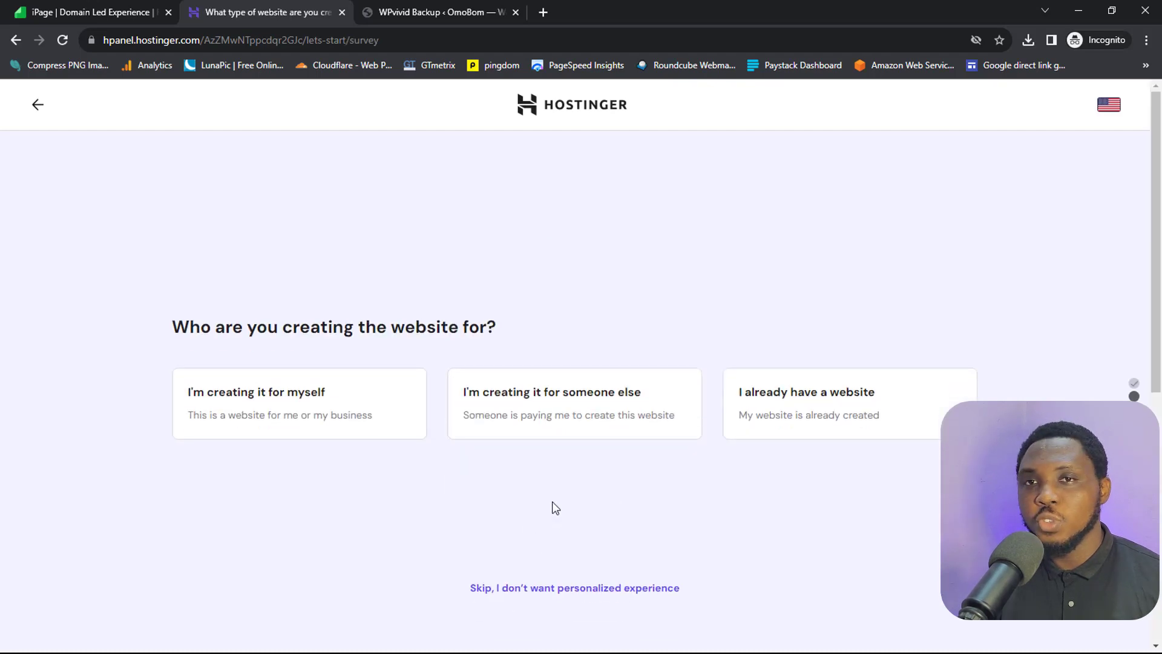
click(566, 589)
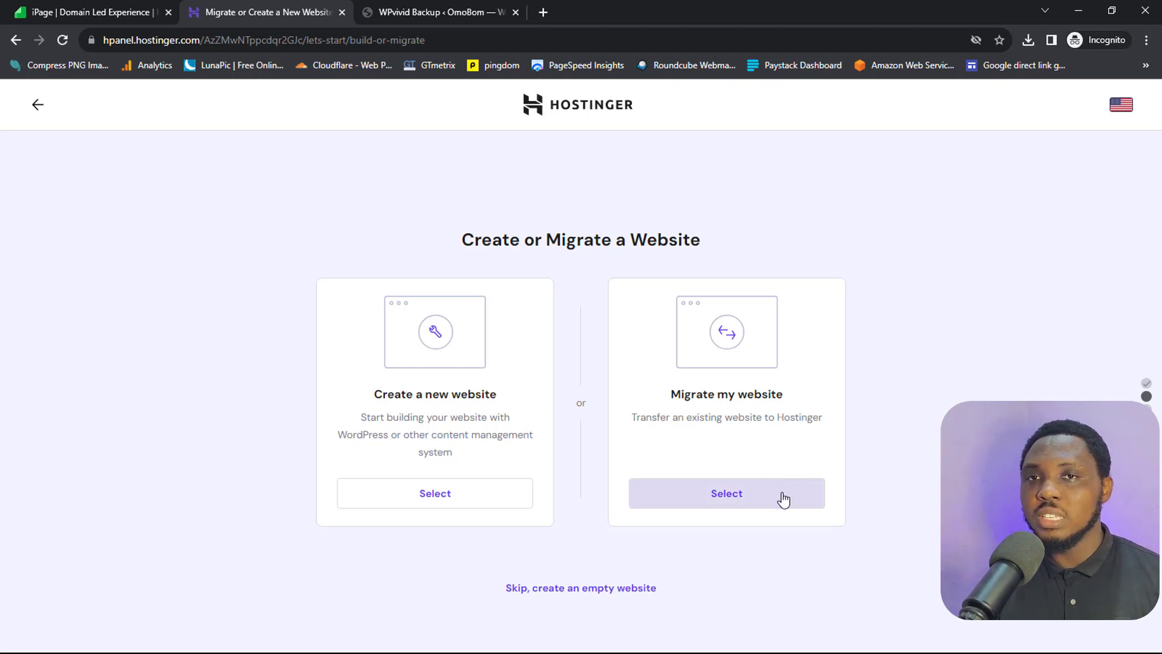
click(459, 500)
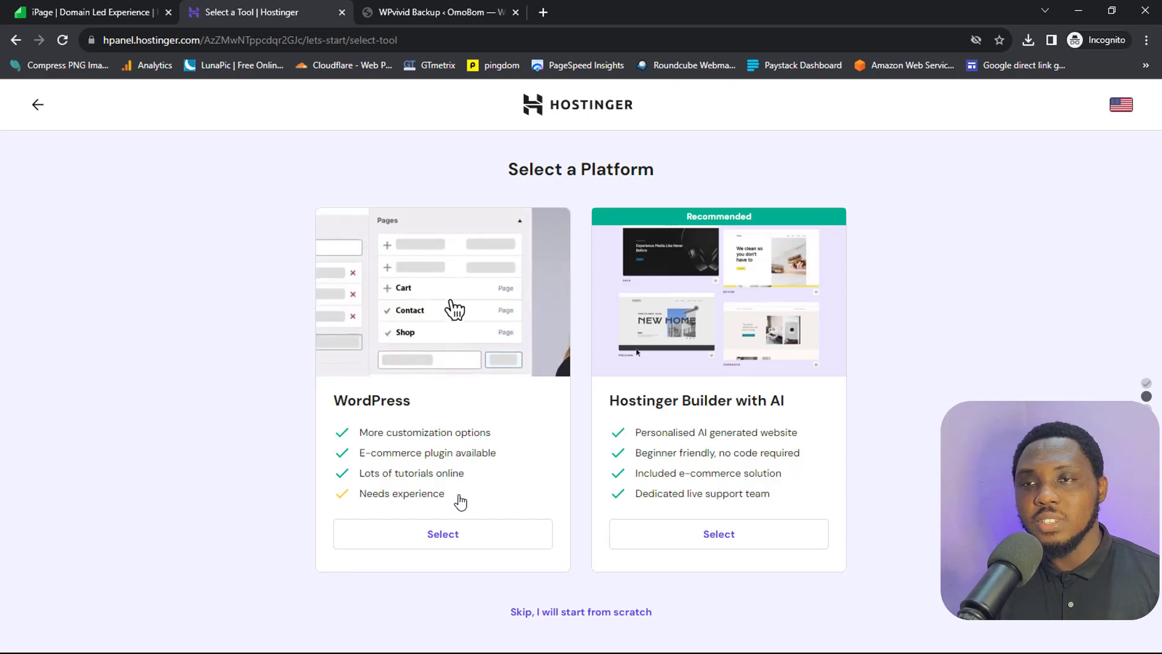
click(398, 537)
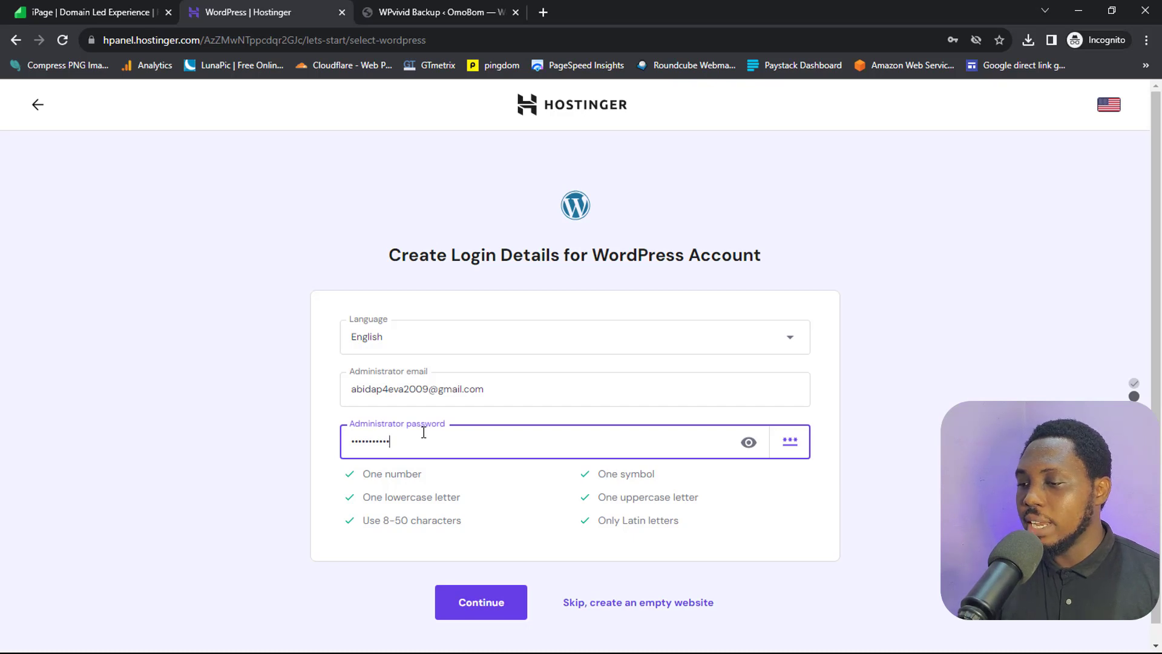
- Submit the WordPress admin login details and skip plugins and template selection
click(464, 608)
scroll(463, 609, down, 2)
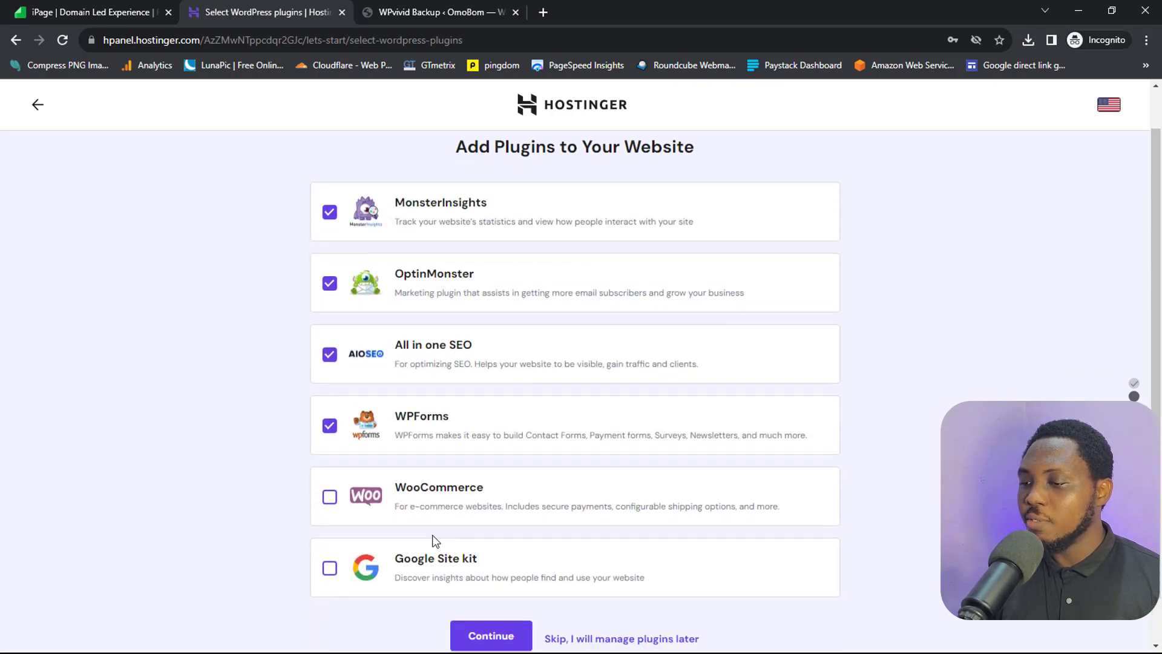
click(590, 589)
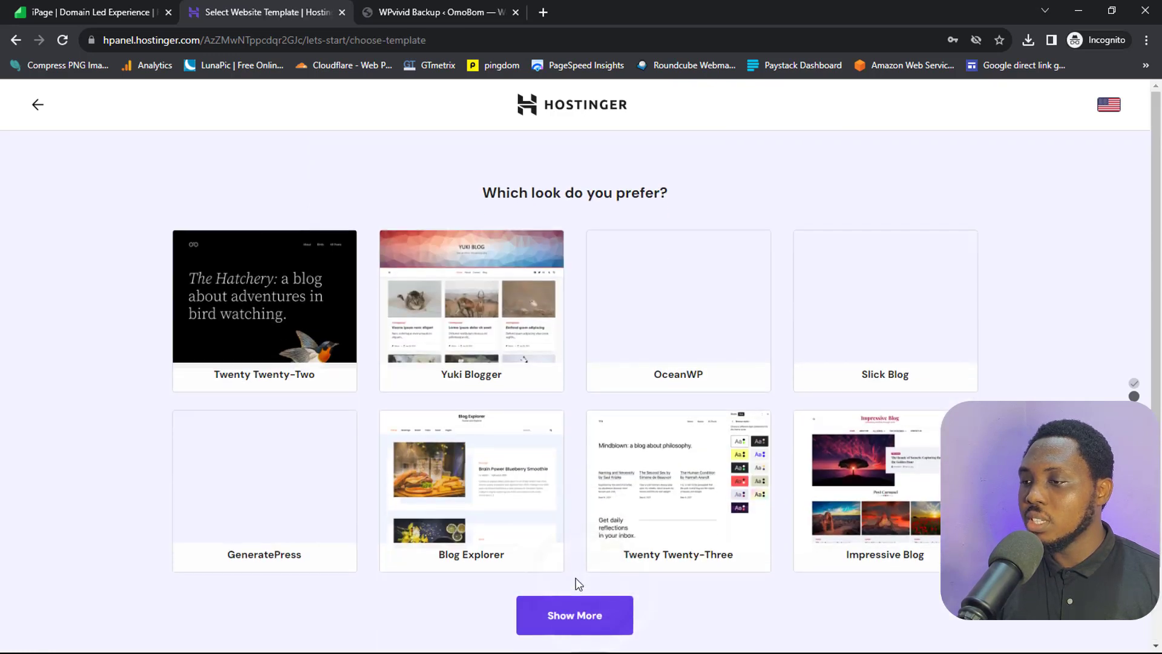
scroll(378, 516, down, 2)
click(525, 594)
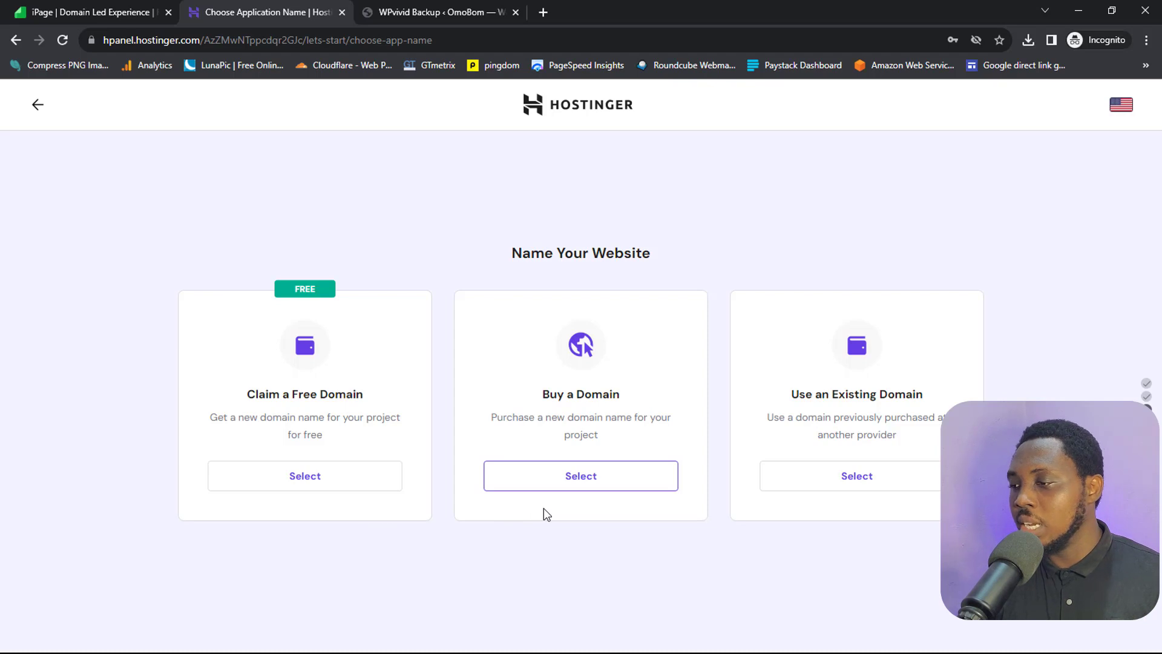
- Choose the existing-domain option and enter omobom.com as the domain
click(820, 478)
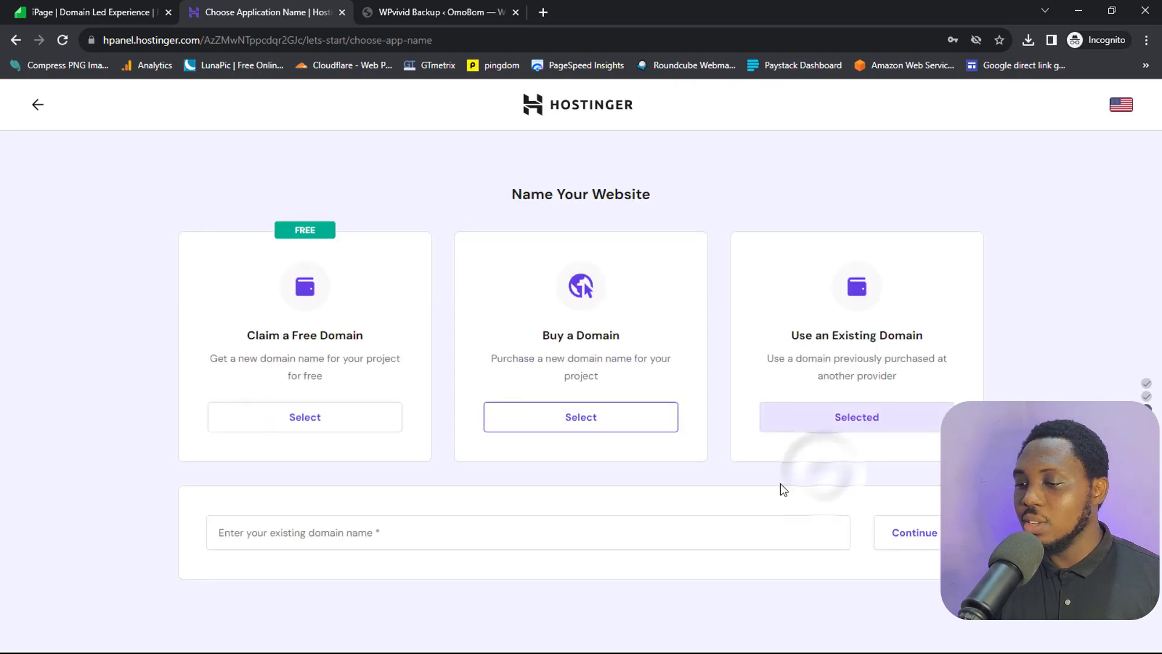
click(367, 528)
text(om)
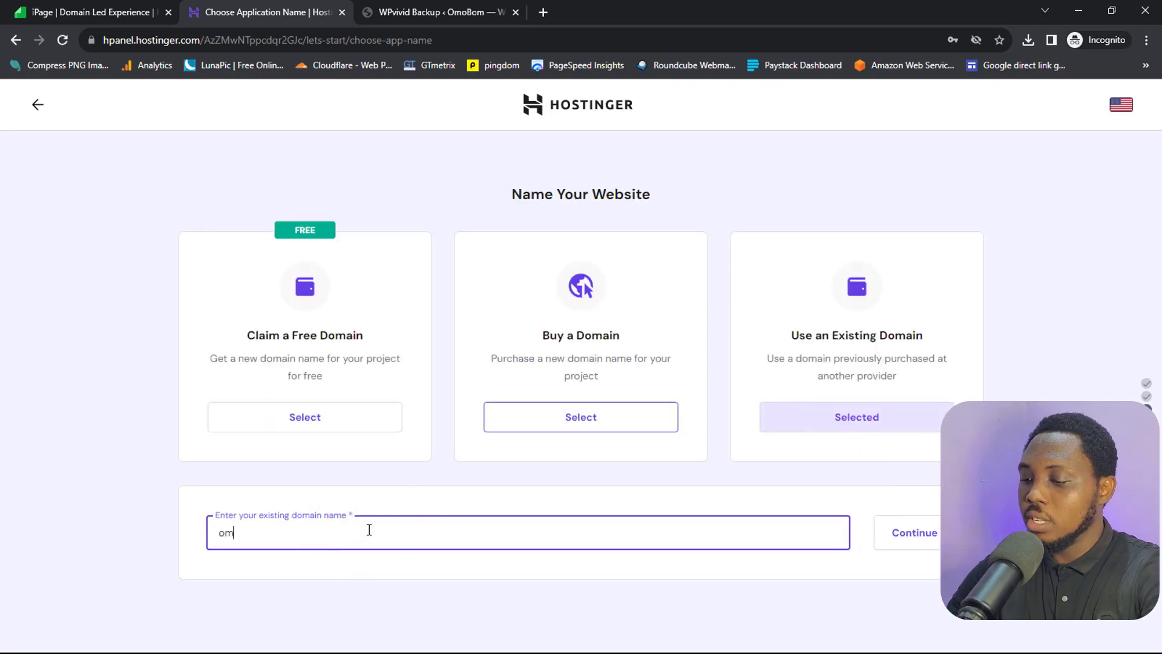
text(obom.com)
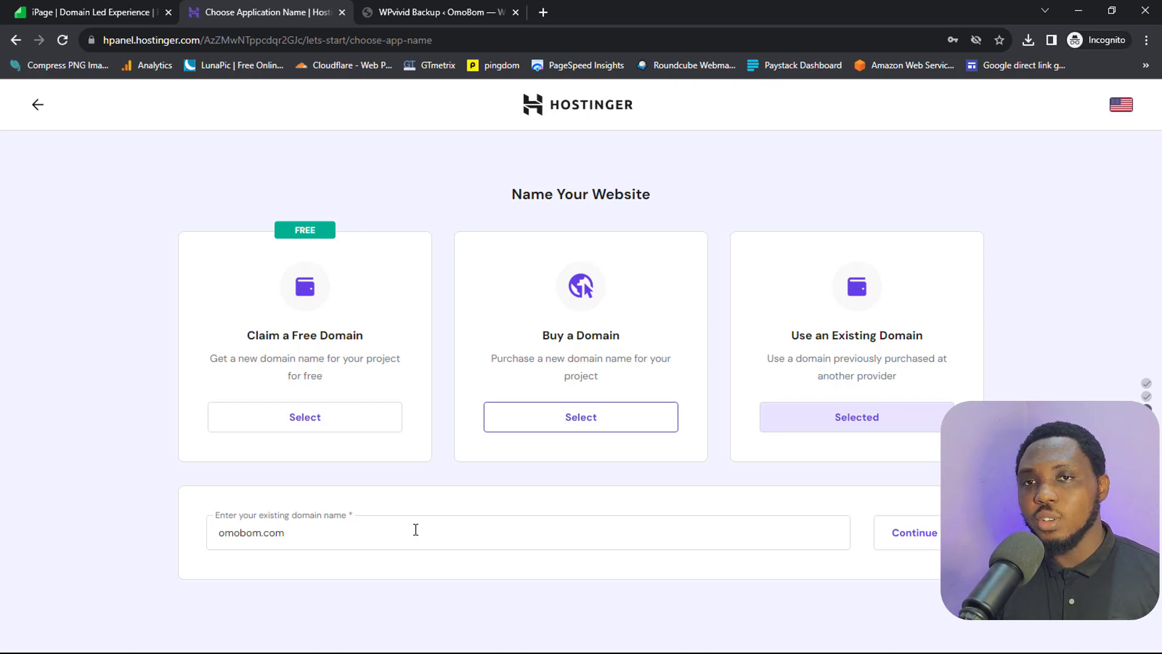
- In iPage, dismiss the mail setup window and open omobom.com's DNS & Nameservers page
click(85, 11)
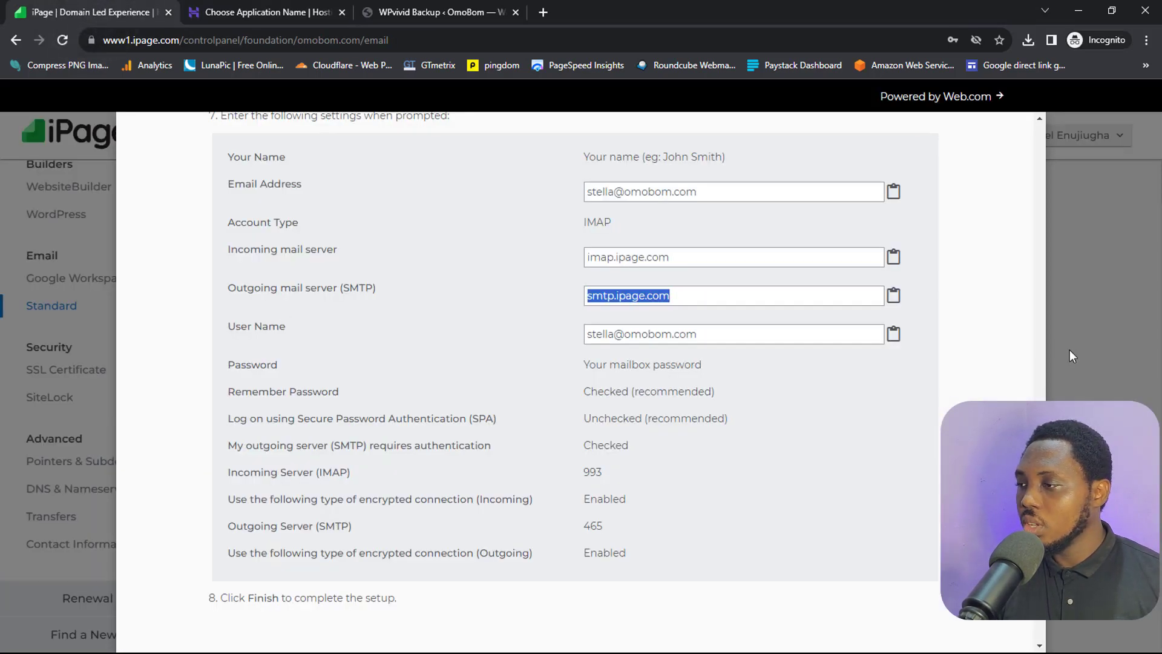
scroll(984, 266, up, 10)
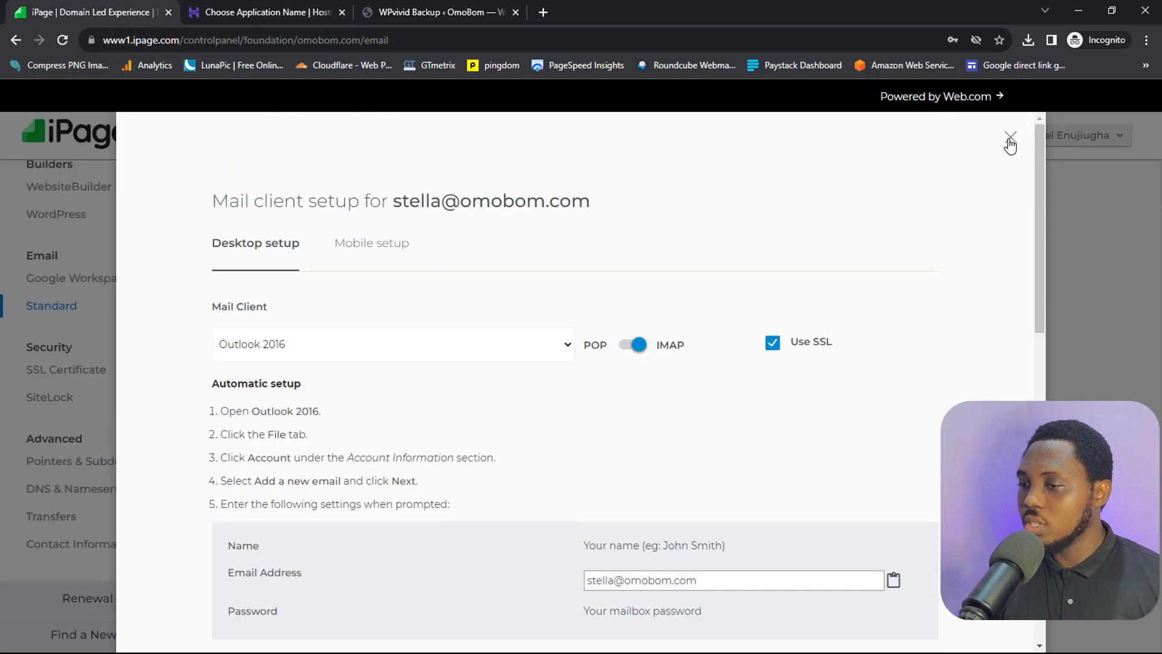
click(1010, 140)
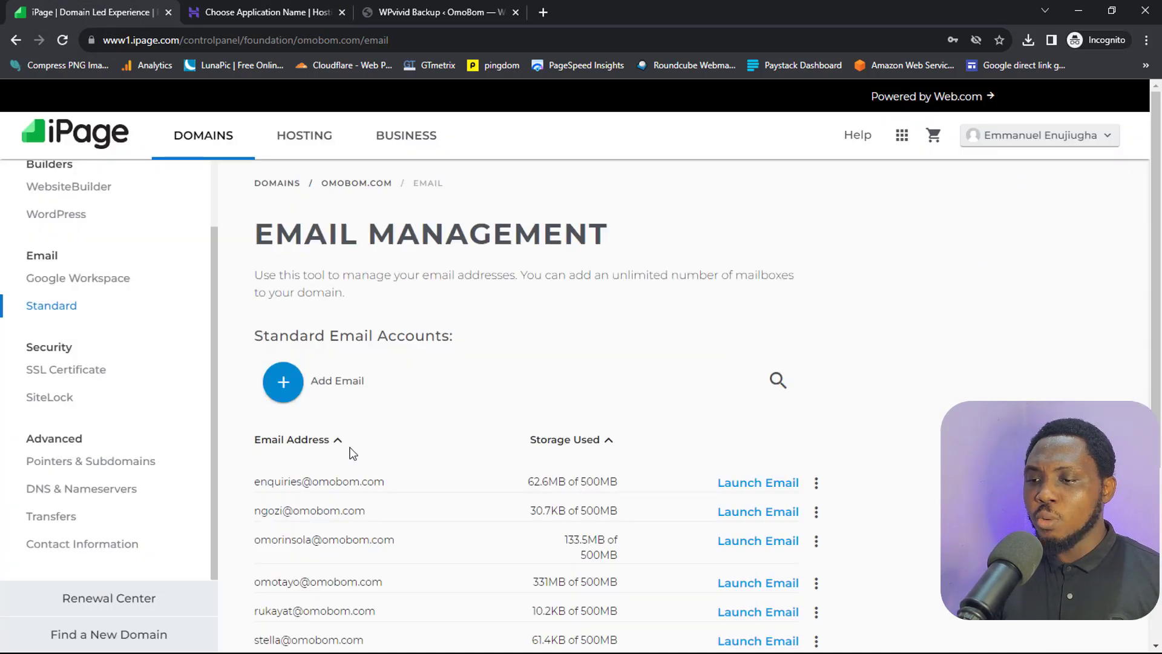
click(84, 493)
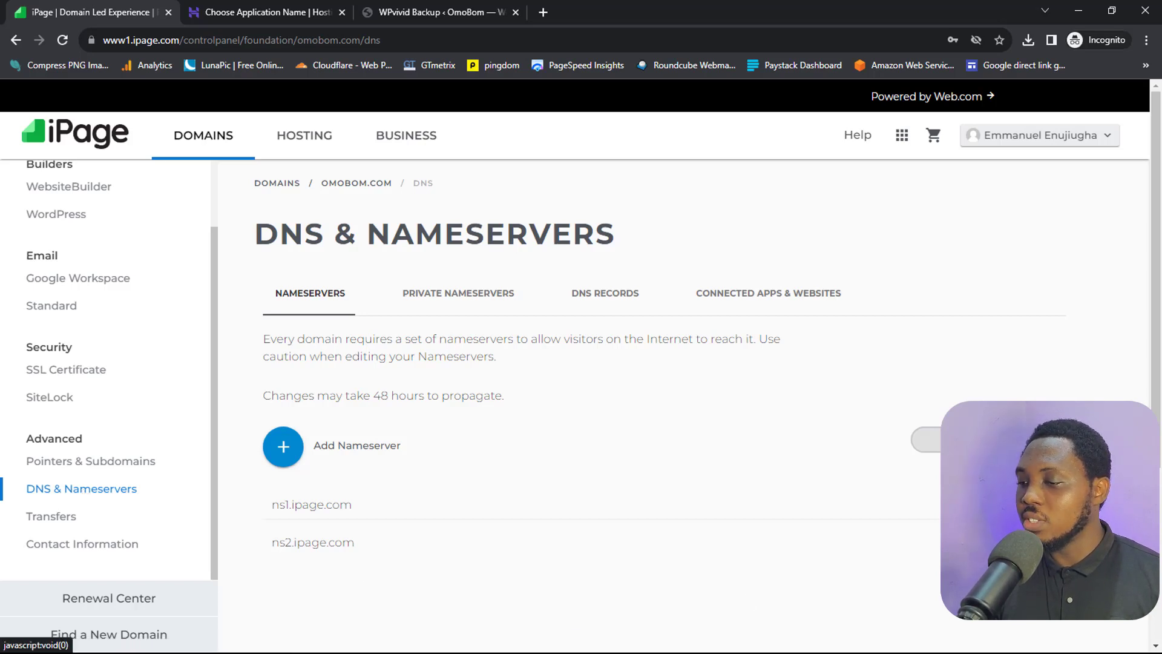
- Change the first nameserver from ns1.ipage.com to ns1.dns-parking.com and save it
click(1042, 506)
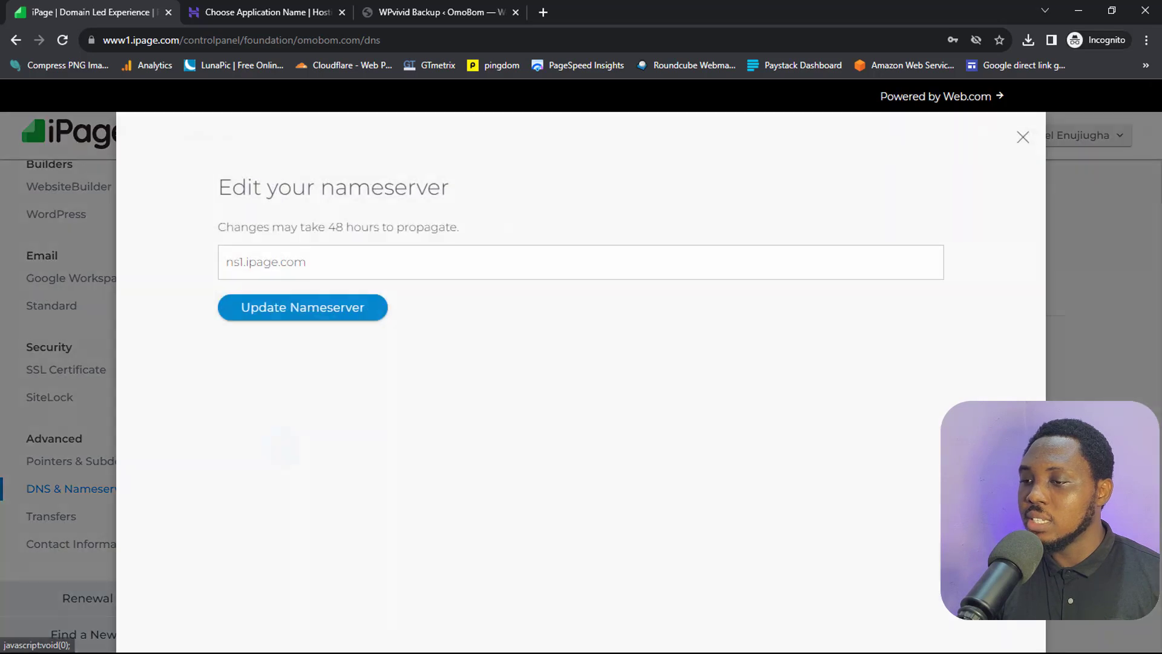
click(322, 266)
drag(277, 264, 181, 265)
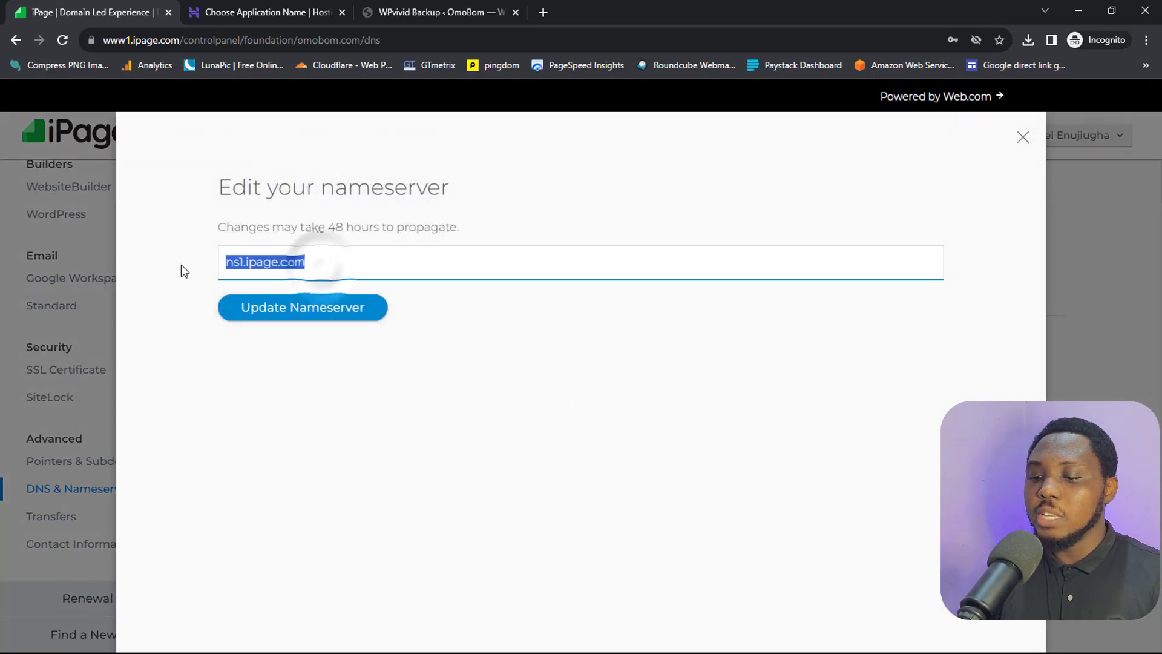
text(ns1.dns-parking.com)
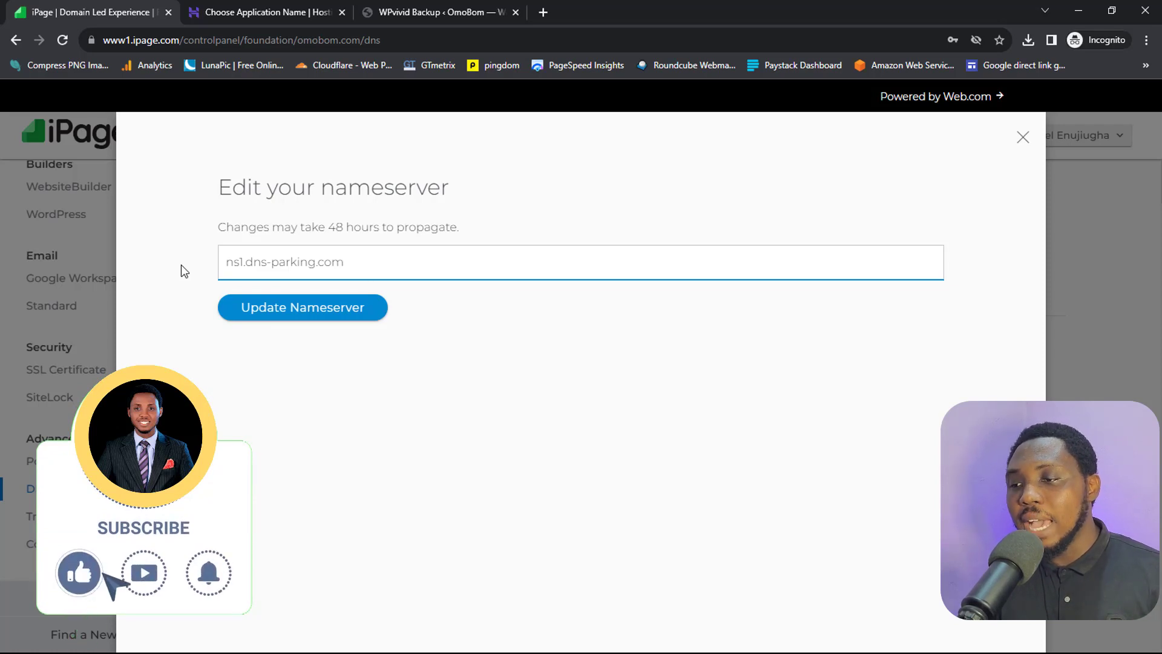
click(291, 317)
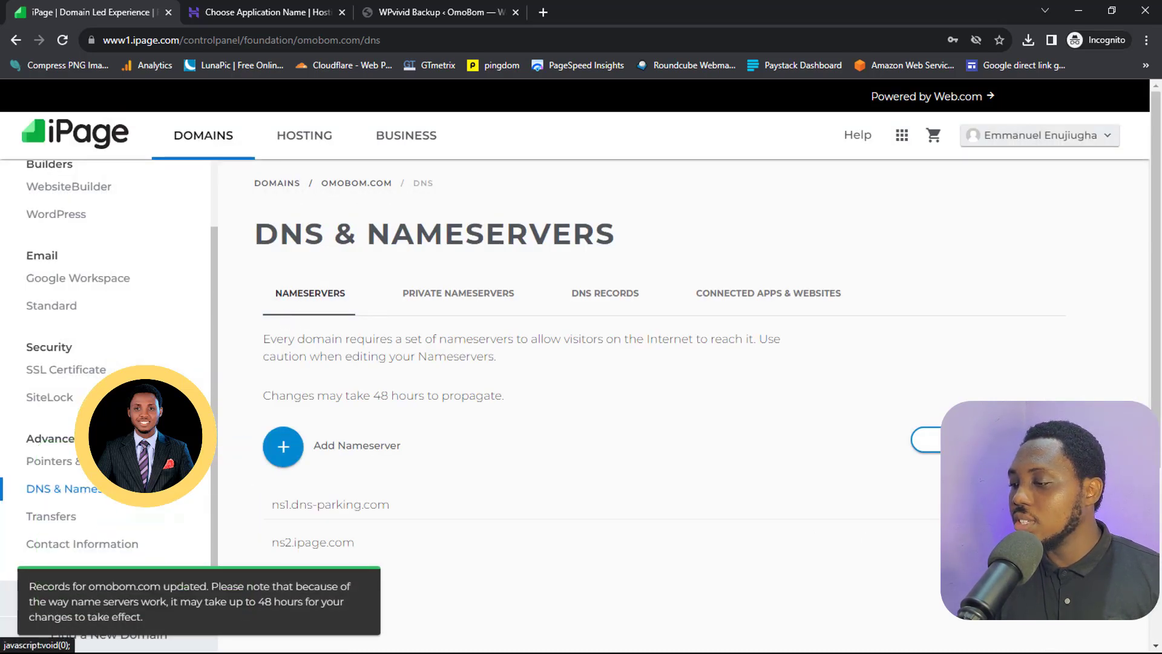
- Change the second nameserver from ns2.ipage.com to ns2.dns-parking.com and save it
click(999, 542)
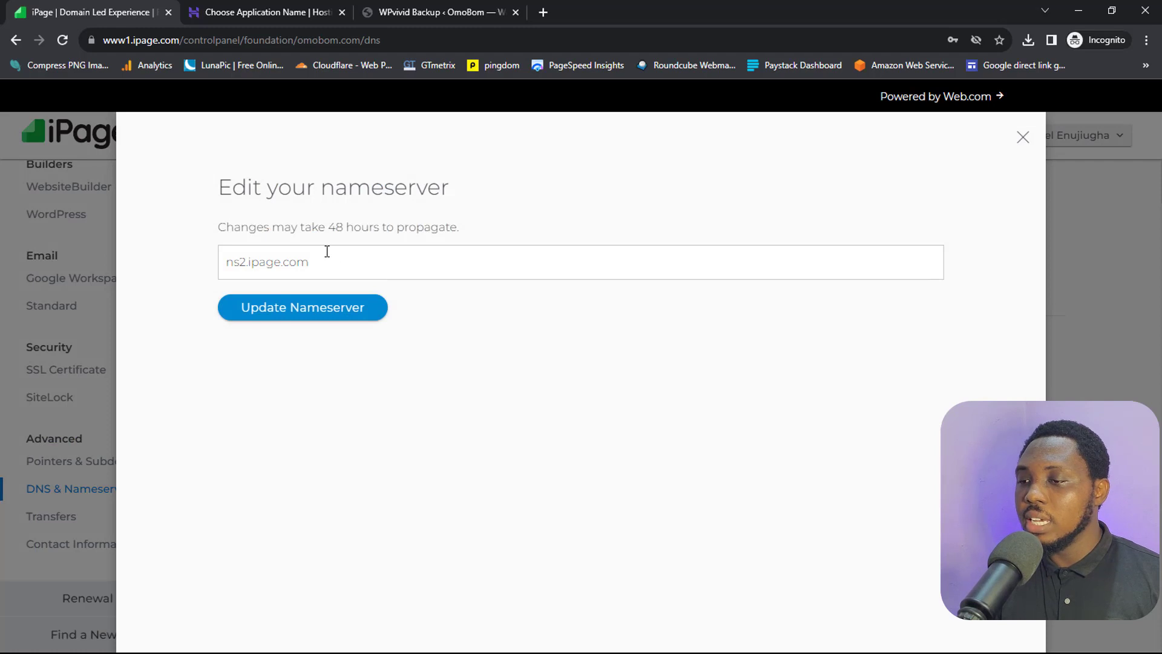
drag(324, 258, 215, 262)
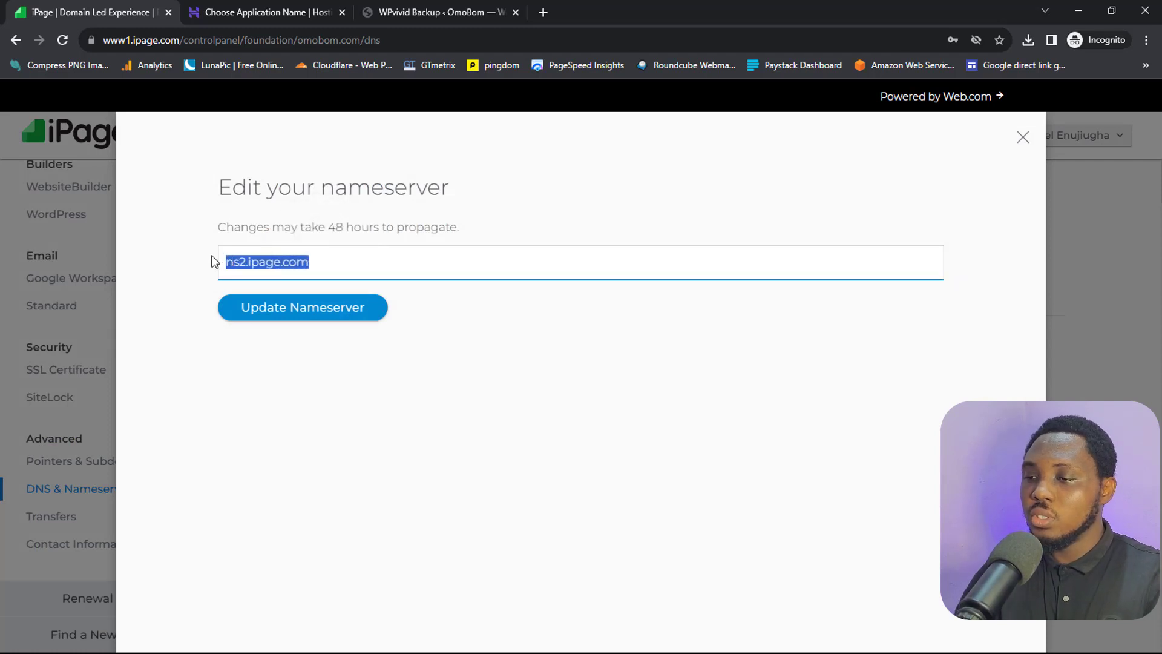
text(ns1.dns-parking.com)
click(245, 264)
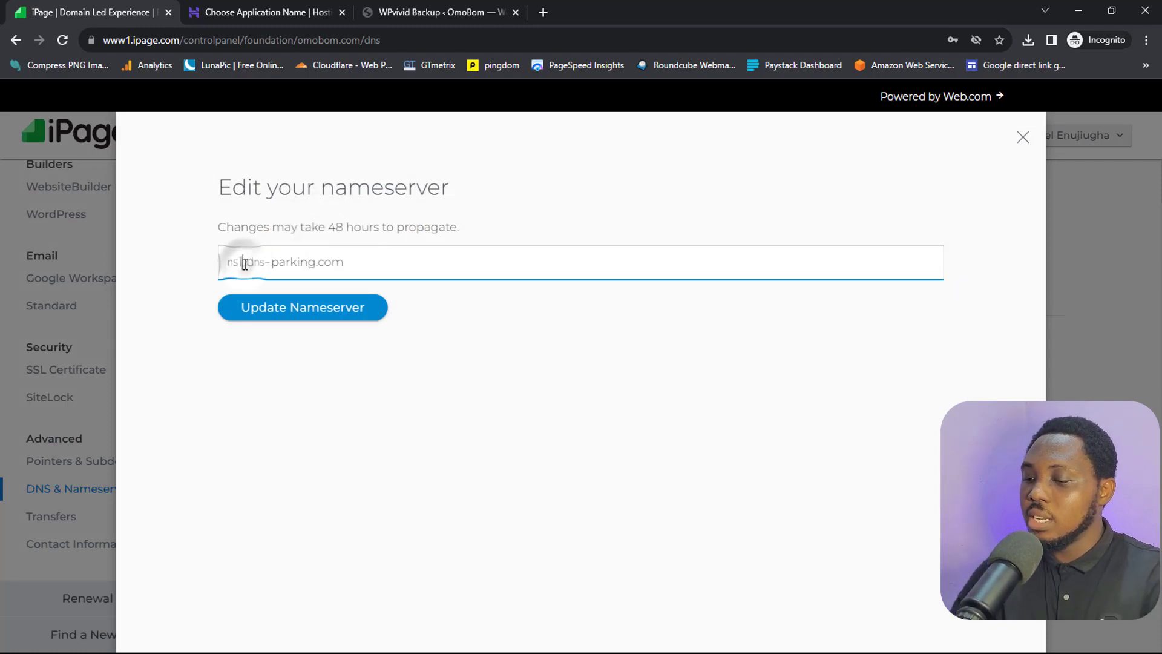
key(BackSpace)
text(2)
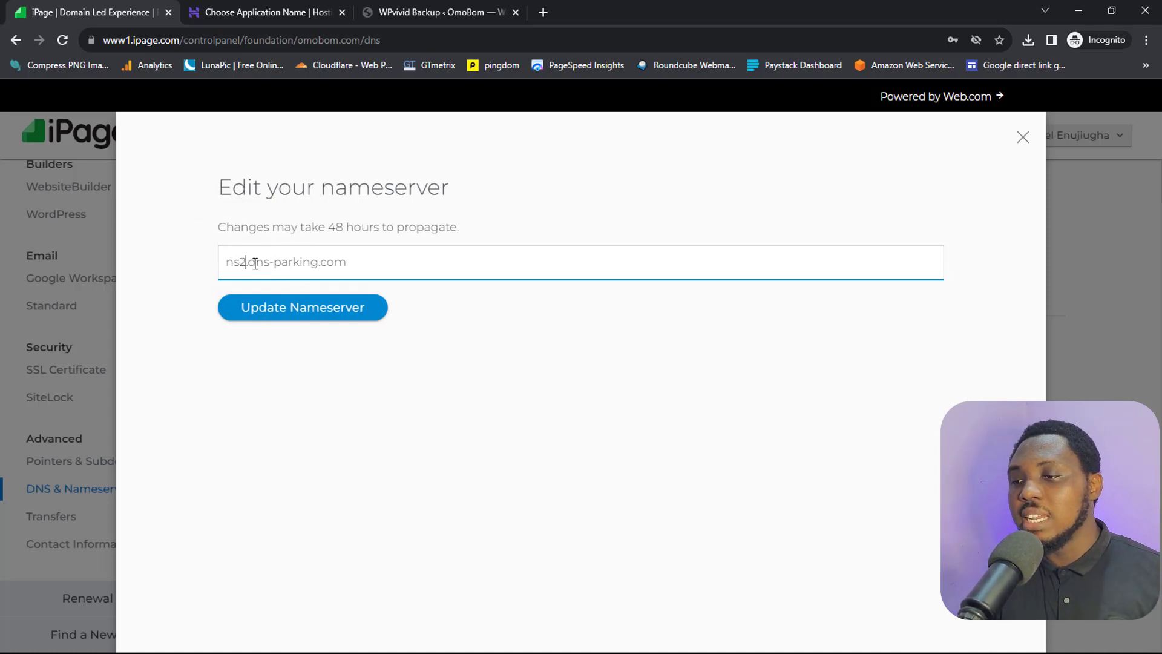
click(340, 311)
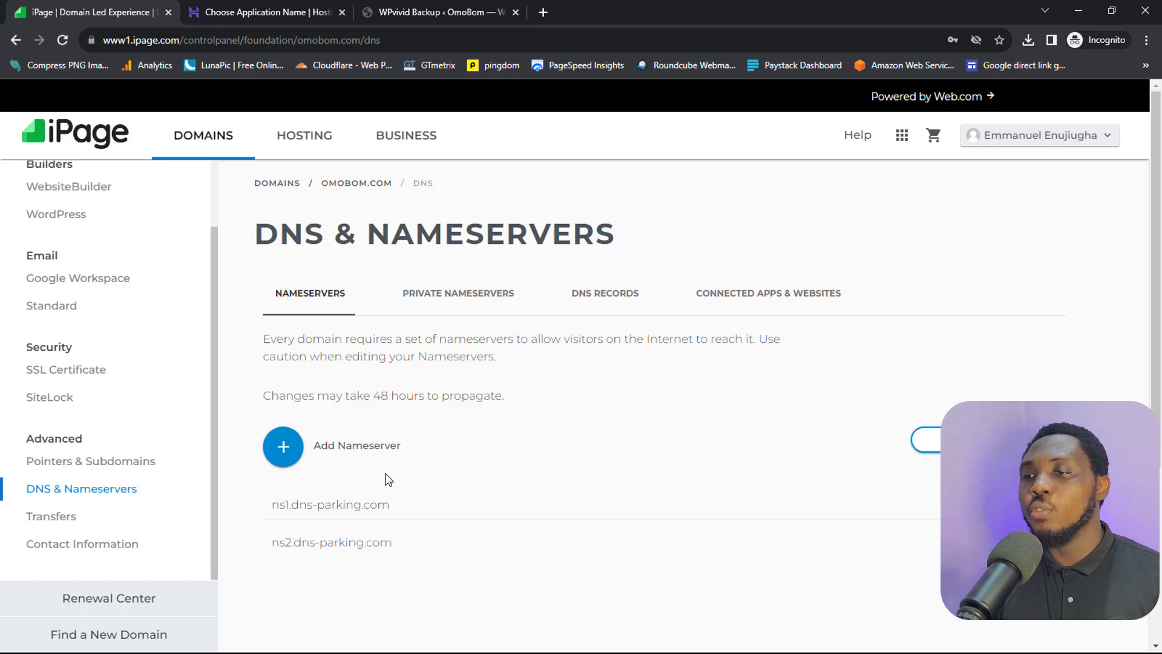
- Back in Hostinger, continue past naming the website and accept existing domain omobom.com
key(ctrl+Tab)
click(915, 543)
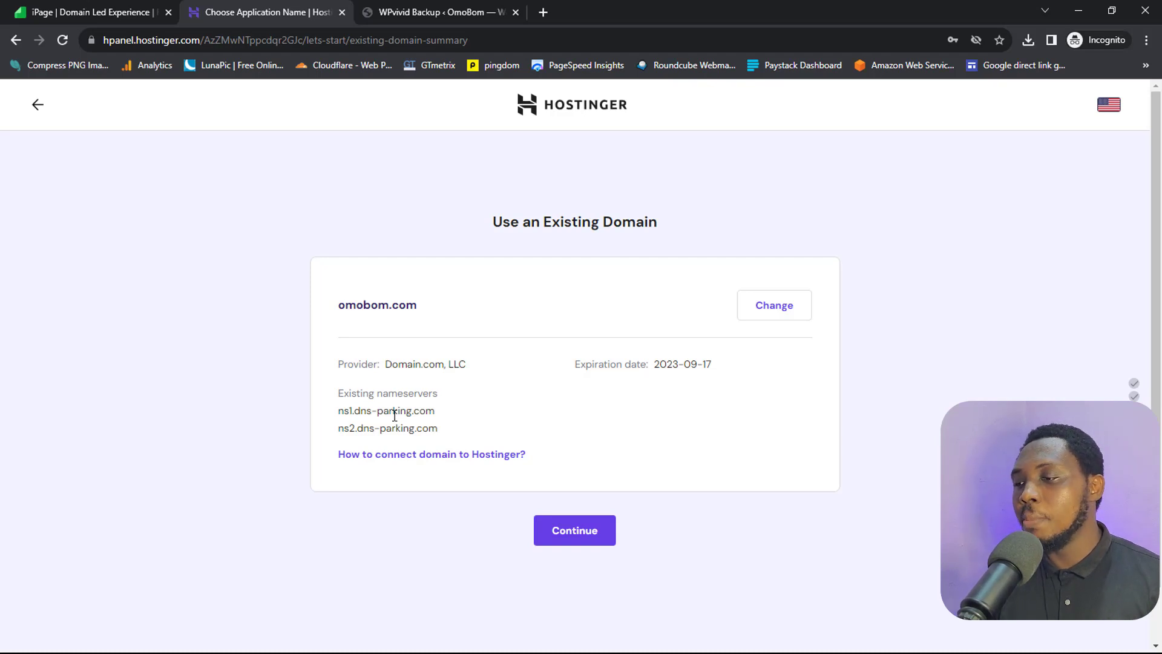
click(569, 537)
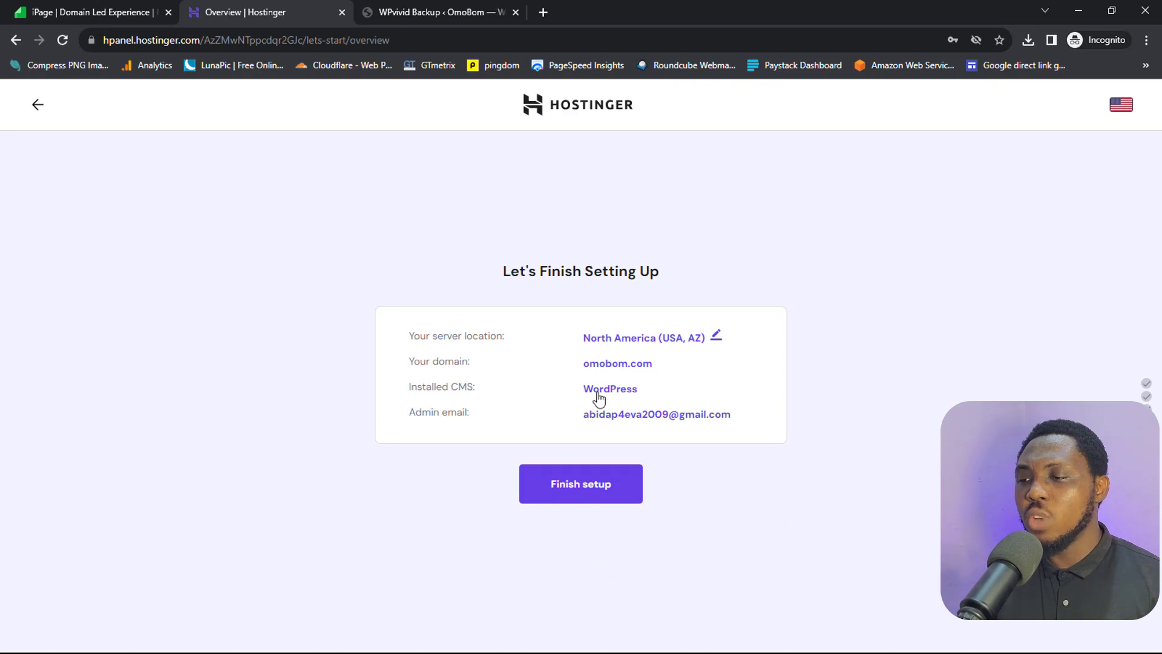
- Change the server location from North America (USA, AZ) to Europe (United Kingdom)
click(716, 339)
click(706, 374)
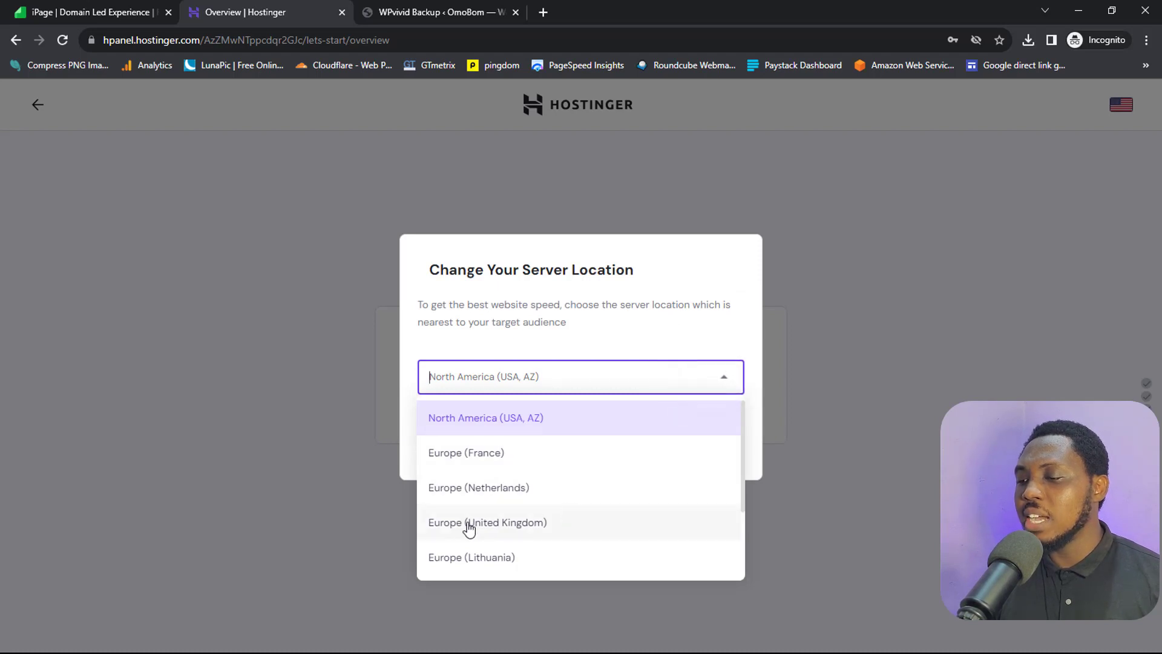
click(451, 528)
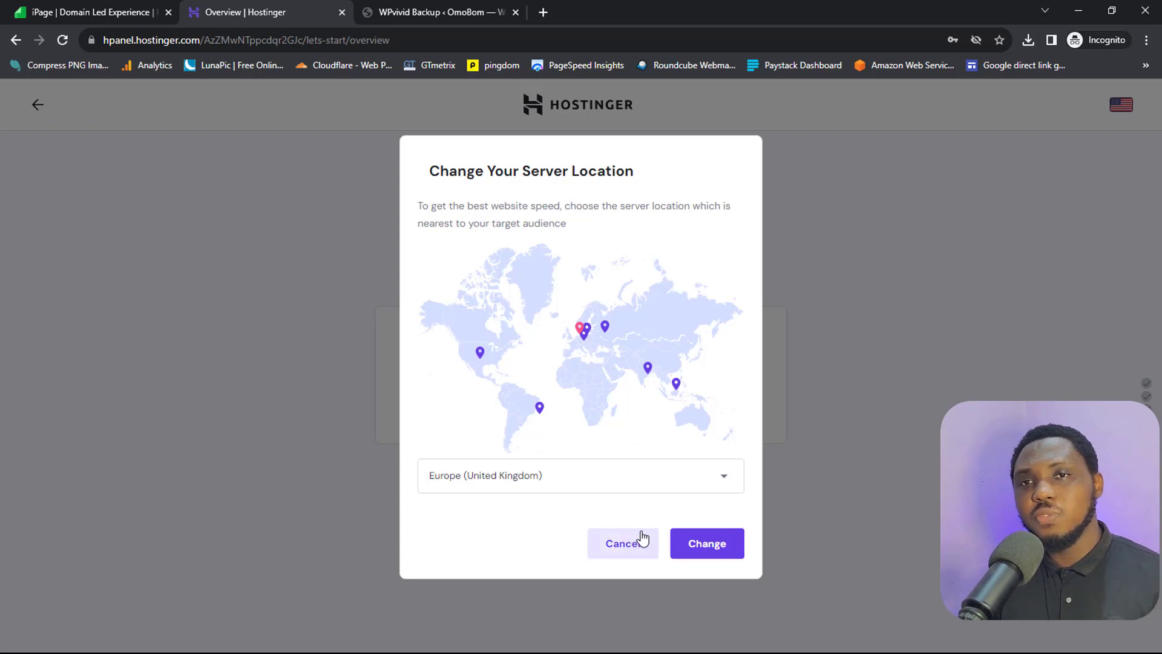
click(707, 548)
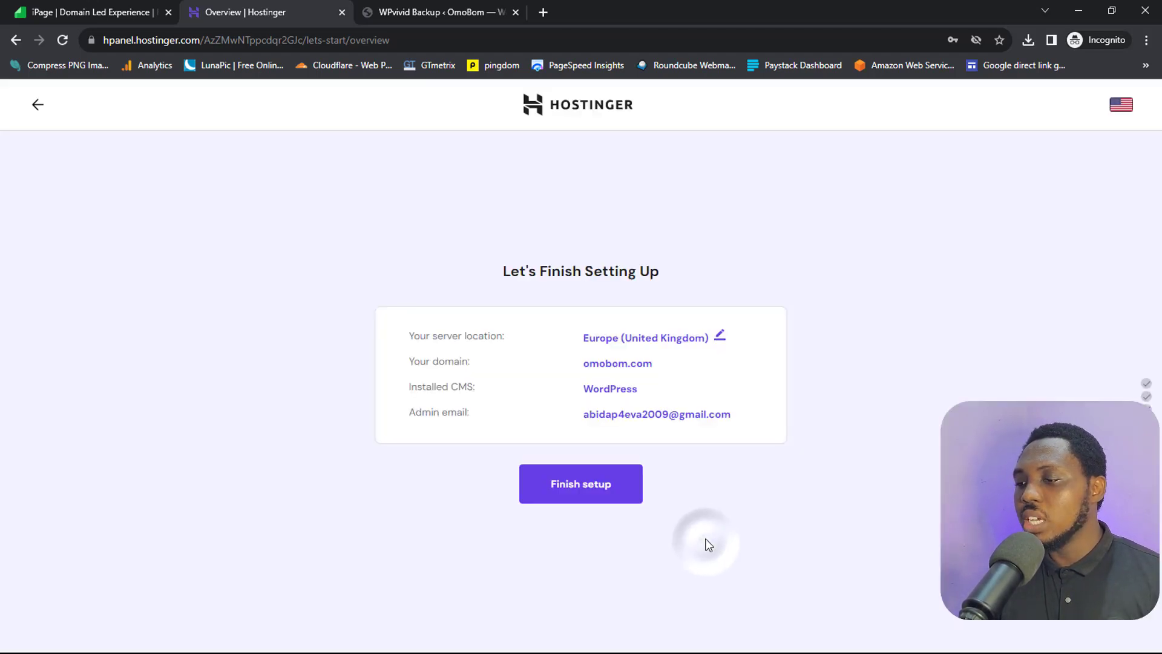
- Finish the website setup and open Manage Site for omobom.com's hosting
click(581, 484)
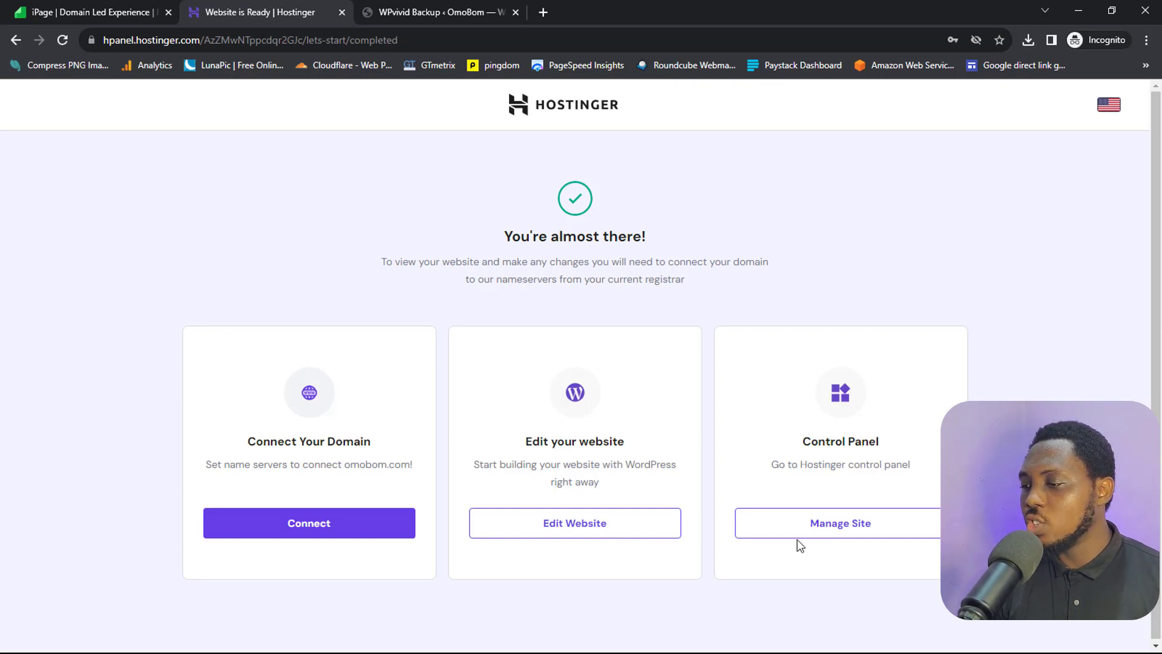
click(860, 532)
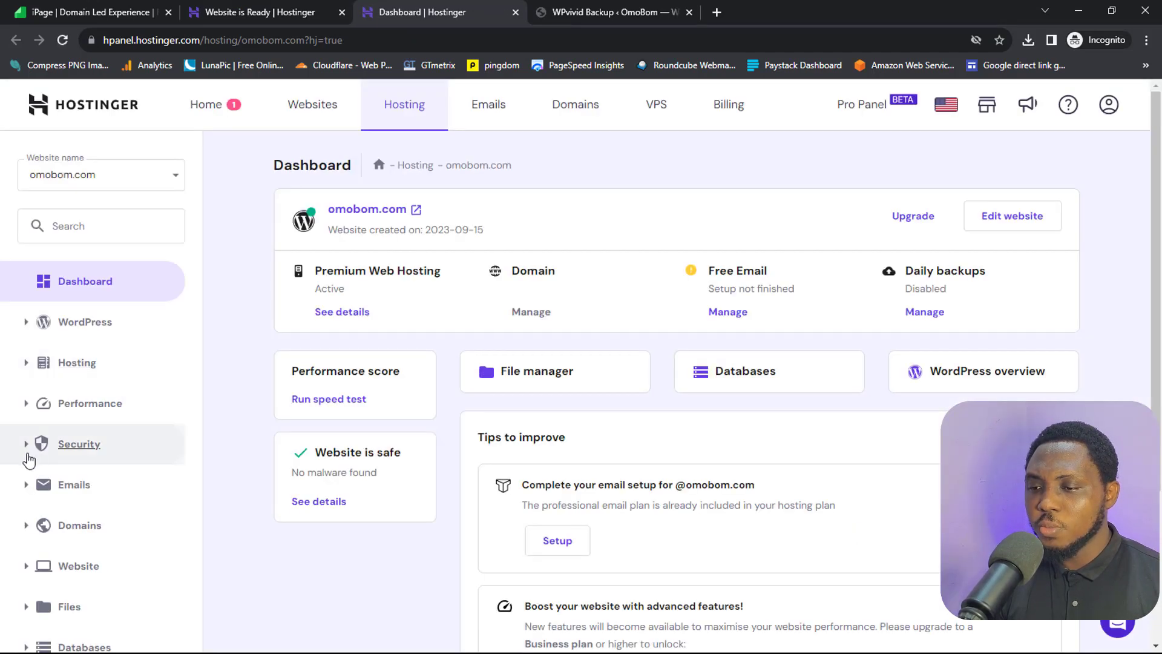
- Confirm the SSL certificate is active, close the WPvivid tab, and open live omobom.com
click(26, 450)
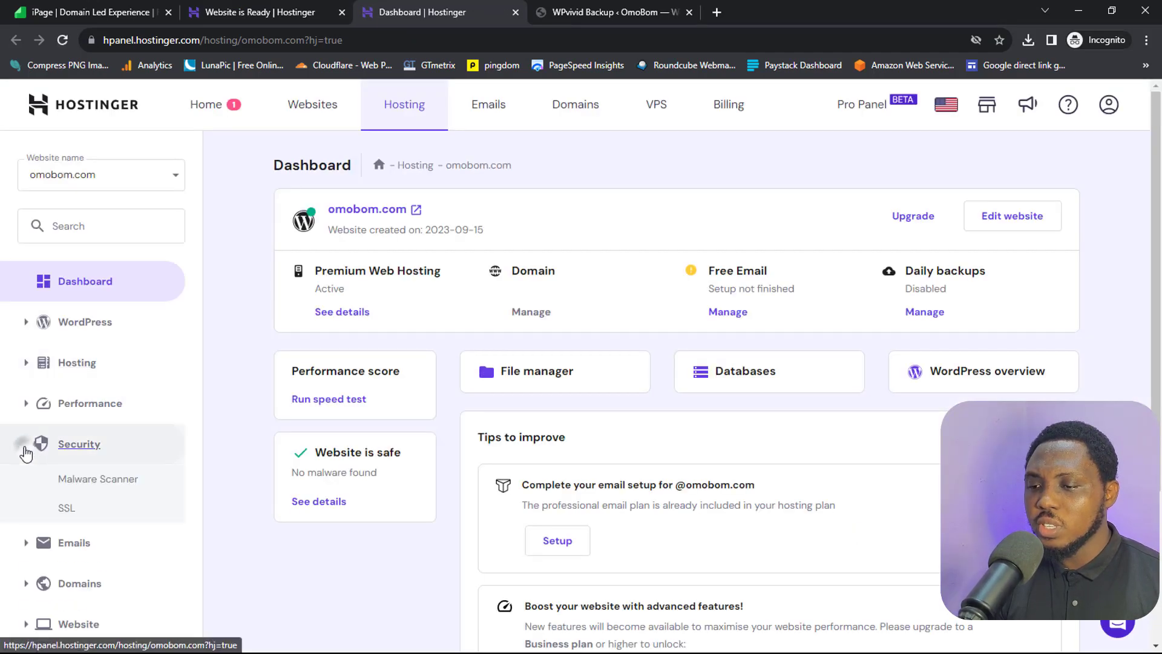
click(66, 508)
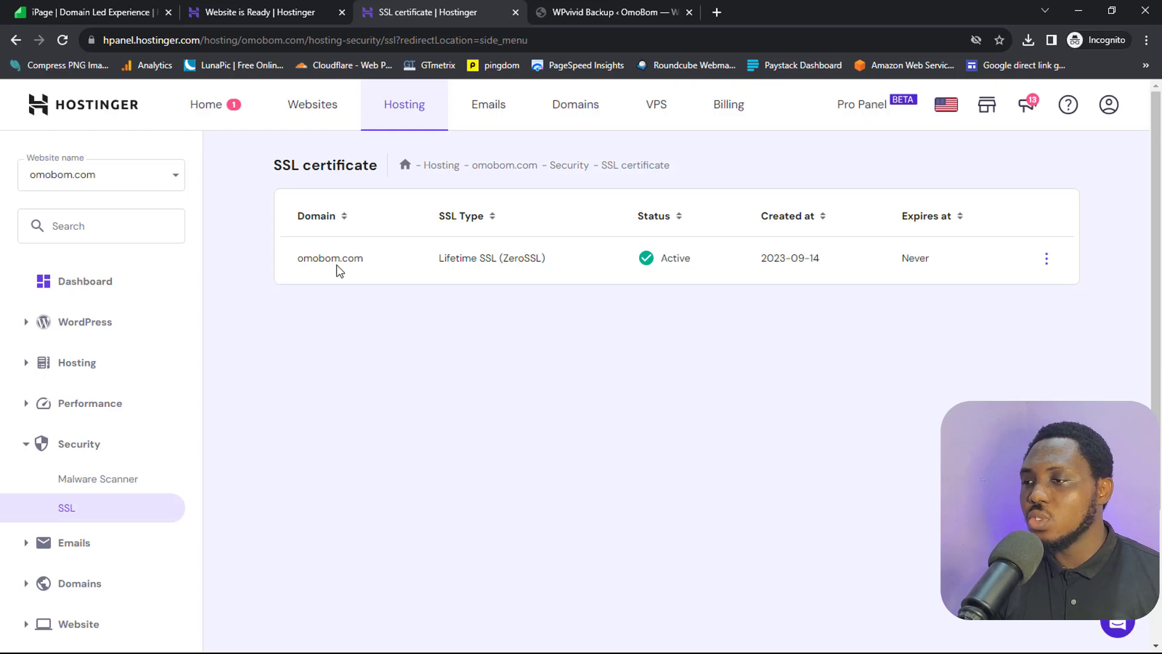
click(82, 289)
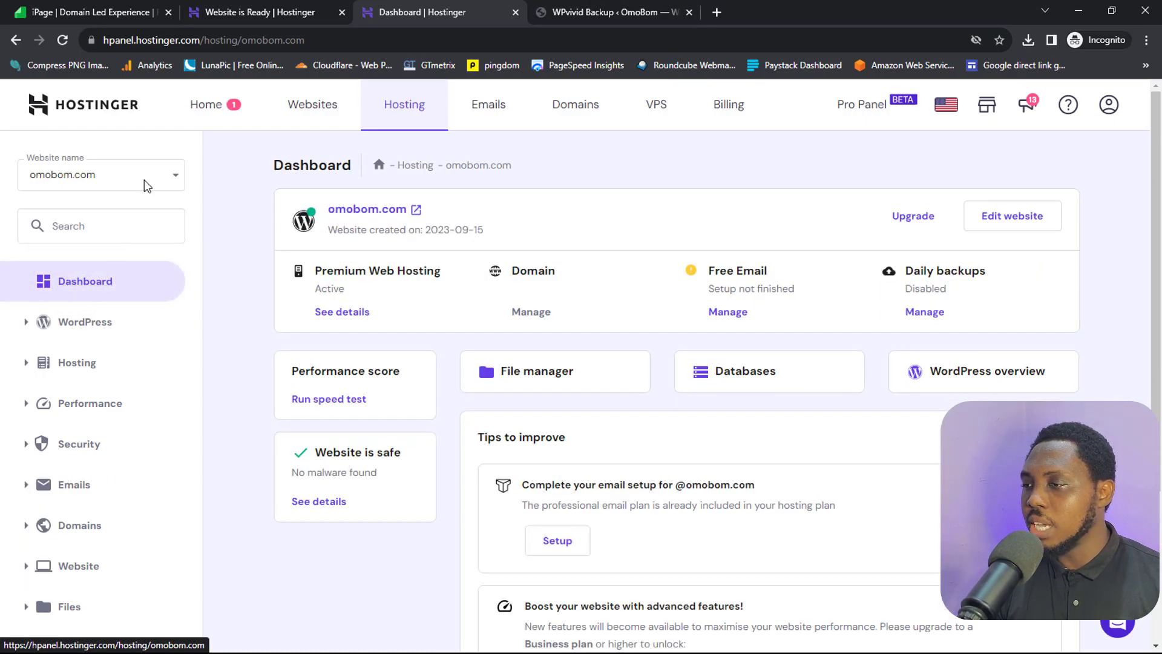
click(689, 12)
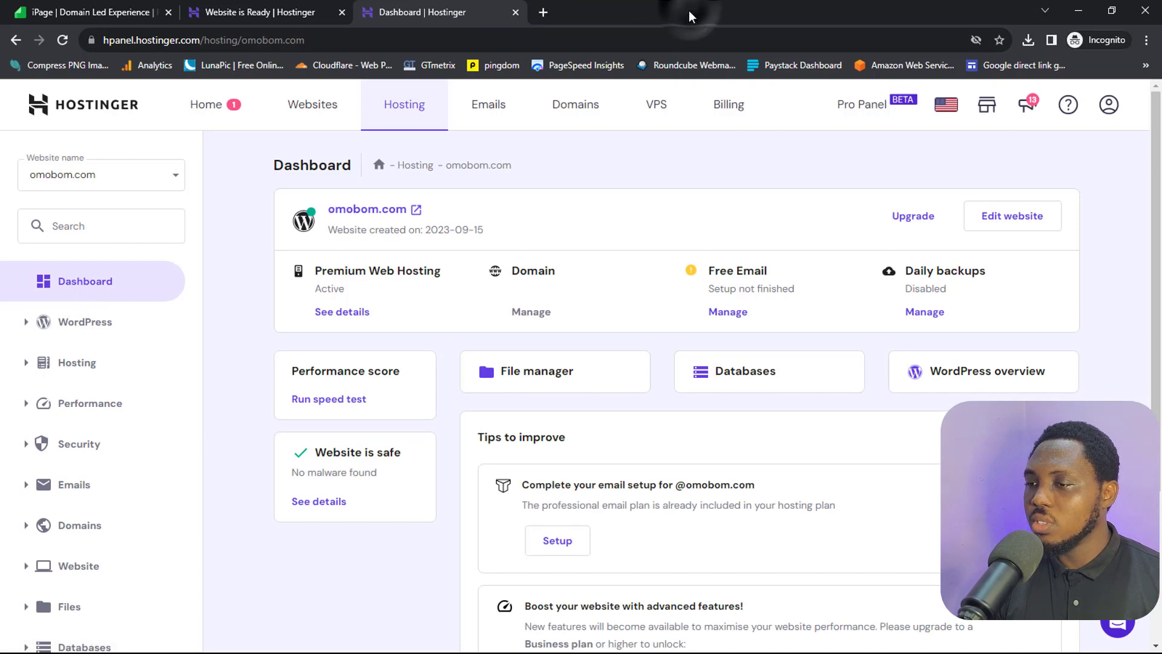
click(417, 211)
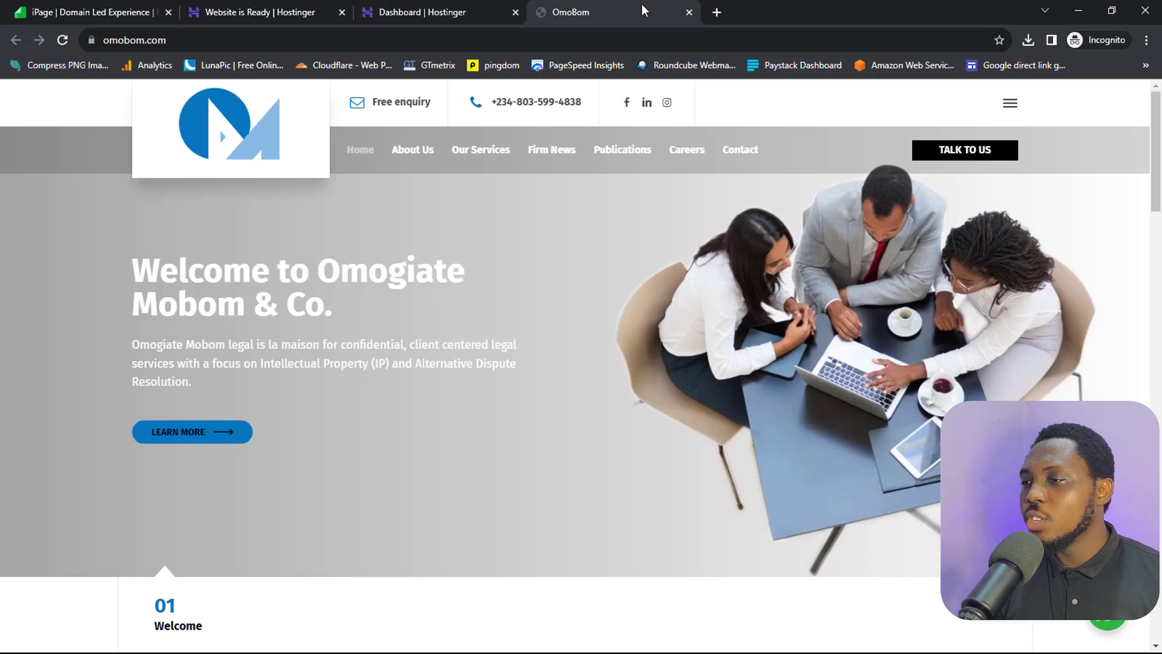
- Close the loaded omobom.com homepage tab to return to the Hostinger dashboard
click(689, 12)
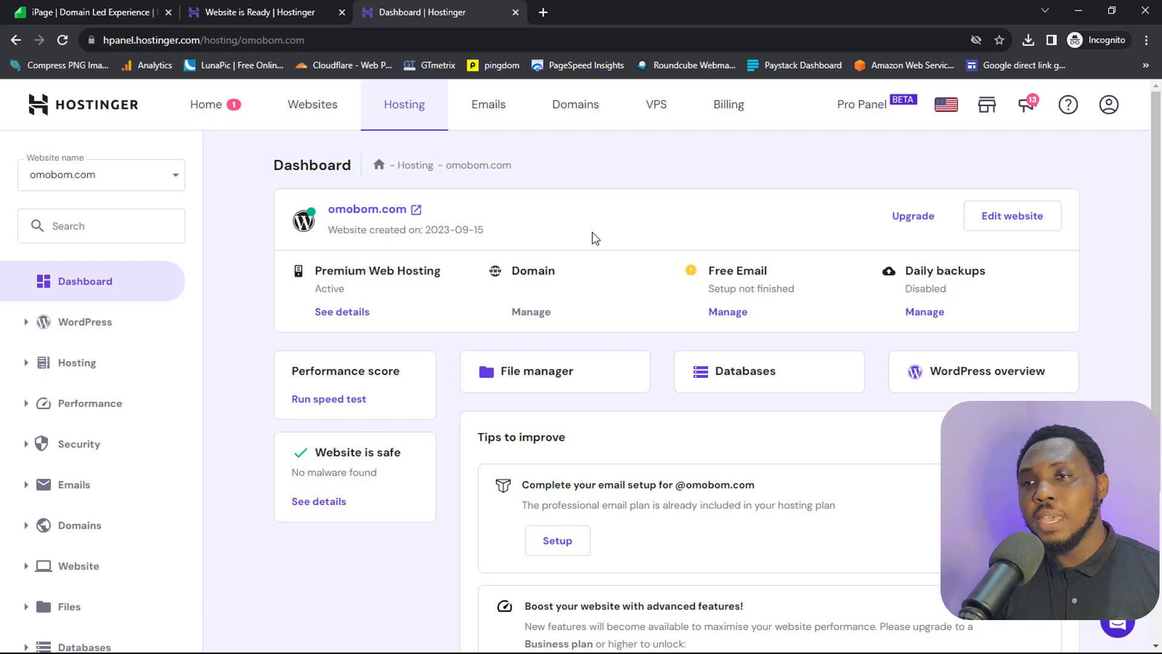
- Run an NS record lookup for omobom.com on dnschecker.org
click(543, 12)
text(dns)
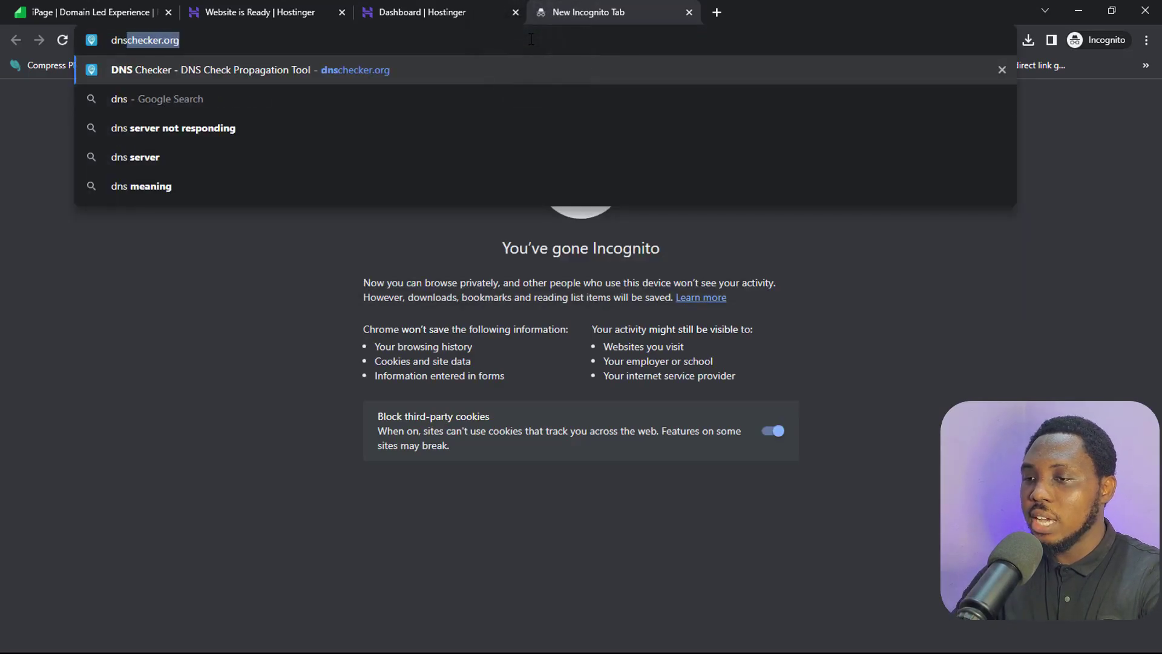
key(Return)
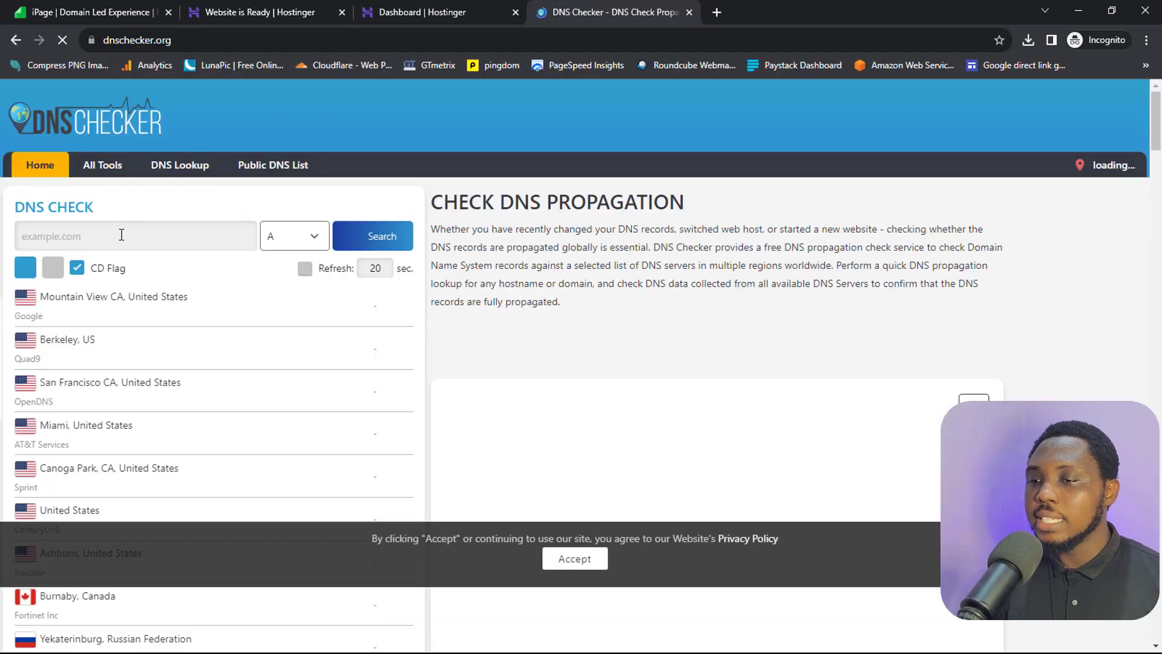
click(119, 235)
text(omobom.com)
click(310, 235)
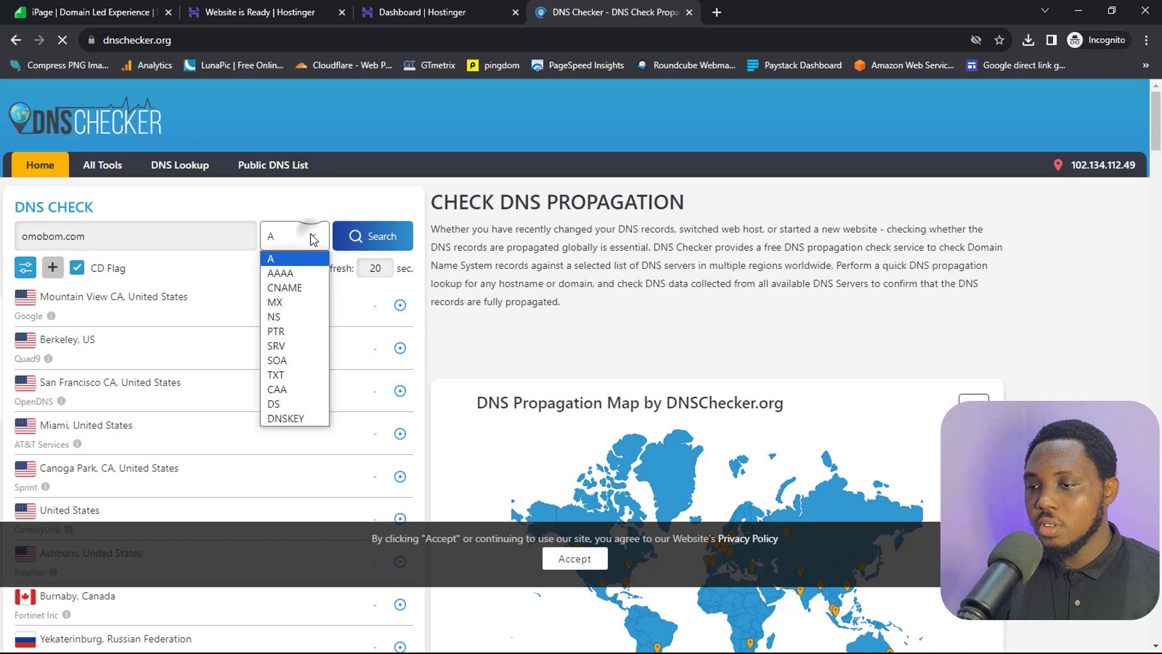
click(278, 318)
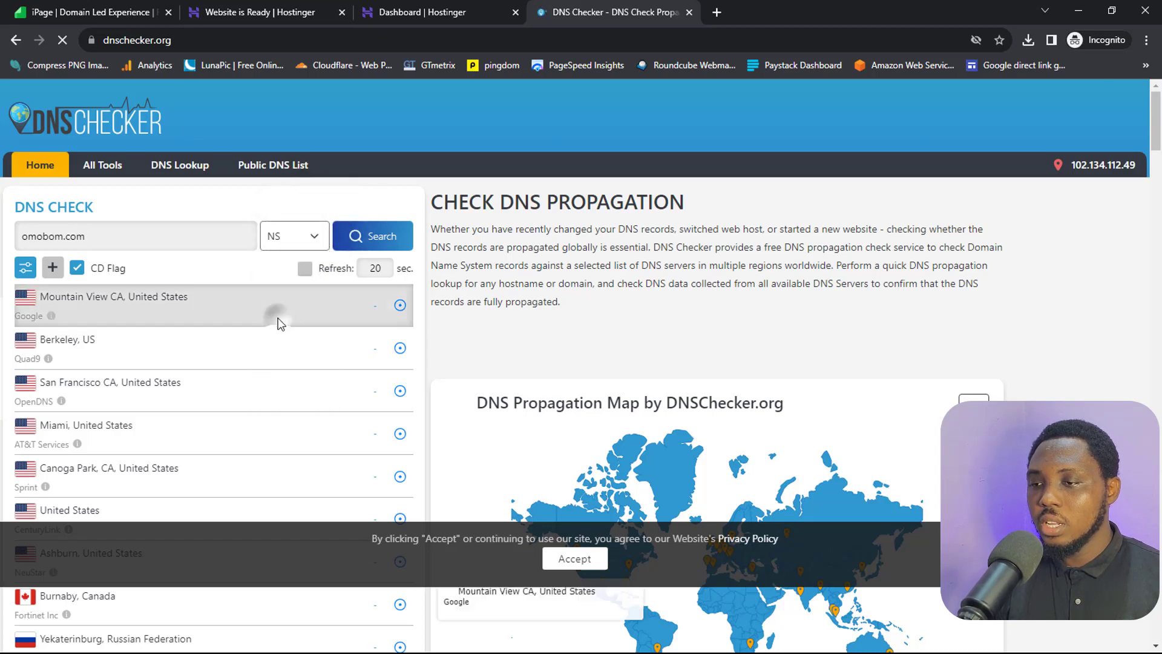
click(379, 241)
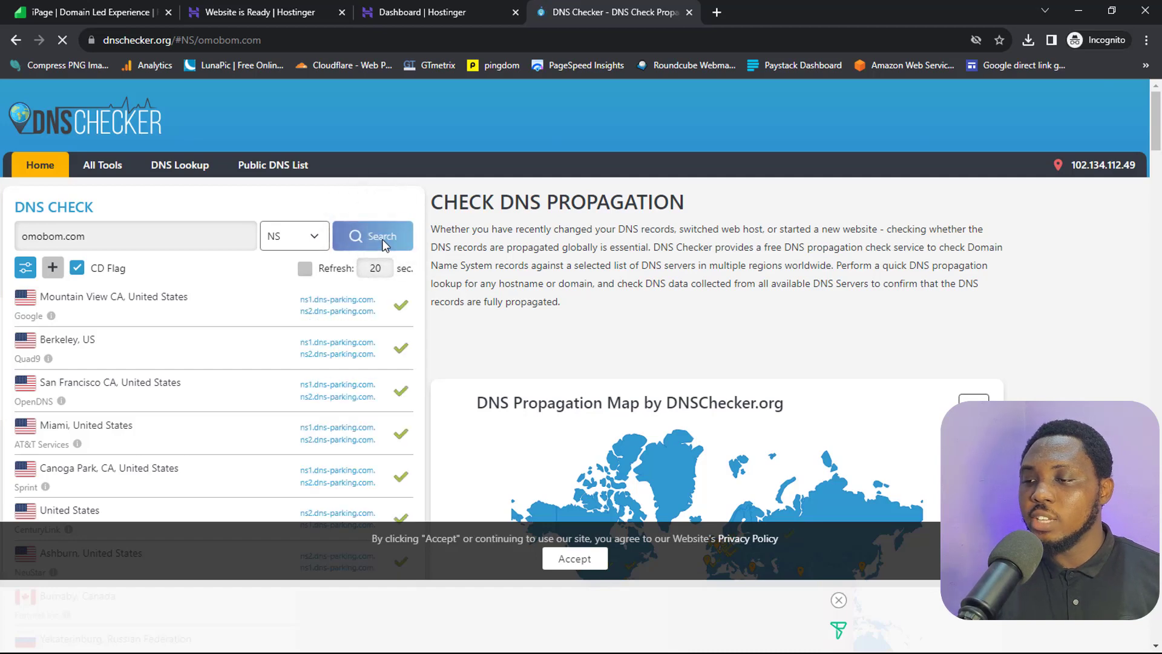
- Review the worldwide results showing dns-parking.com nameservers, then close the checker tab
scroll(386, 319, down, 1)
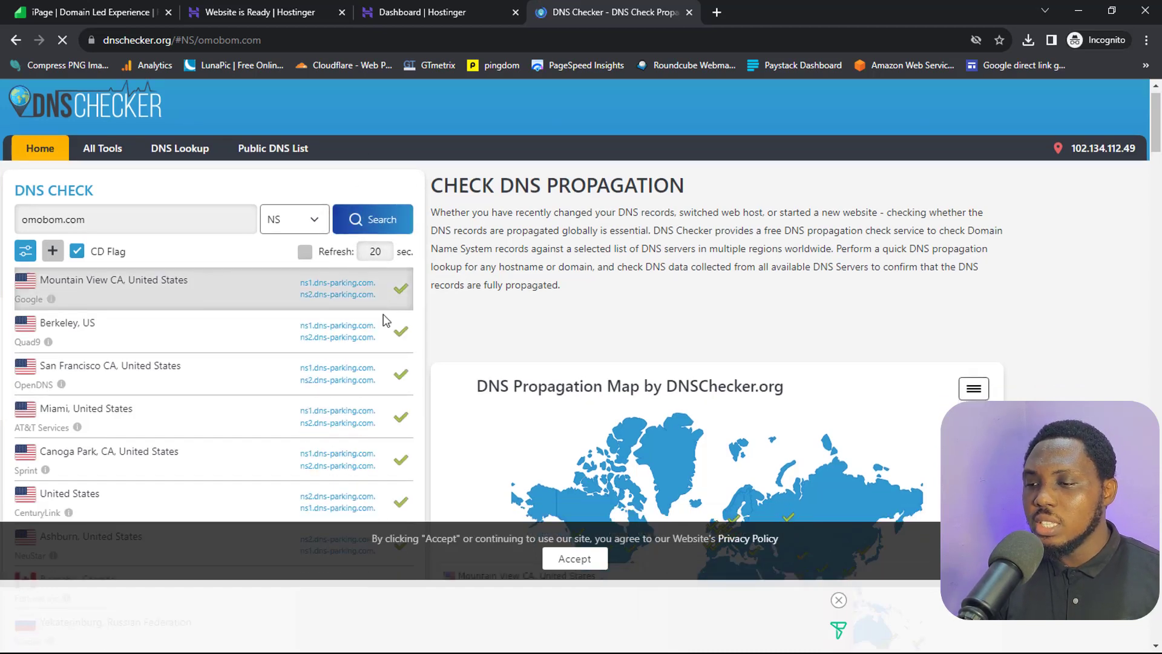
scroll(385, 319, down, 9)
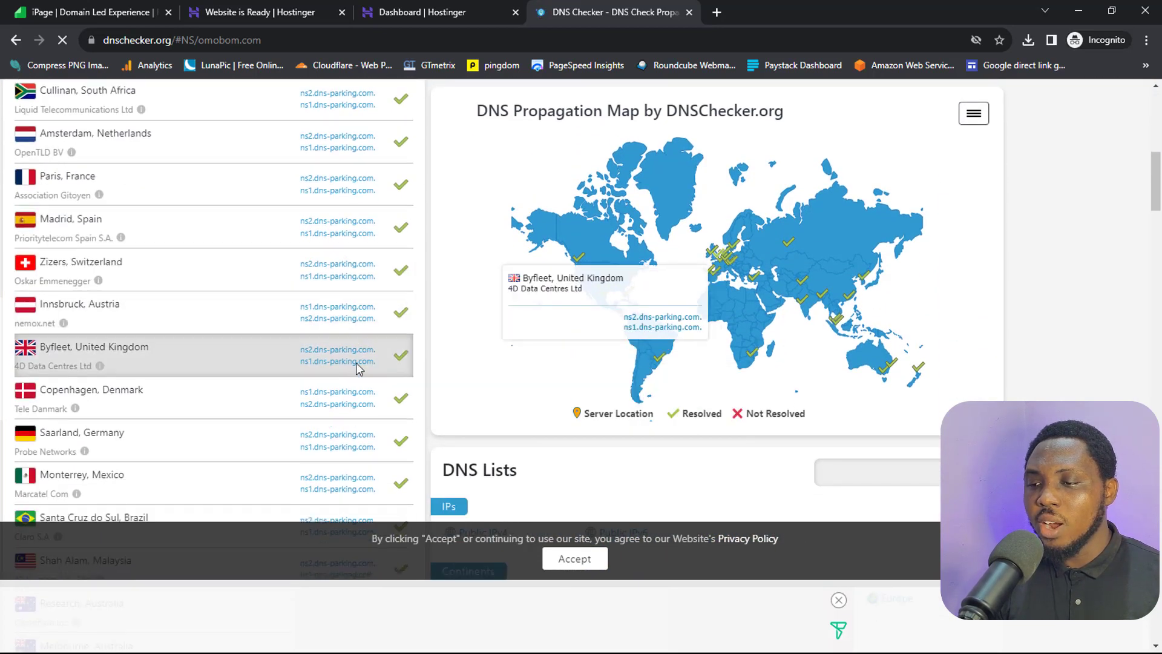
scroll(358, 367, down, 6)
scroll(305, 357, up, 10)
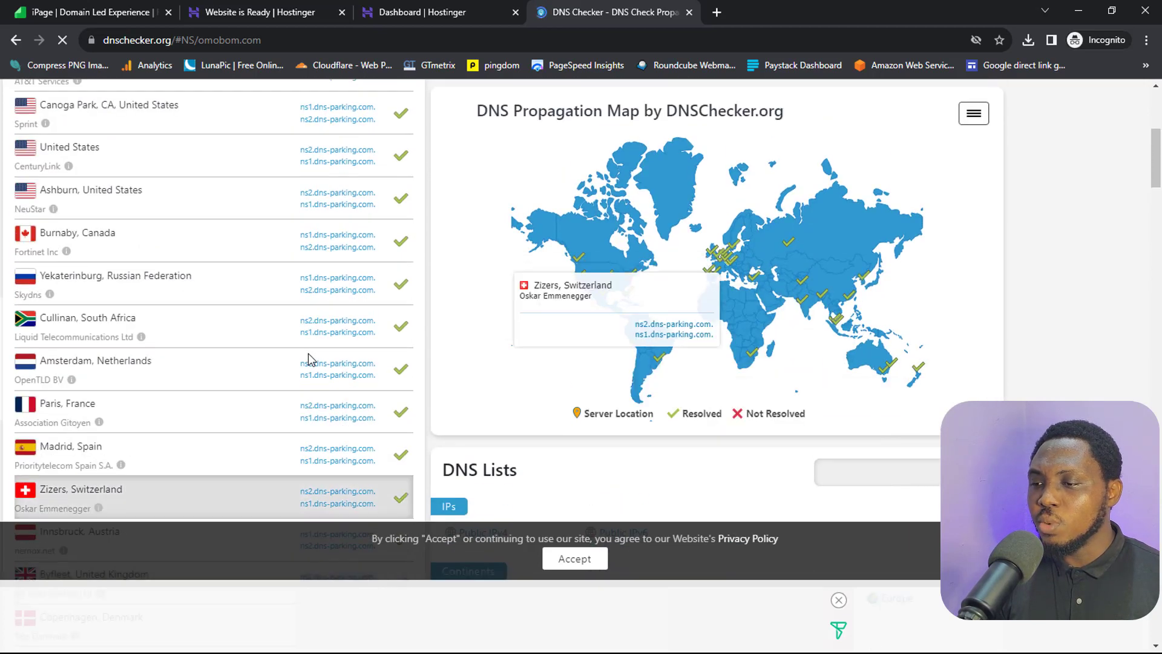
scroll(308, 358, up, 6)
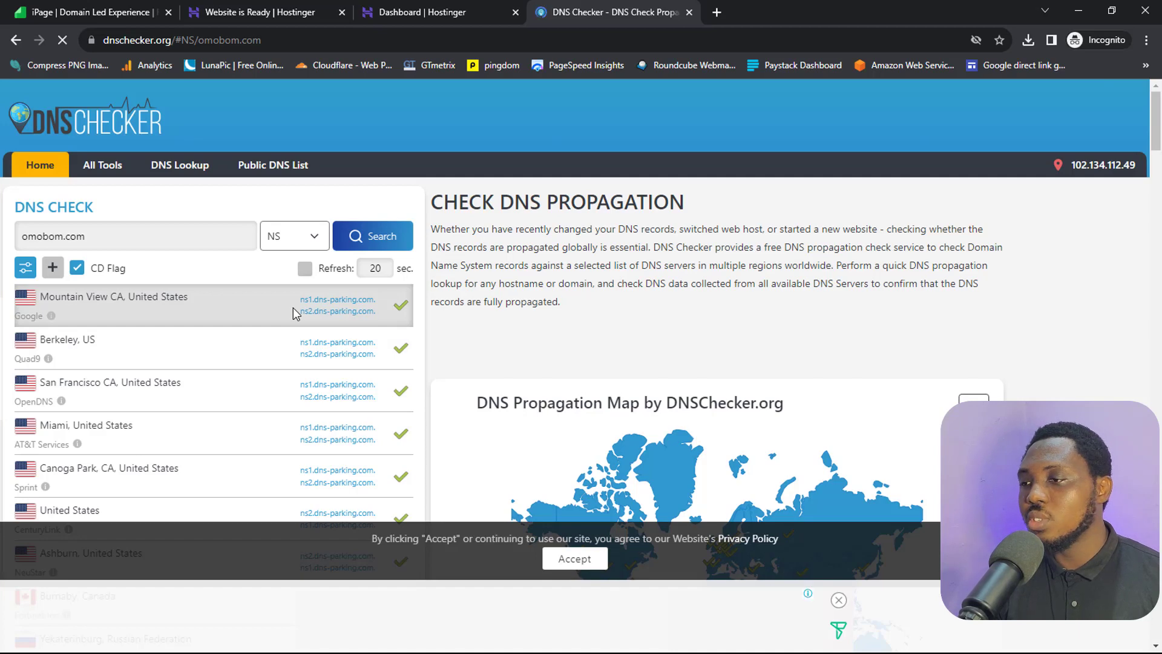
click(687, 14)
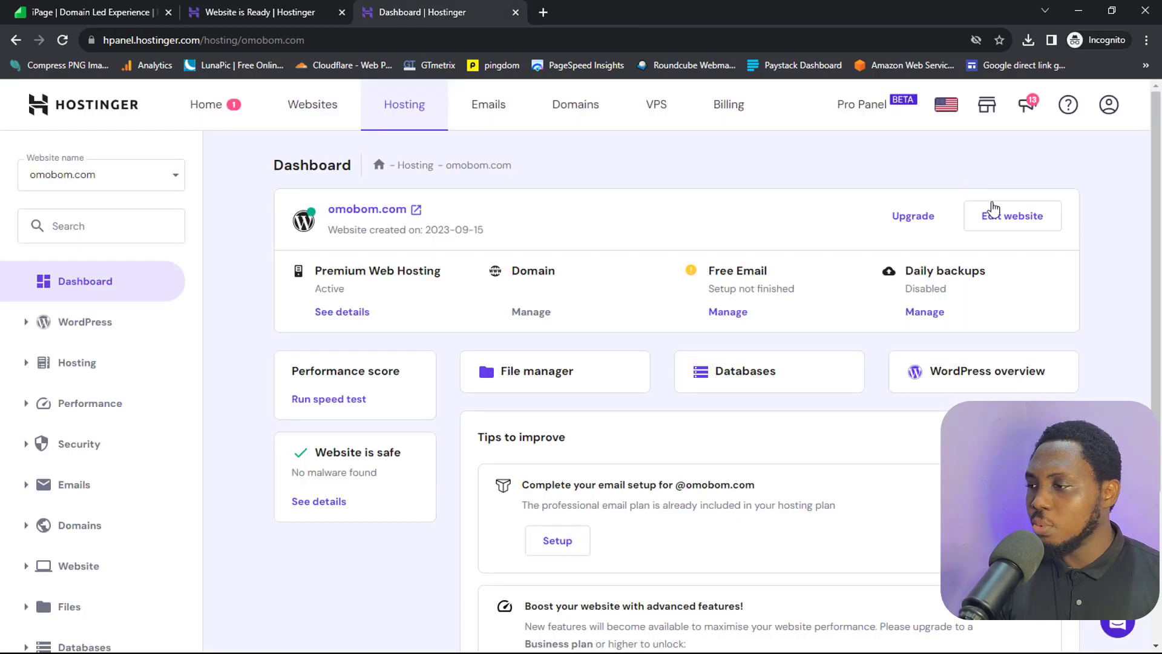
- Open omobom.com's WordPress admin, then open Visit Site in a new tab
click(1005, 221)
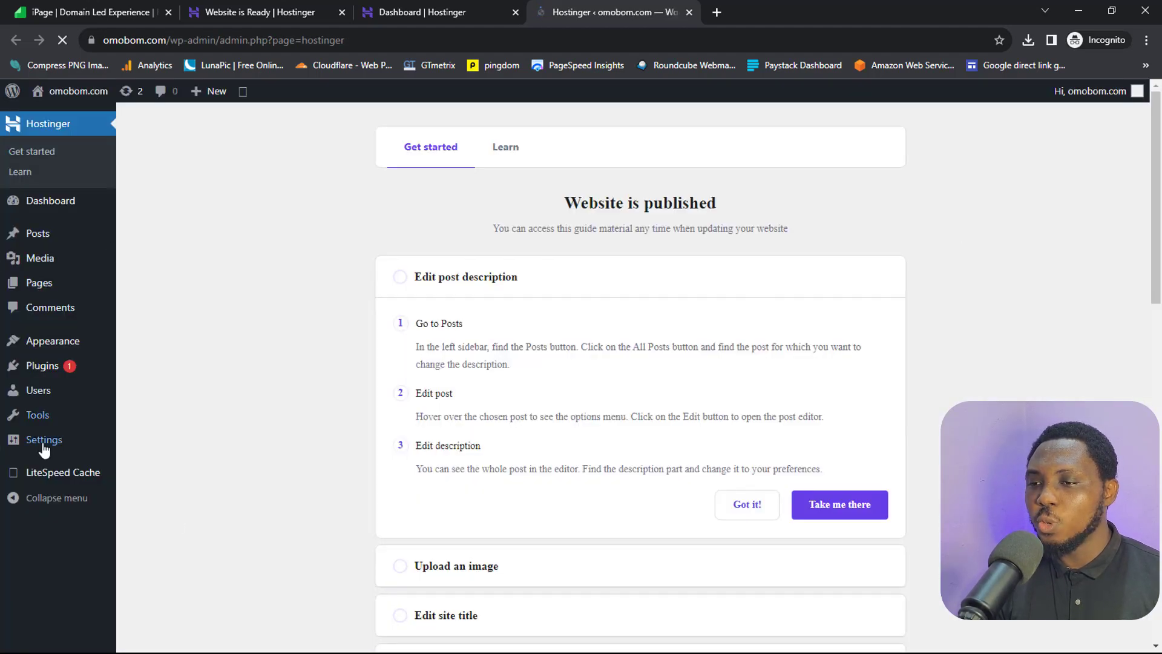
mouse_move(71, 92)
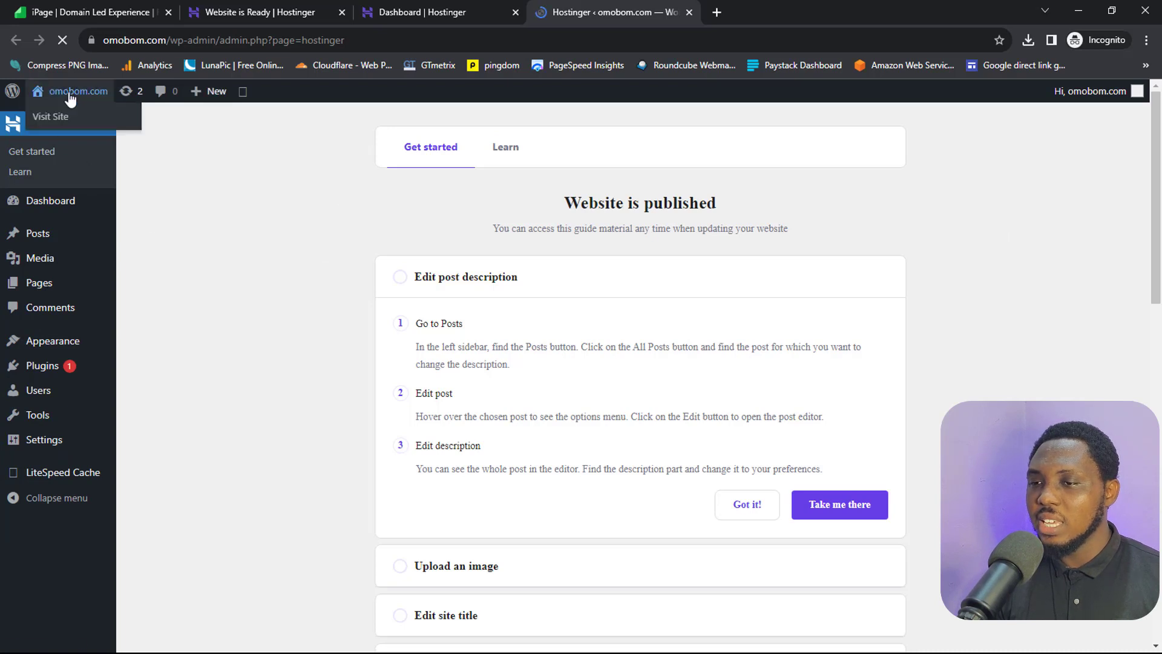
right_click(58, 120)
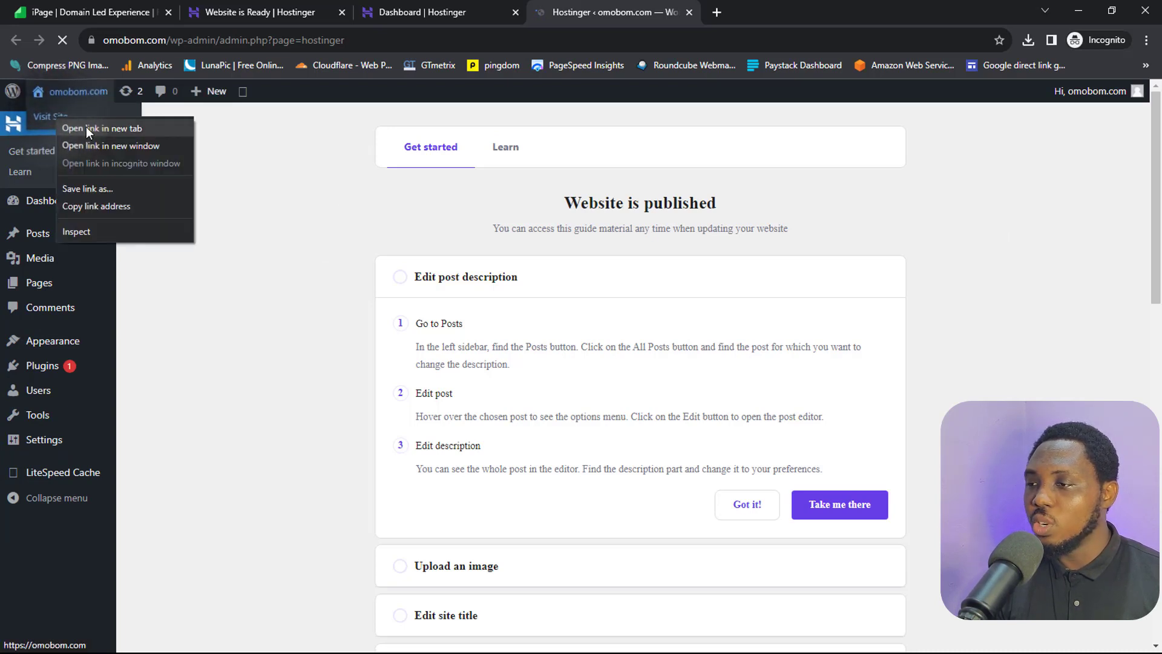
click(86, 127)
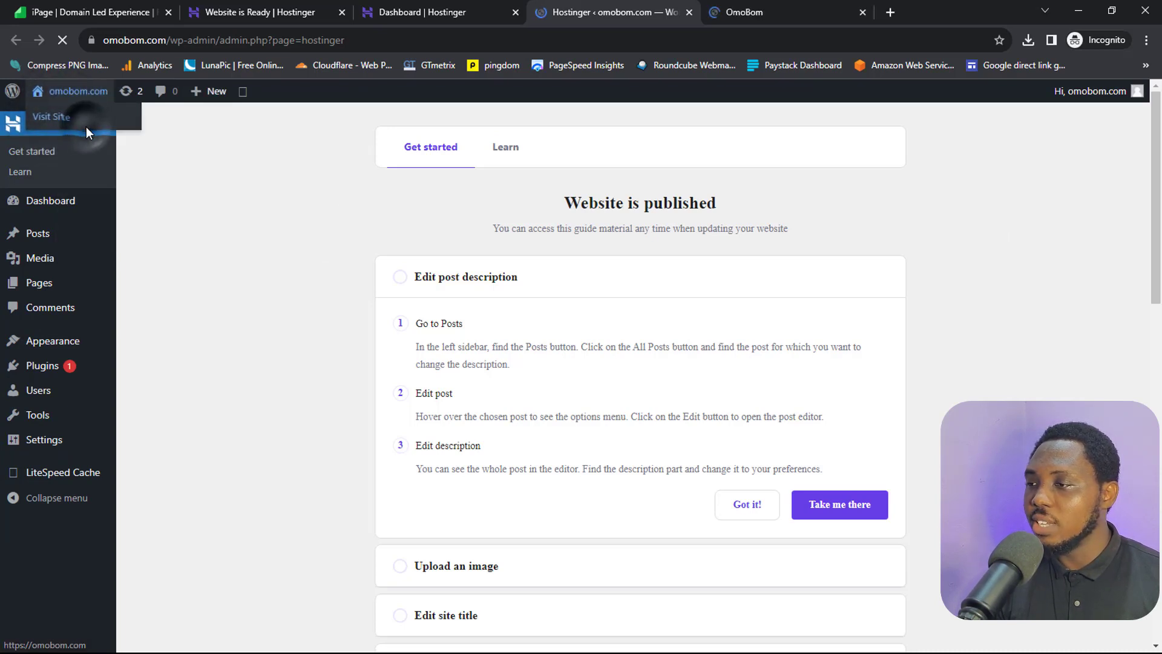
click(764, 8)
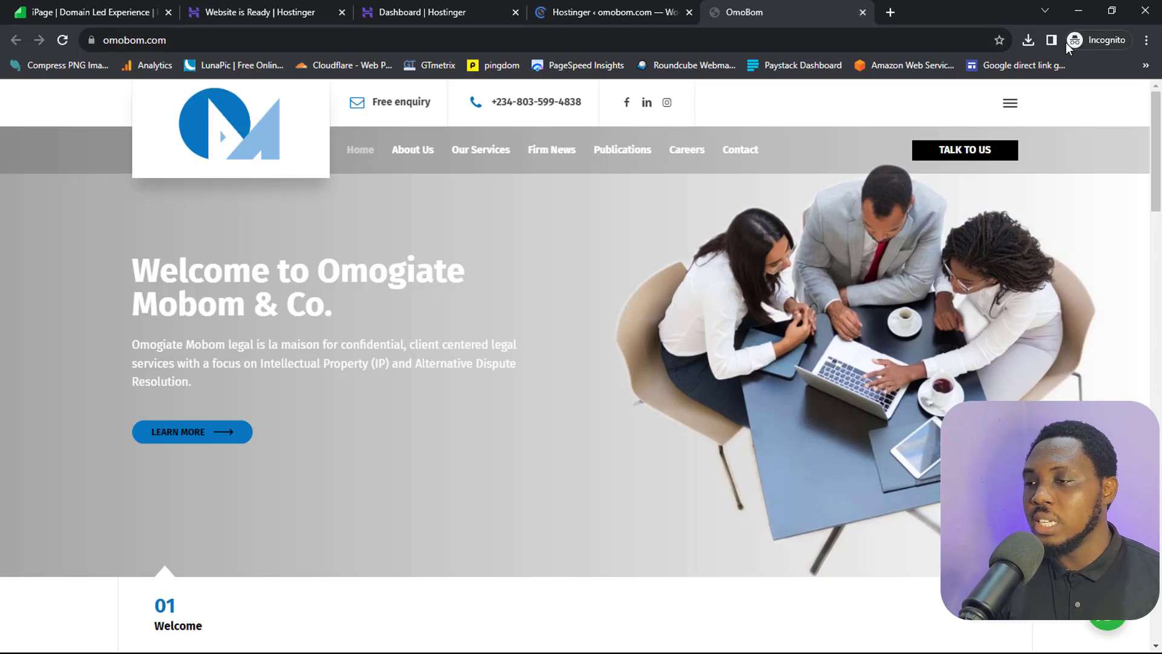
click(1027, 80)
click(445, 36)
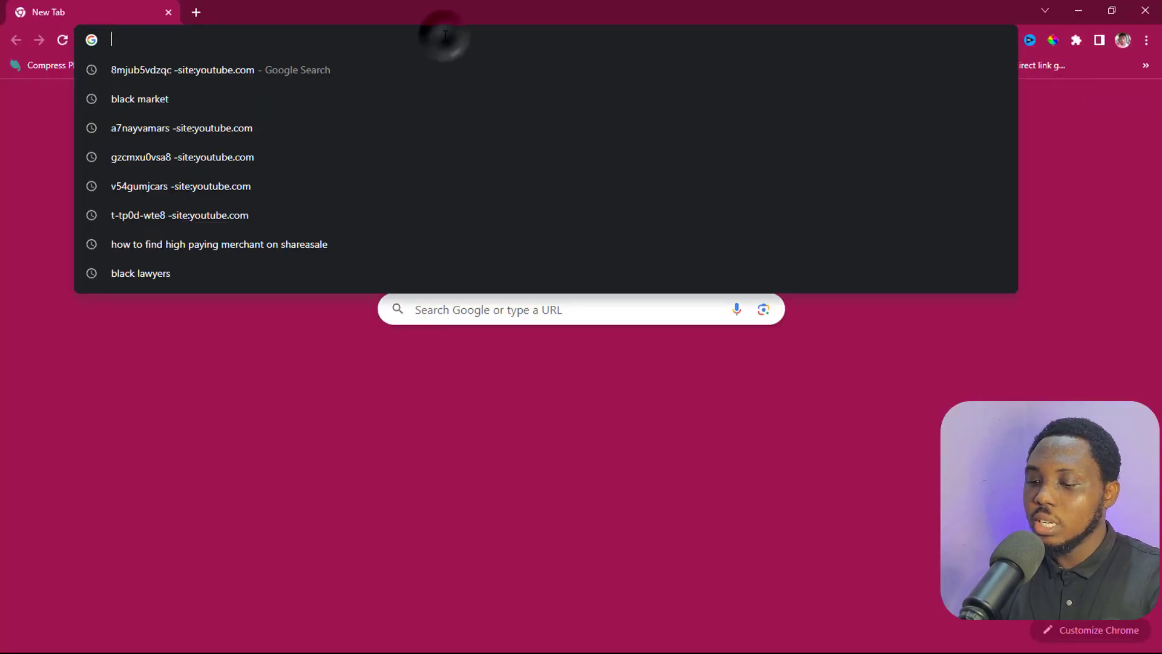
text(https://omobom.com/)
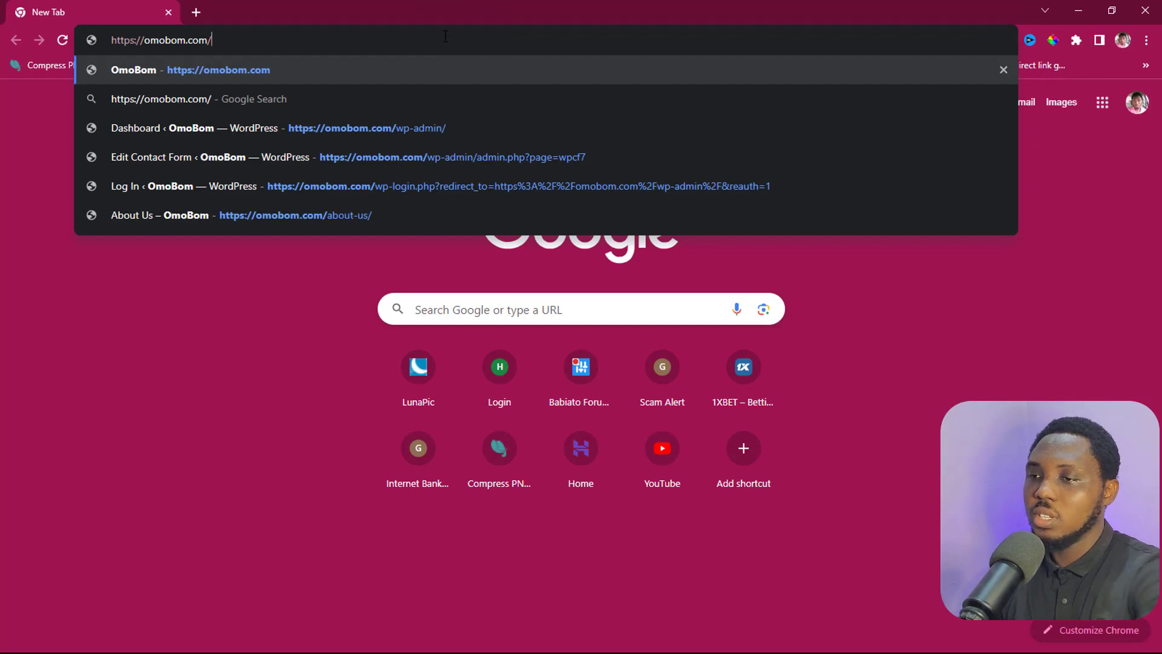
key(Return)
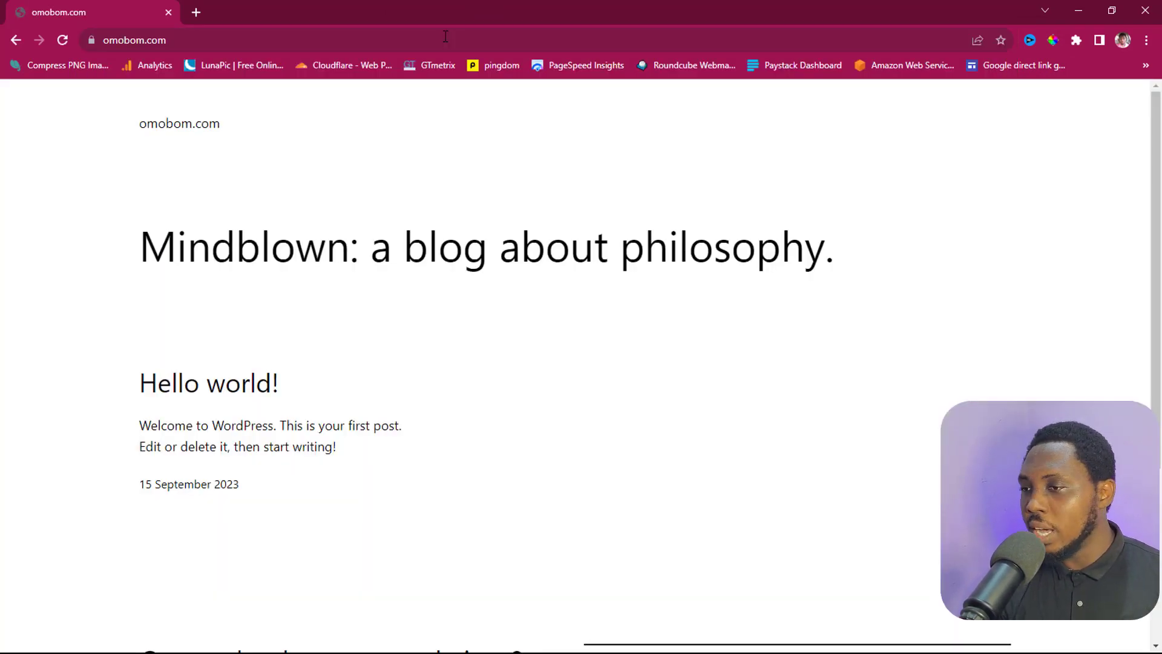
scroll(446, 216, down, 4)
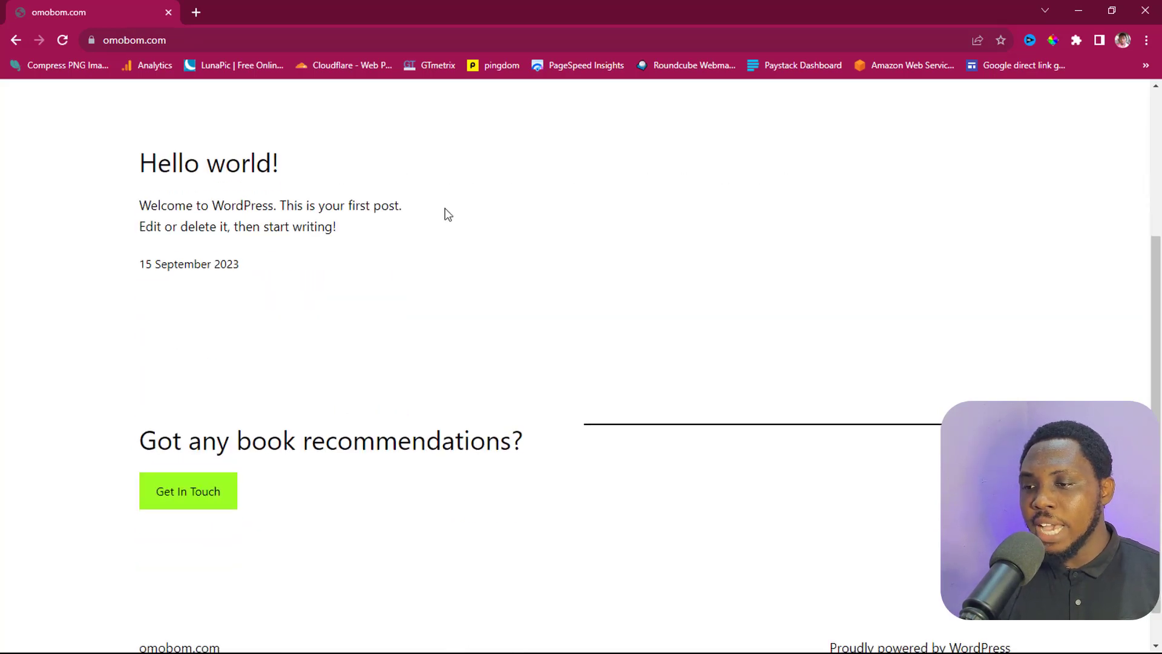
scroll(442, 218, up, 4)
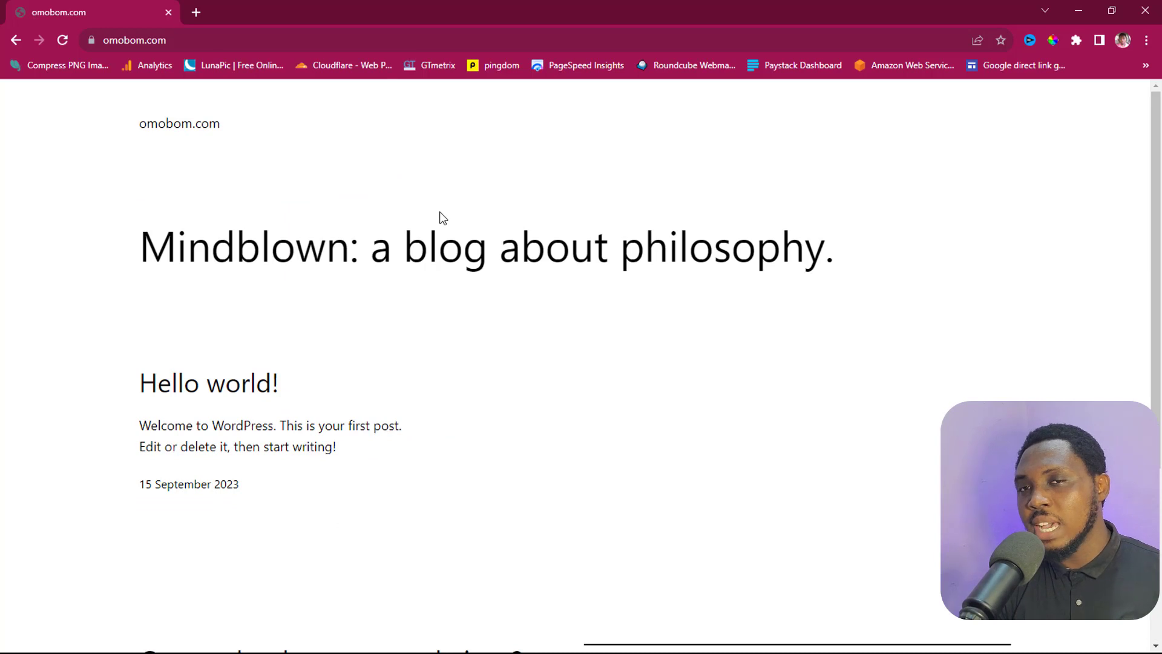
click(1146, 13)
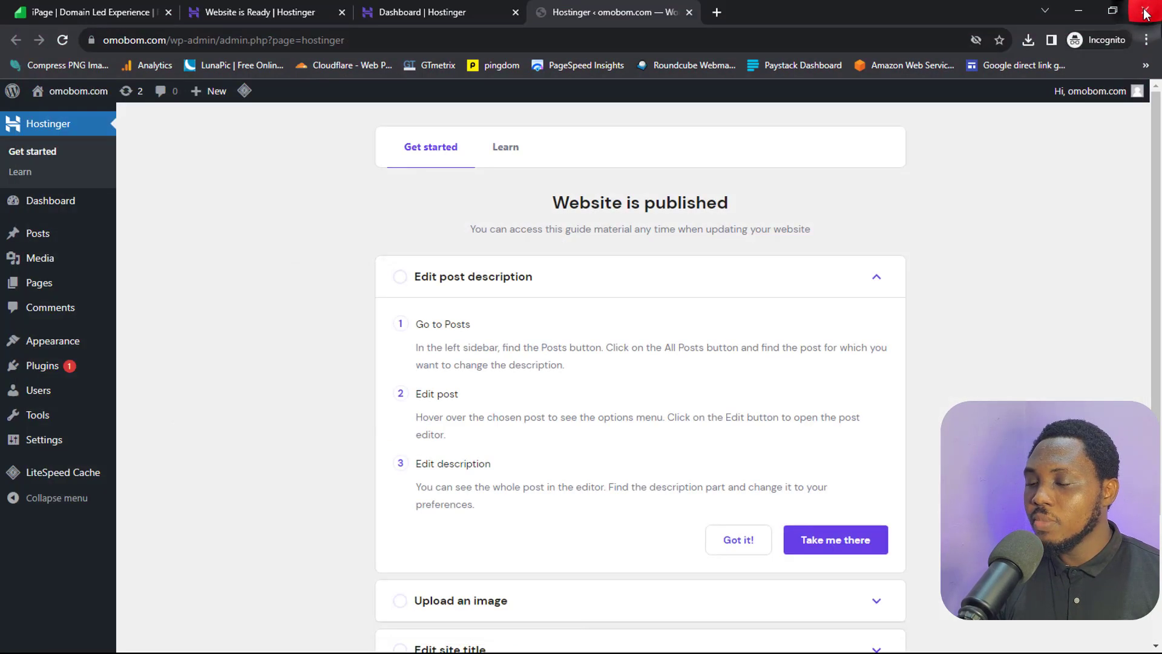
- Deactivate the Hostinger and LiteSpeed Cache plugins
mouse_move(60, 234)
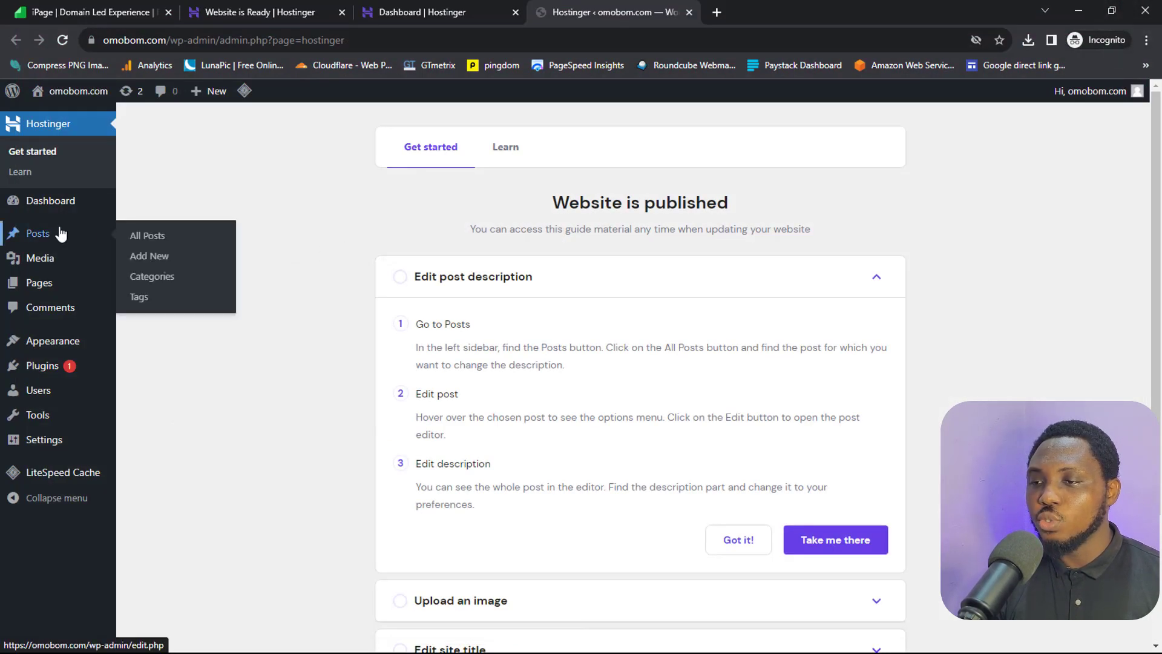
mouse_move(38, 365)
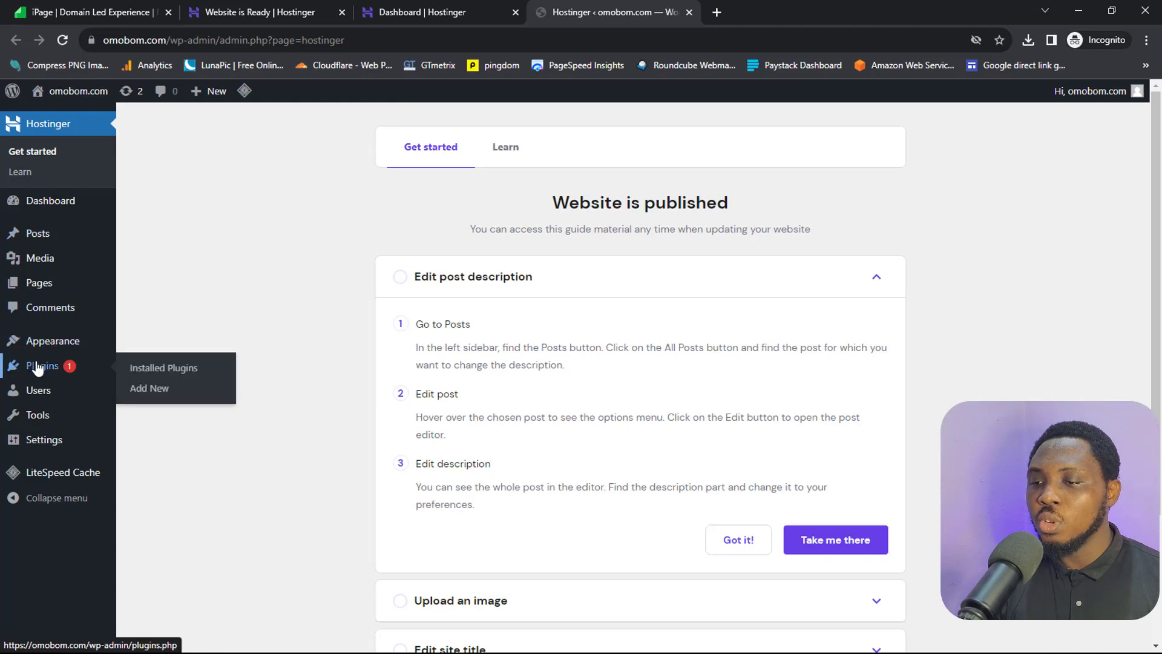
click(162, 369)
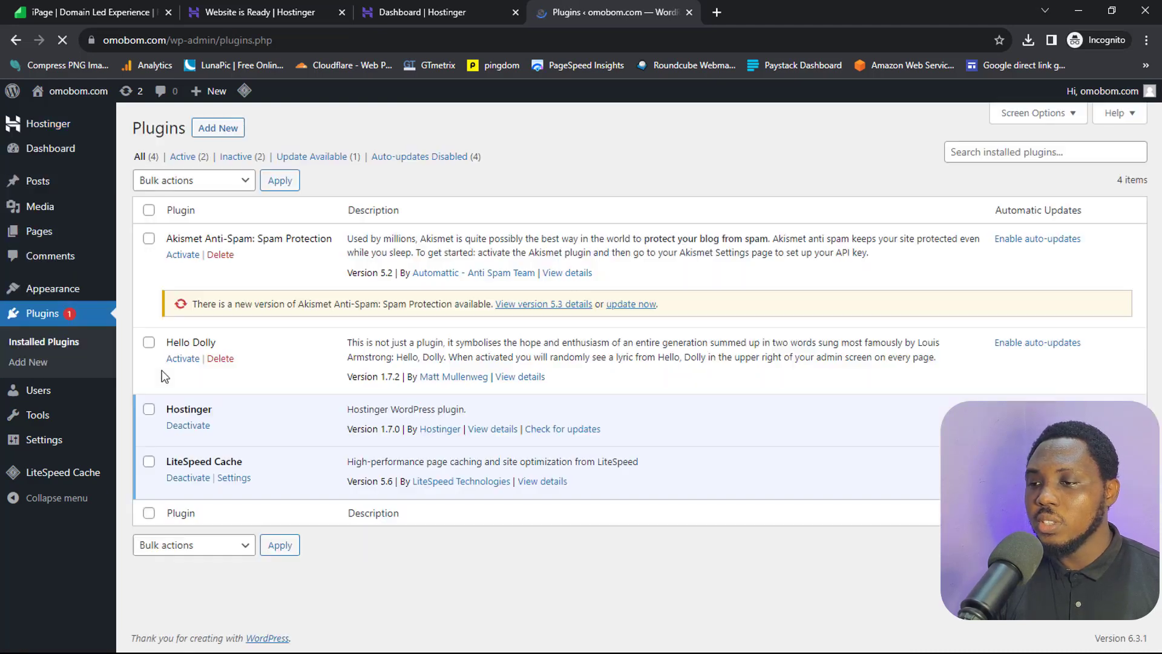
click(149, 409)
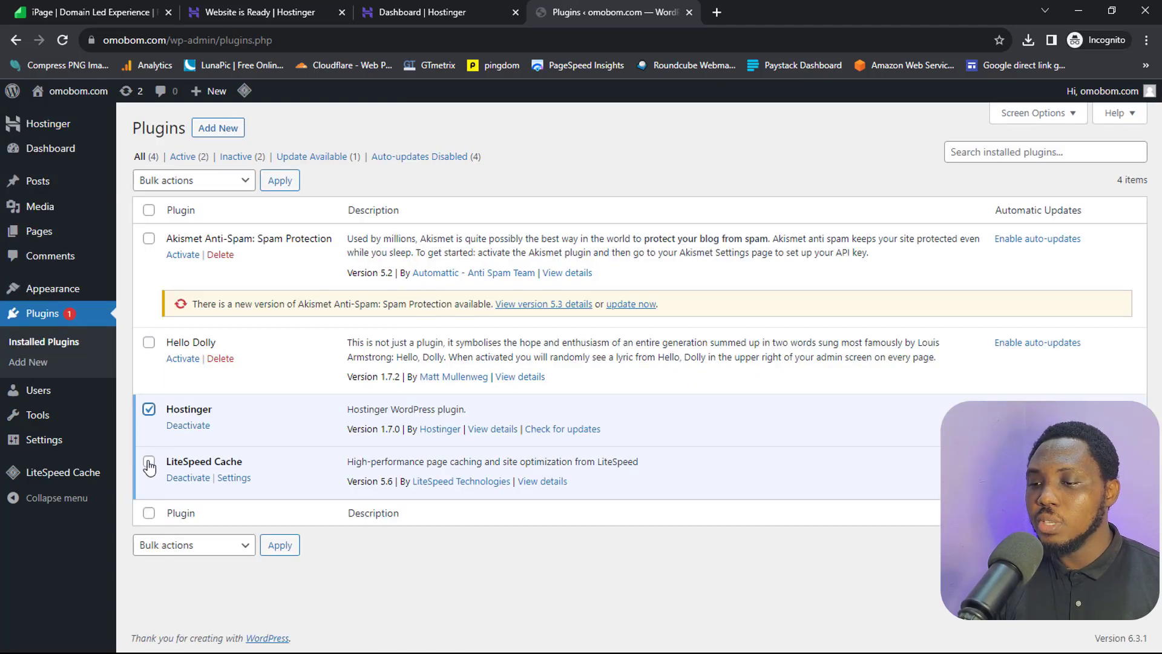
click(149, 462)
click(193, 544)
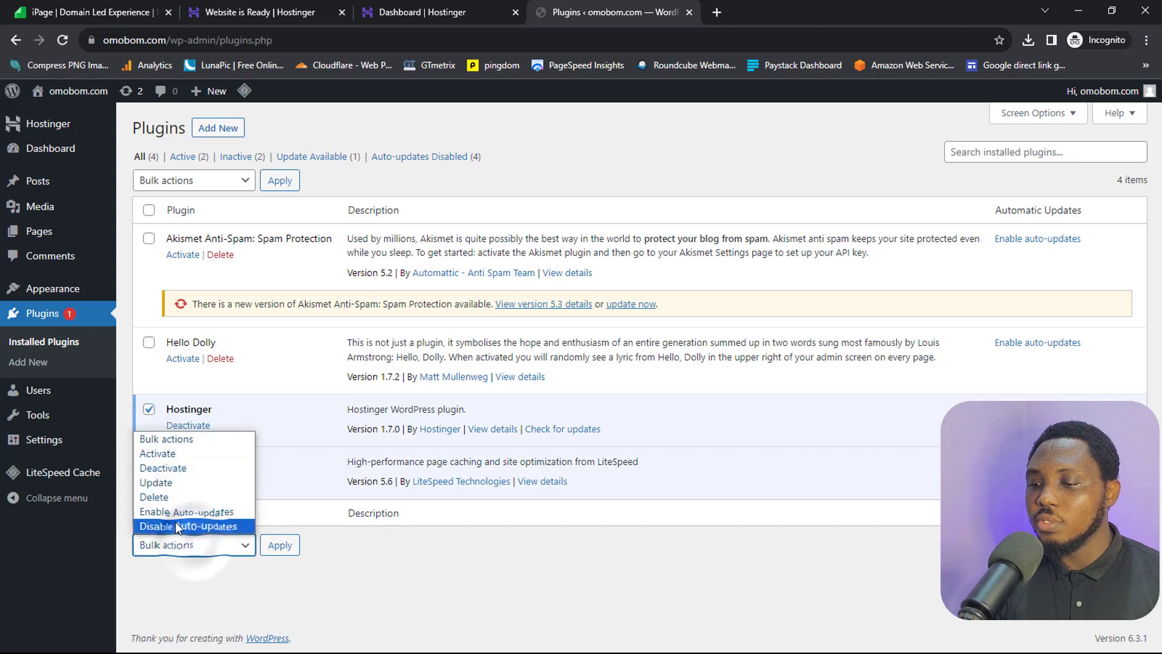
click(164, 468)
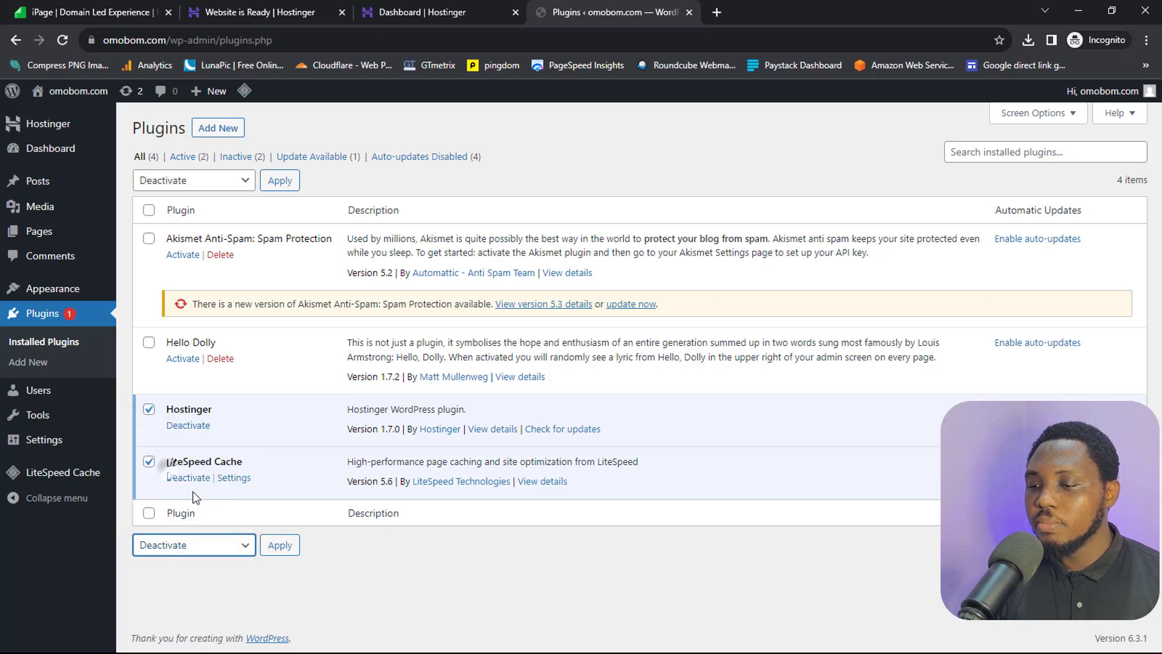
click(281, 546)
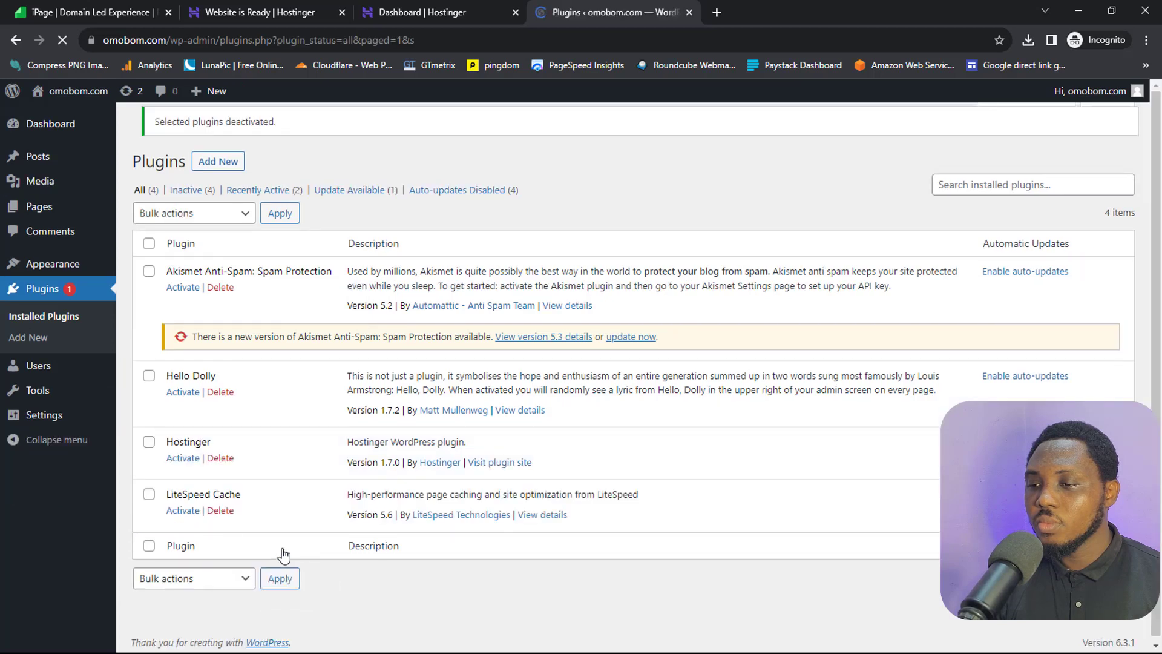
- Bulk delete all four installed plugins
click(148, 254)
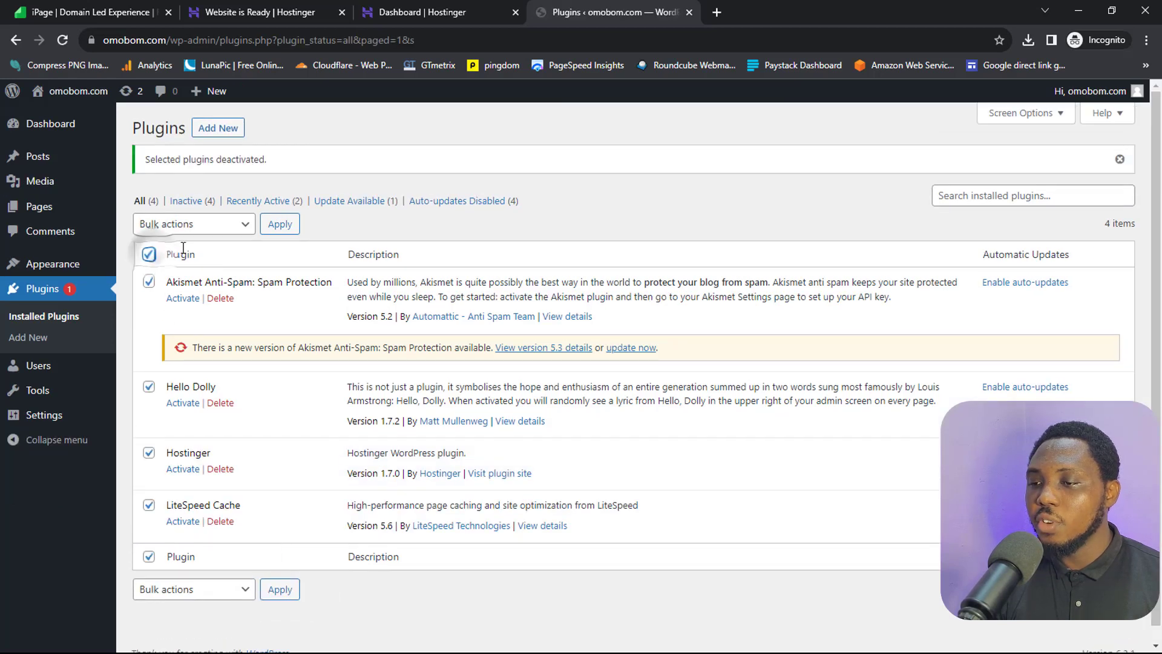
click(204, 226)
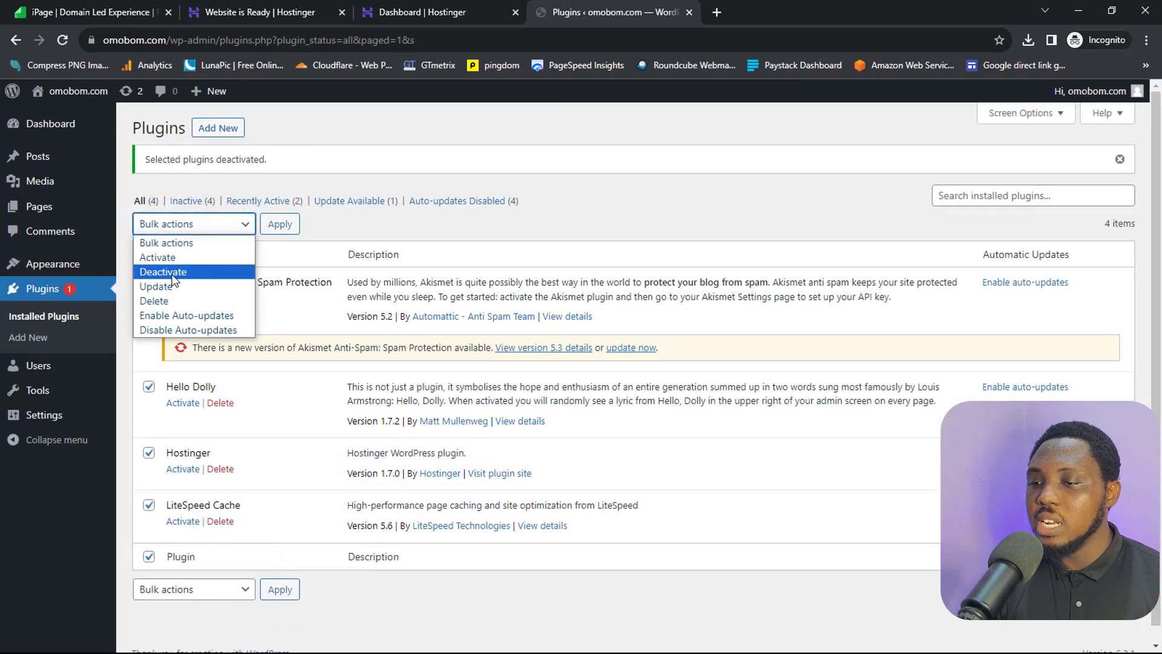
click(175, 301)
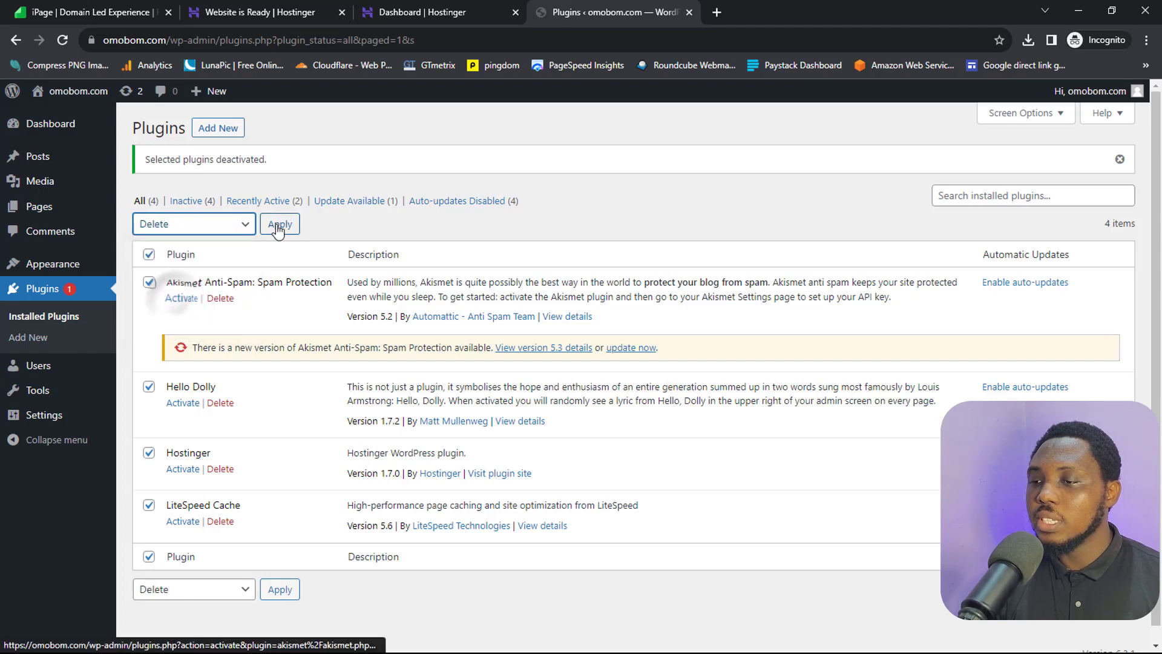
click(289, 224)
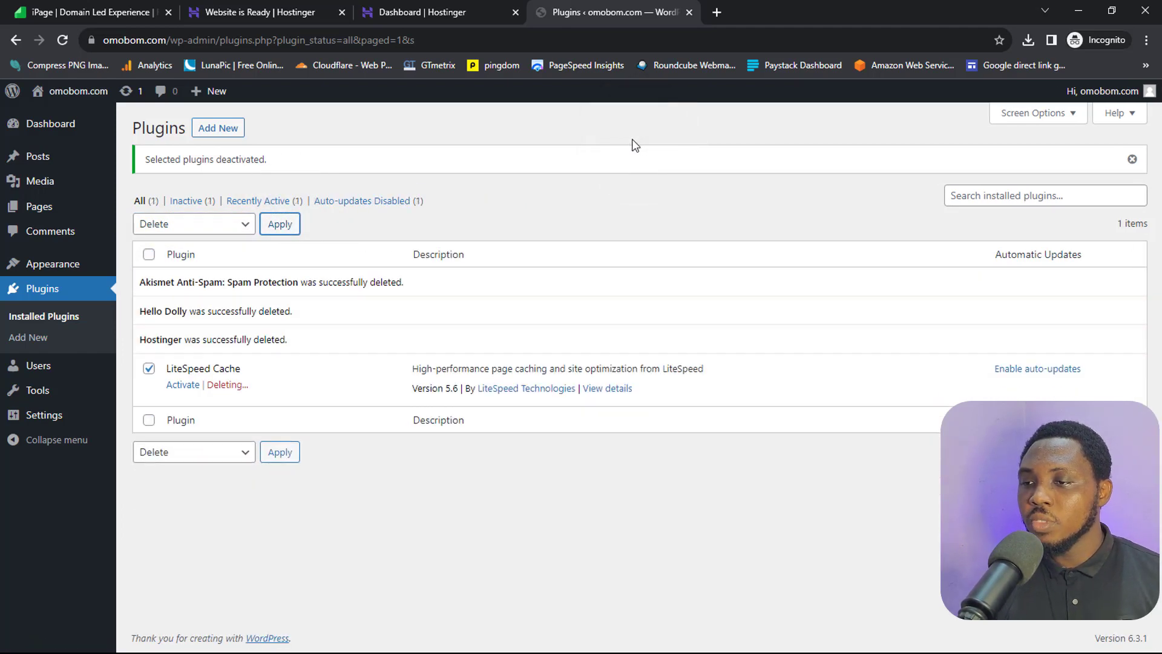
- Install and activate the Migration, Backup, Staging – WPvivid plugin
click(228, 128)
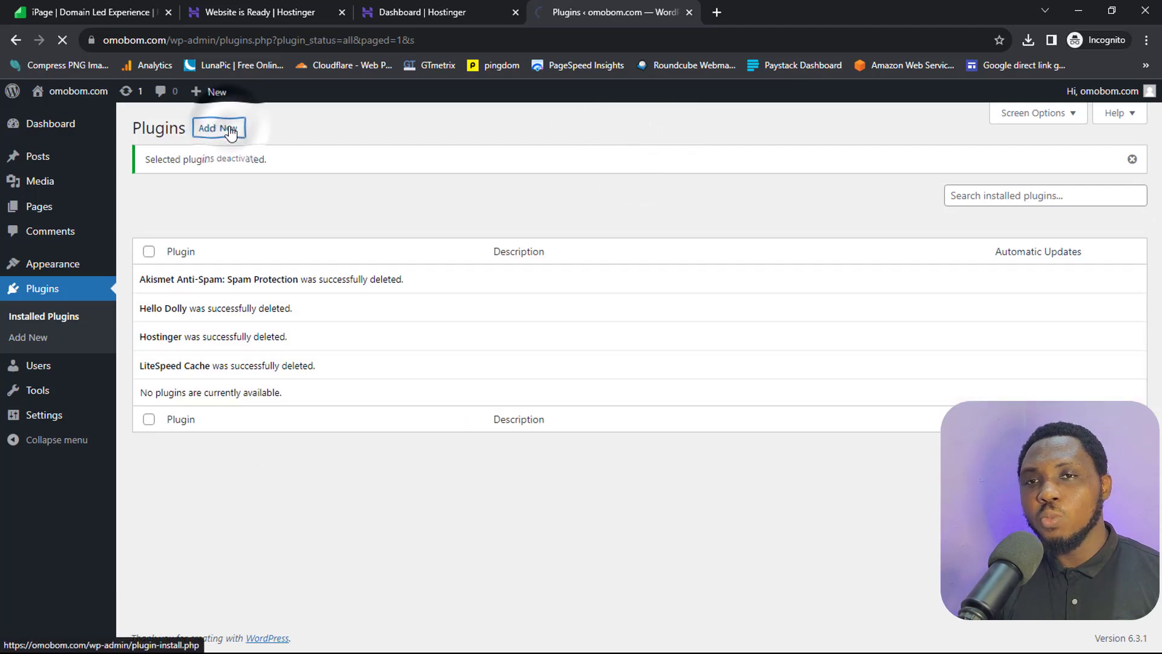
click(968, 170)
text(wpvivid)
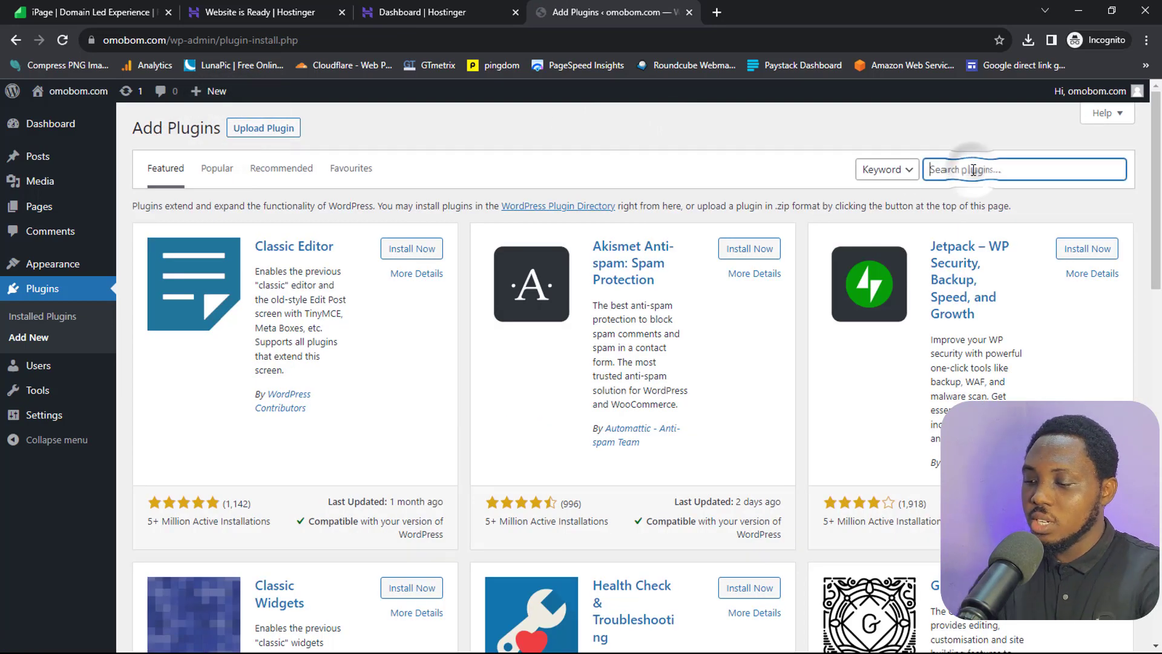
click(410, 251)
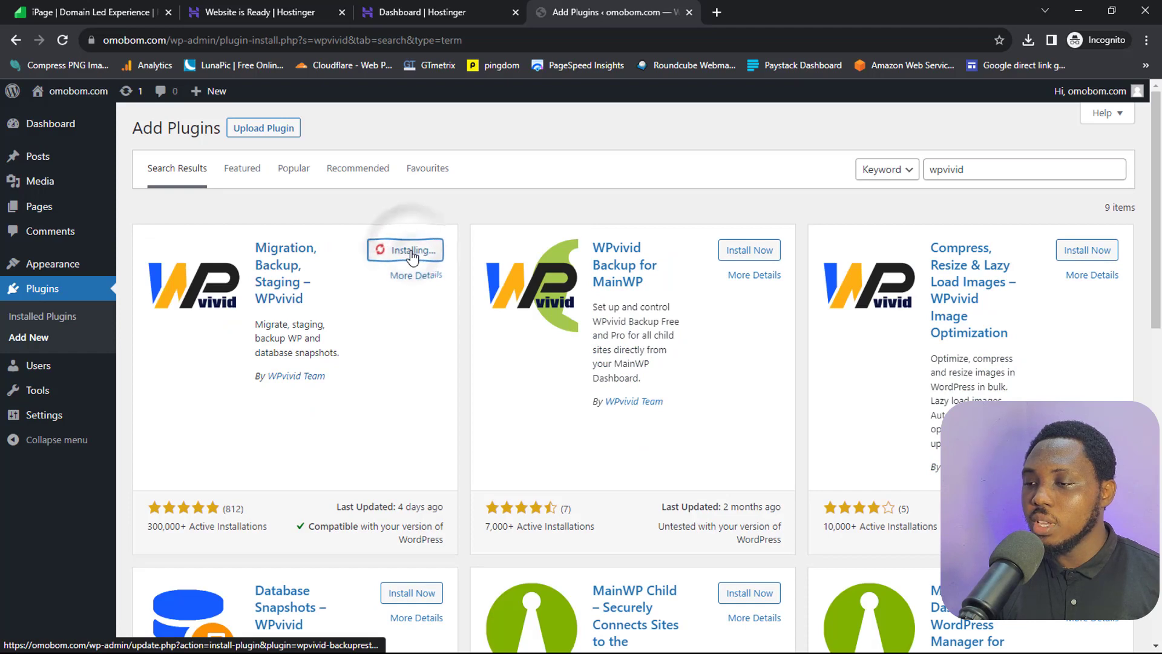
click(412, 251)
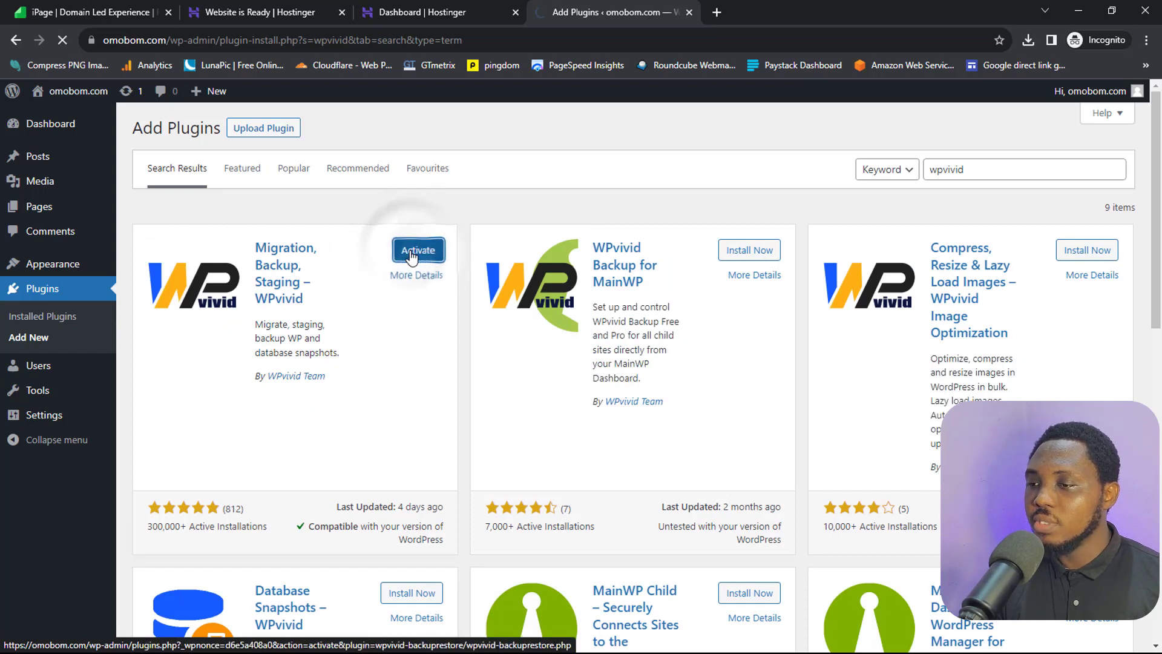
scroll(407, 296, down, 5)
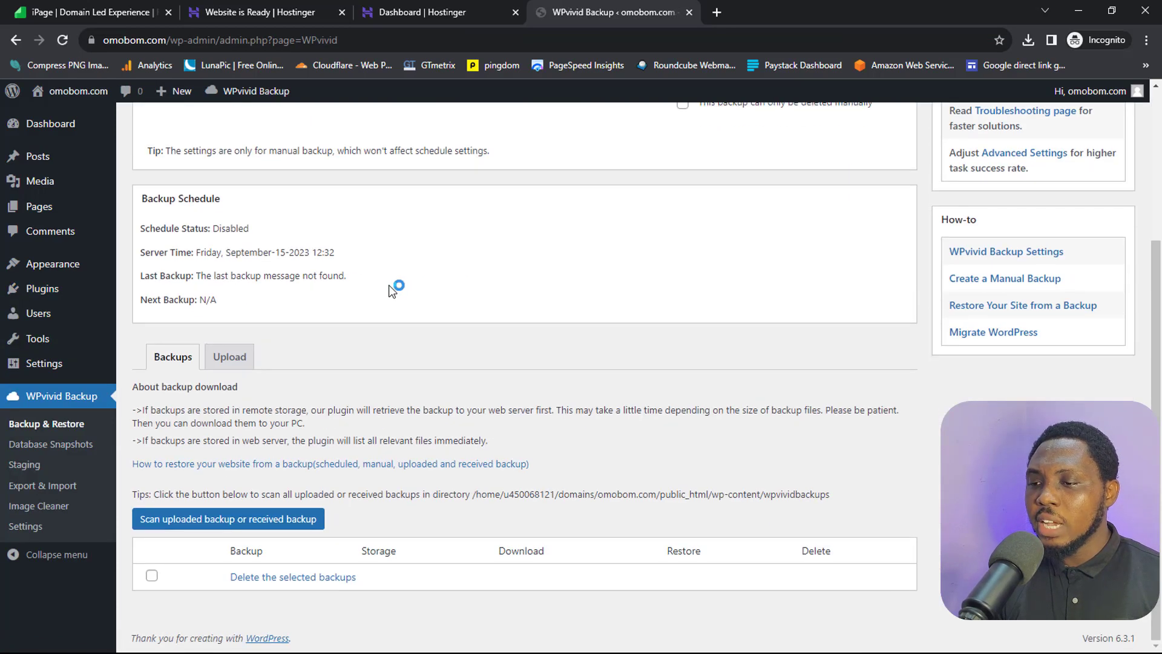
click(229, 357)
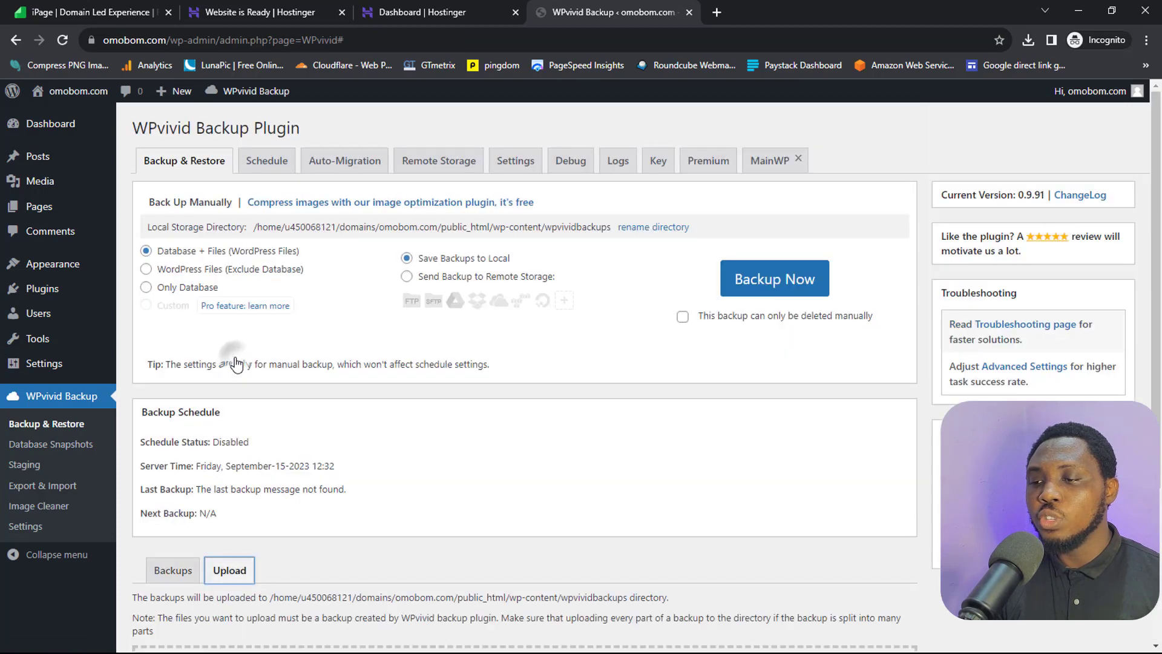
scroll(585, 289, down, 3)
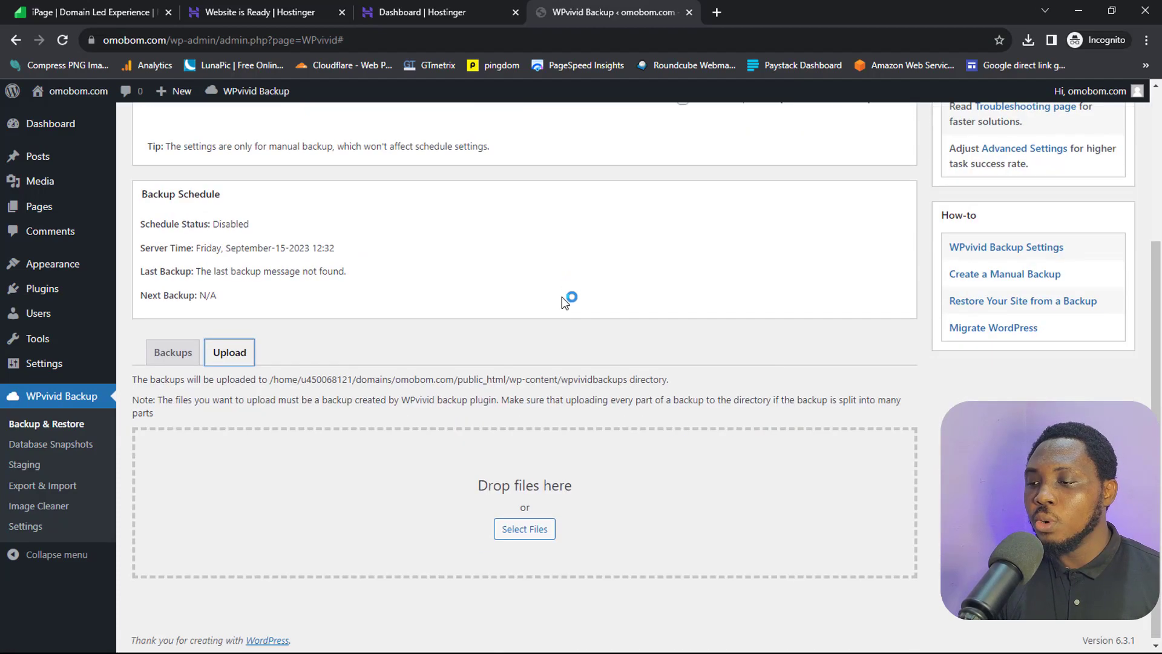
click(522, 536)
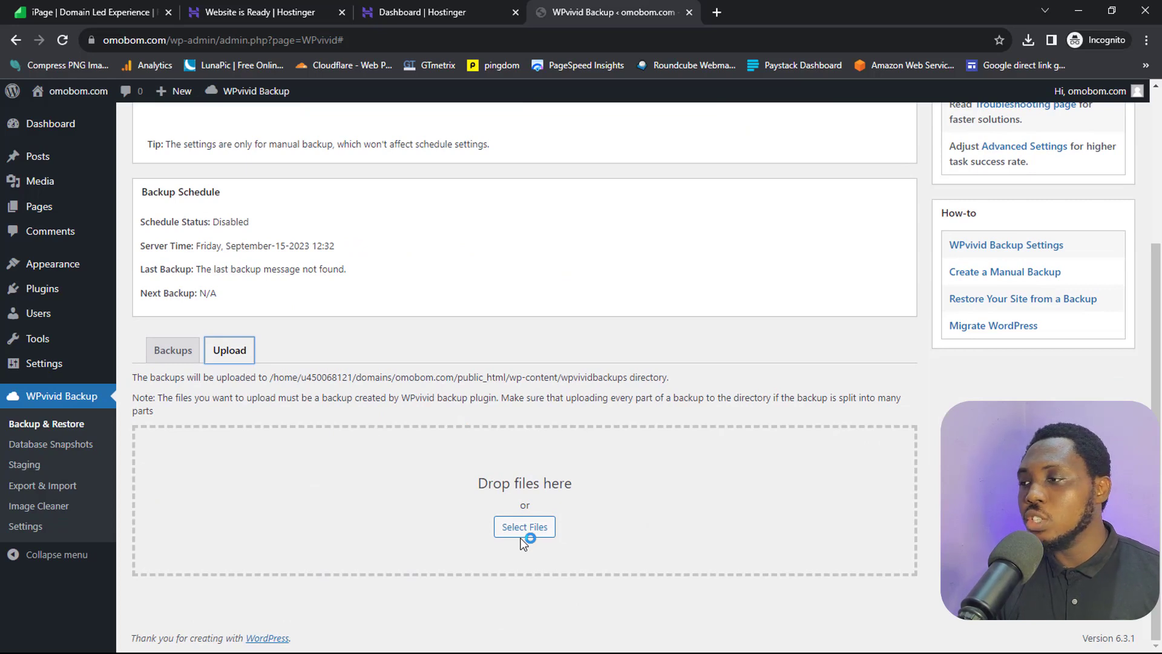
click(1028, 40)
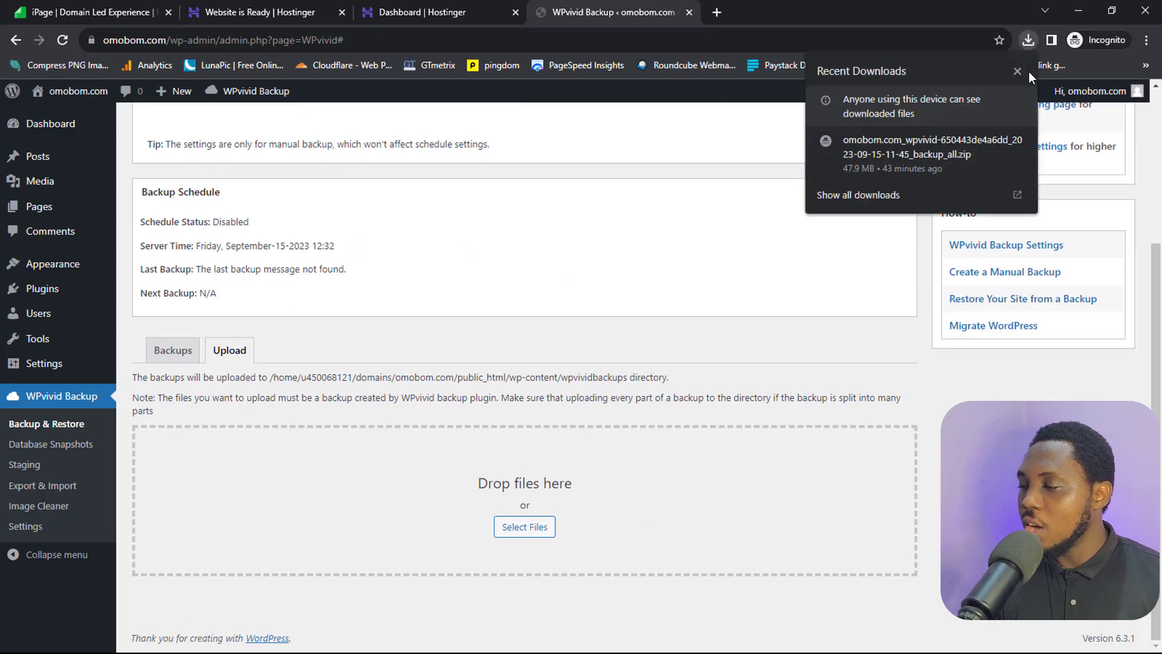
drag(915, 143, 420, 525)
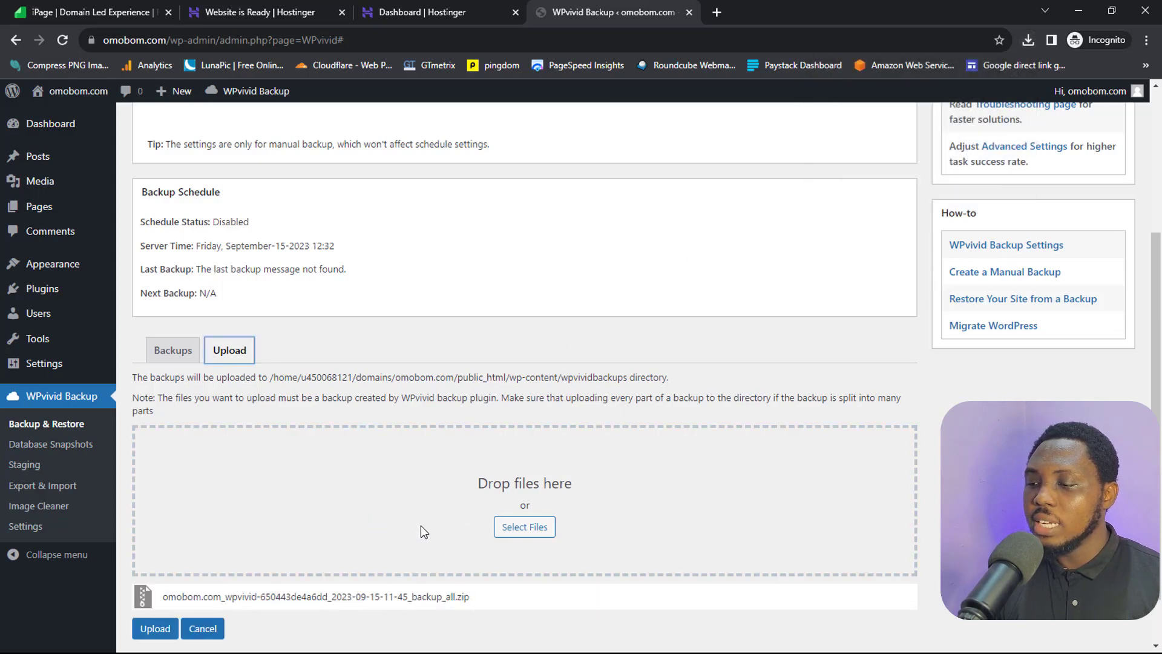
scroll(420, 525, down, 1)
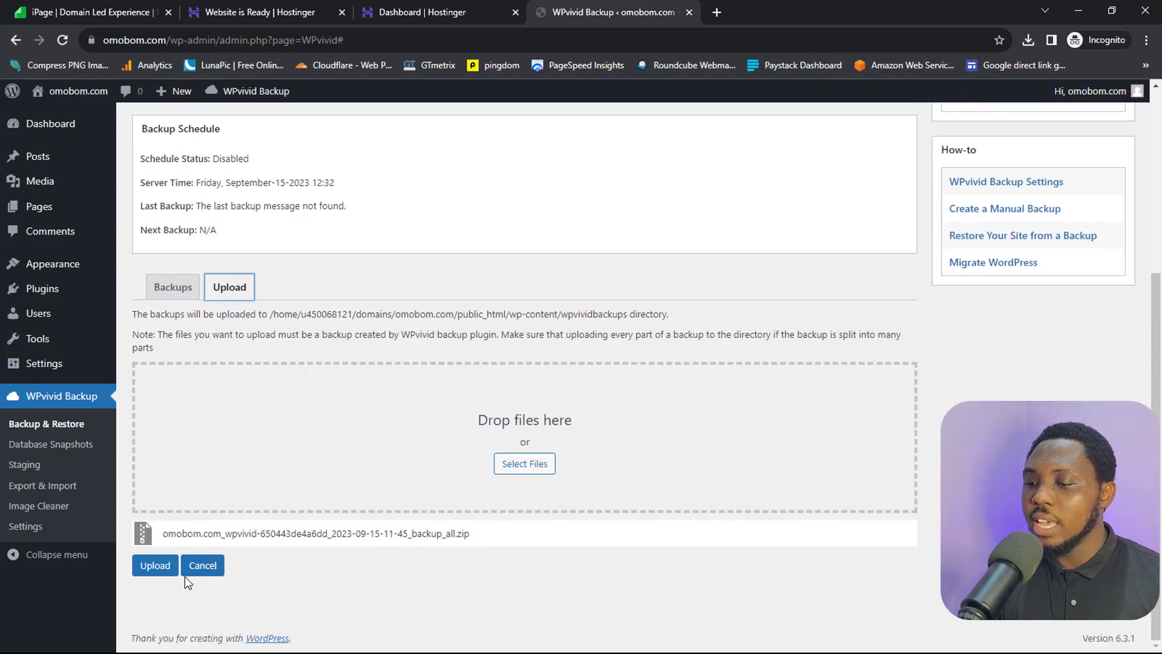
click(155, 565)
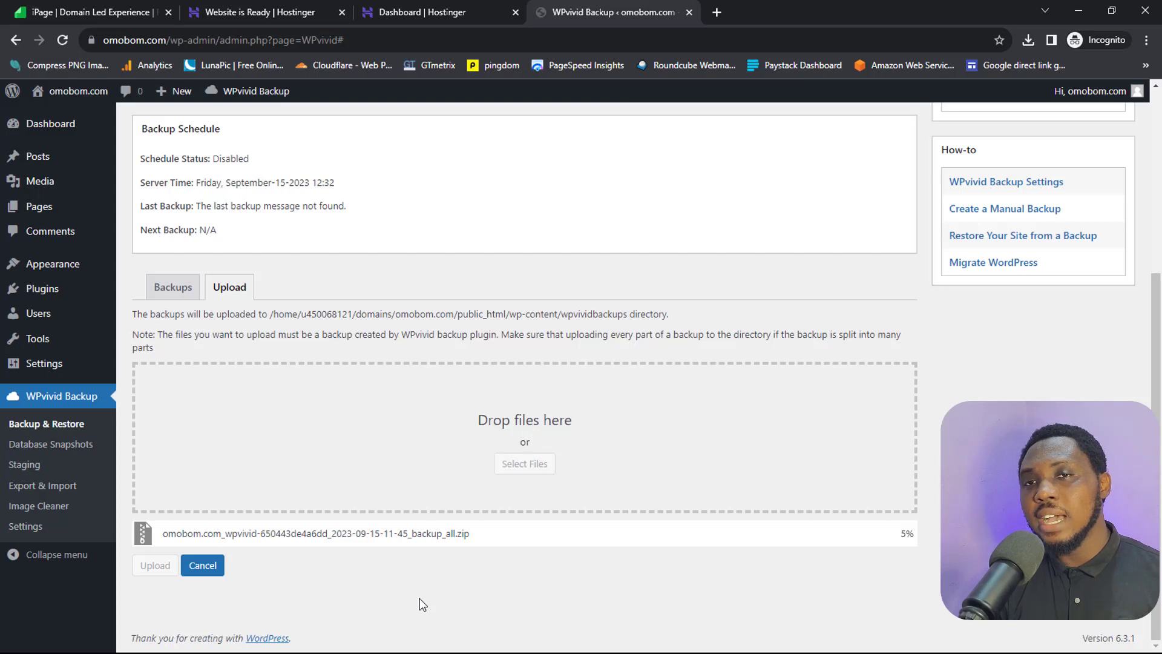
- Select the Titan Free Email plan for omobom.com in hPanel's Emails section, then return to iPage
click(422, 13)
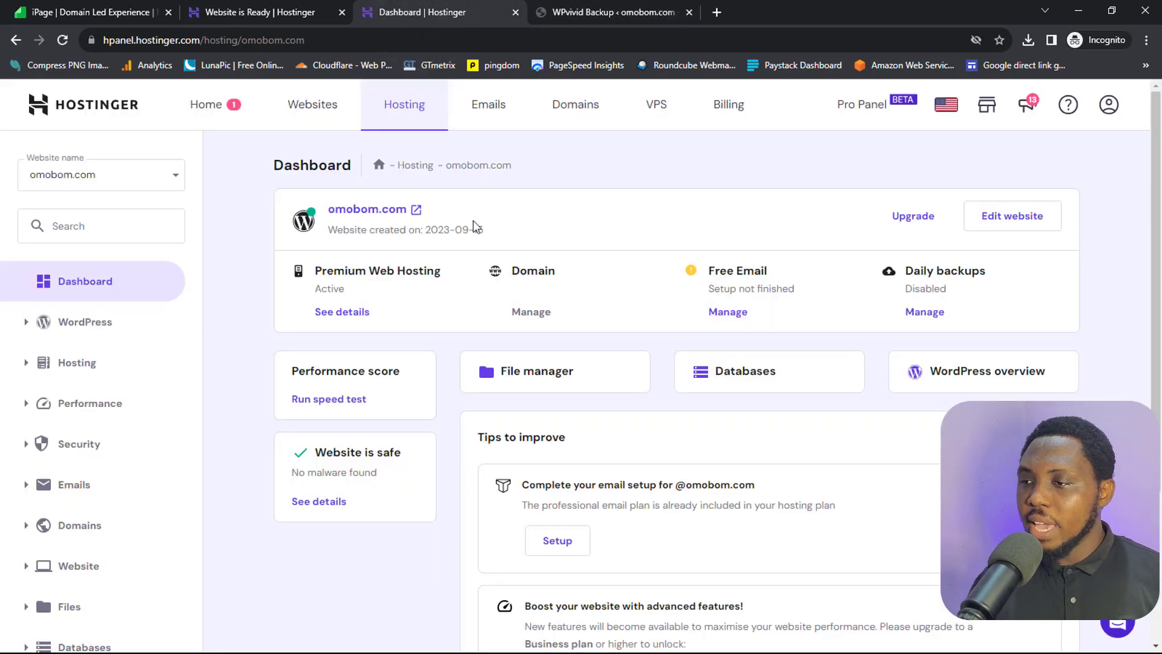
click(491, 110)
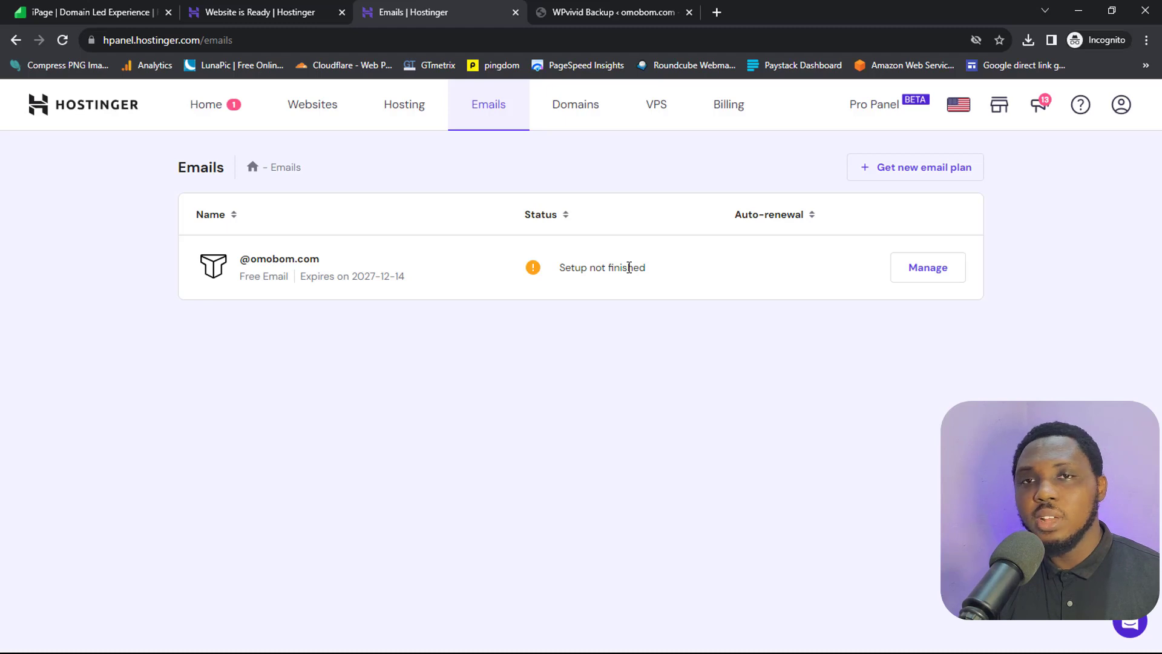
click(924, 273)
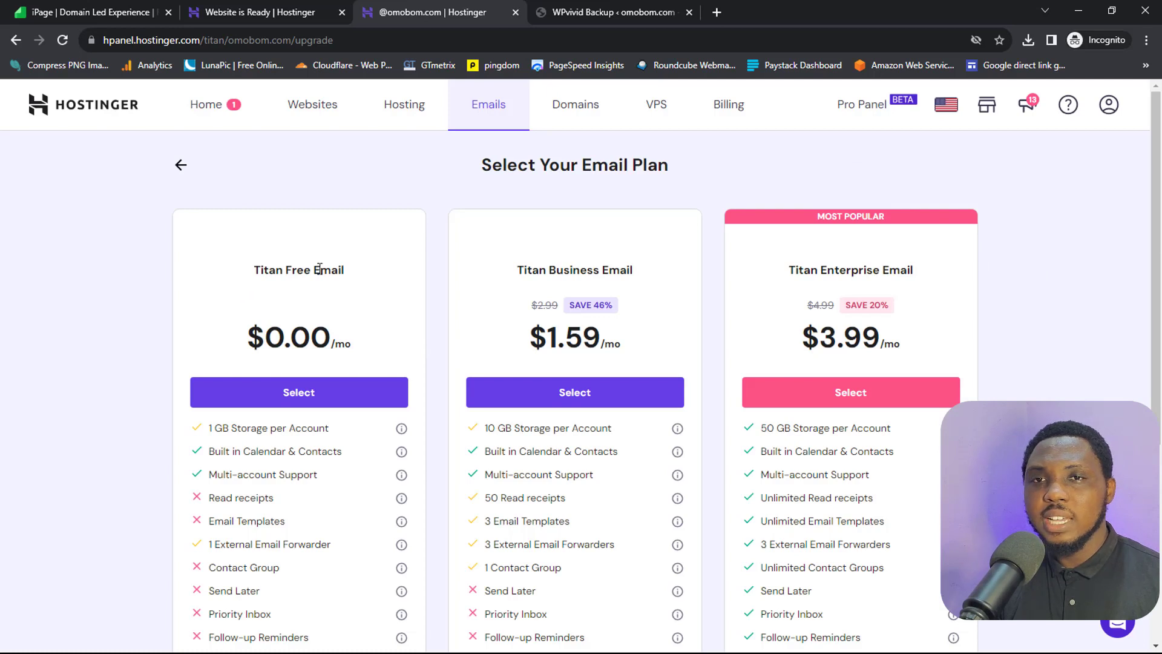
click(290, 398)
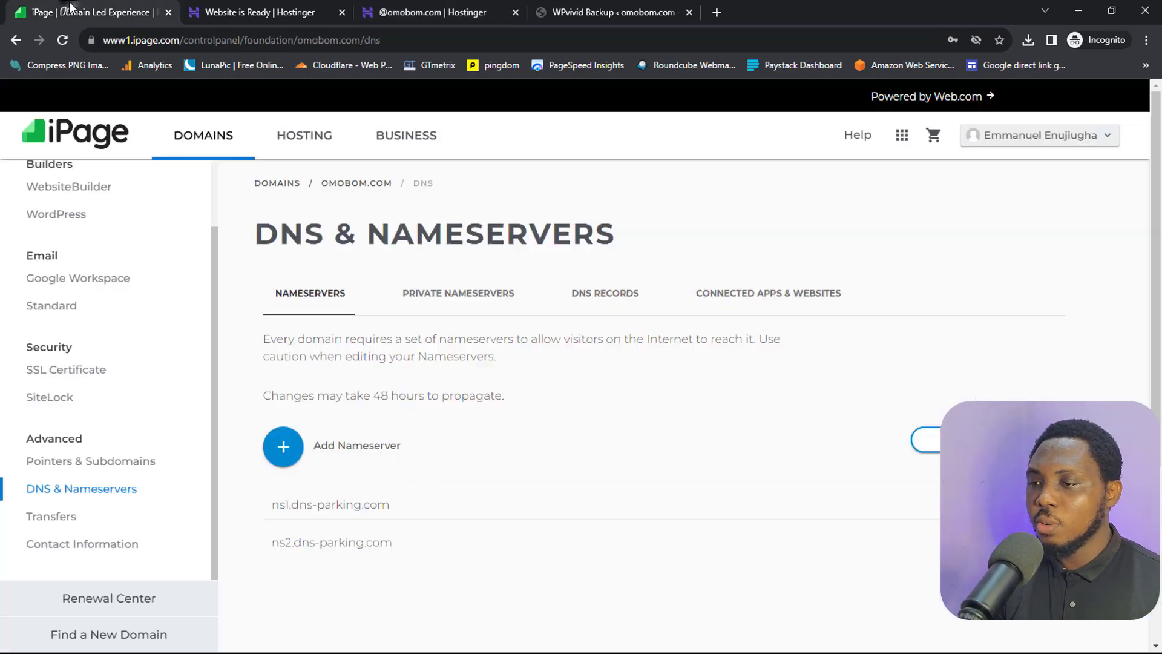
click(64, 8)
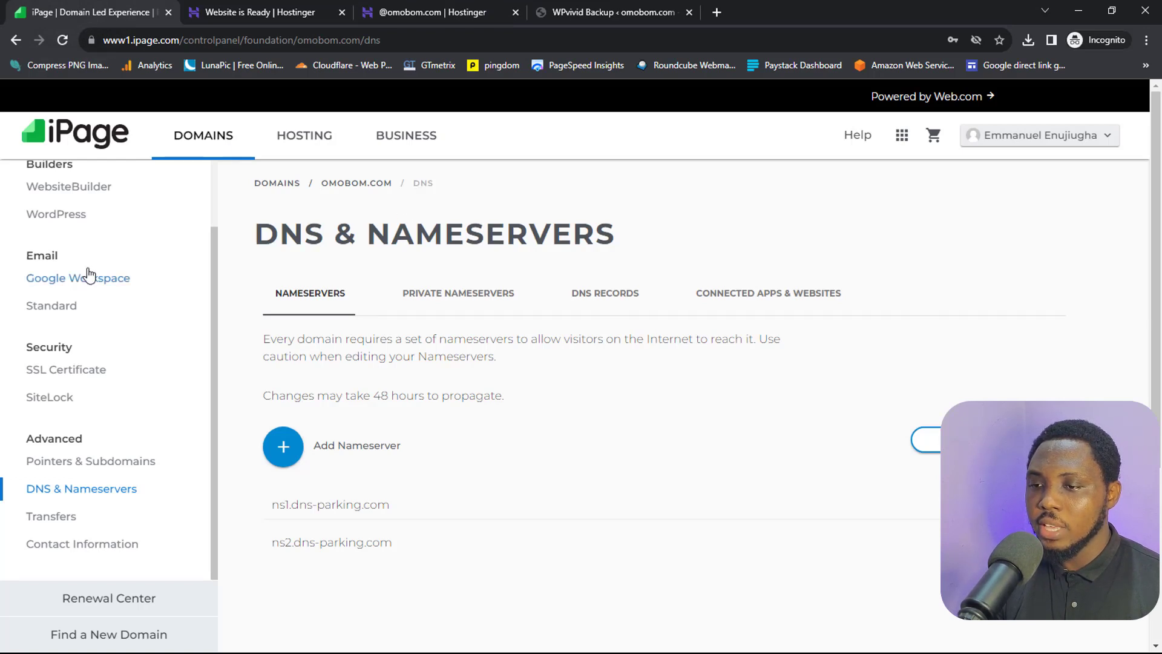
- Copy the mailbox name 'enquiries' from iPage's Standard email accounts list
click(56, 307)
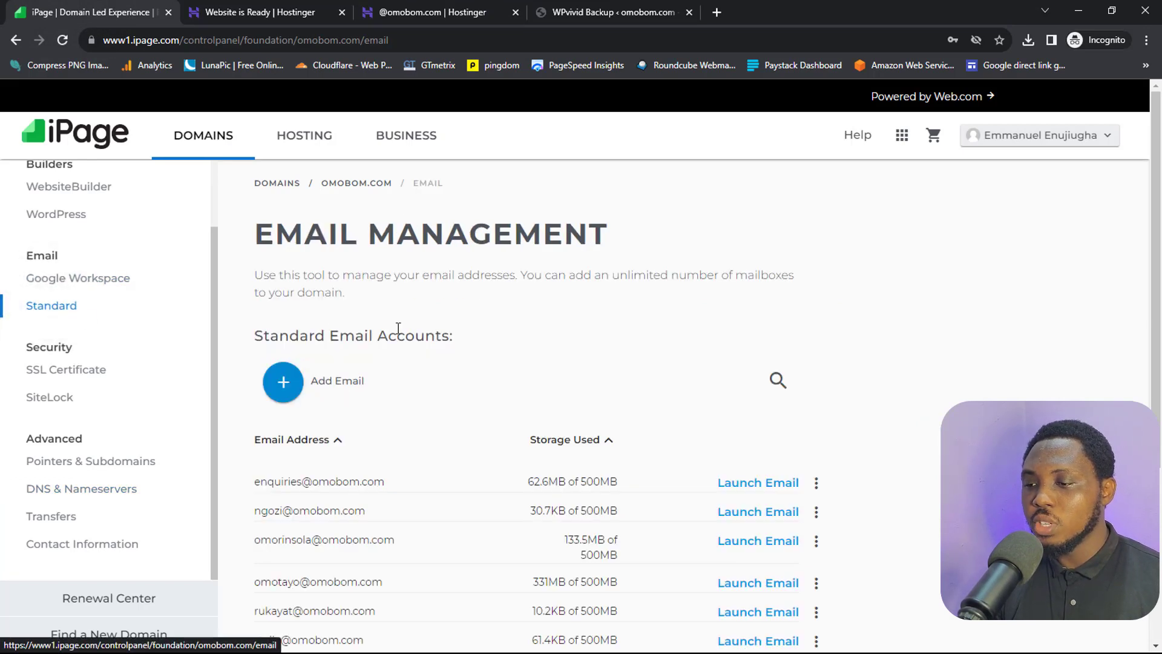
scroll(857, 343, down, 3)
double_click(284, 337)
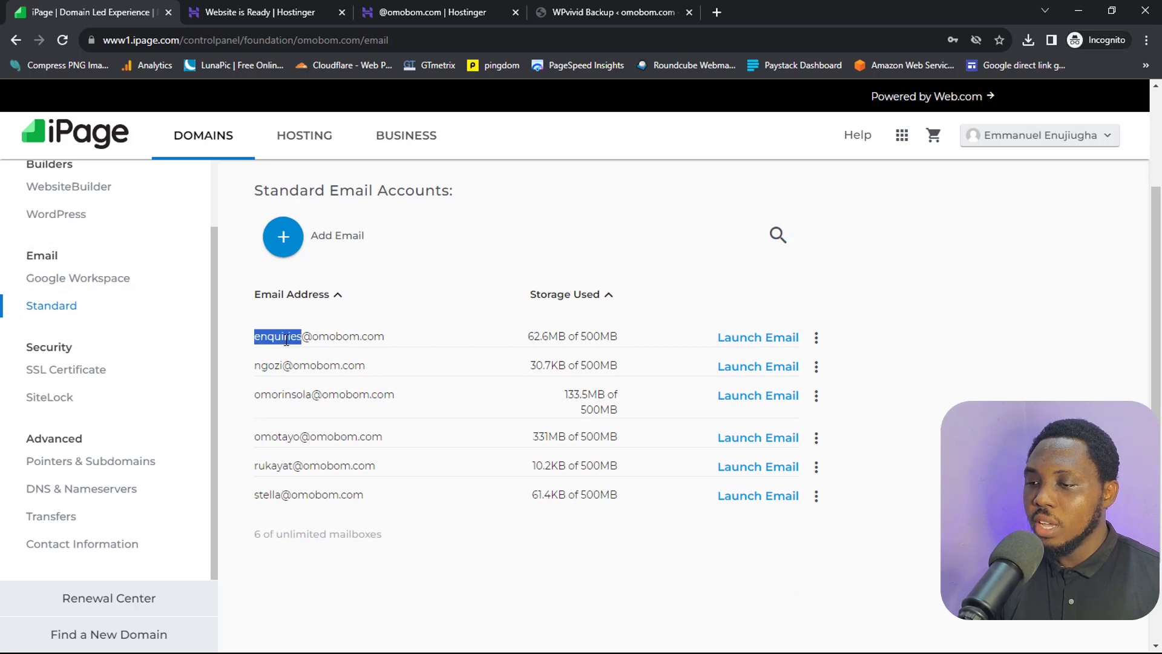
right_click(285, 338)
click(304, 351)
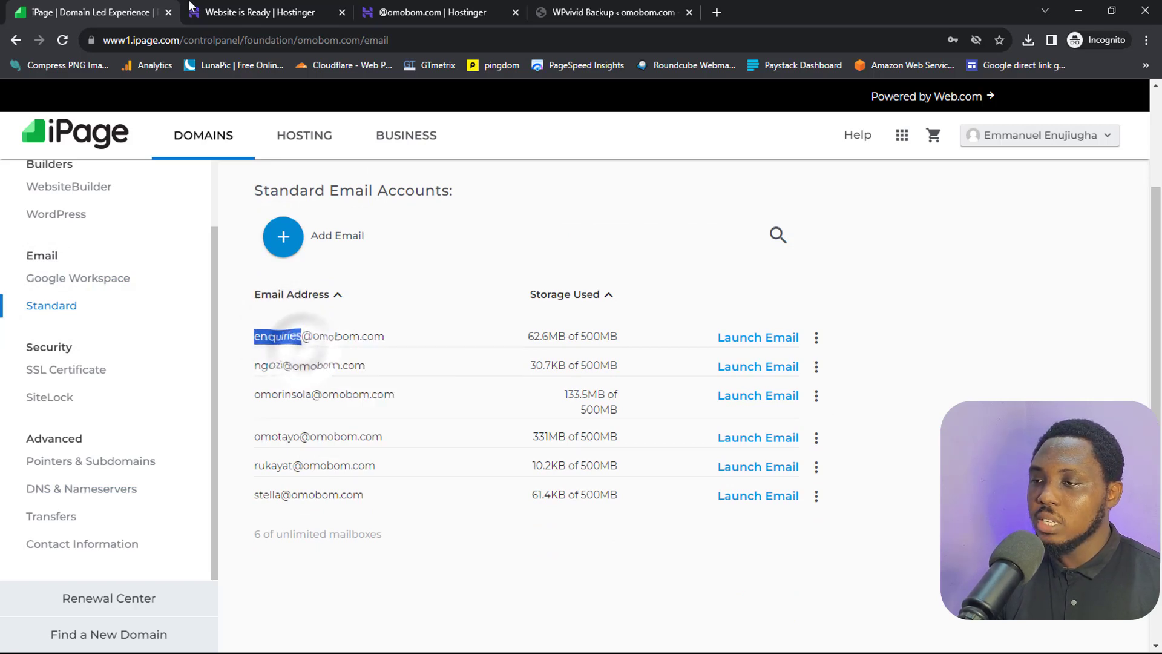
click(261, 11)
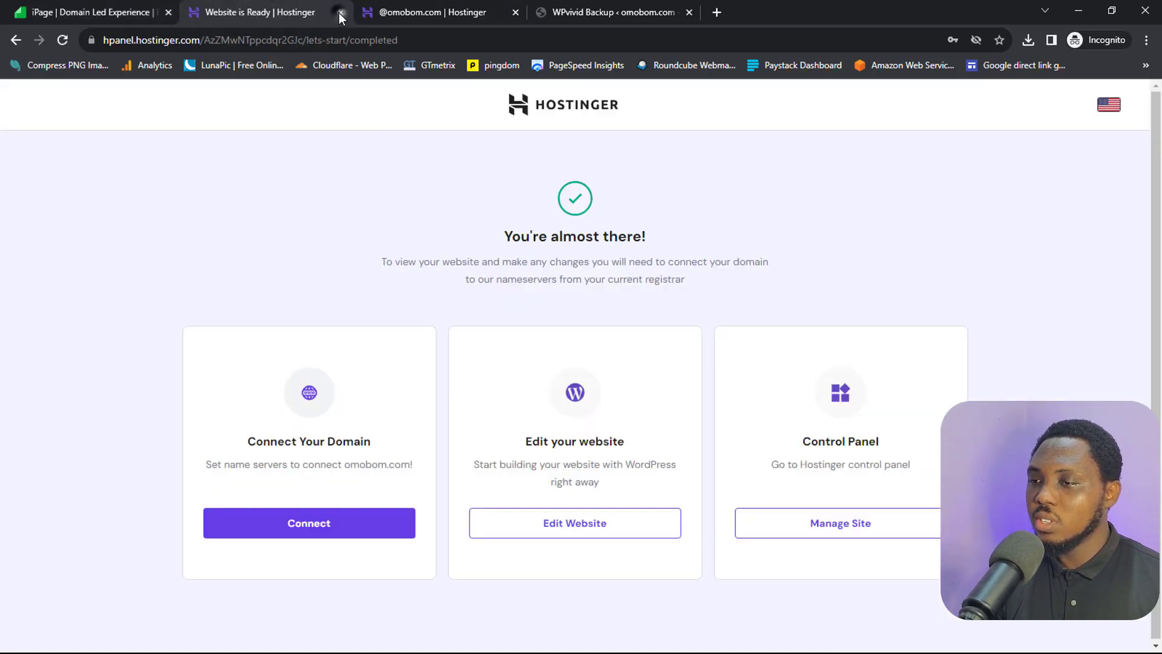
click(343, 12)
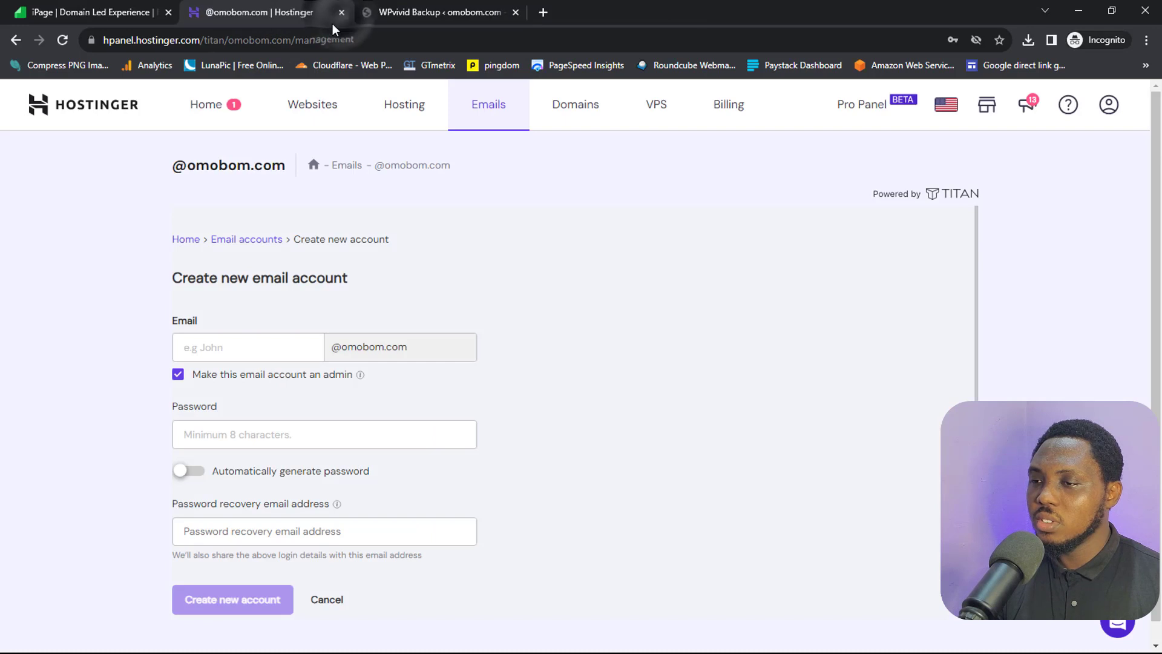
click(250, 347)
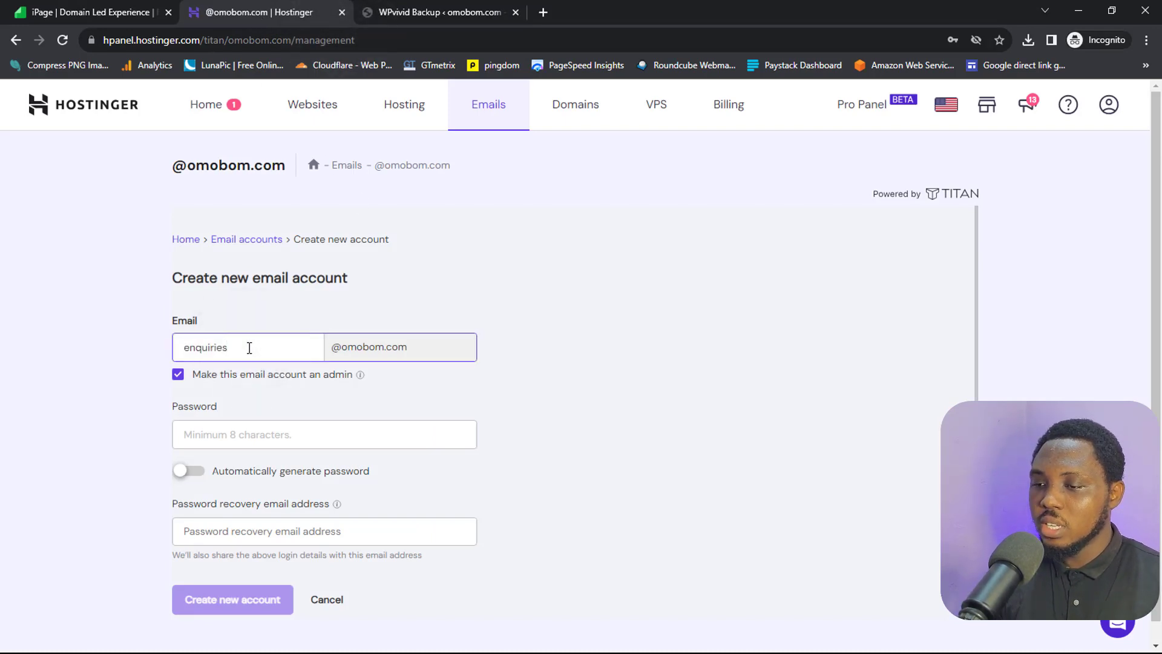
click(241, 439)
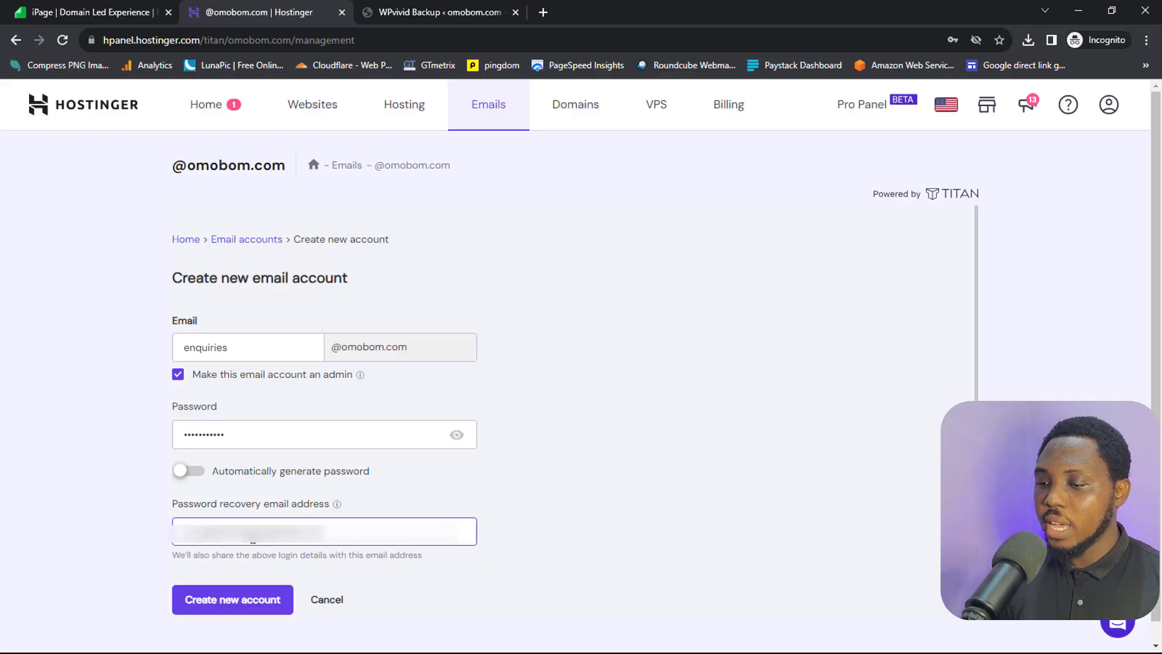
click(252, 602)
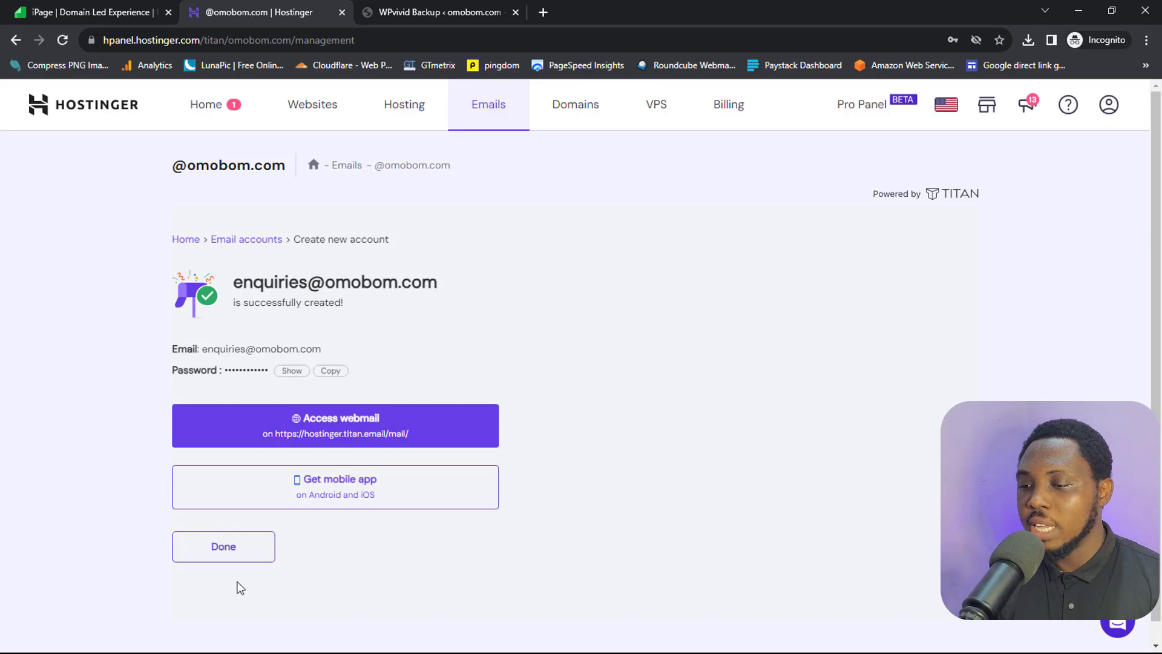
click(211, 550)
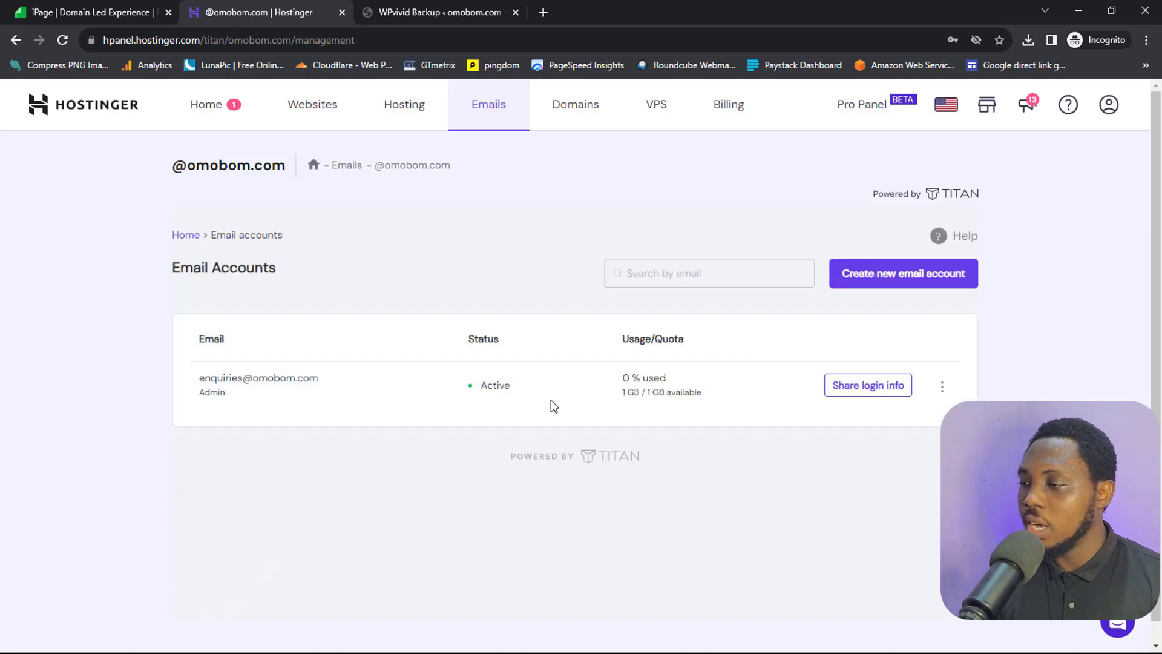
- Create further Titan mailboxes matching the remaining iPage accounts
click(885, 280)
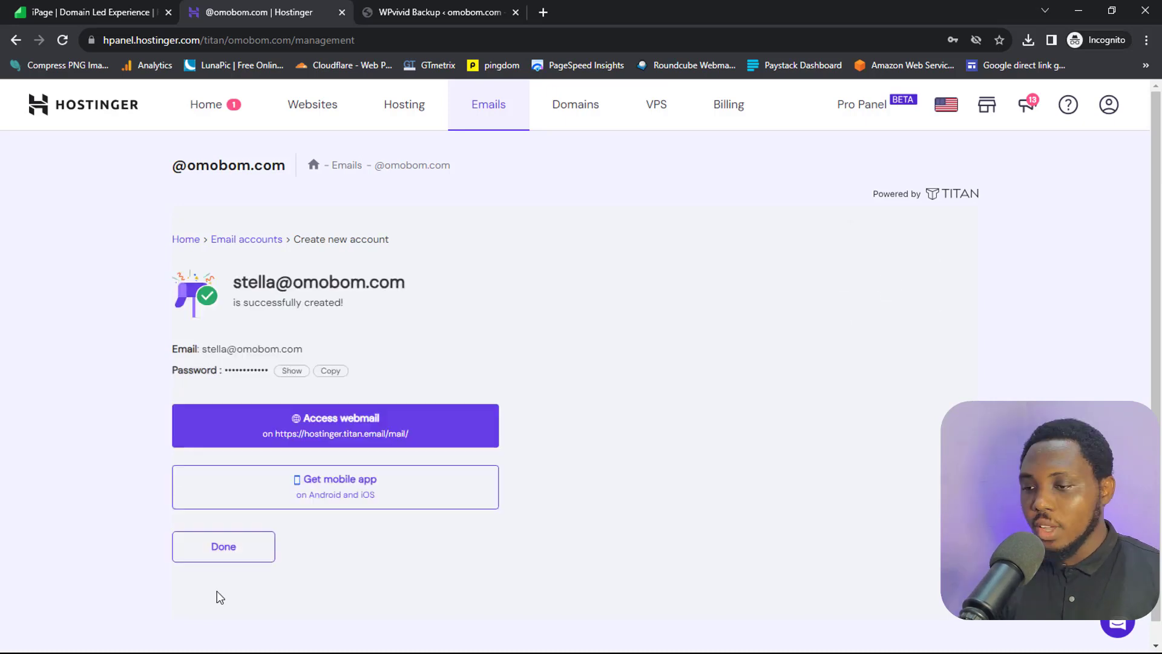
click(221, 548)
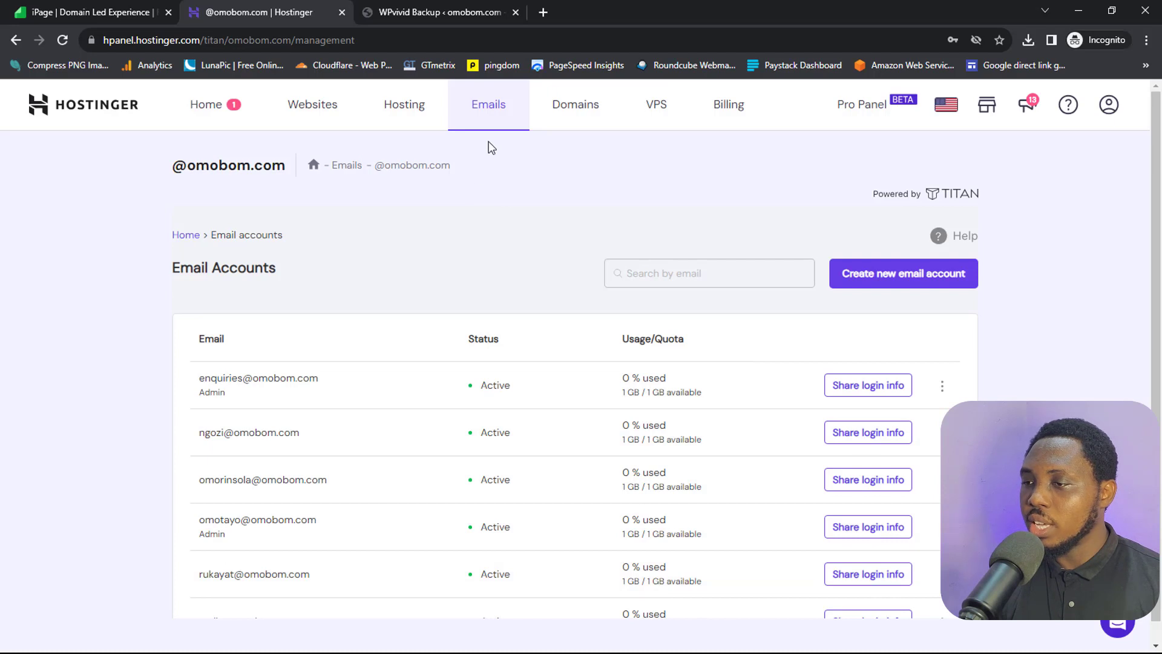
- Open the IMAP Import a mailbox form under omobom.com's Import Email Data
click(478, 114)
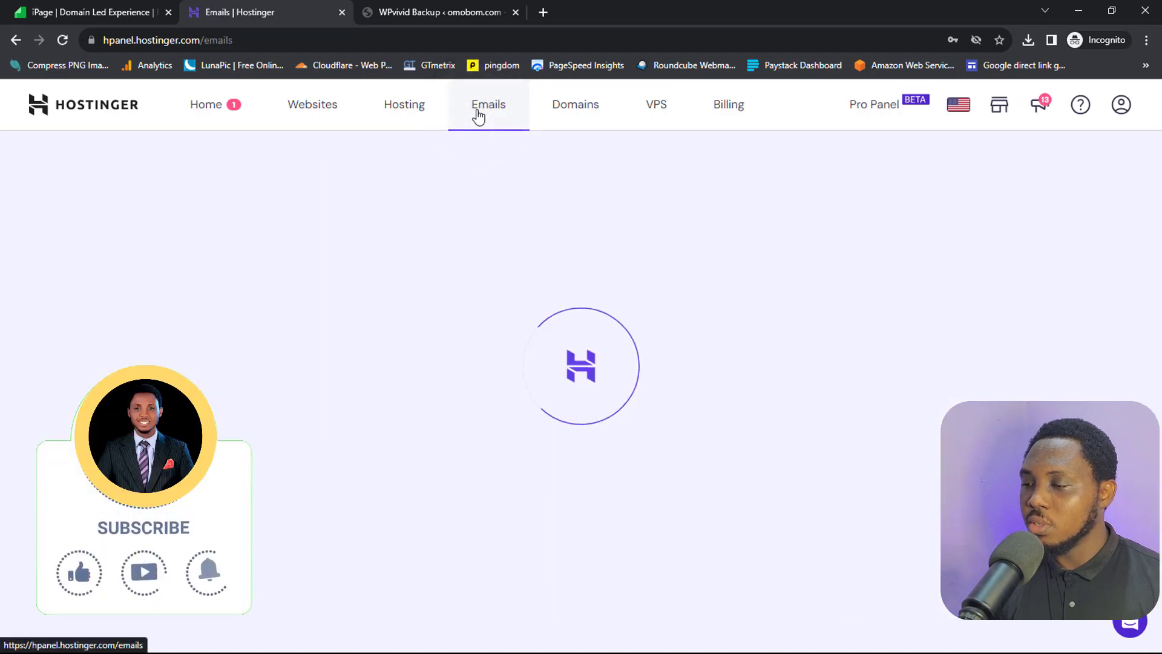
click(935, 272)
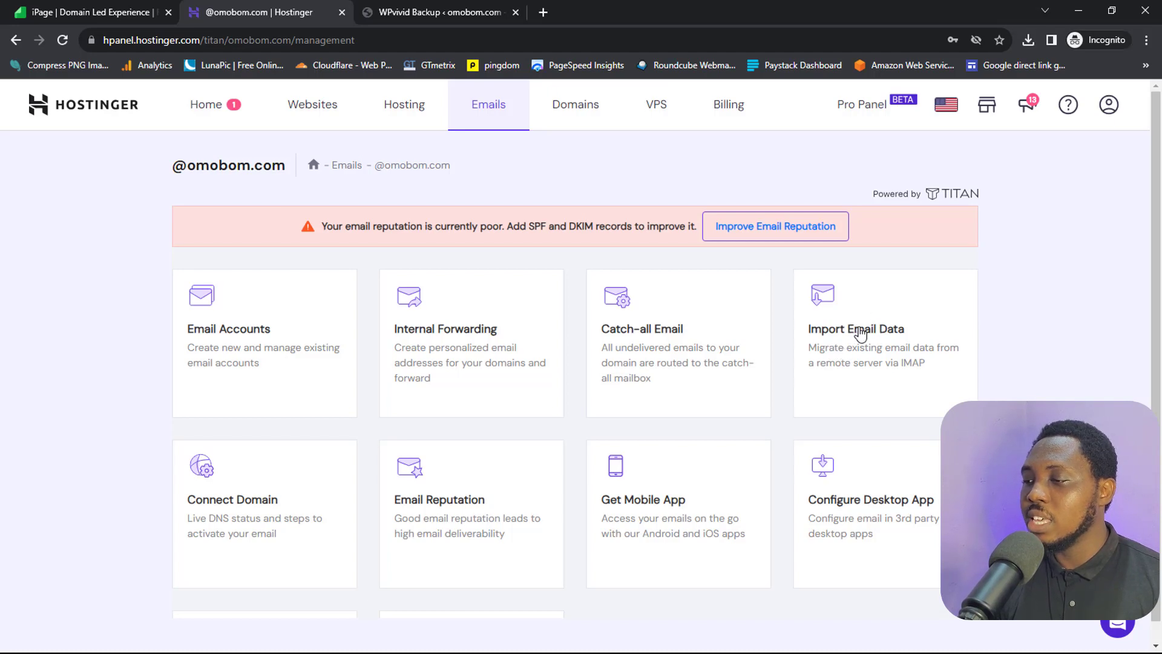
click(890, 333)
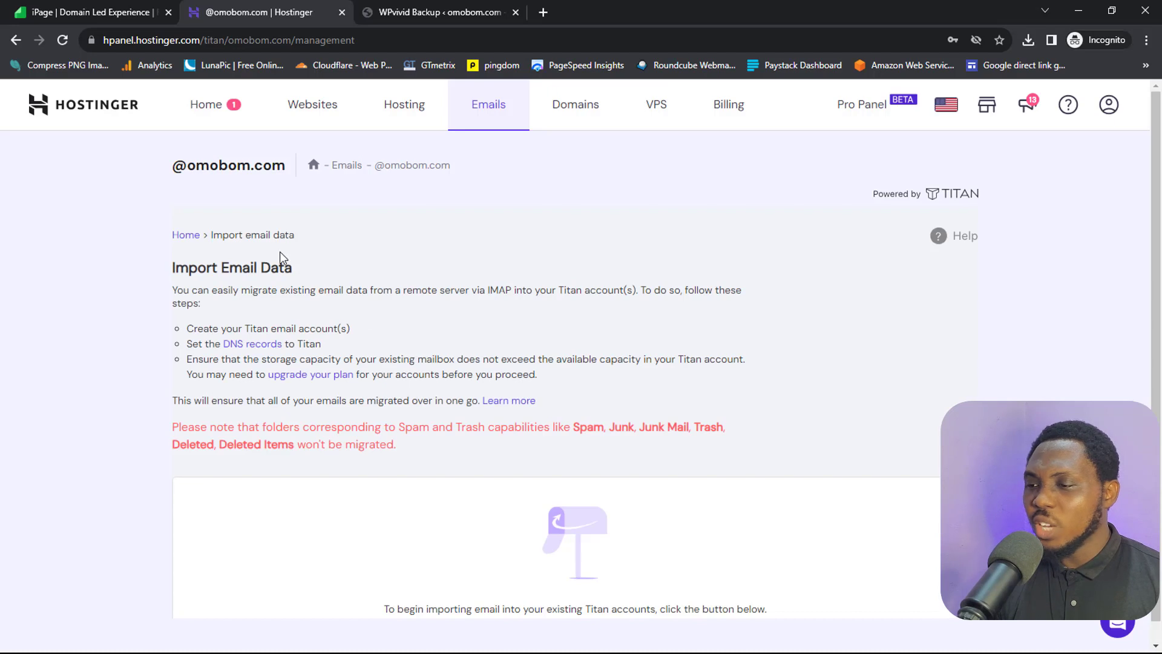
scroll(631, 268, down, 2)
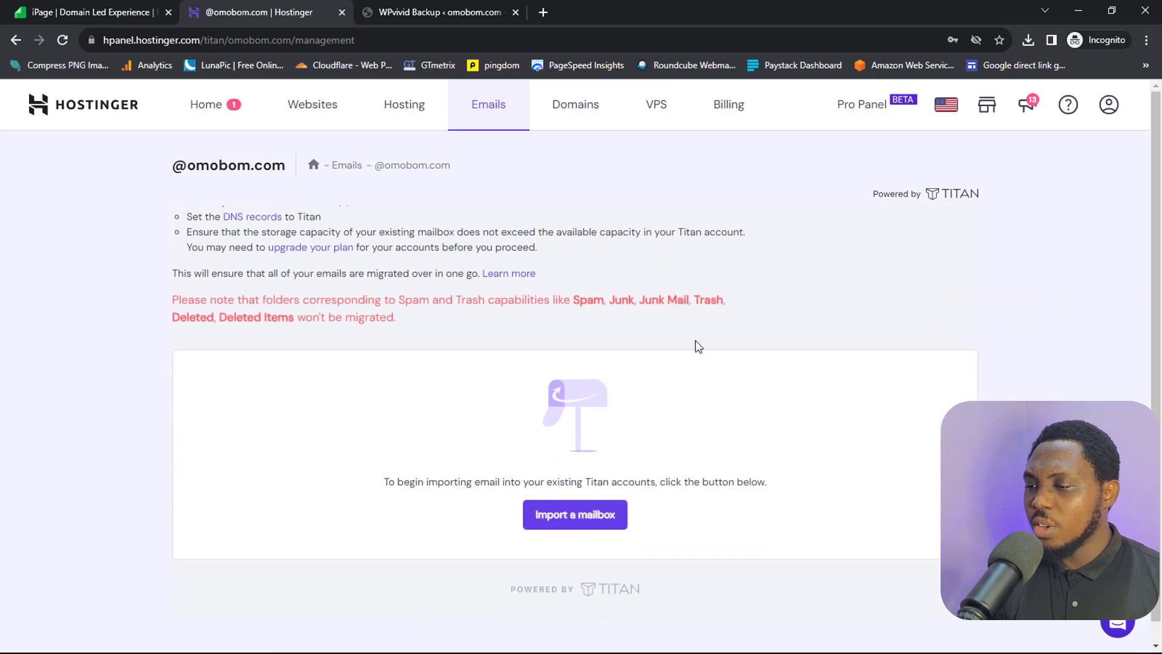
click(568, 524)
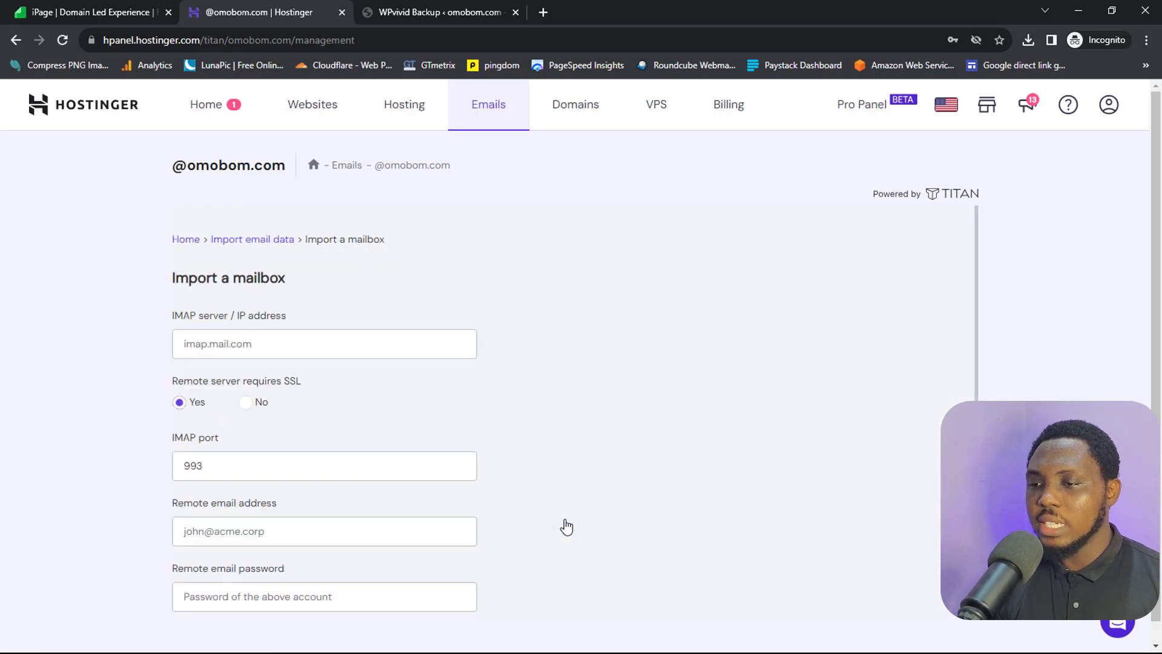
scroll(555, 448, down, 2)
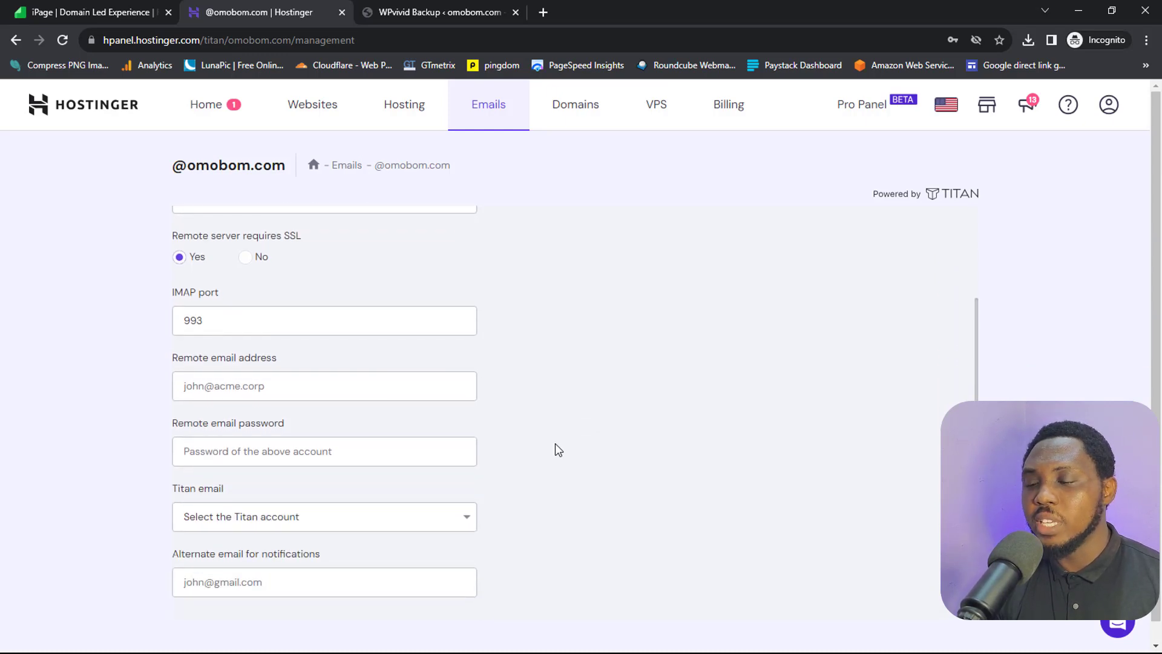
scroll(555, 442, up, 2)
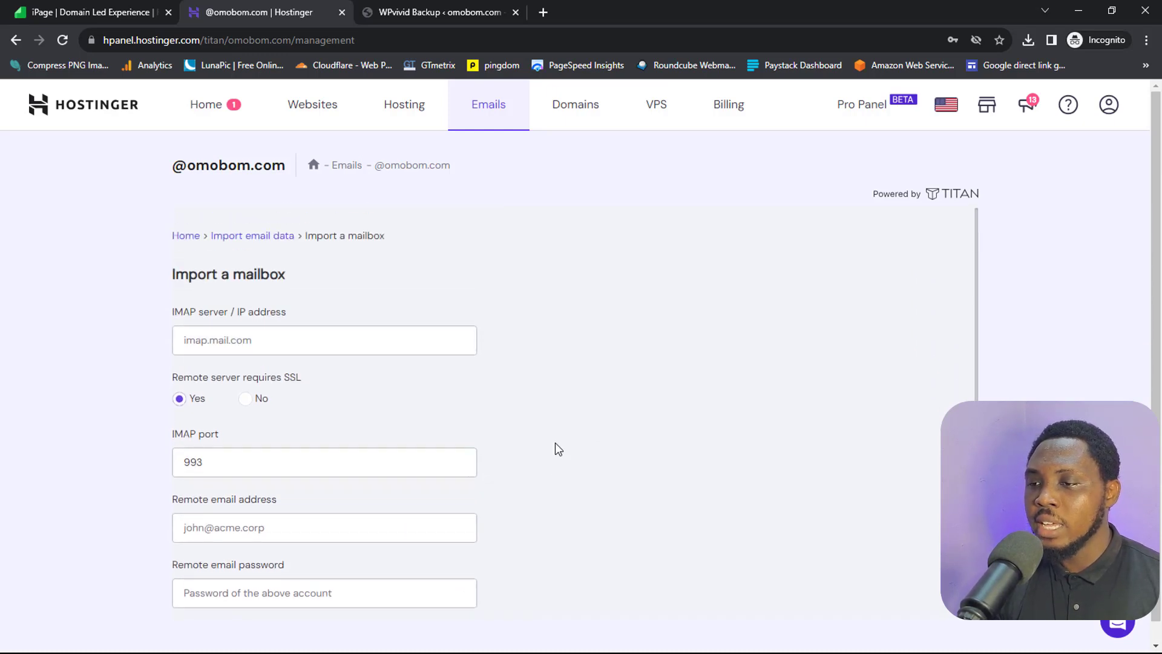
click(88, 12)
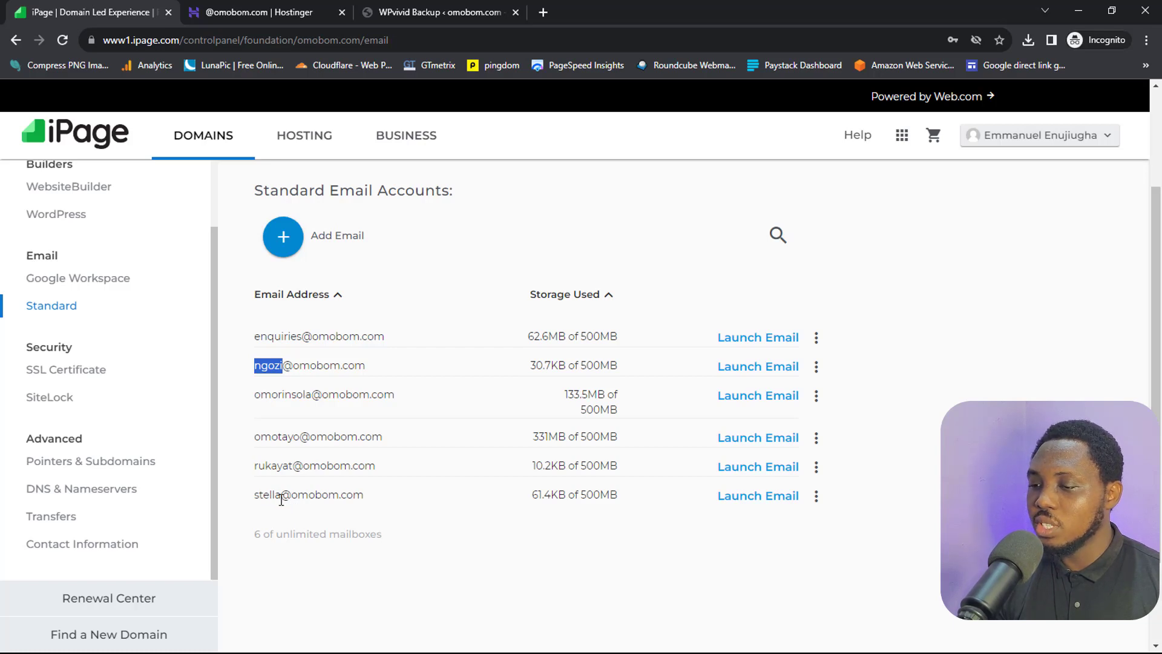
- Look up the mailbox's Outlook 2016 setup on iPage and copy the incoming server imap.ipage.com
click(816, 498)
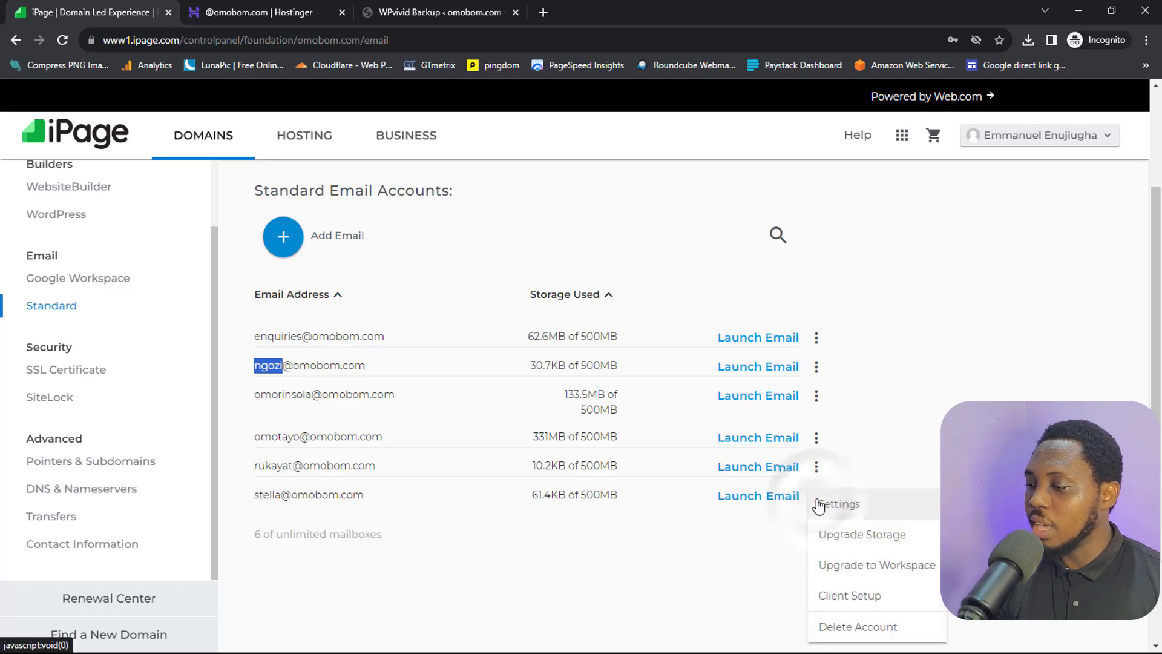
click(863, 598)
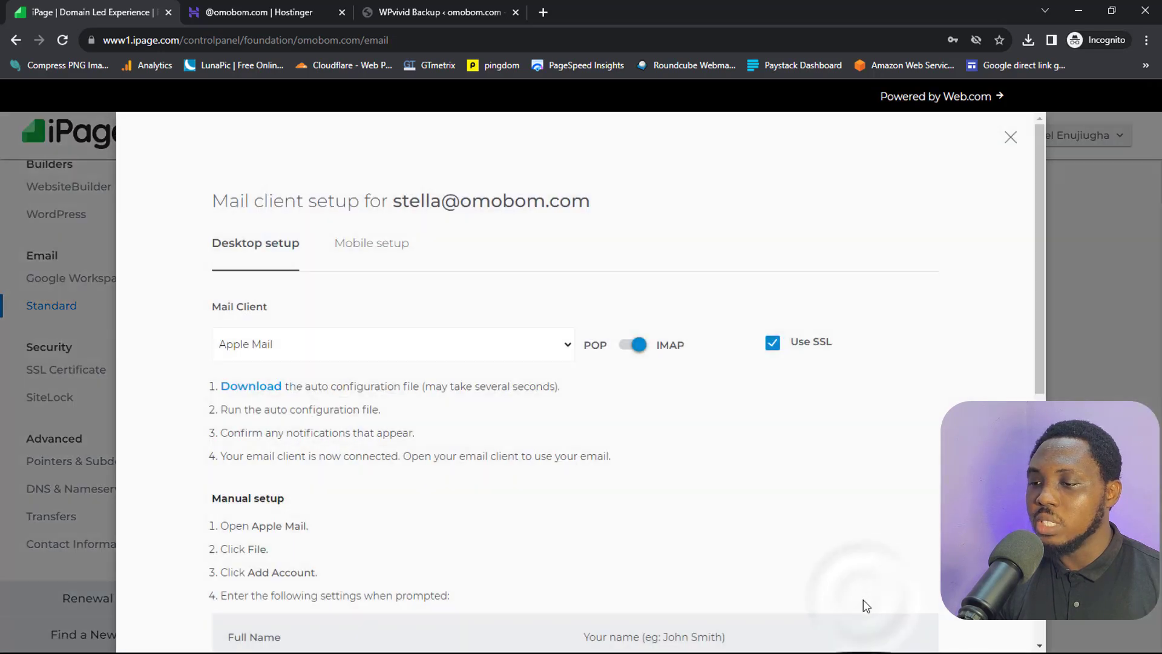
scroll(745, 454, down, 1)
click(264, 265)
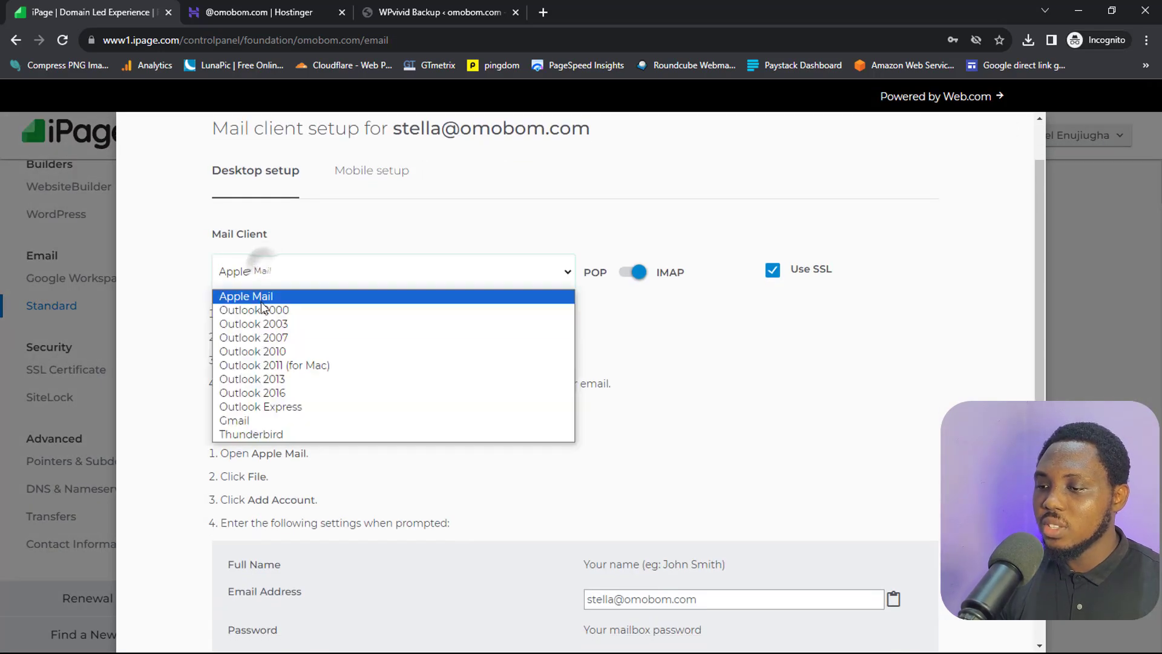
click(284, 398)
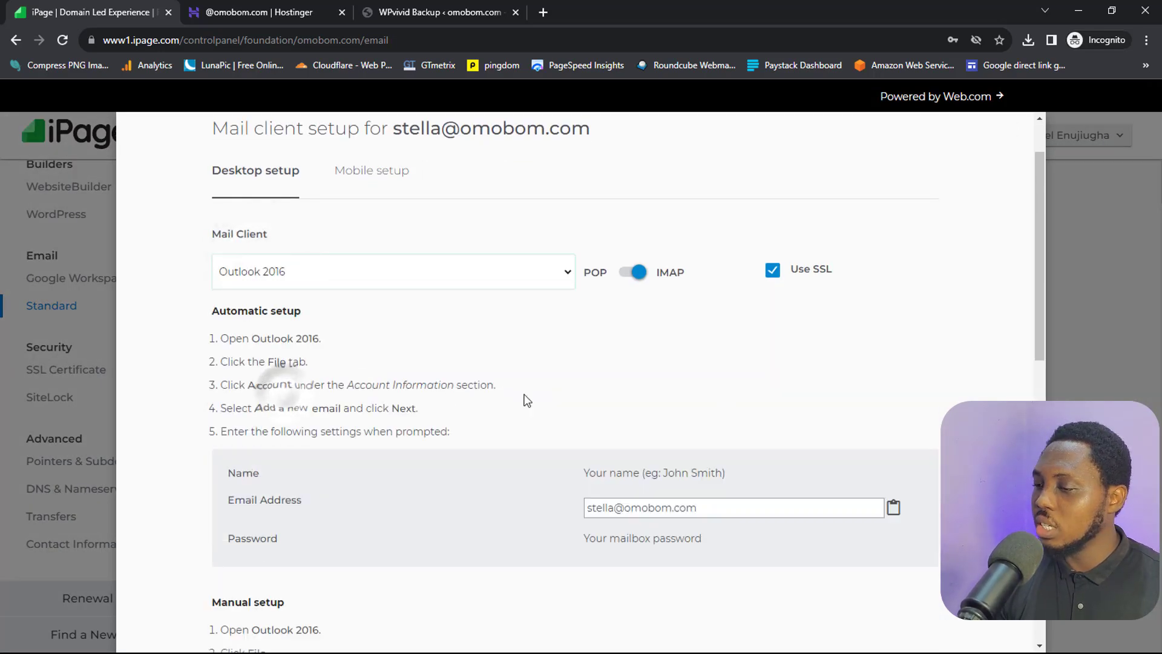
scroll(760, 381, down, 7)
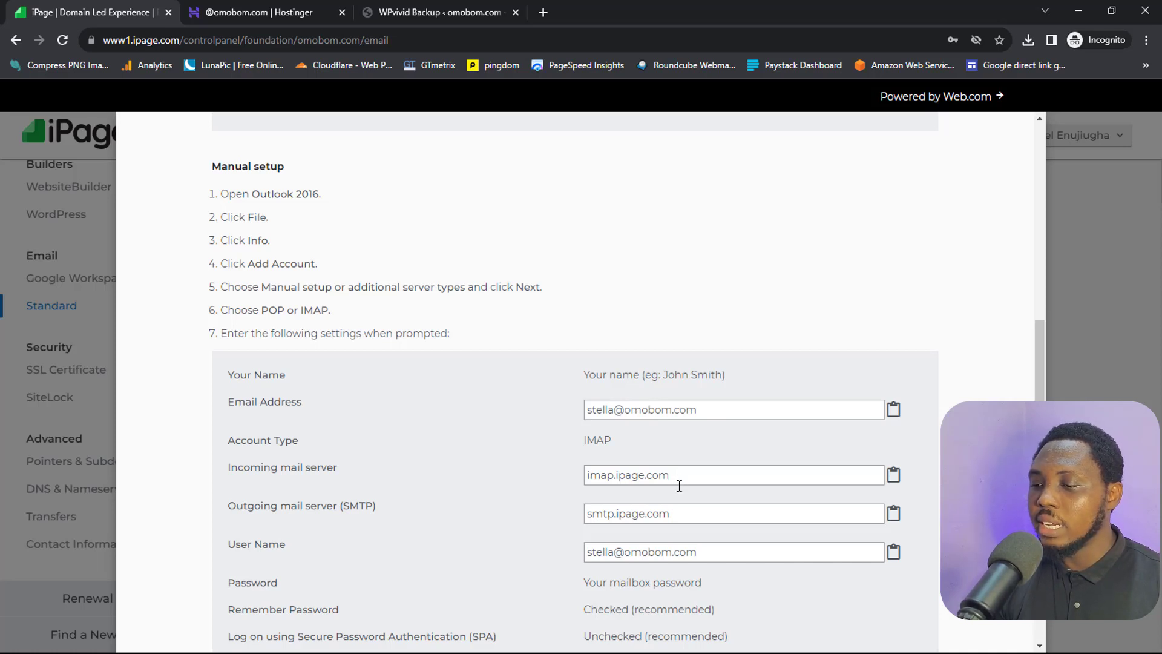
scroll(680, 486, down, 1)
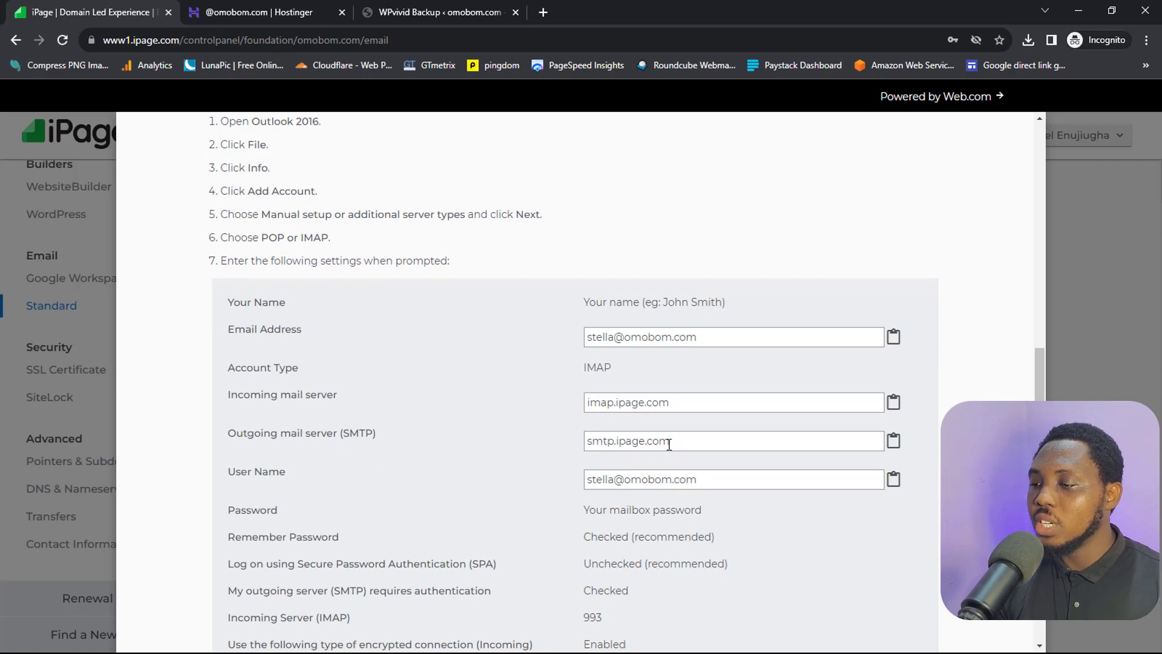
drag(684, 404, 586, 403)
key(ctrl+c)
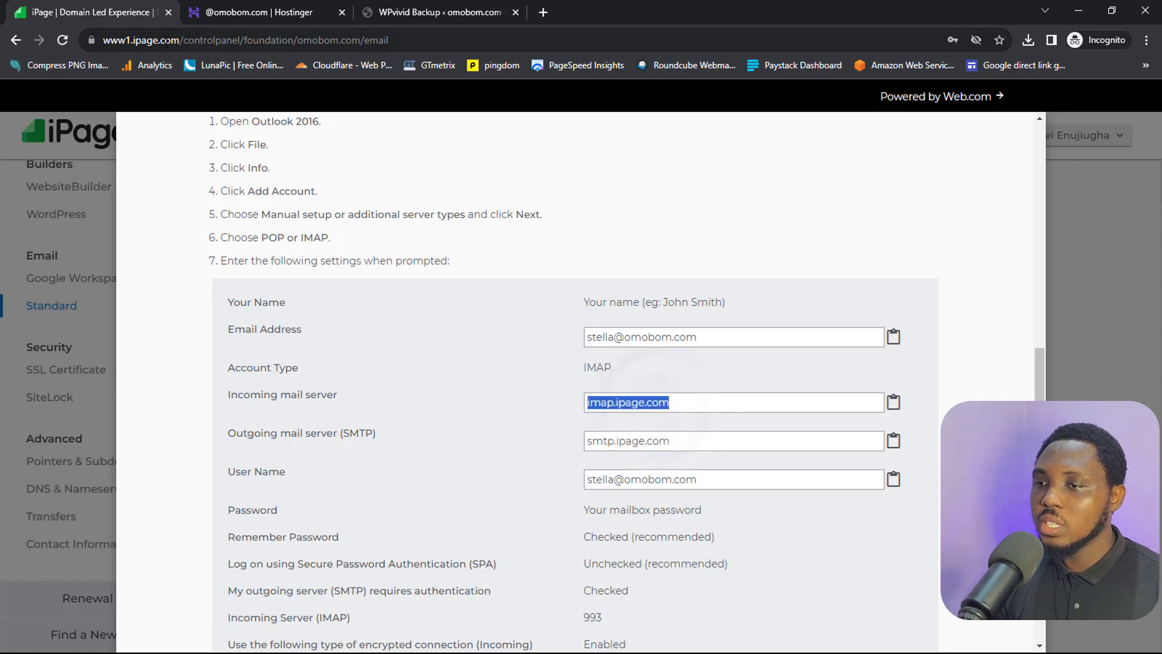
click(238, 7)
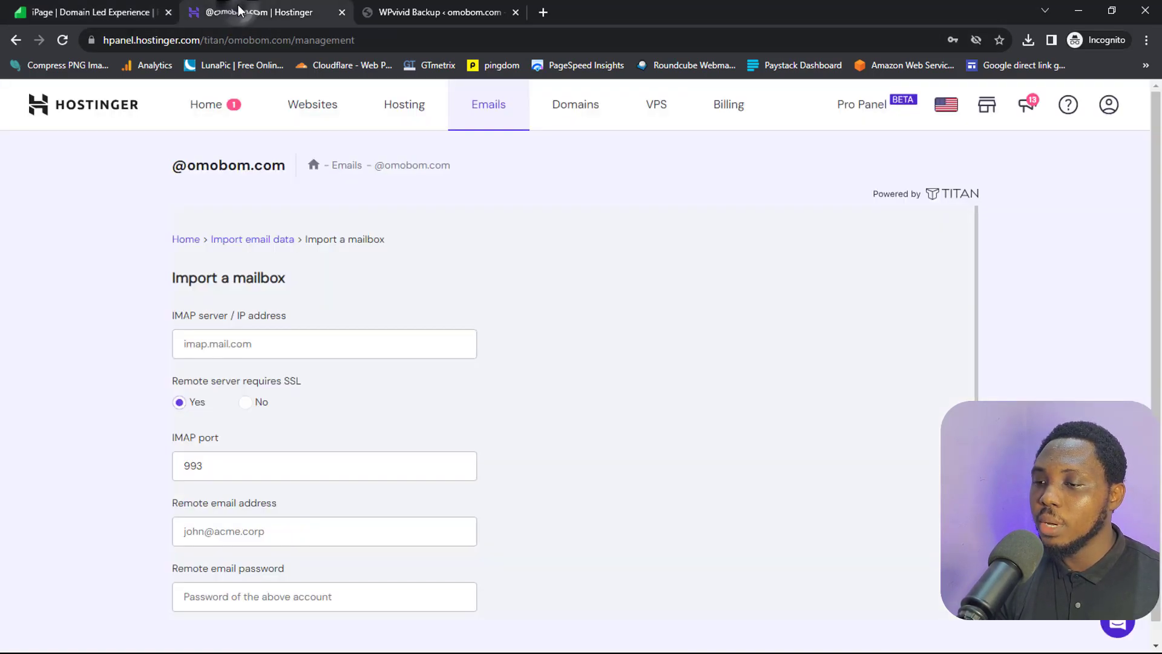
- Submit an import from imap.ipage.com with the remote address, password and an alternate notification email
click(255, 342)
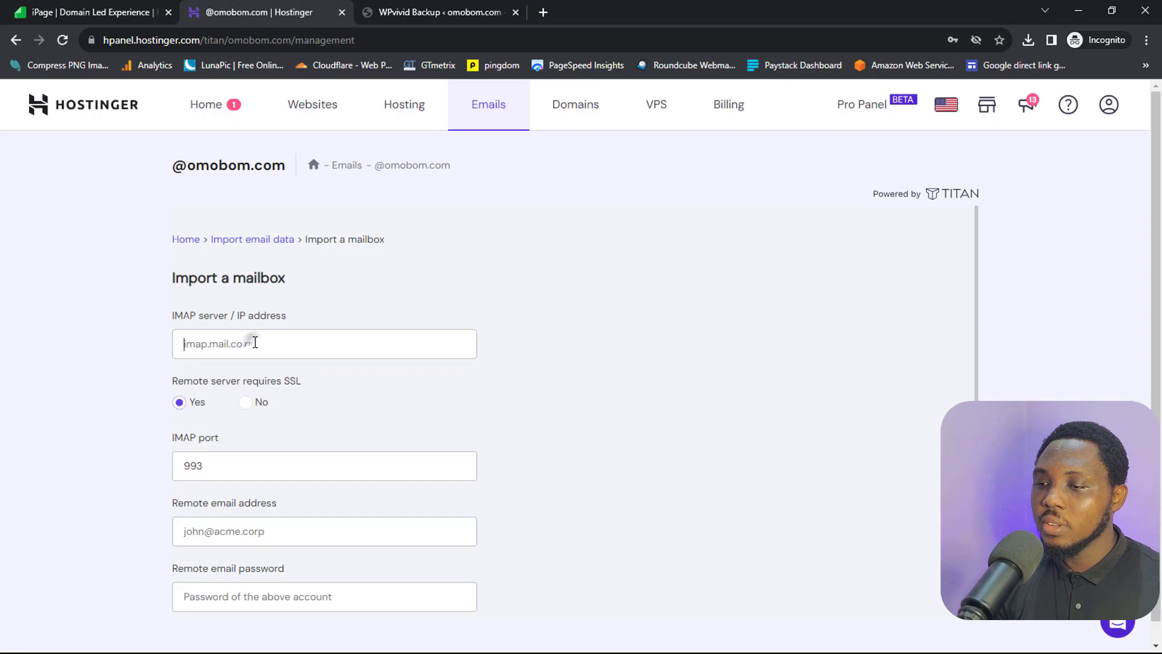
key(ctrl+v)
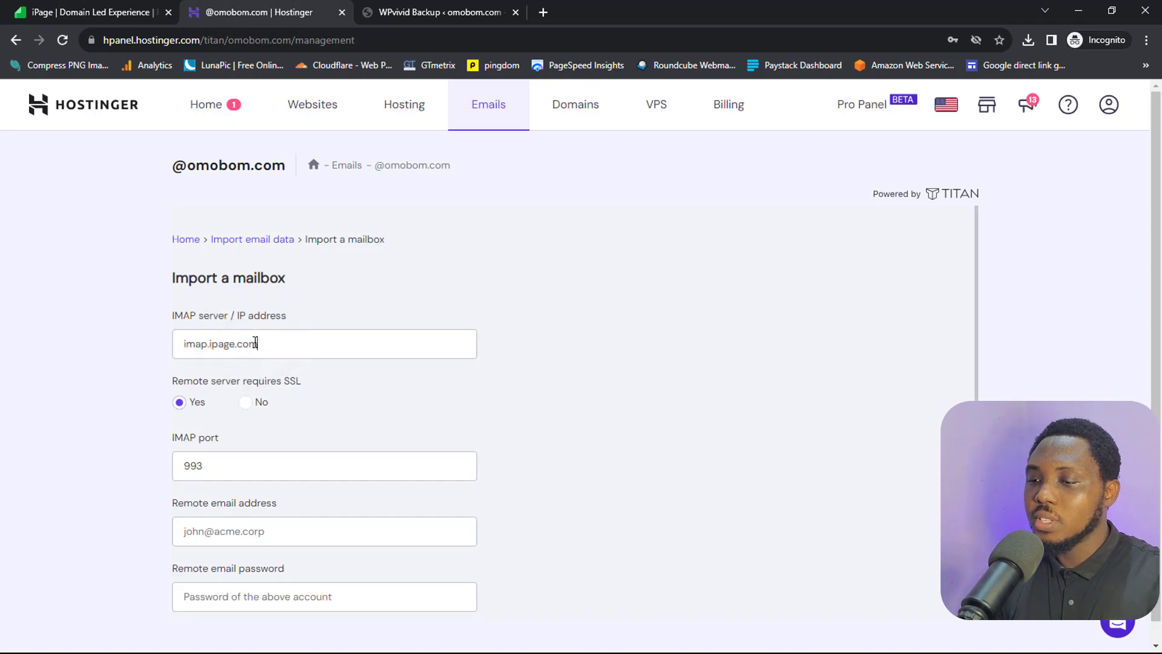
scroll(255, 344, down, 2)
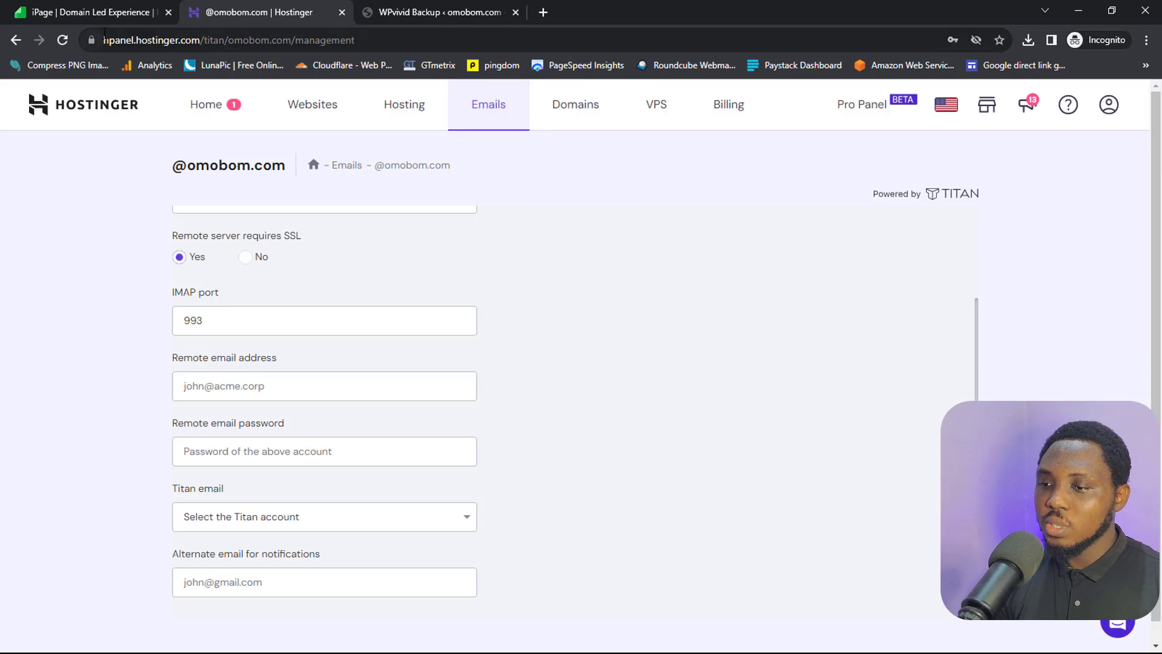
click(208, 378)
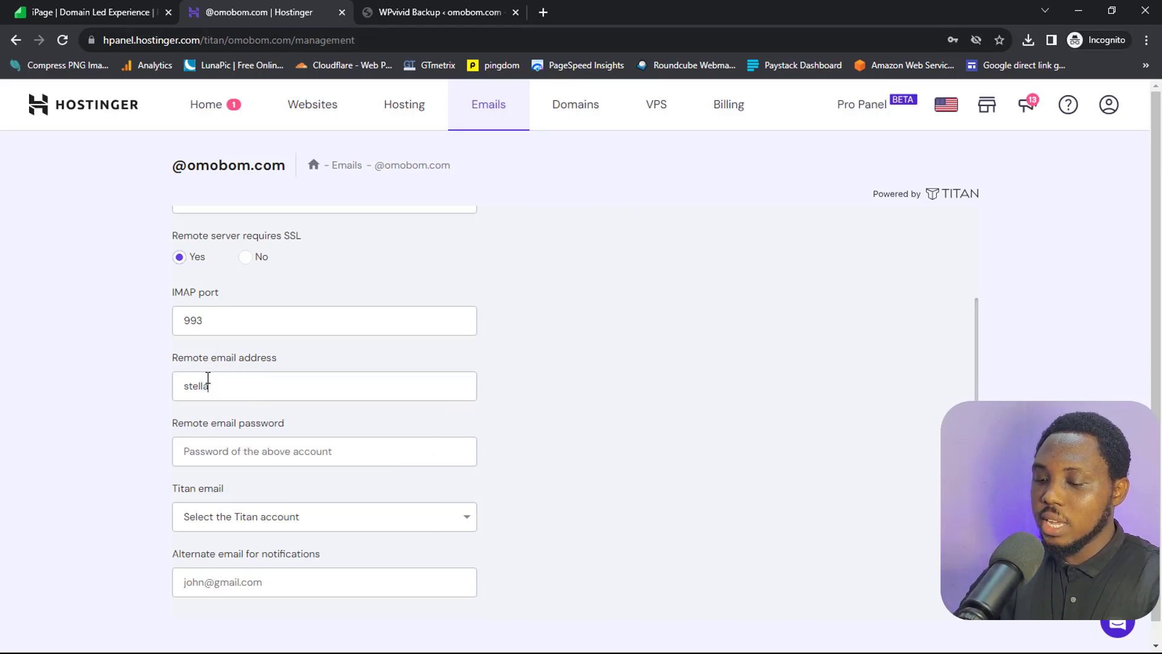
click(221, 457)
key(ctrl+v)
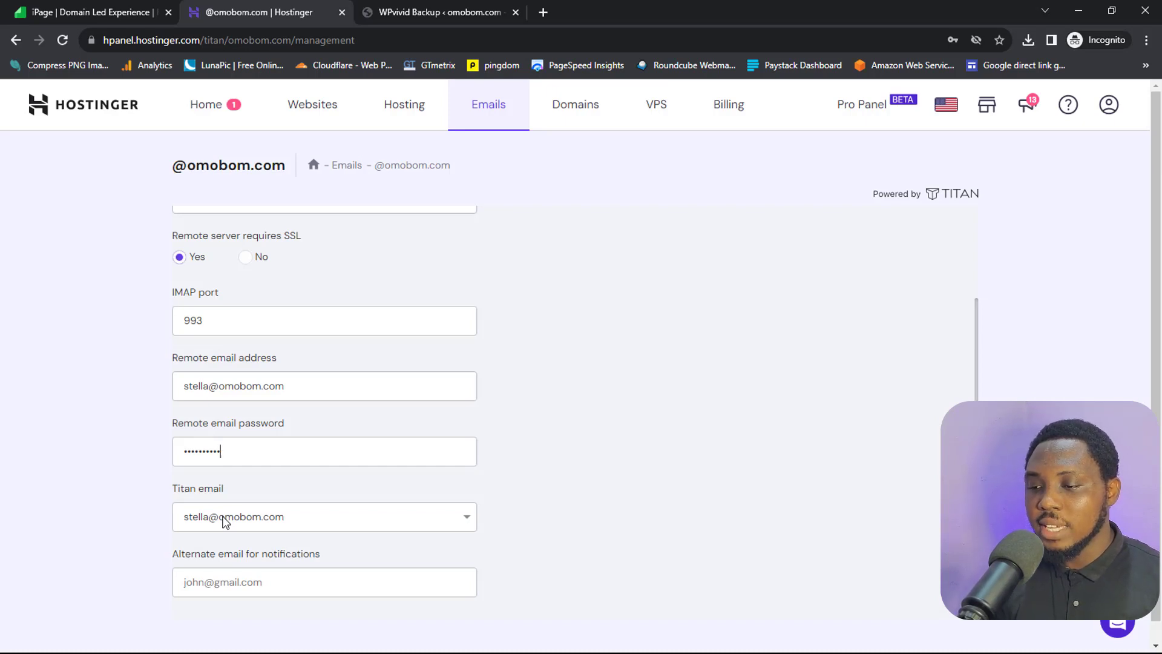
click(206, 586)
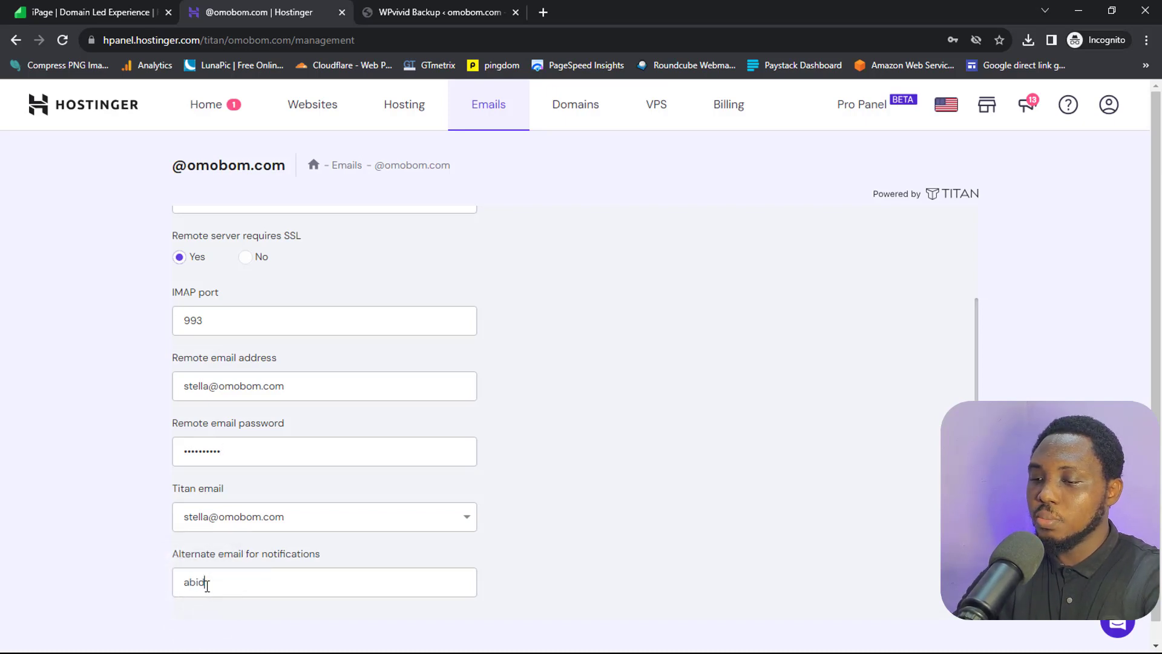
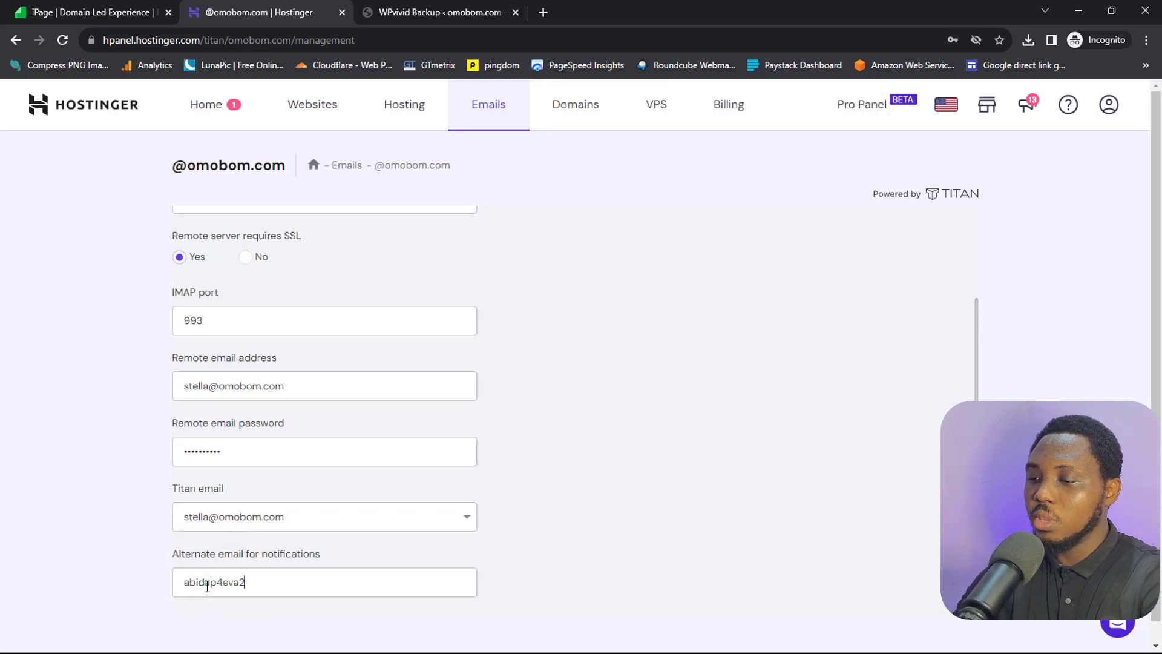
scroll(585, 494, down, 1)
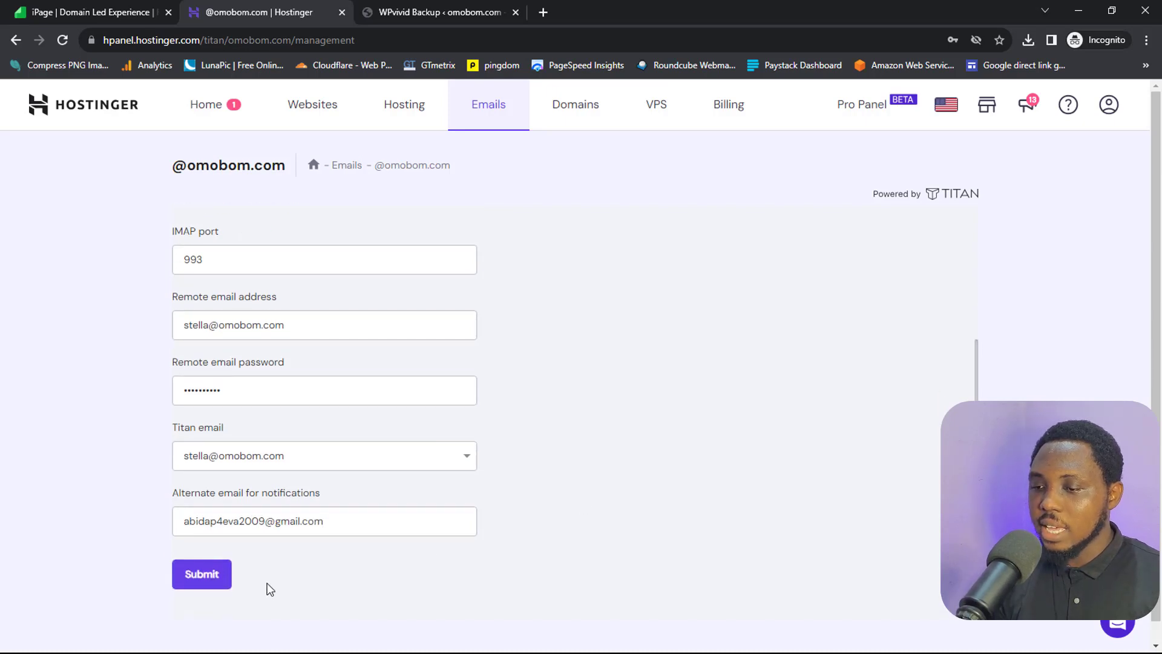
click(206, 578)
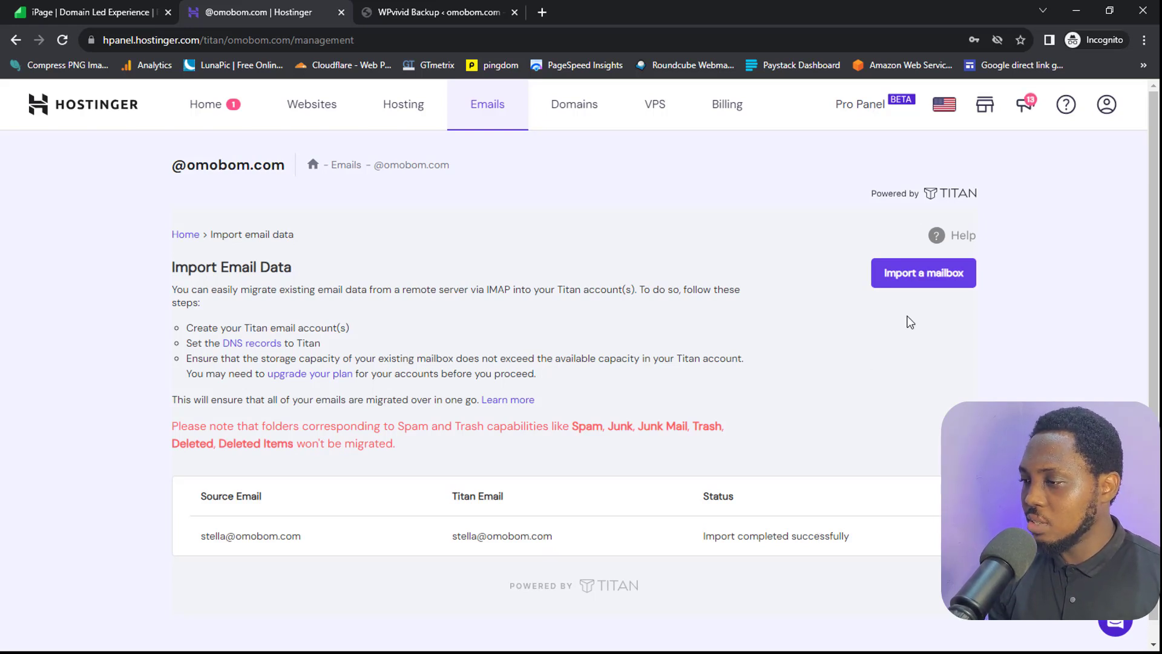
- Queue another mailbox import and check that account's details on iPage
click(909, 275)
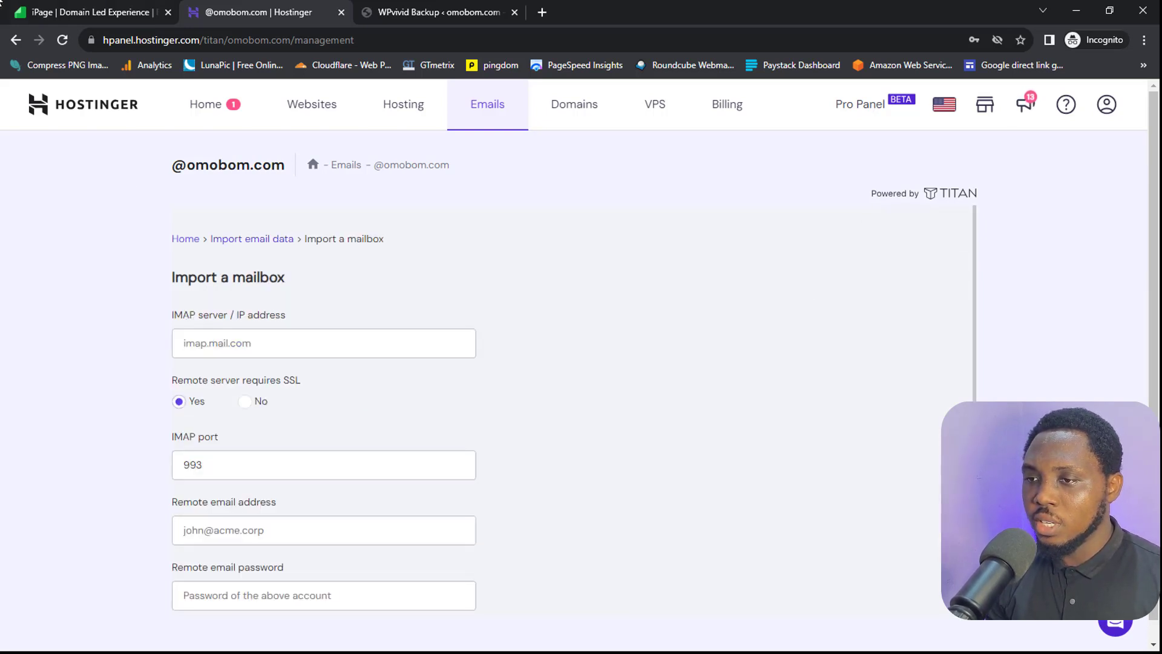
click(76, 8)
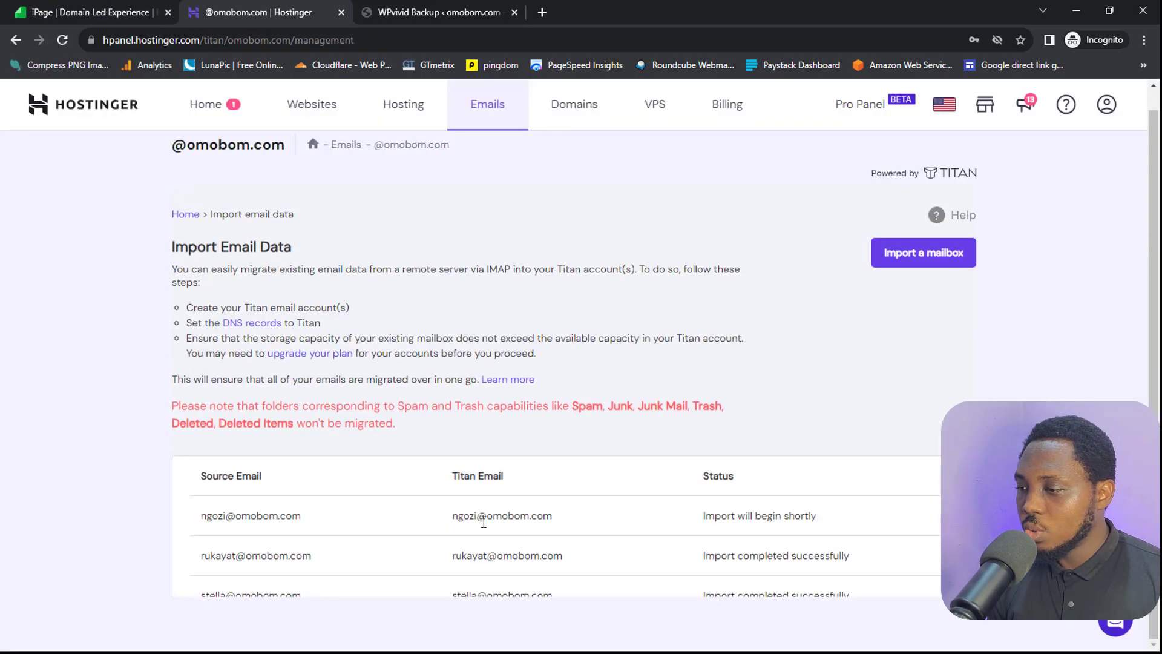
scroll(569, 600, down, 2)
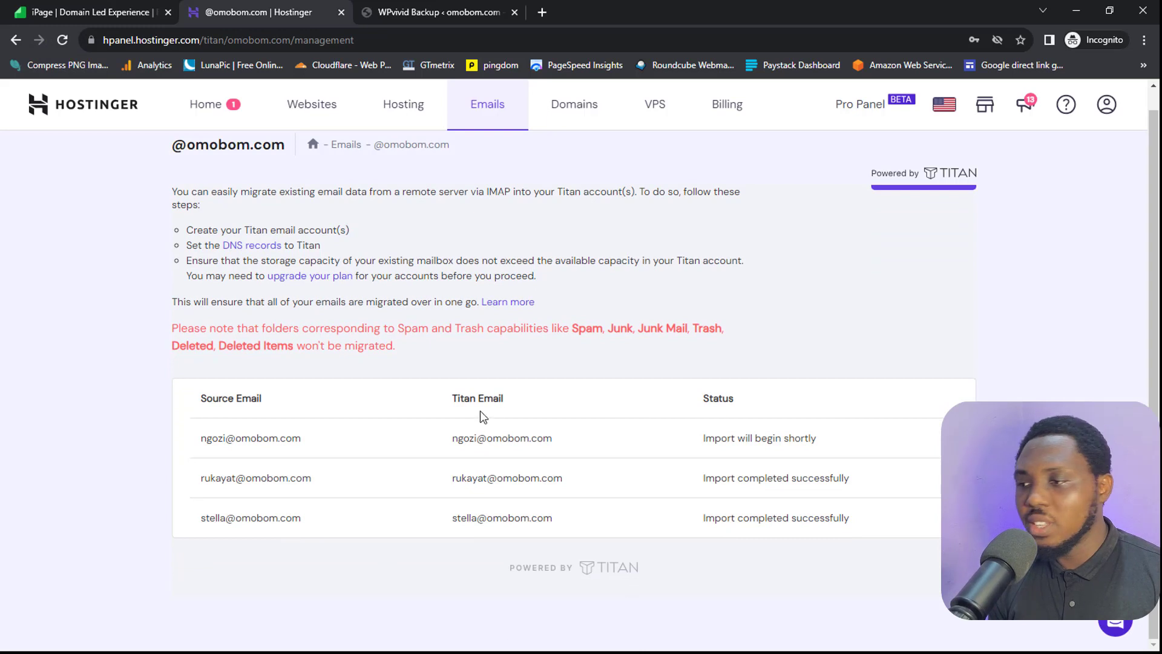
scroll(552, 533, up, 2)
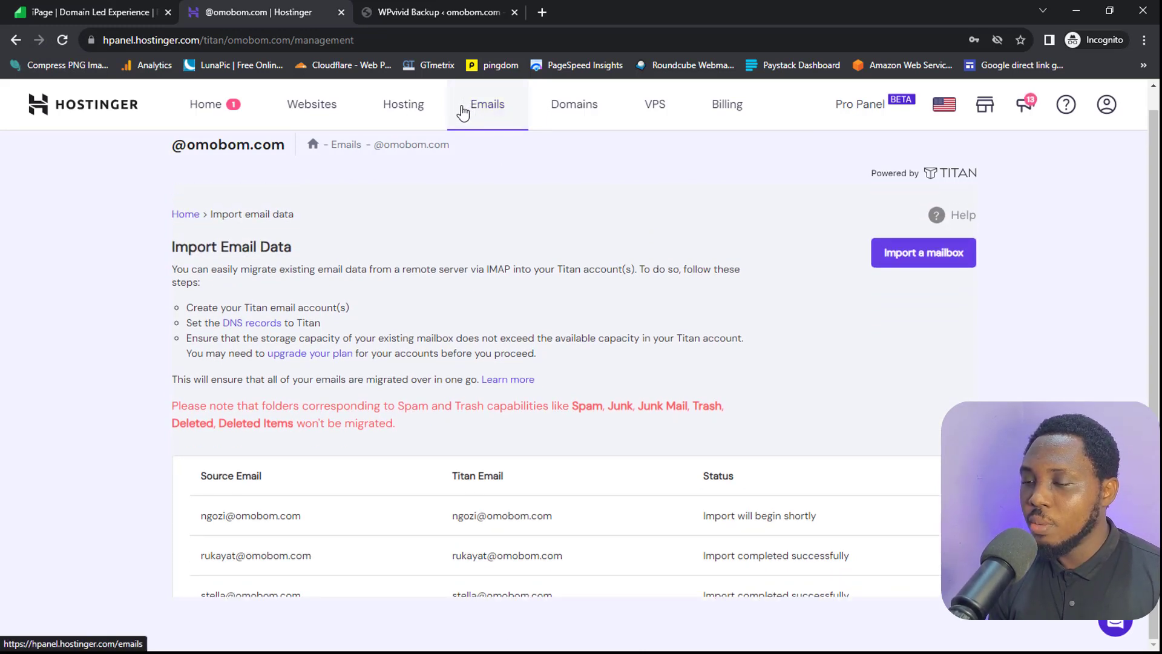
- Open Access Webmail for the last account in Titan's Email Accounts list
click(192, 219)
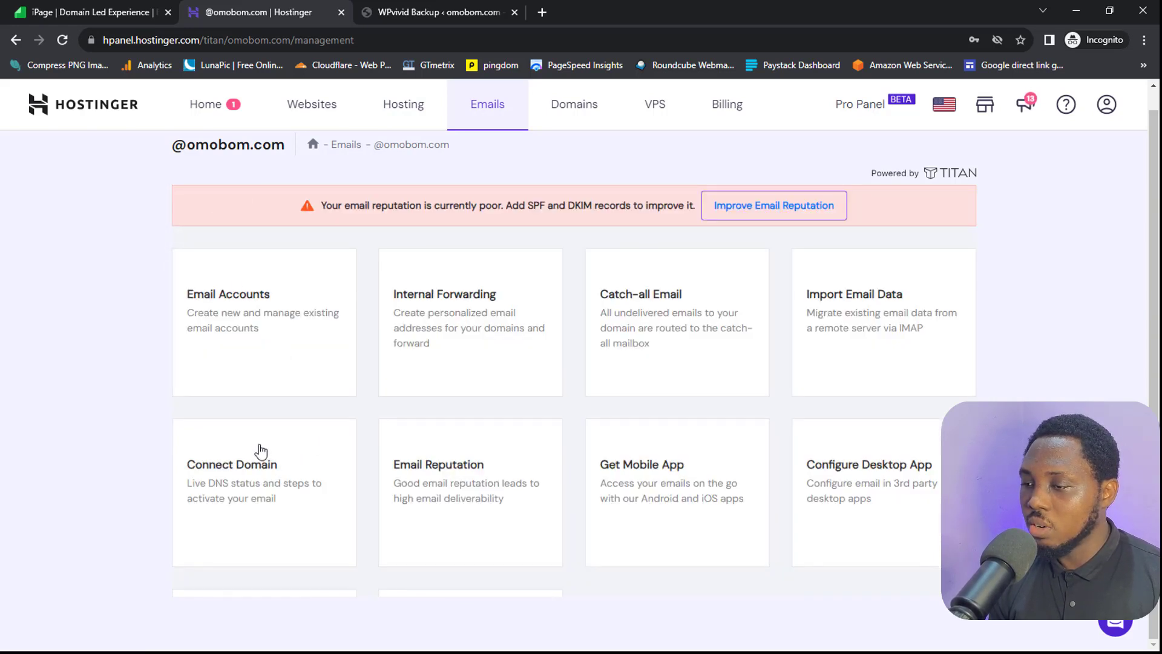
click(235, 343)
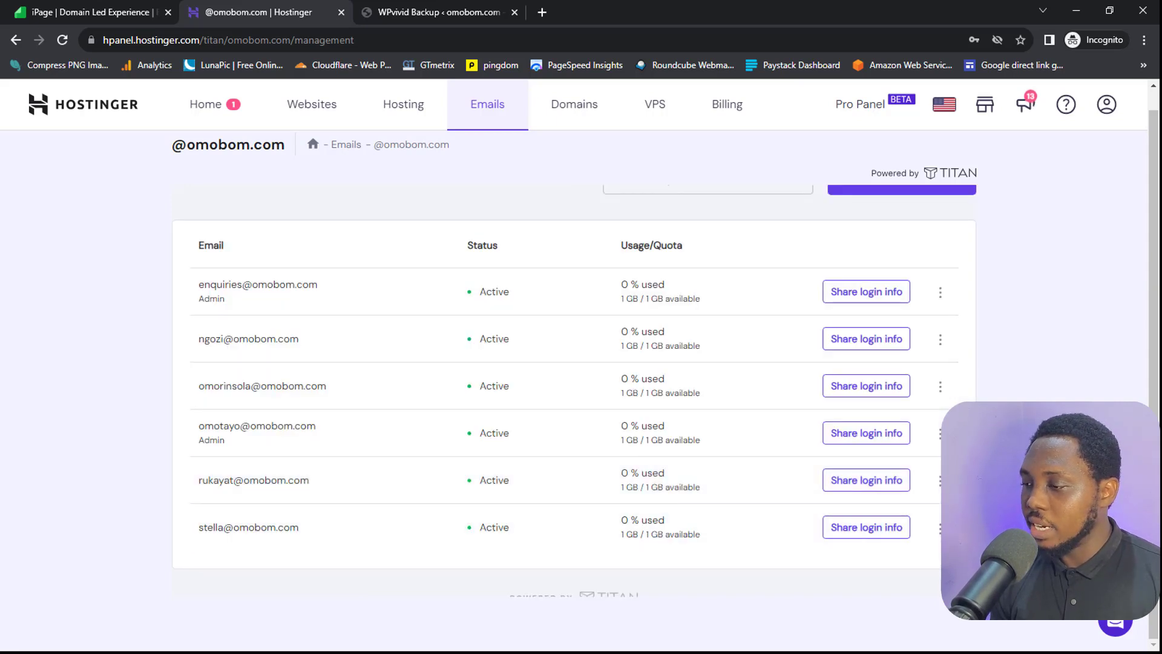
click(939, 528)
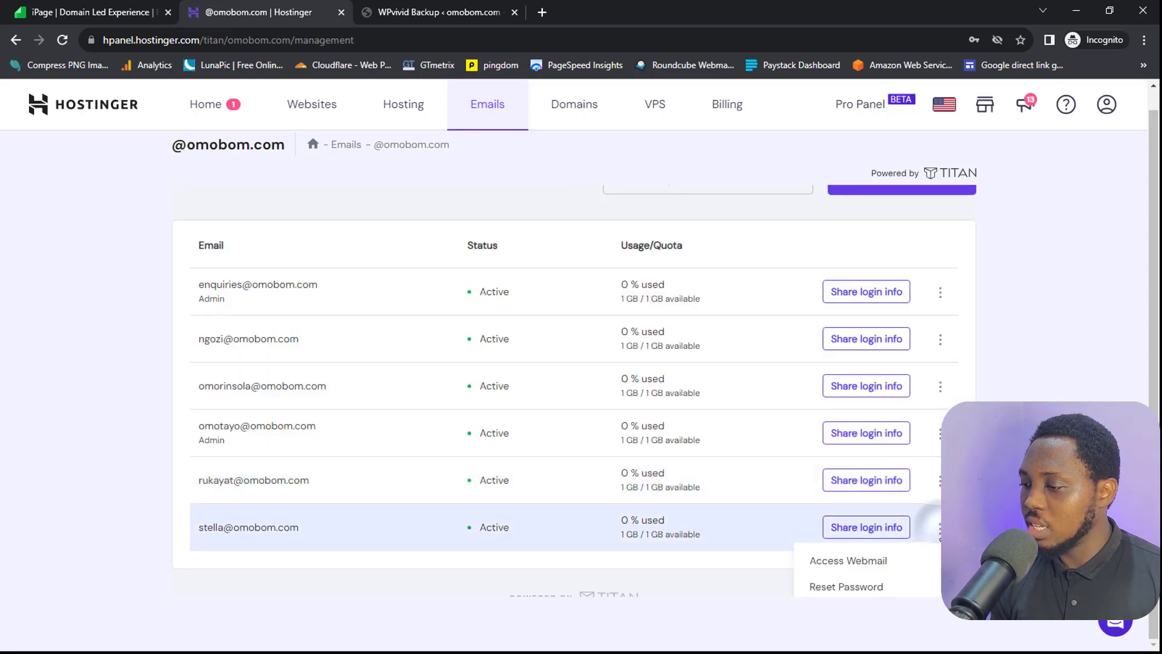
click(849, 561)
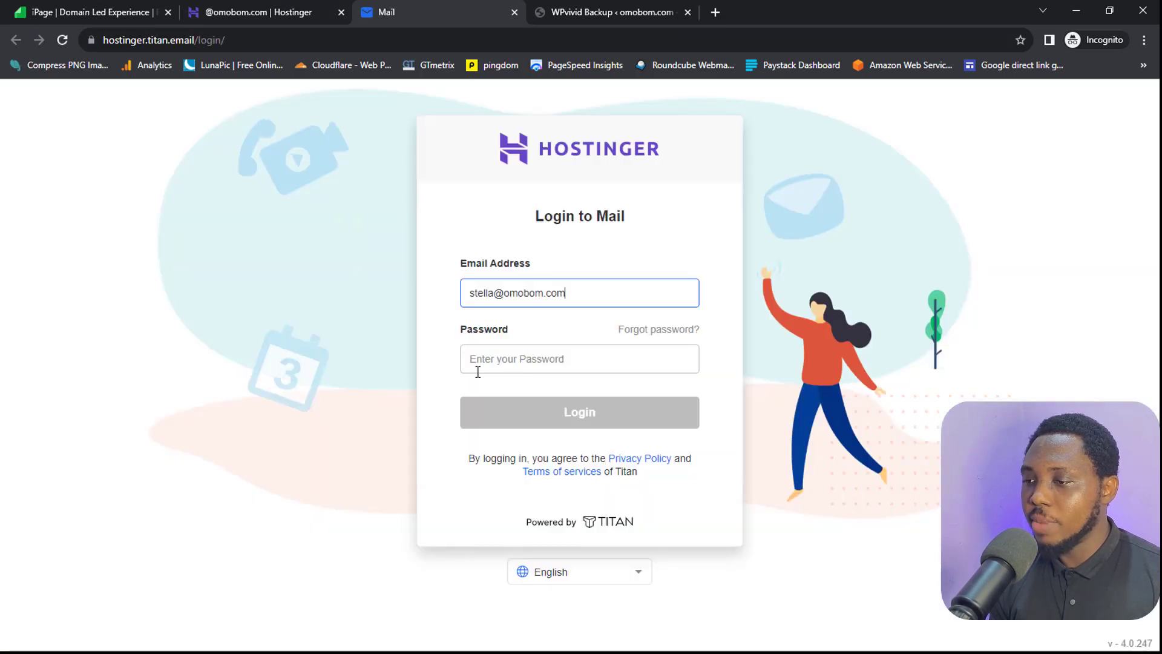
- Log in to Titan Webmail with the mailbox password, check the inbox, then close that tab
click(476, 358)
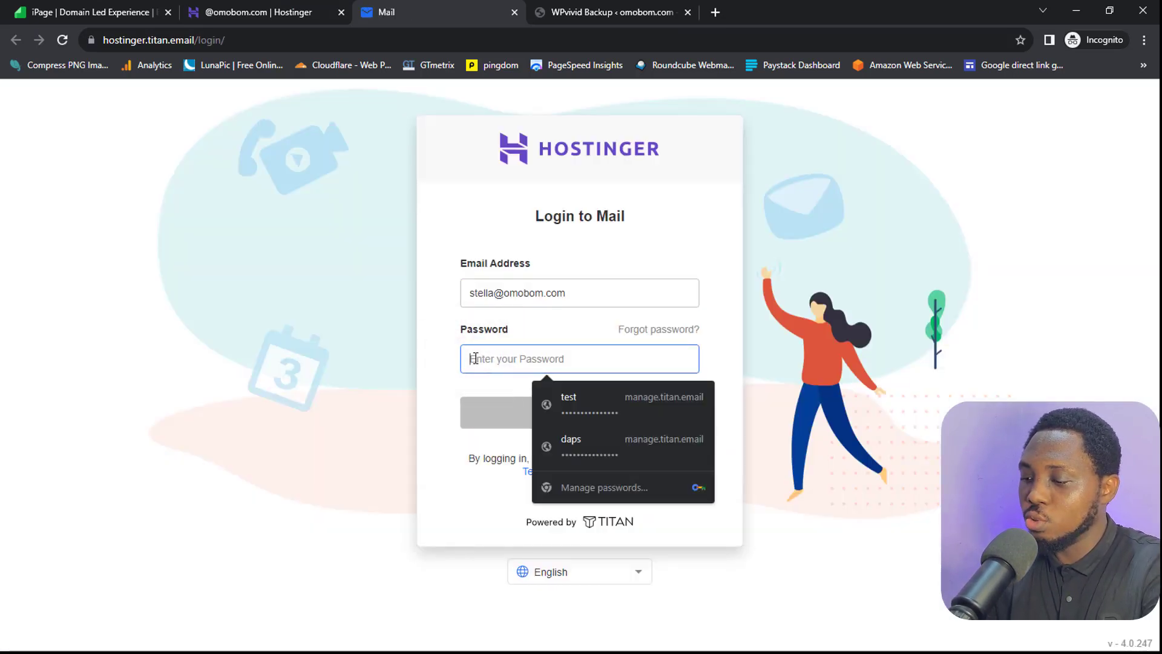
text(•••••••••••)
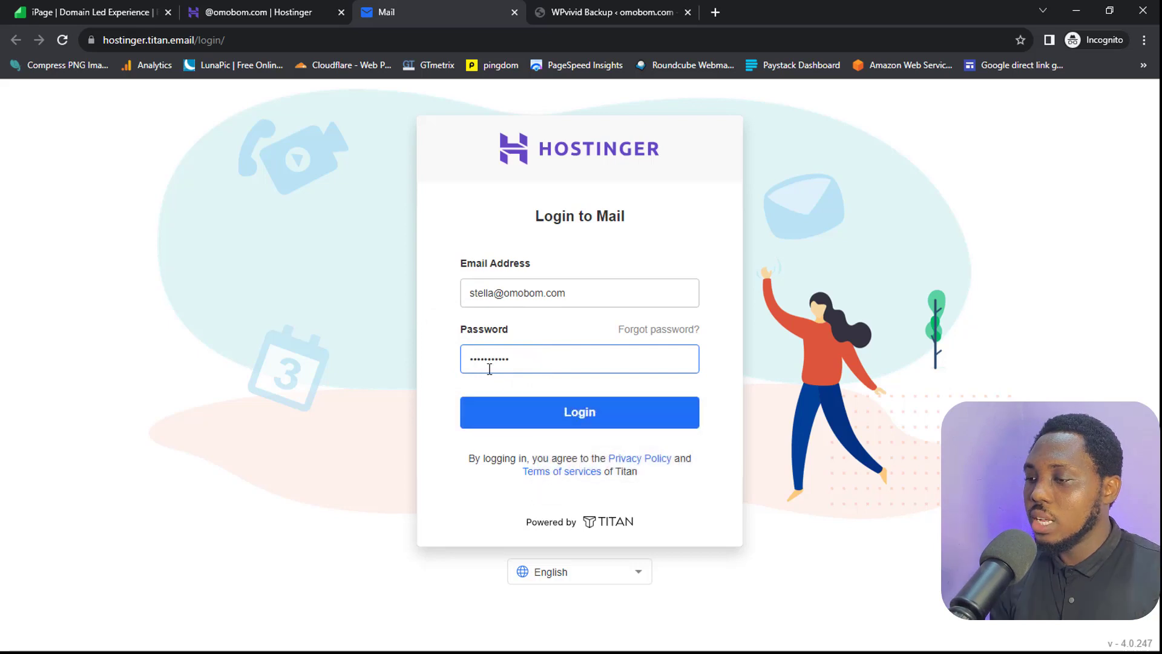
click(521, 415)
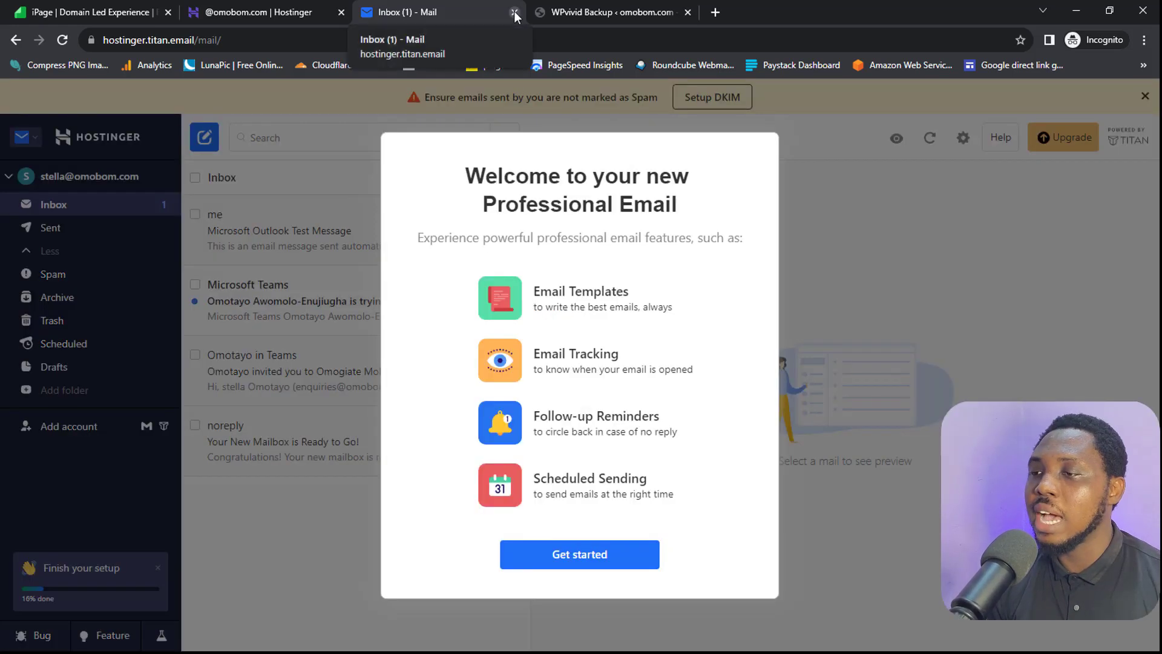
click(514, 12)
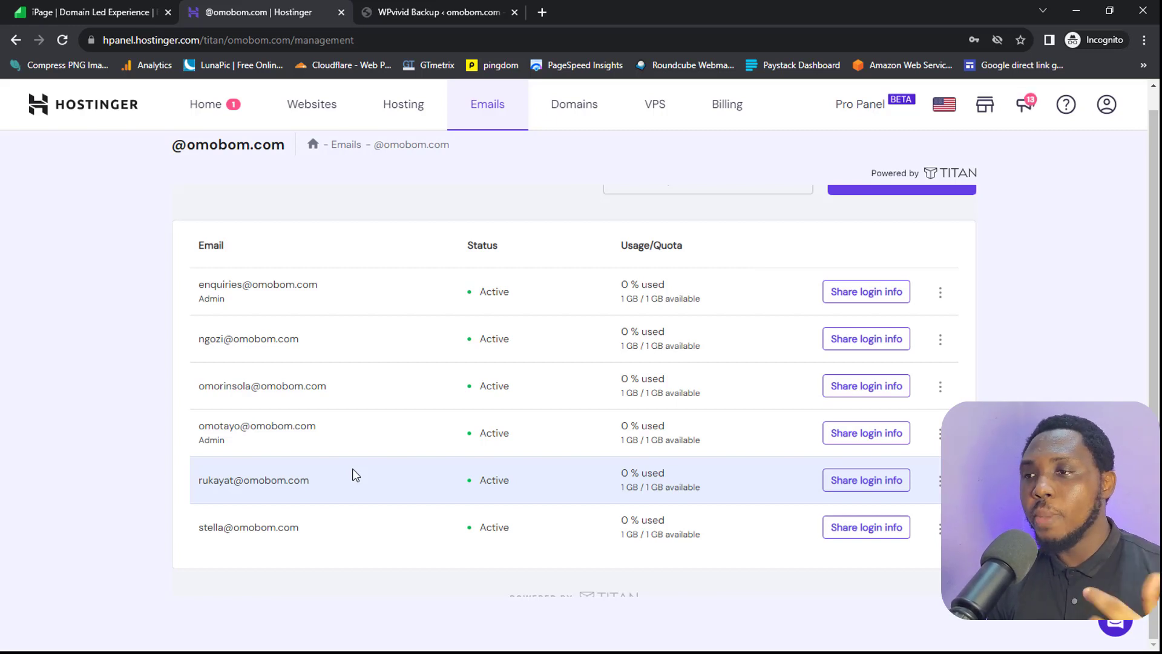
- In WPvivid Backup, start and confirm restoring the uploaded Sep-08-2023 16:32 backup to the new WordPress site
click(387, 2)
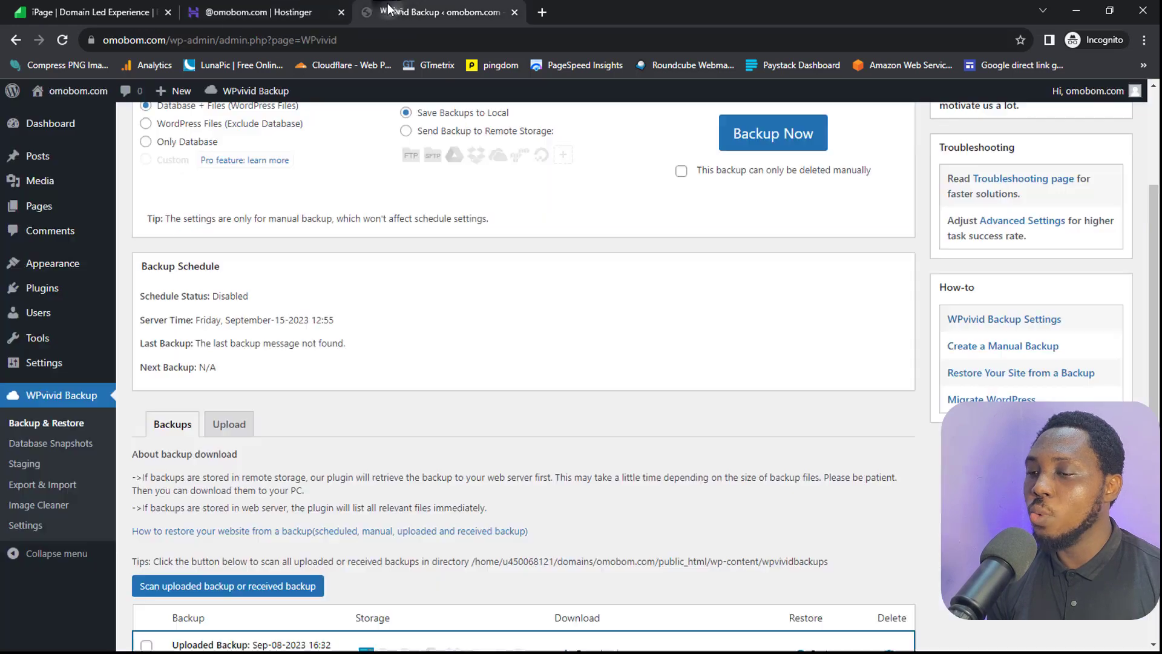
scroll(582, 309, down, 4)
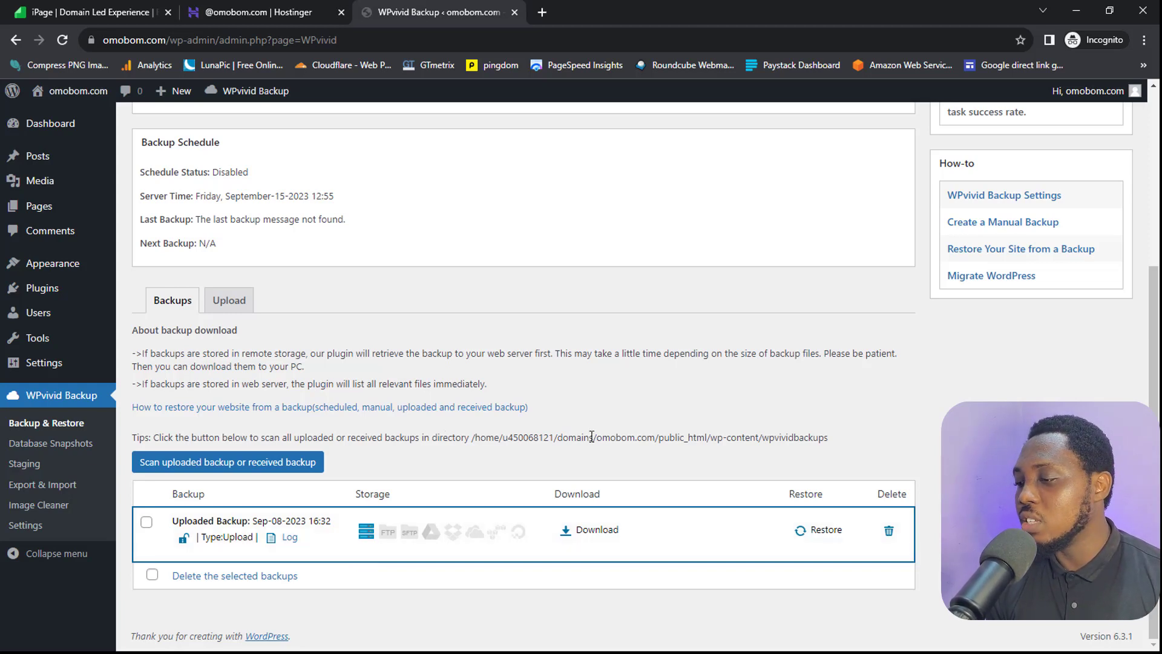
click(822, 530)
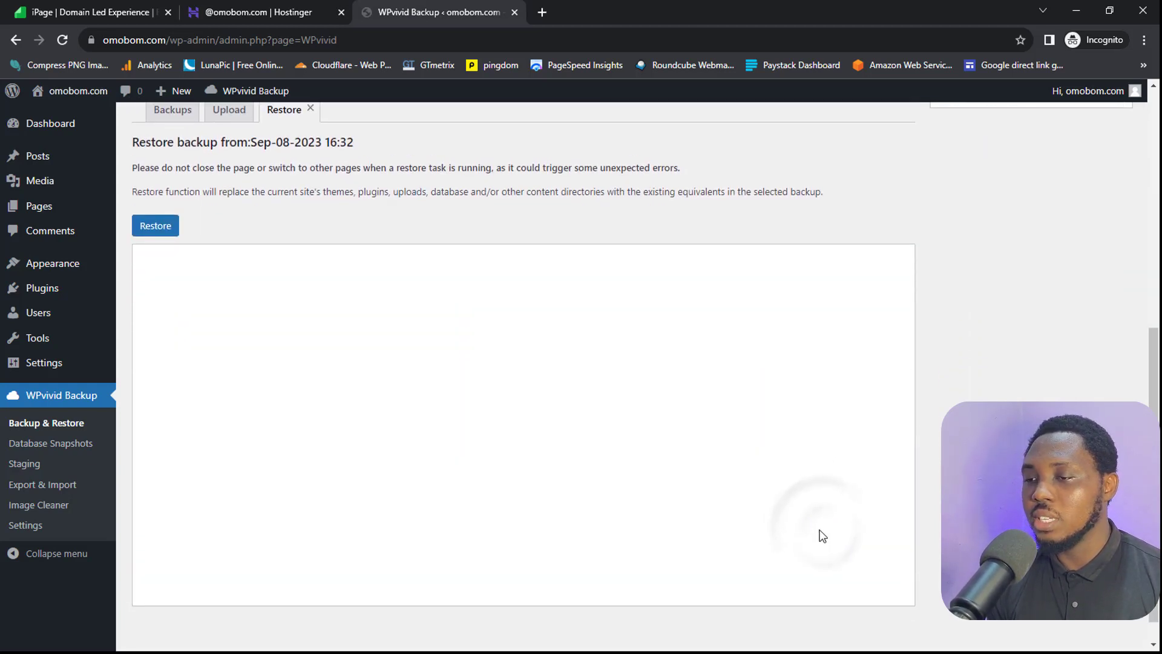
click(152, 228)
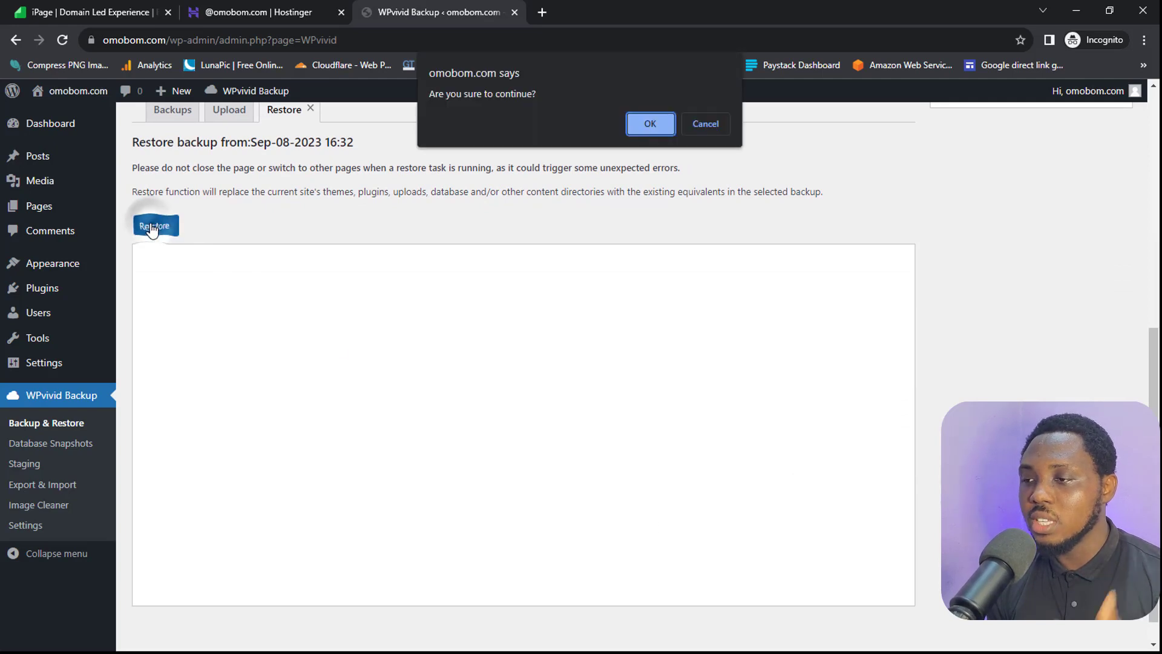
click(643, 126)
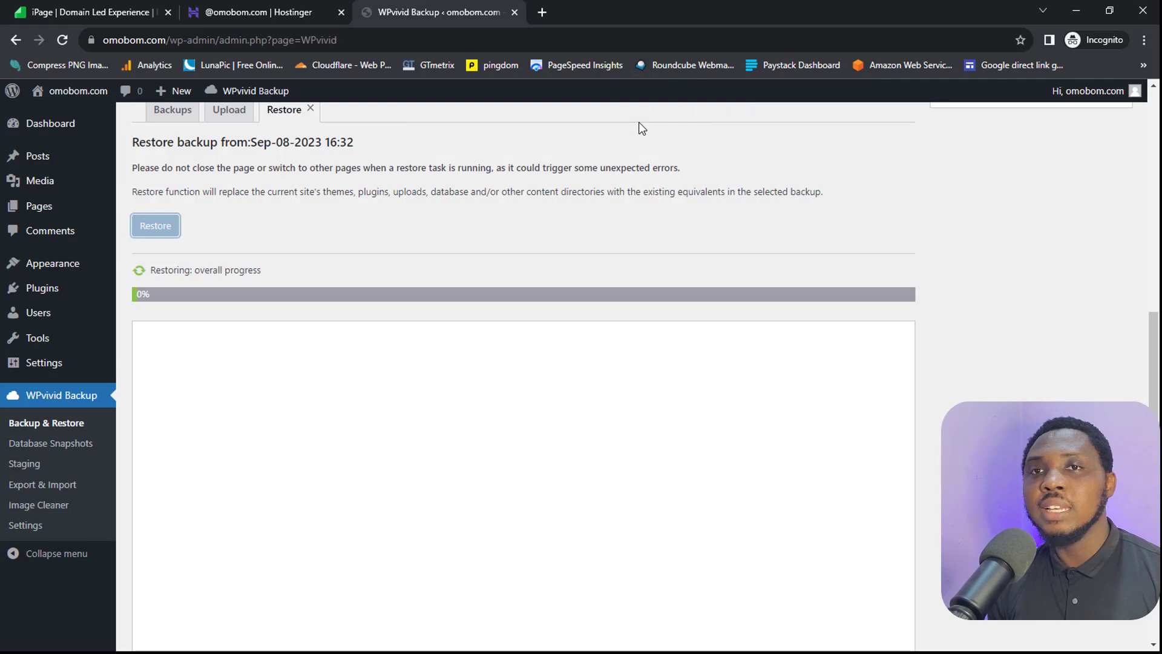
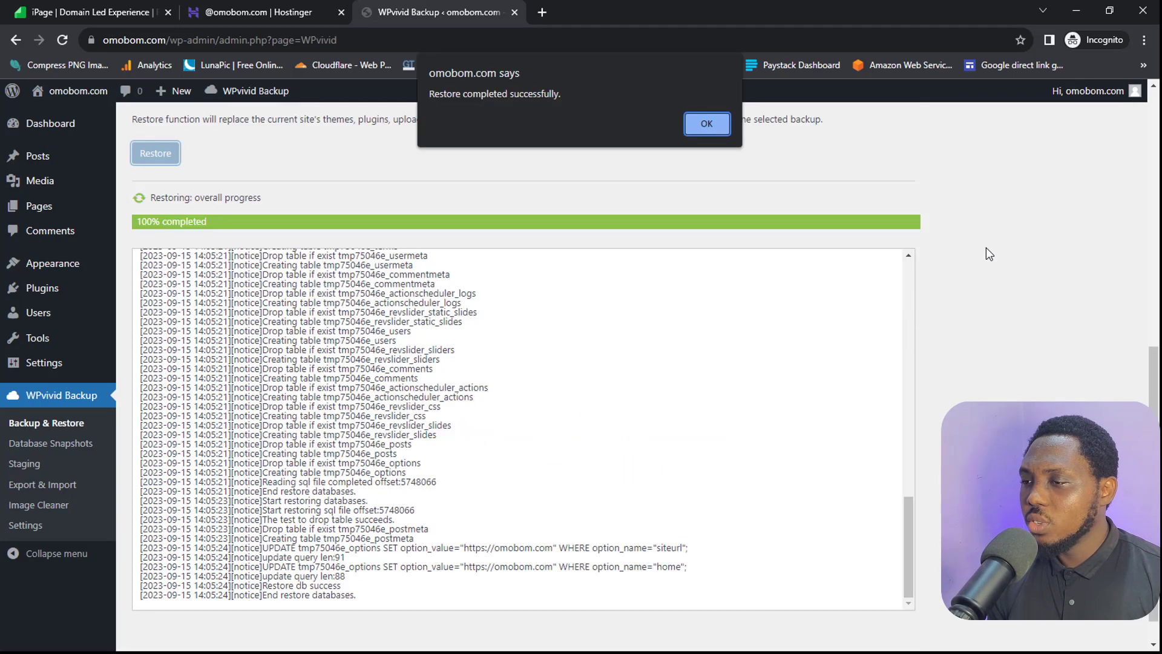
- Dismiss WPvivid's 'Restore completed successfully' notice so the restored site's admin page reloads
click(706, 124)
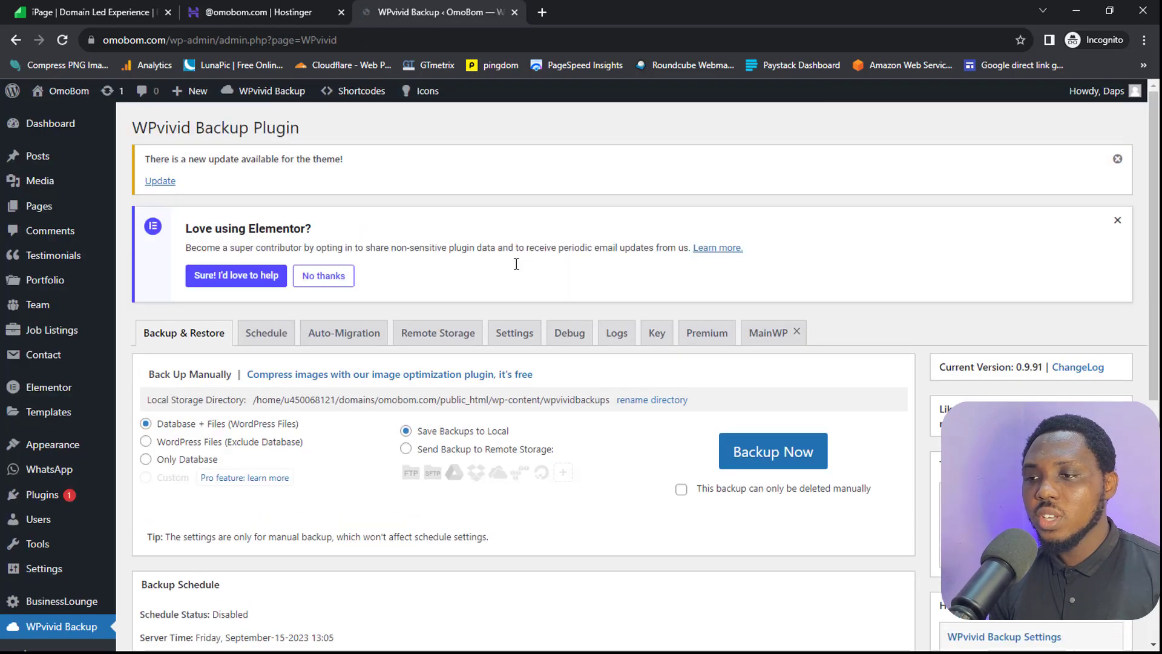
scroll(83, 356, down, 3)
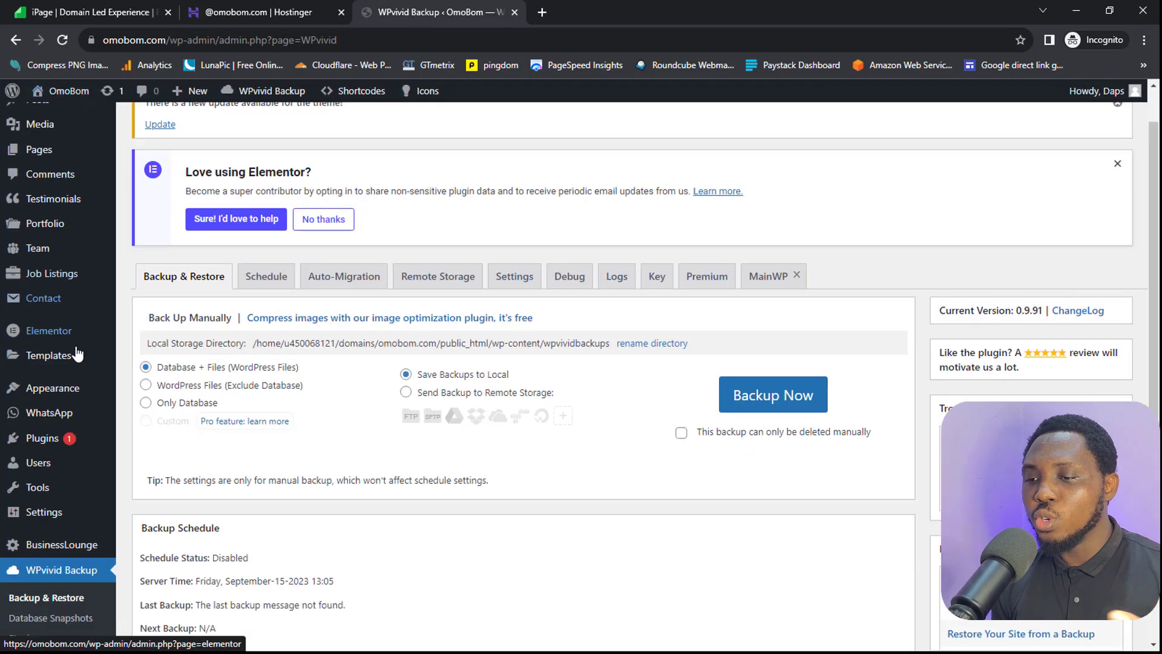
mouse_move(79, 376)
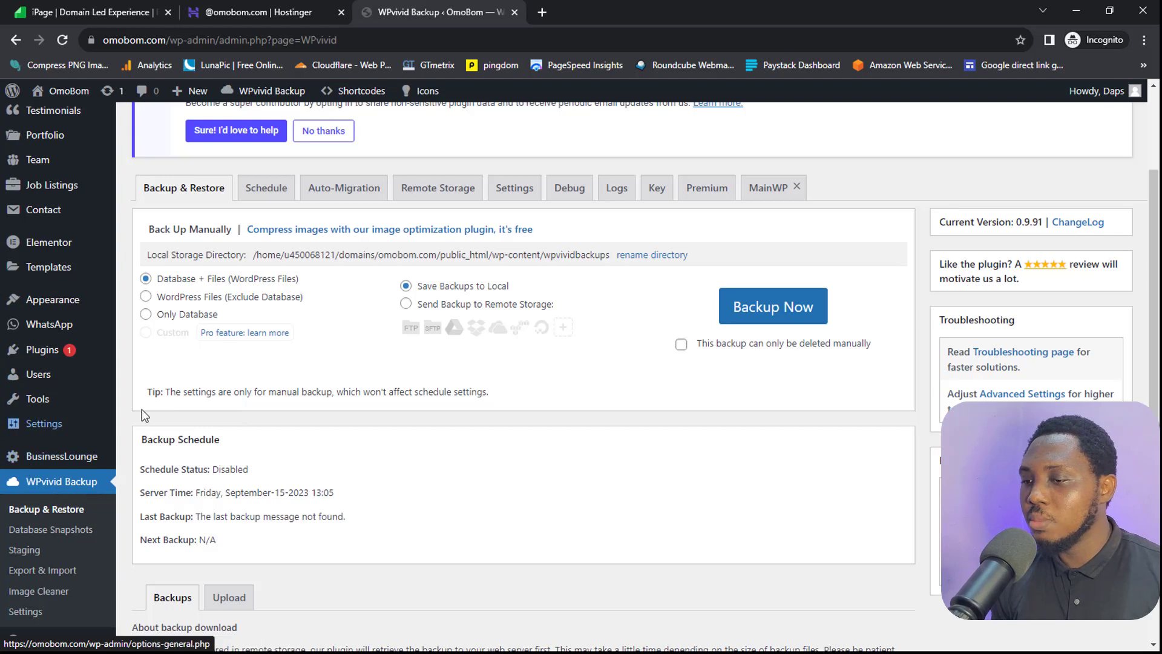
scroll(197, 417, up, 2)
scroll(197, 418, up, 1)
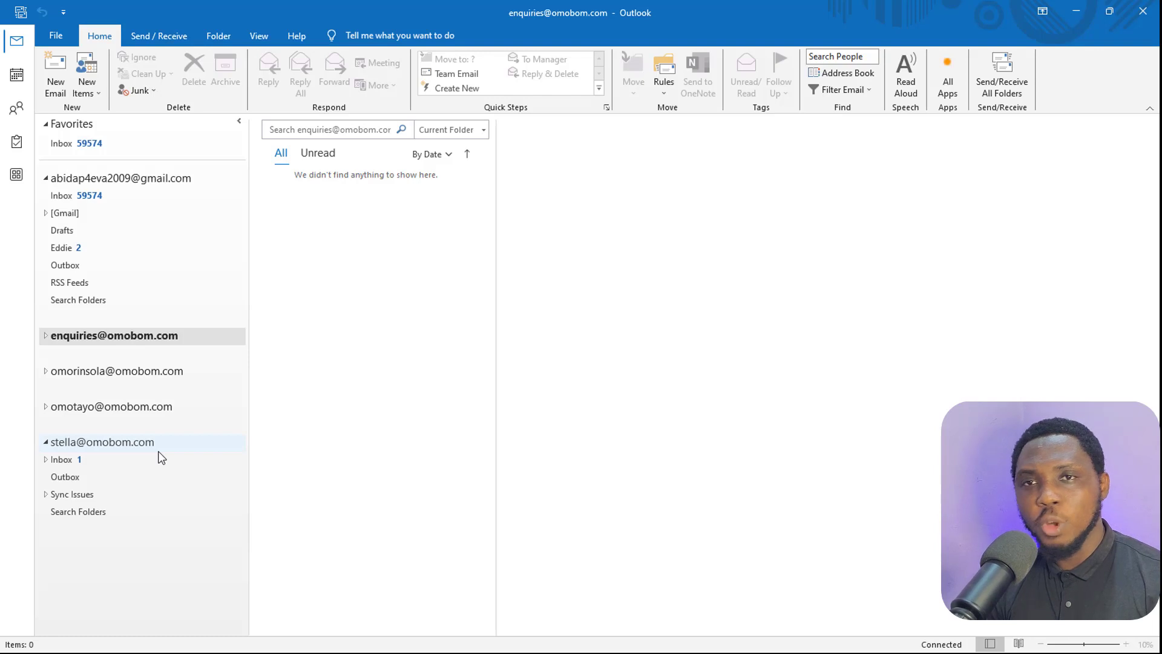
- Remove the first two omobom.com accounts from Outlook's folder pane
click(187, 333)
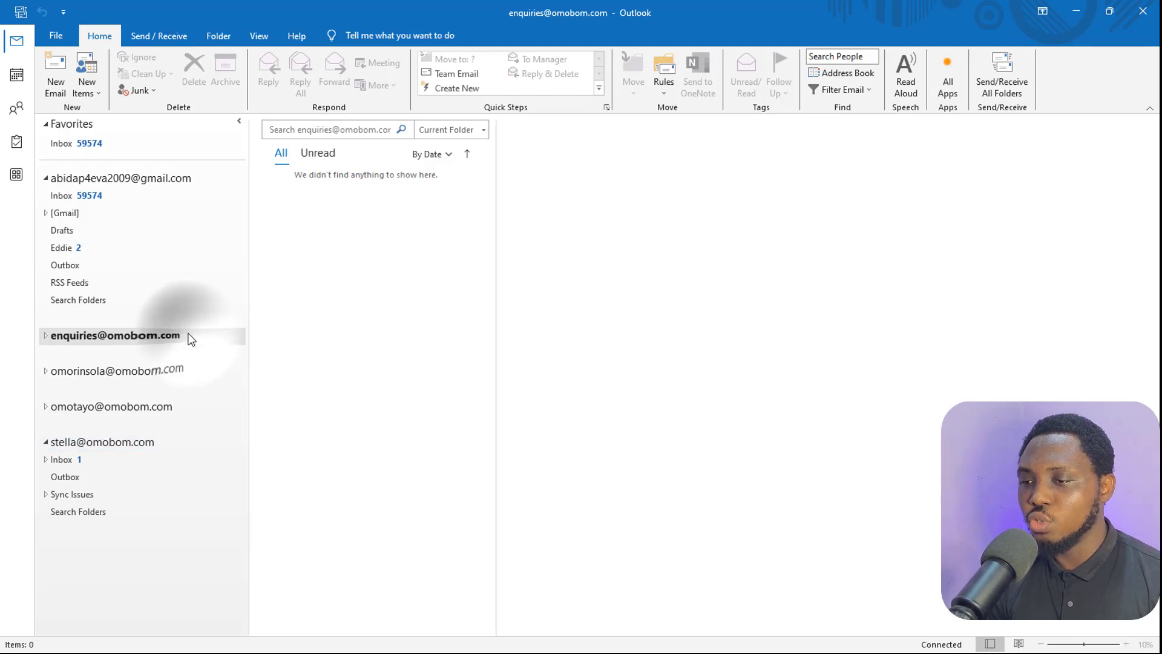
right_click(188, 335)
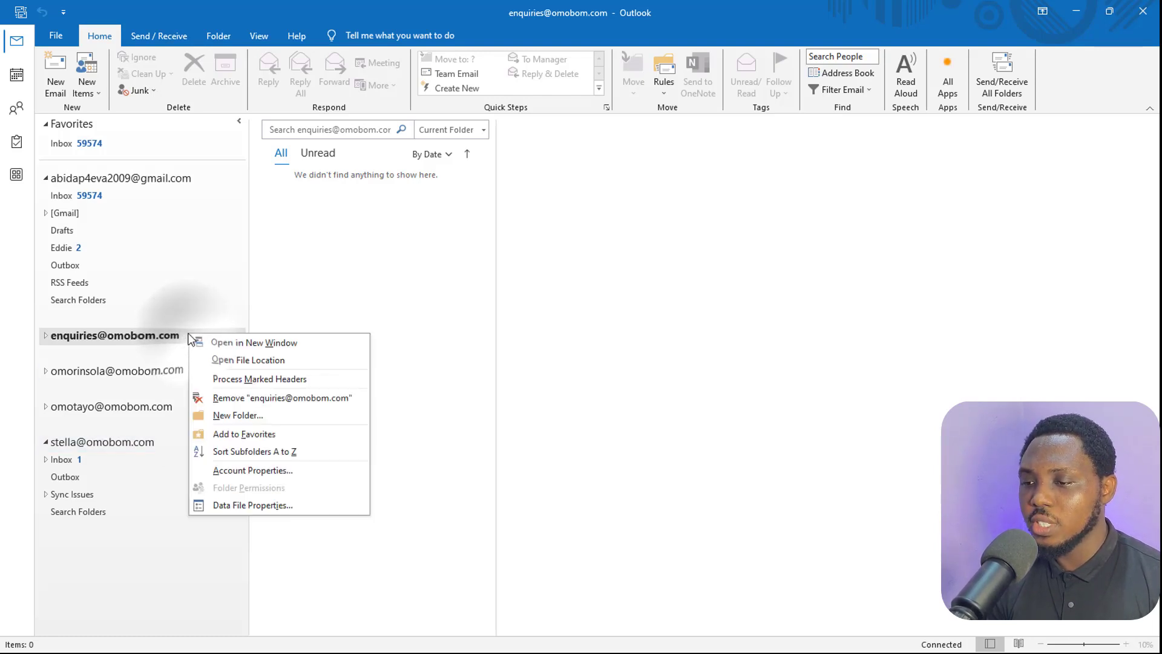
click(241, 401)
click(682, 353)
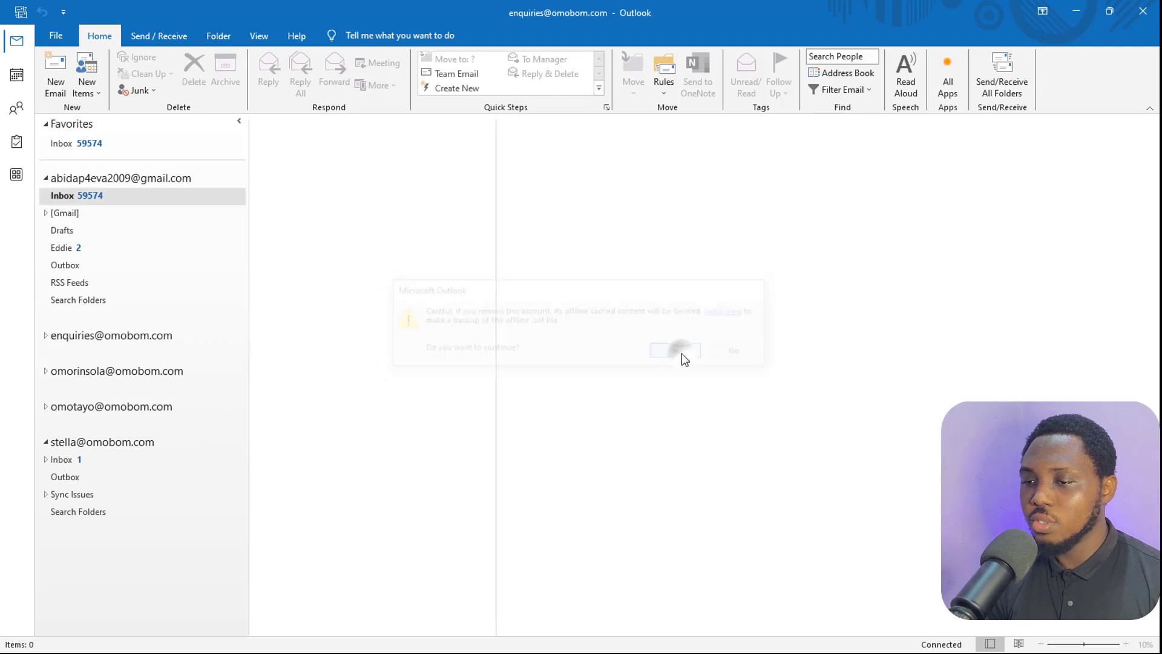
right_click(138, 337)
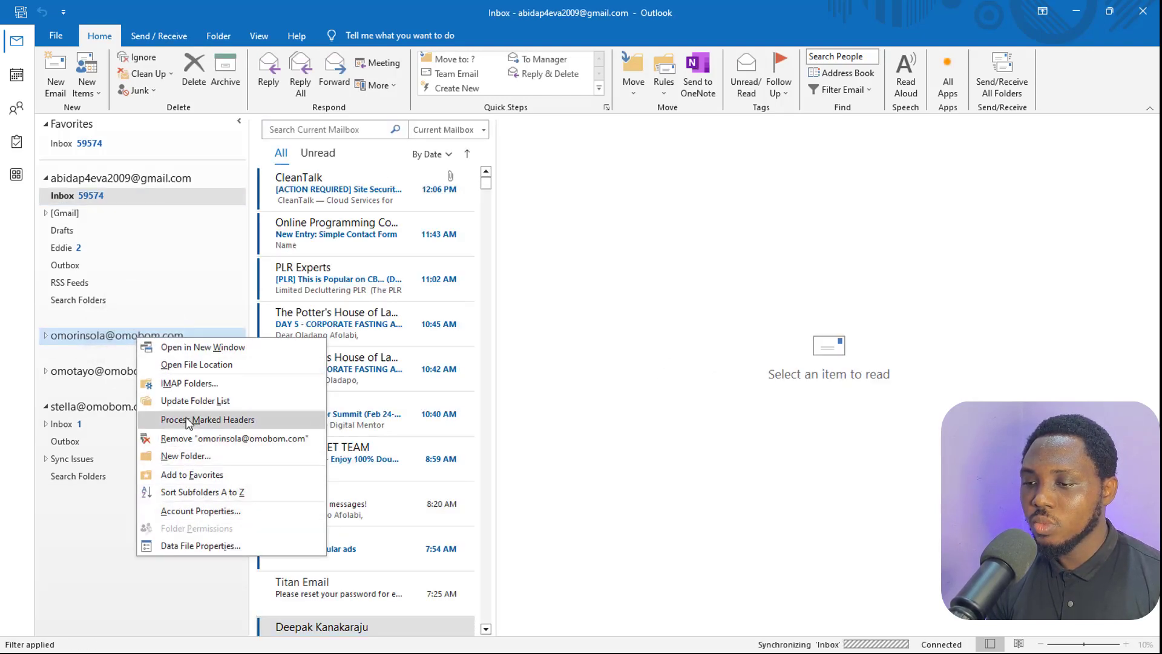
click(201, 438)
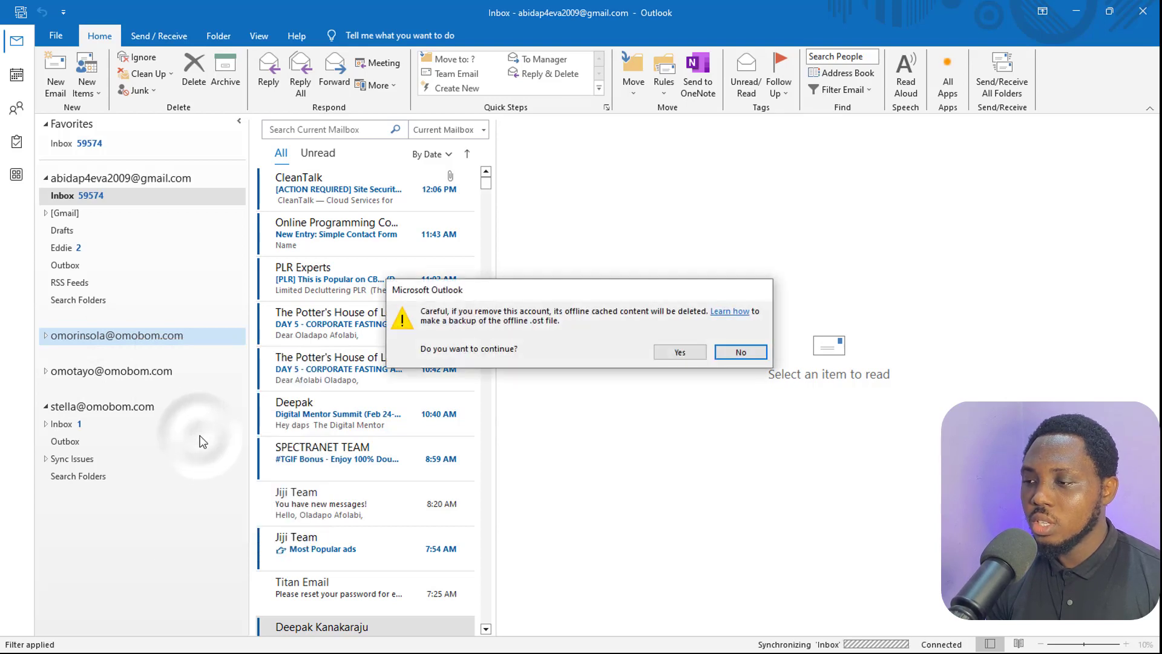
click(680, 352)
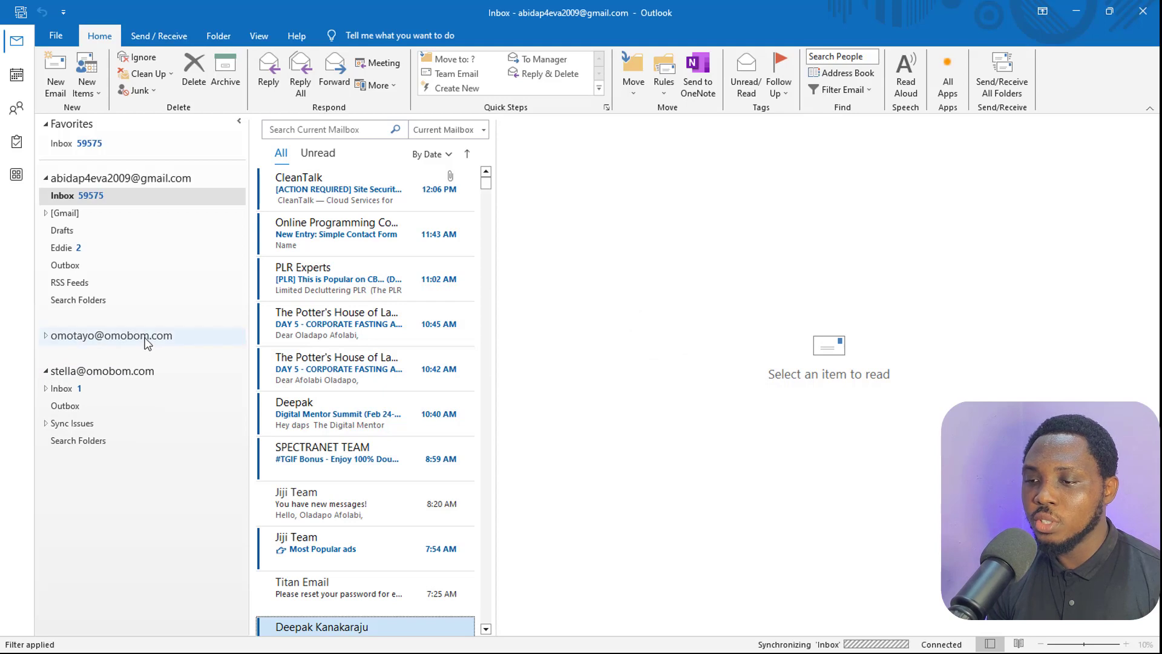
- Remove the remaining two omobom.com accounts, then select the first mailbox address in iPage
right_click(145, 338)
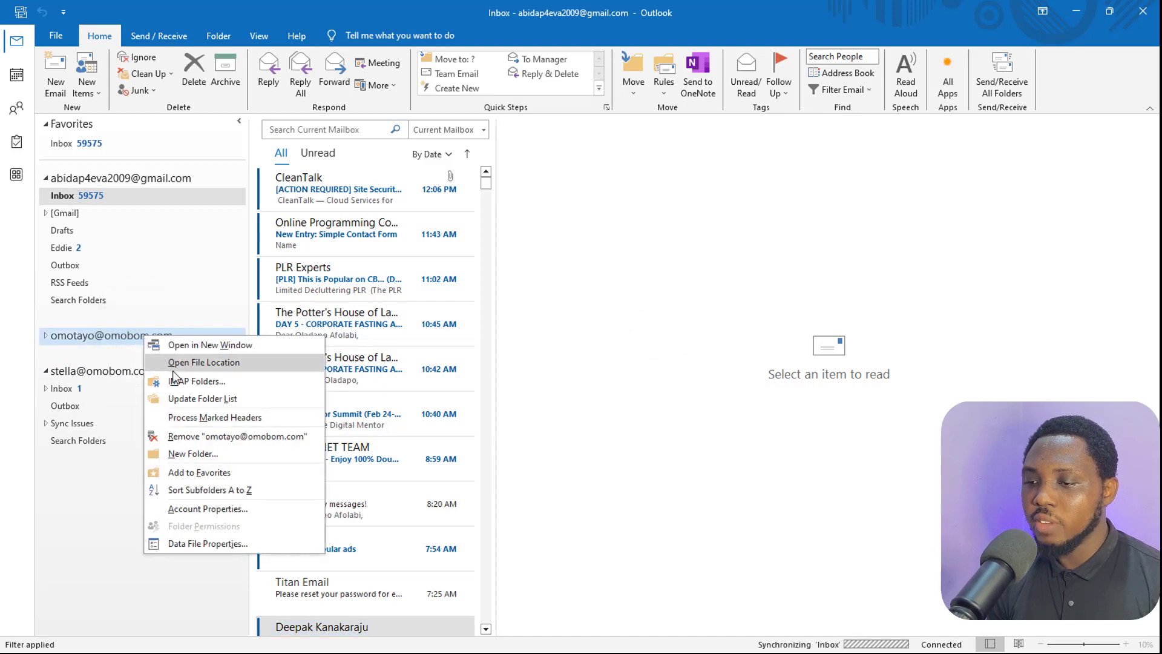
click(197, 437)
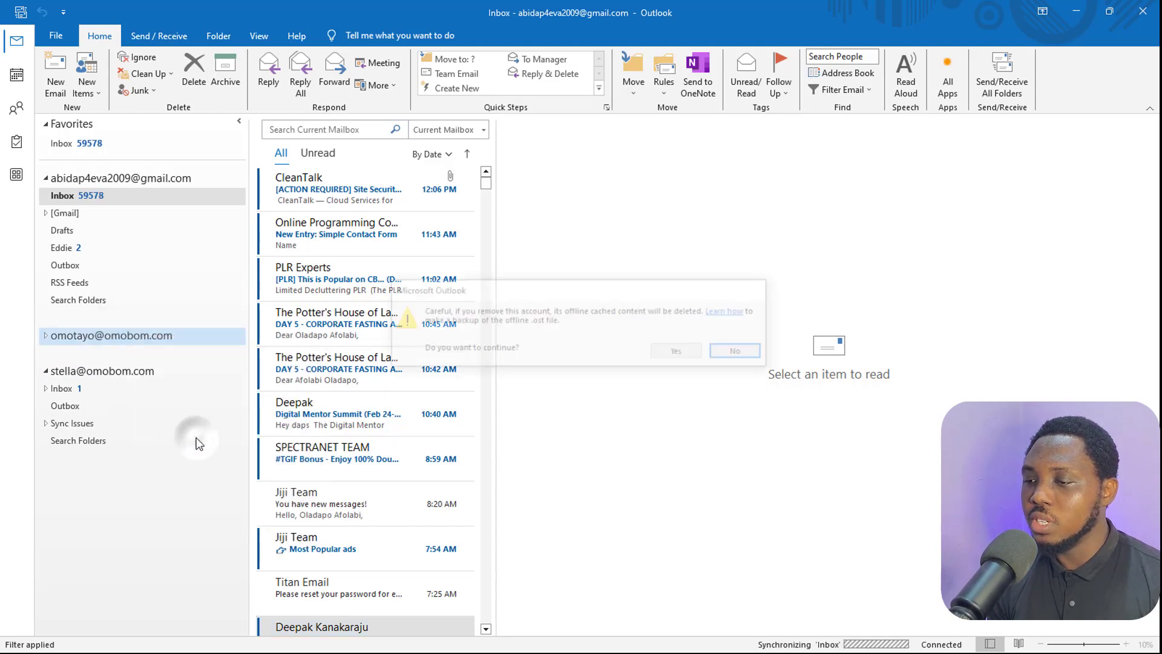
click(678, 351)
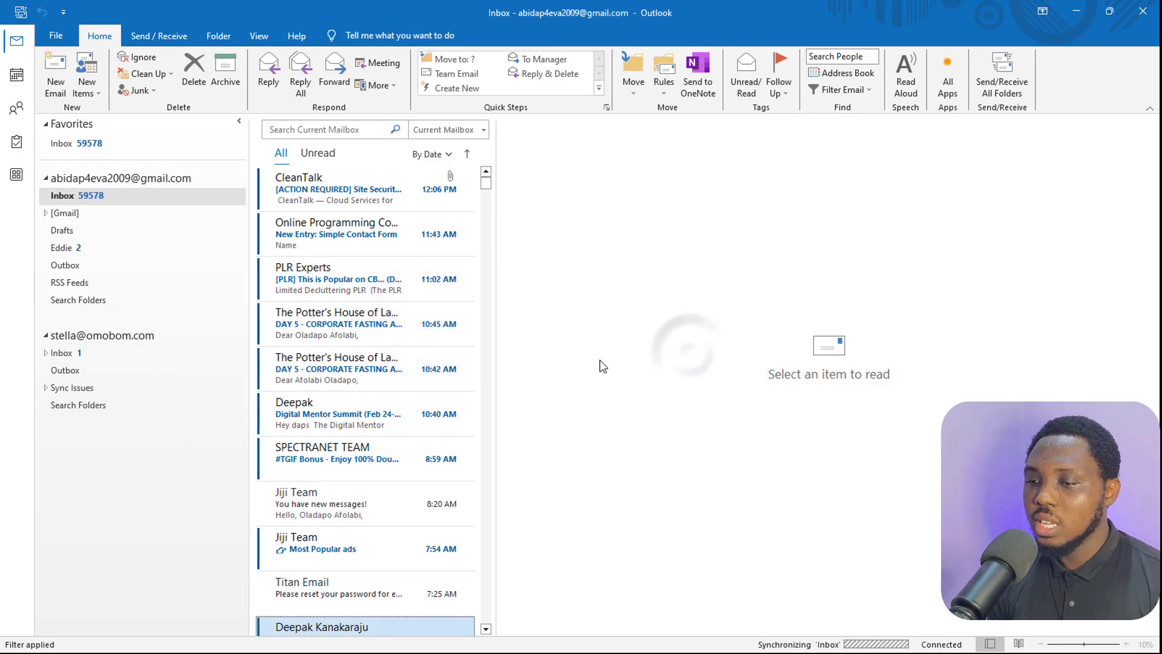
right_click(126, 336)
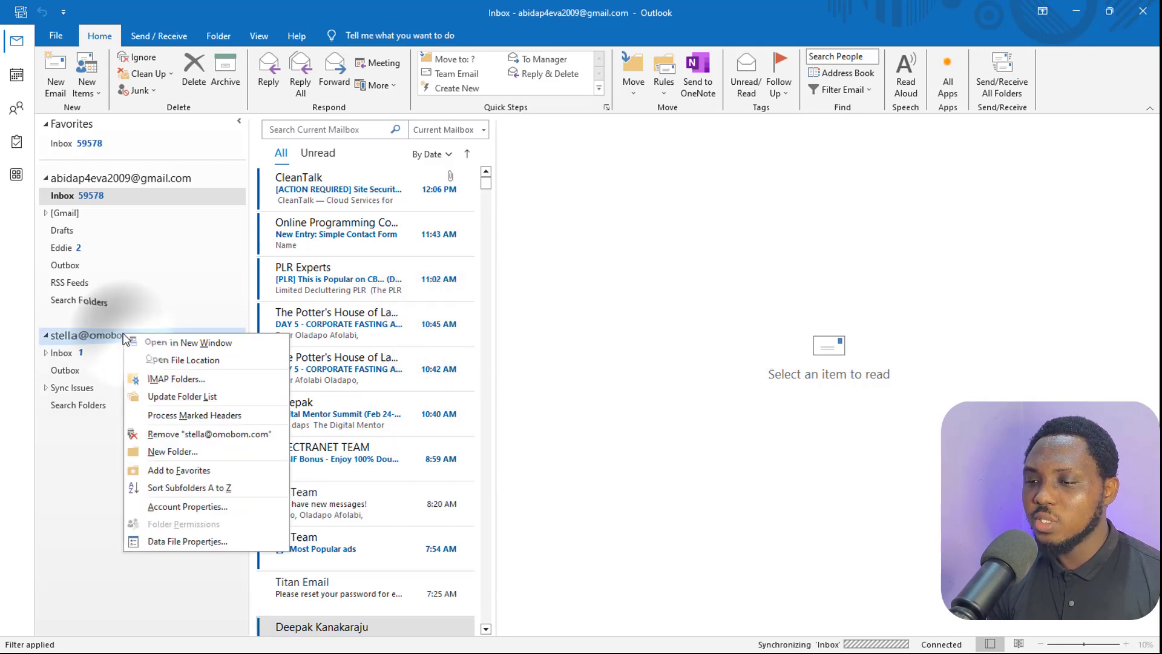
click(172, 435)
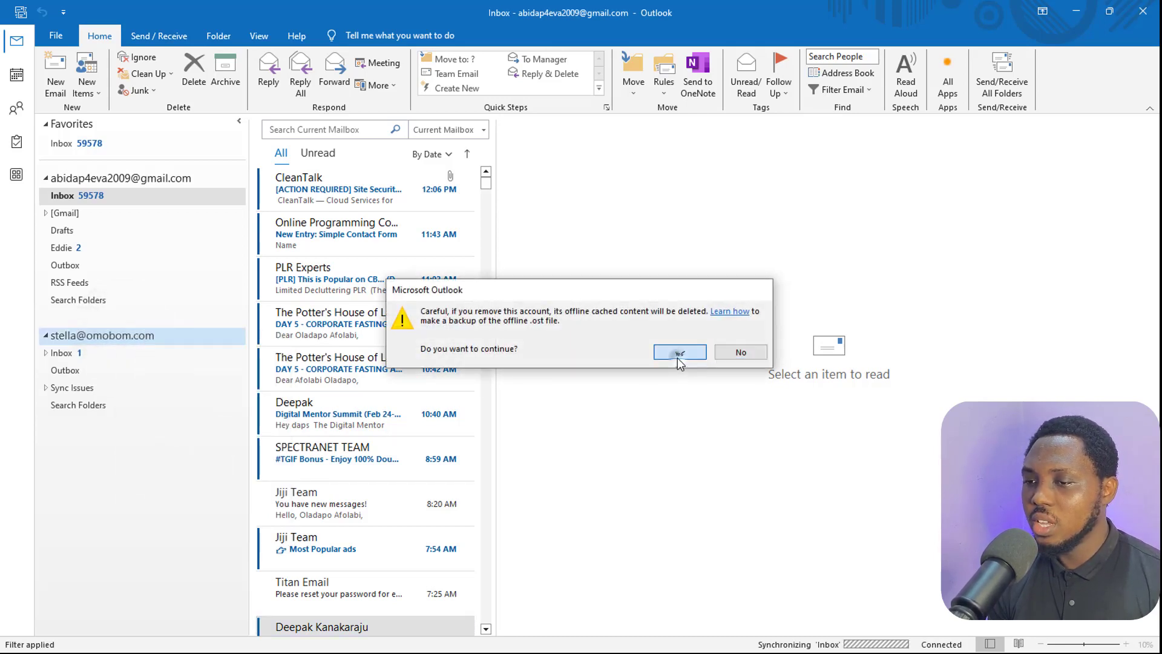
click(678, 358)
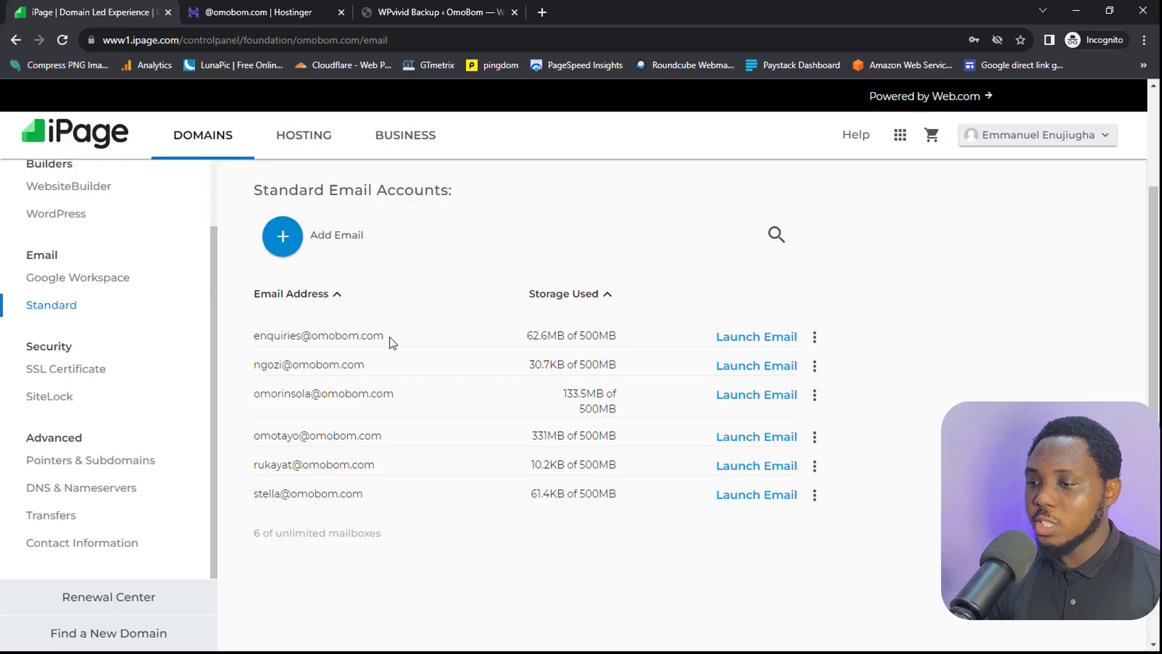
drag(390, 341, 255, 340)
- Copy the iPage mailbox address and add it in Outlook as a manually configured IMAP account
right_click(259, 341)
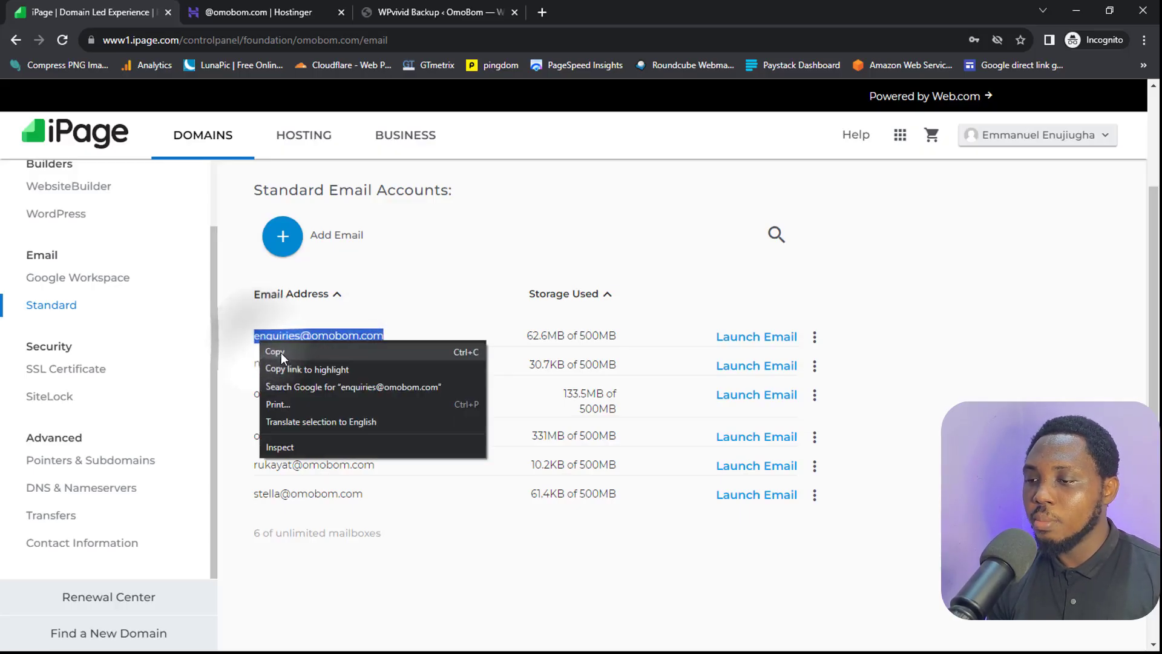
click(270, 350)
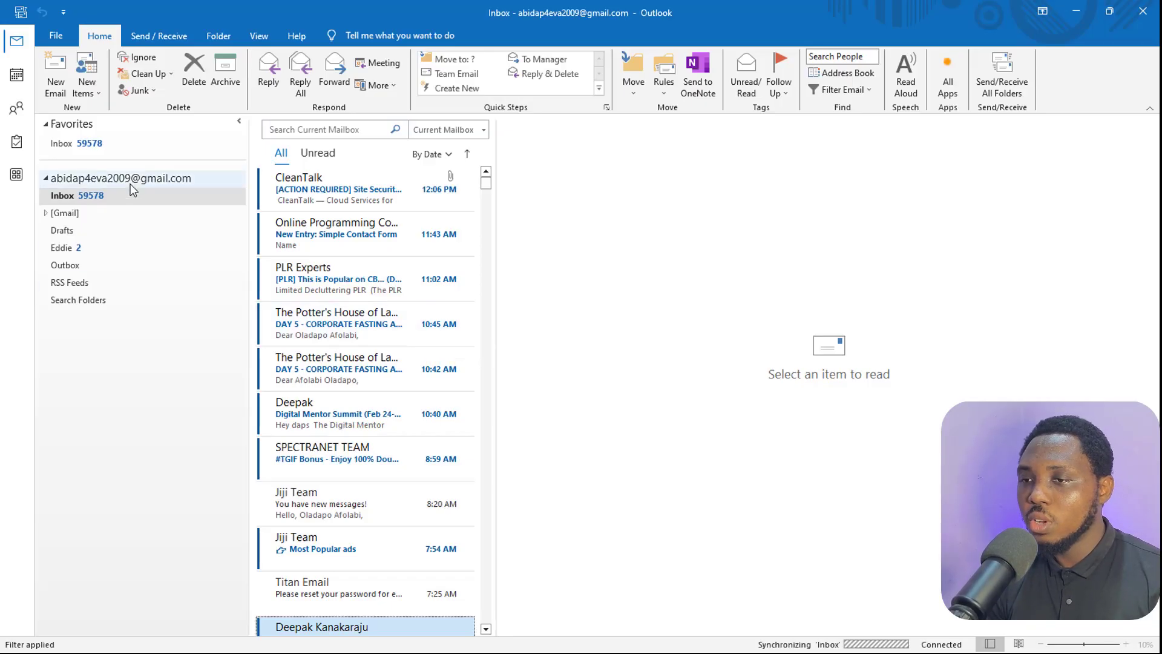
click(56, 37)
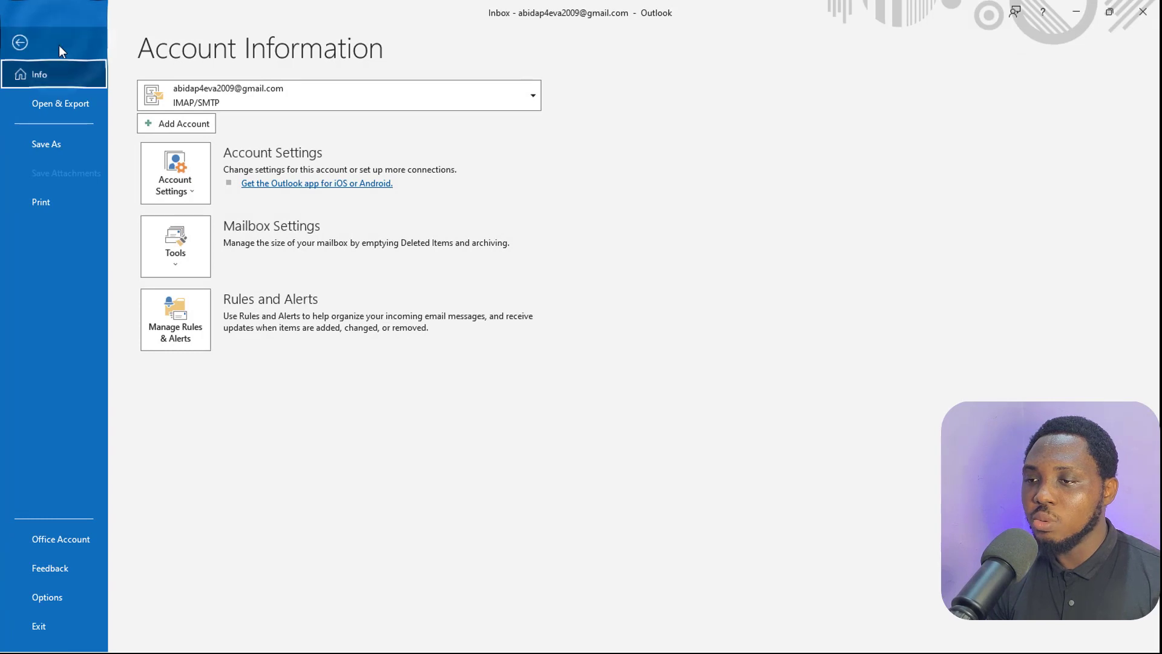
click(176, 125)
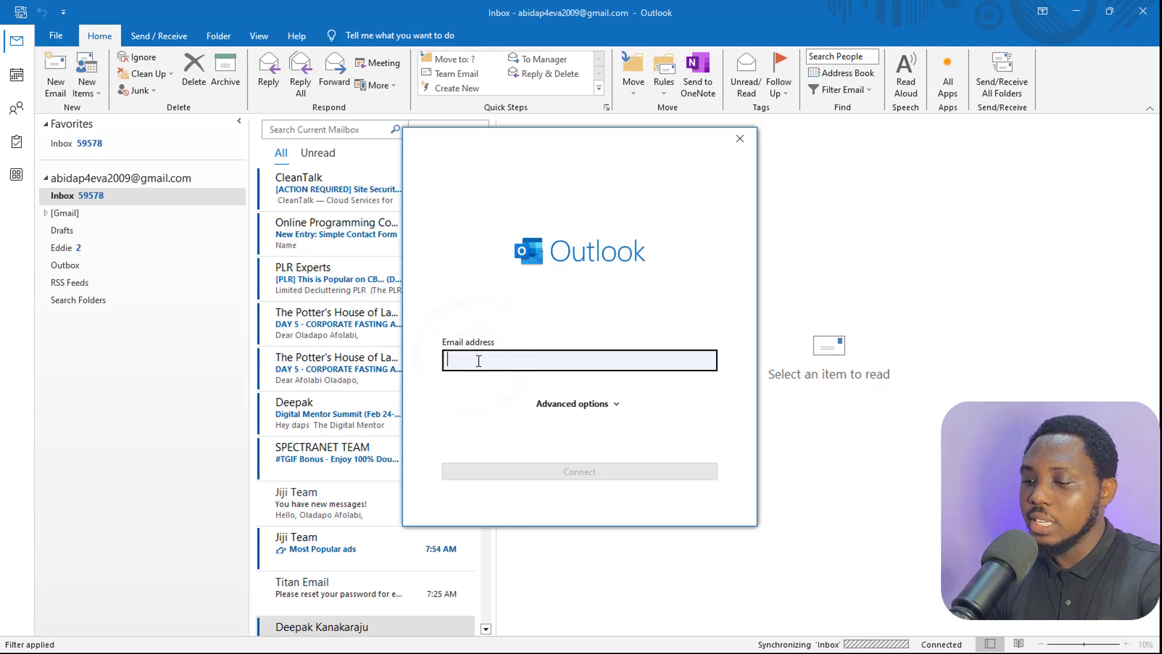
key(ctrl+v)
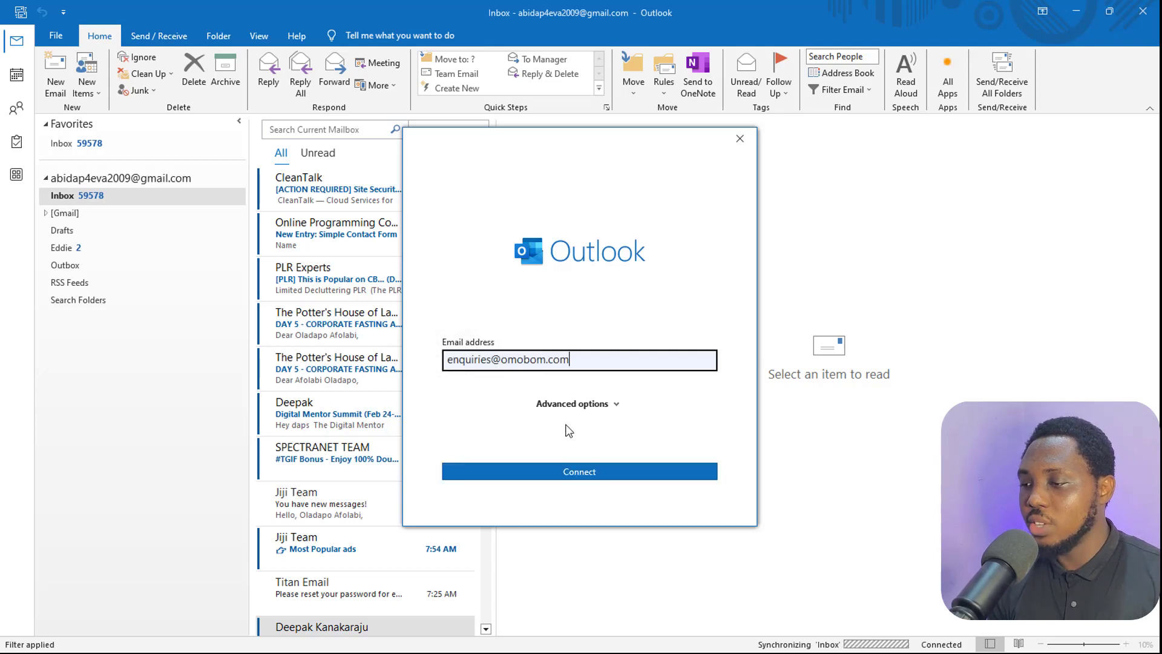
click(582, 404)
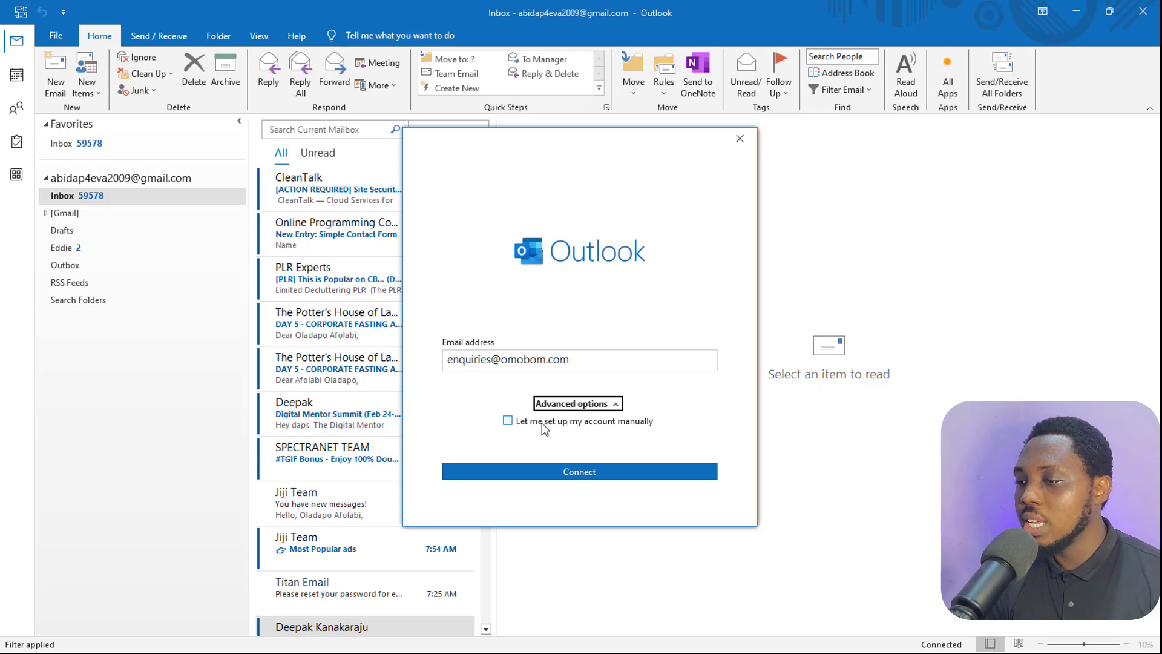
click(508, 422)
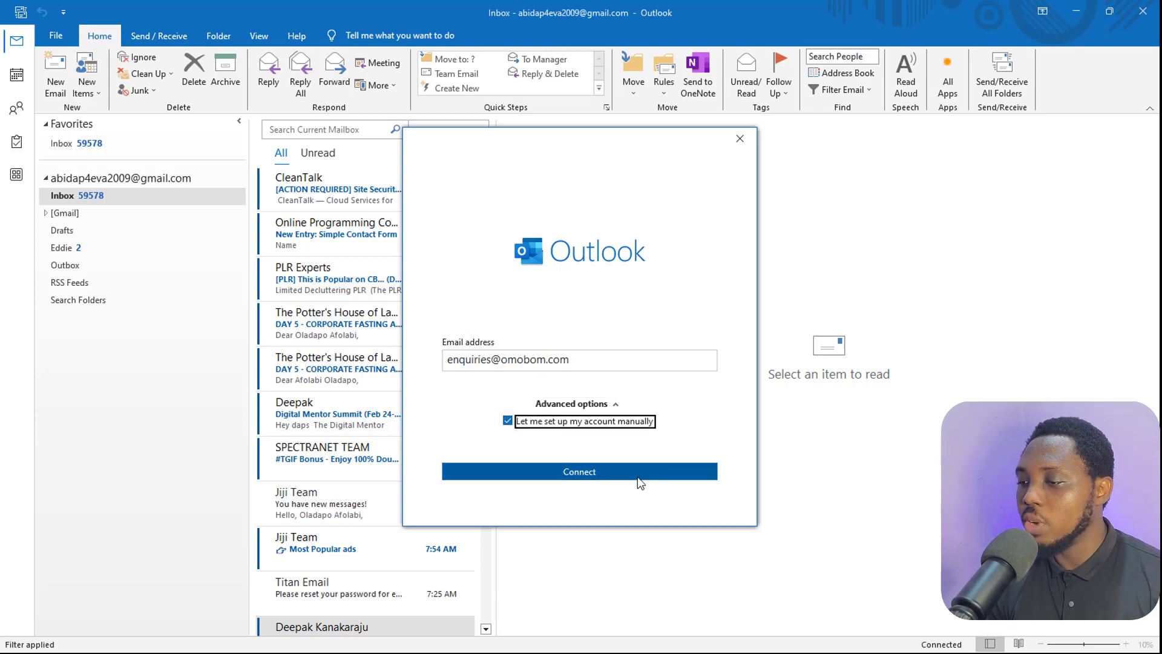
click(543, 471)
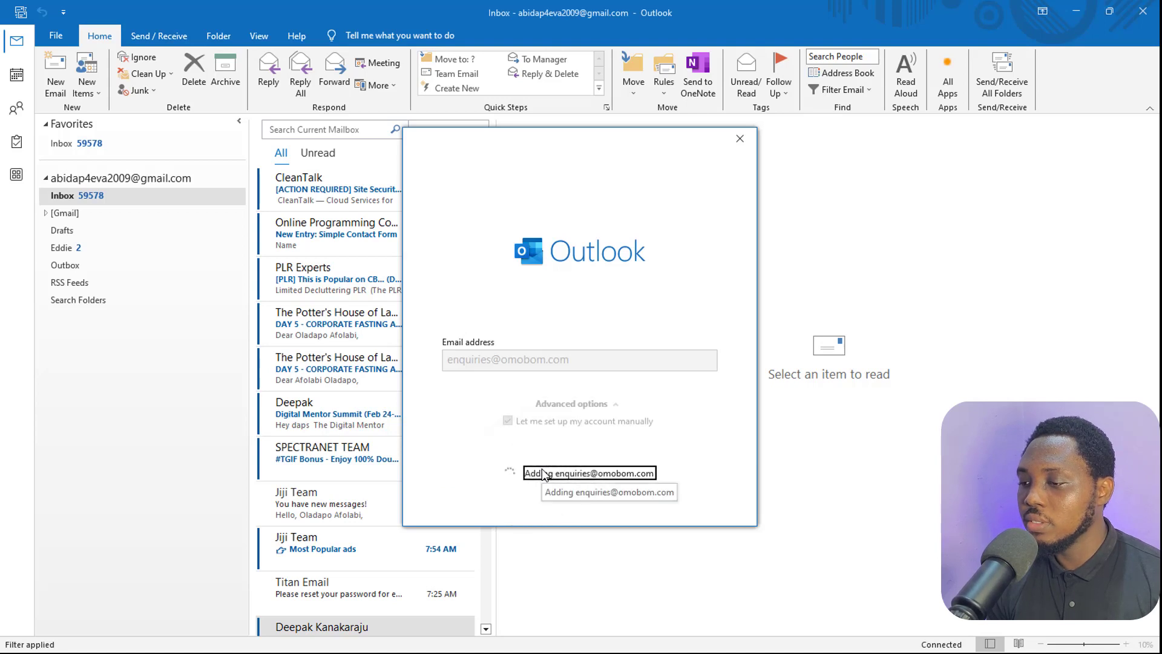
click(543, 333)
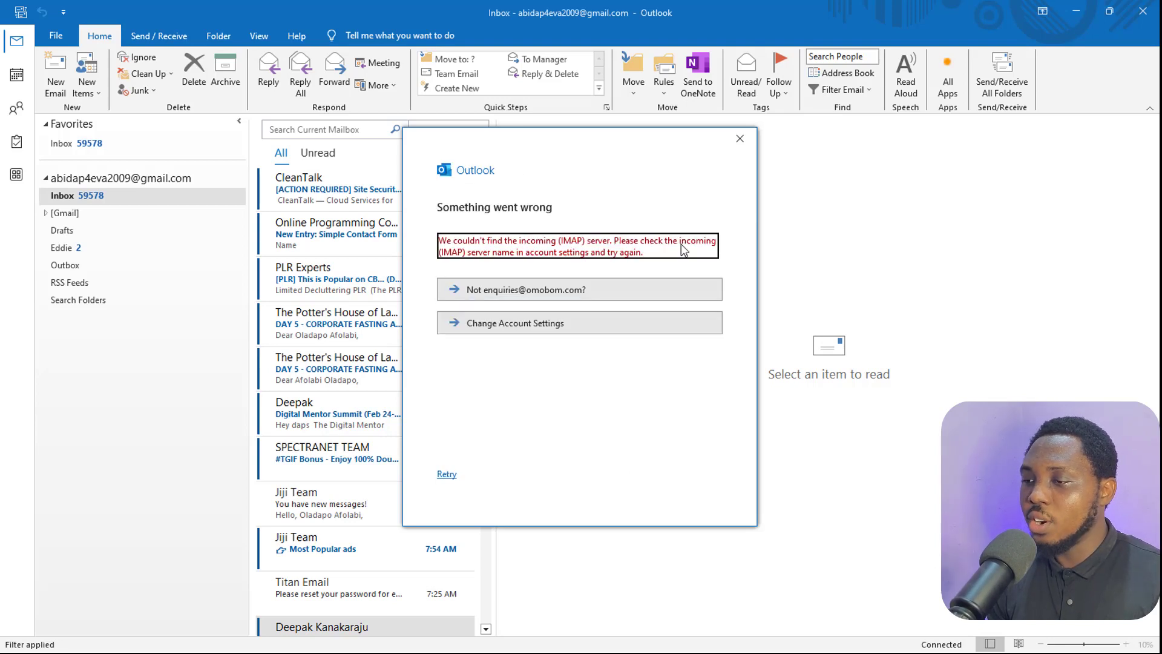
- Open the failed account's IMAP server settings, then switch to Hostinger's omobom.com email page
click(534, 323)
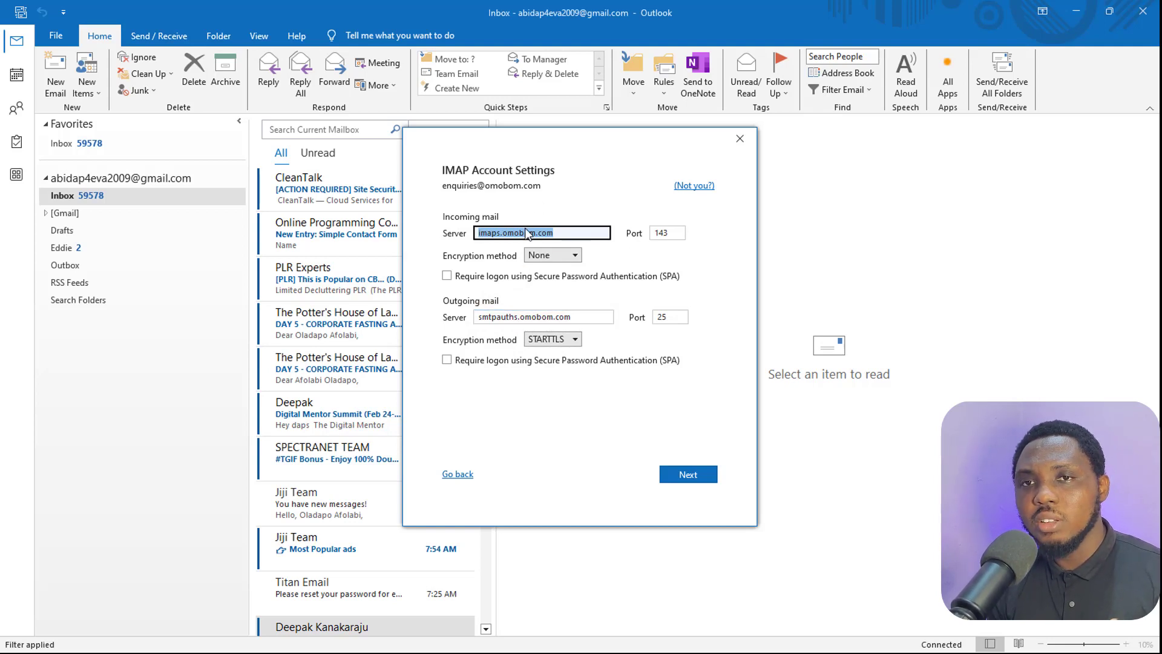
key(alt+Tab)
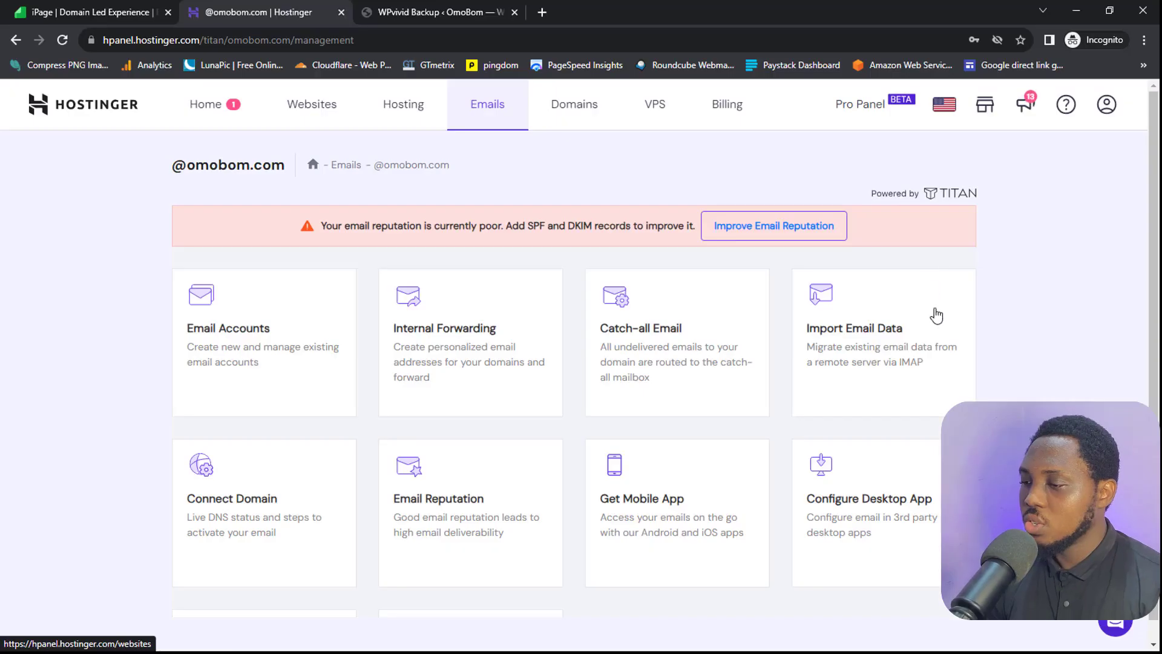
click(866, 504)
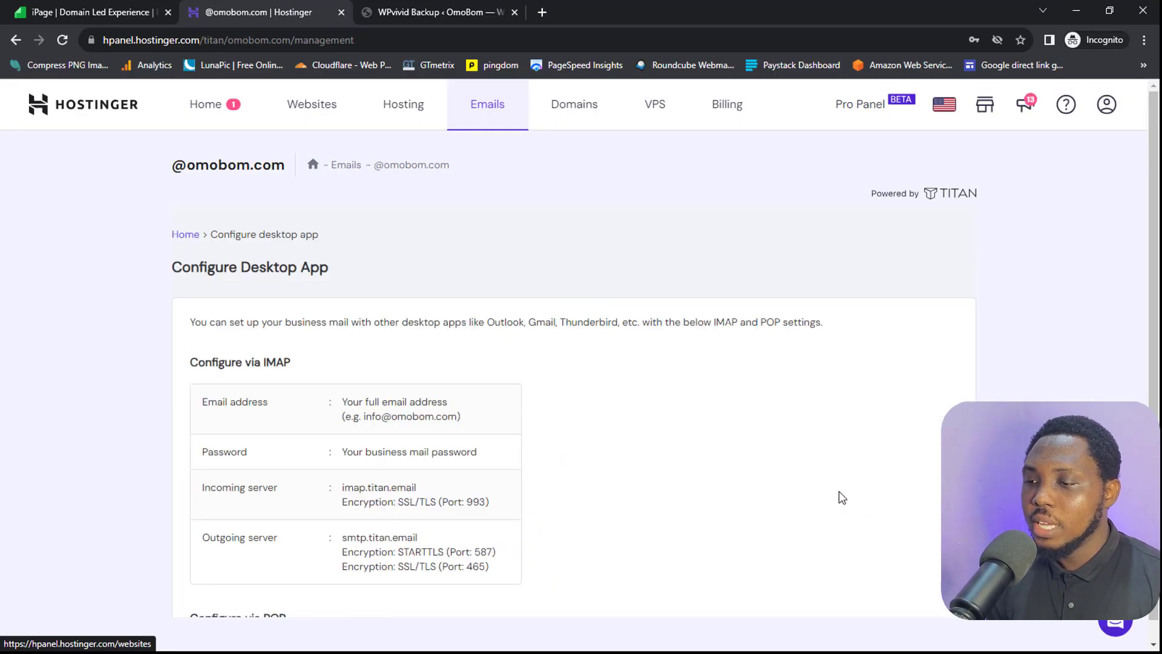
scroll(604, 475, down, 5)
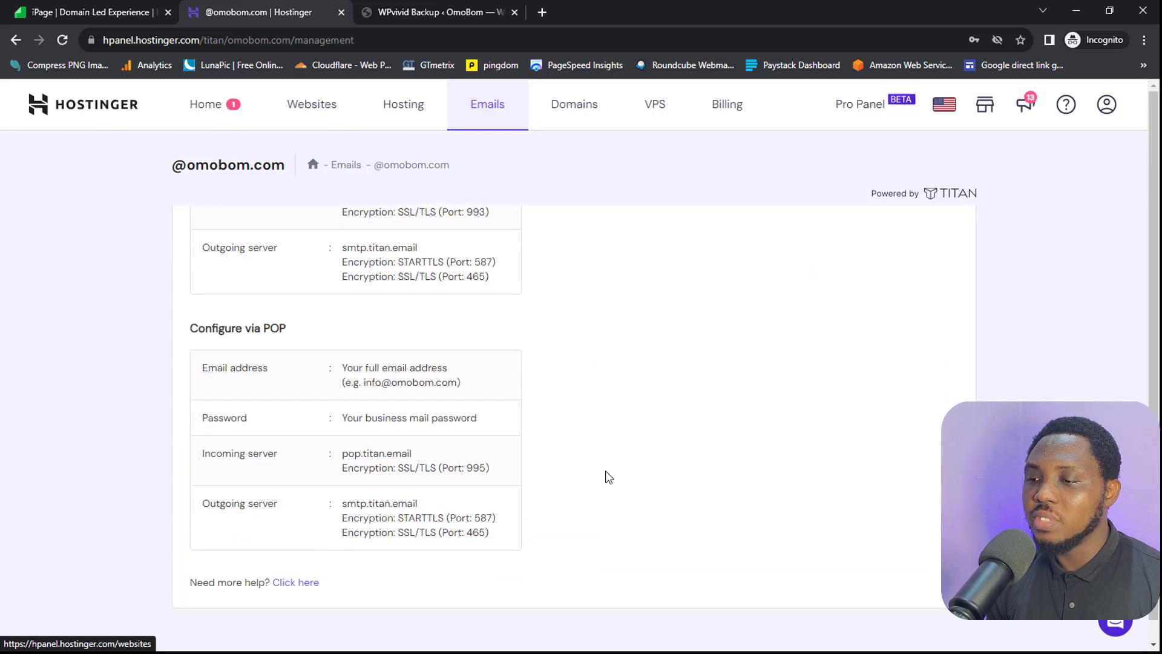
scroll(608, 477, up, 5)
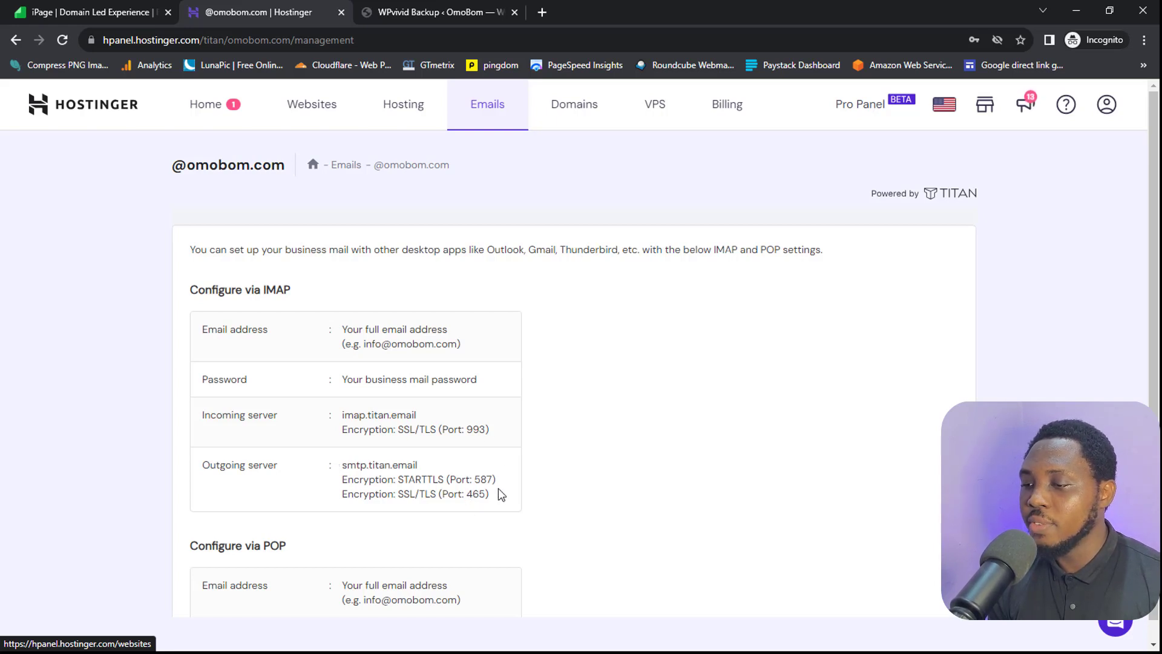
double_click(424, 414)
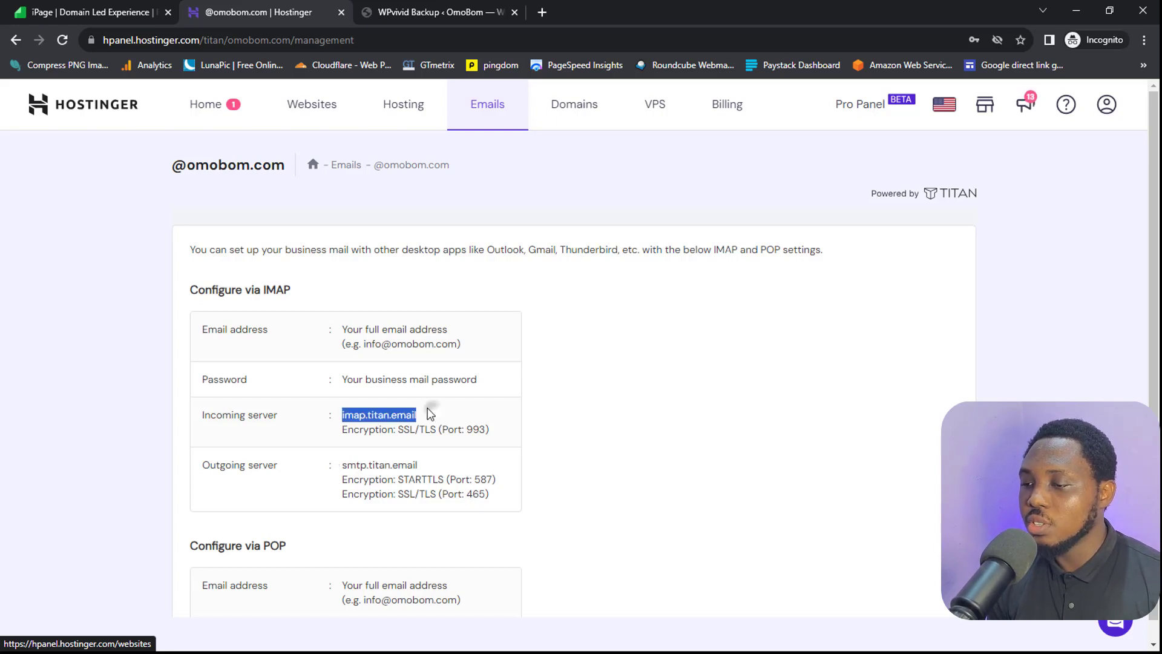
right_click(375, 416)
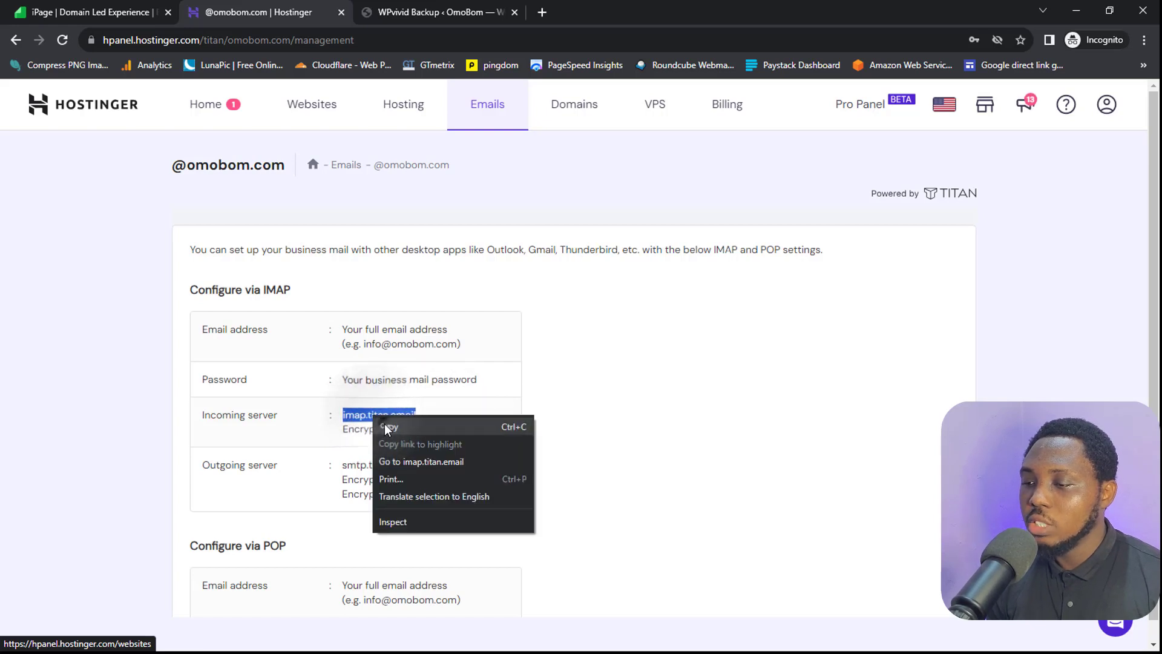
click(383, 424)
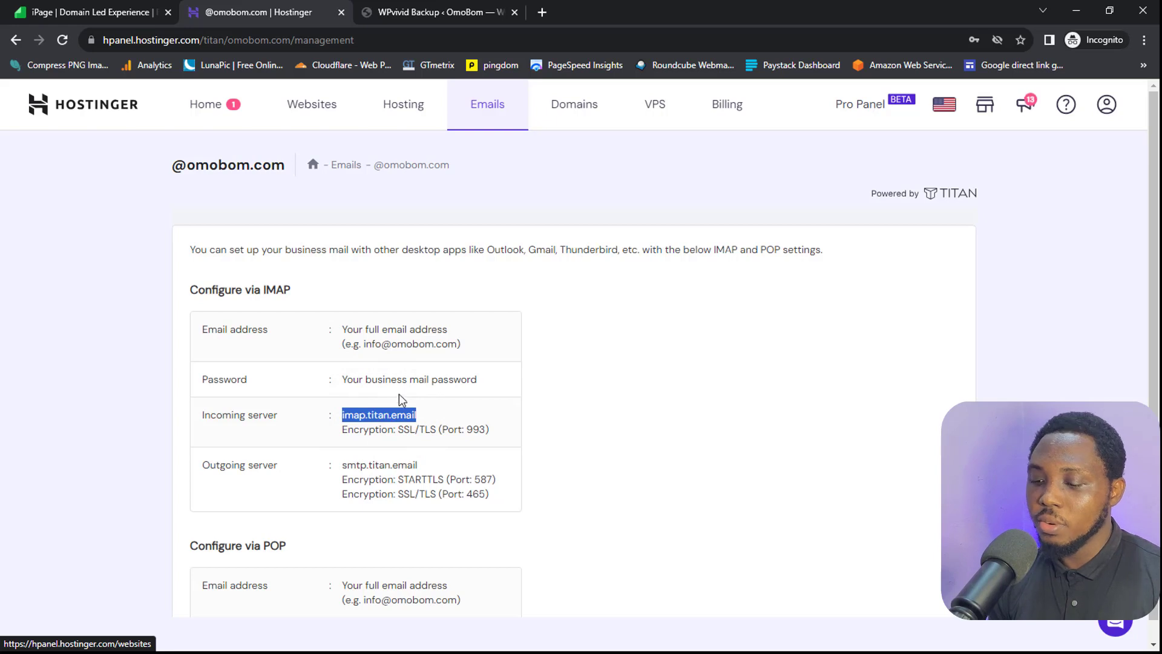
key(alt+Tab)
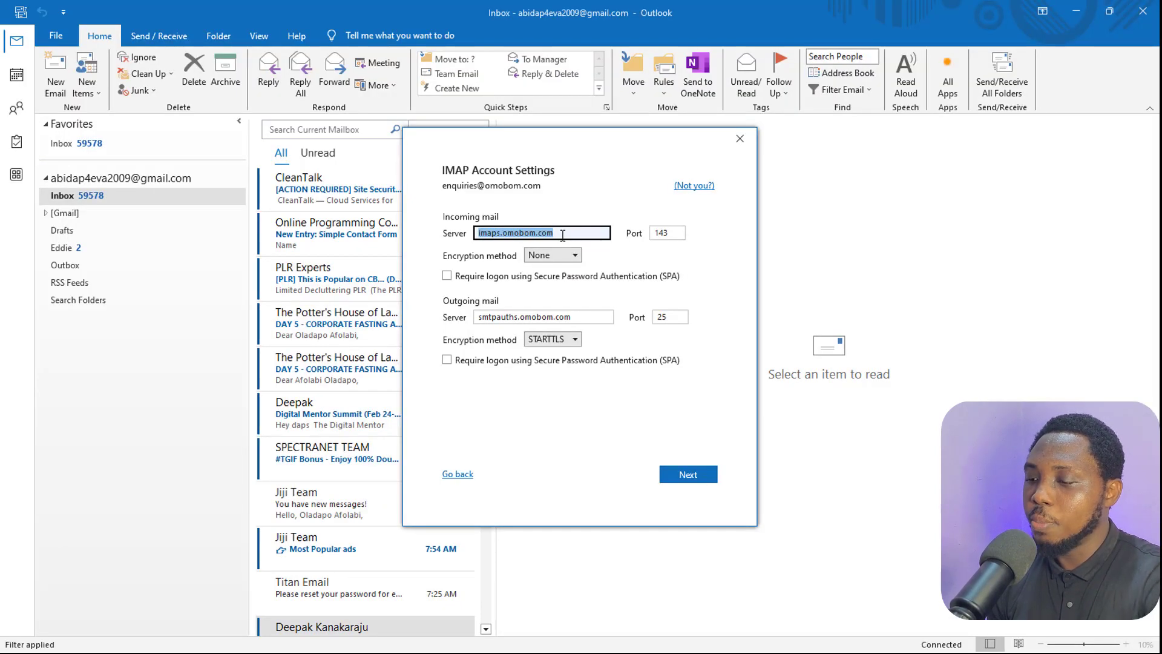
- Set the incoming server to imap.titan.email with SSL/TLS on port 993
key(ctrl+v)
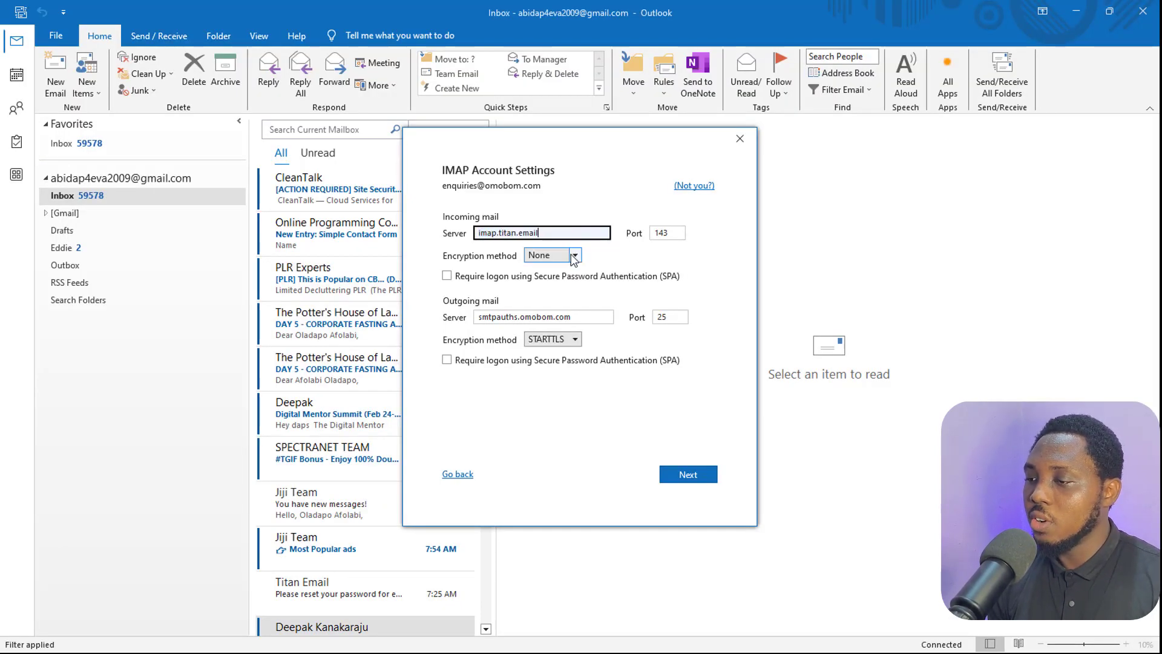
click(569, 254)
click(553, 284)
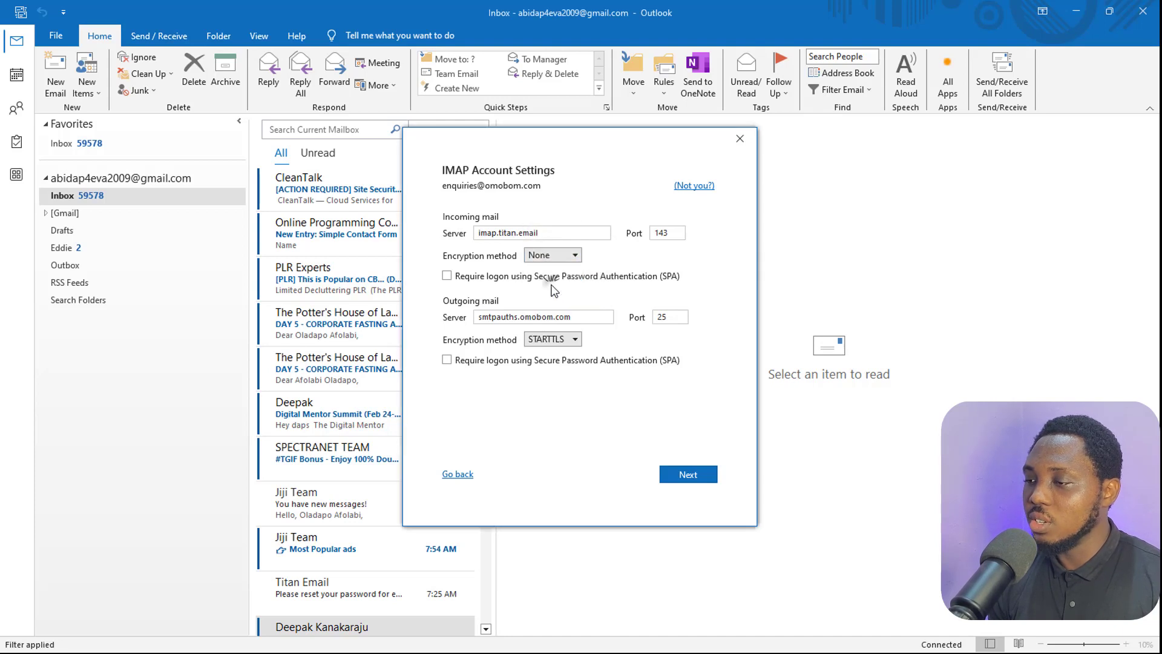
click(667, 236)
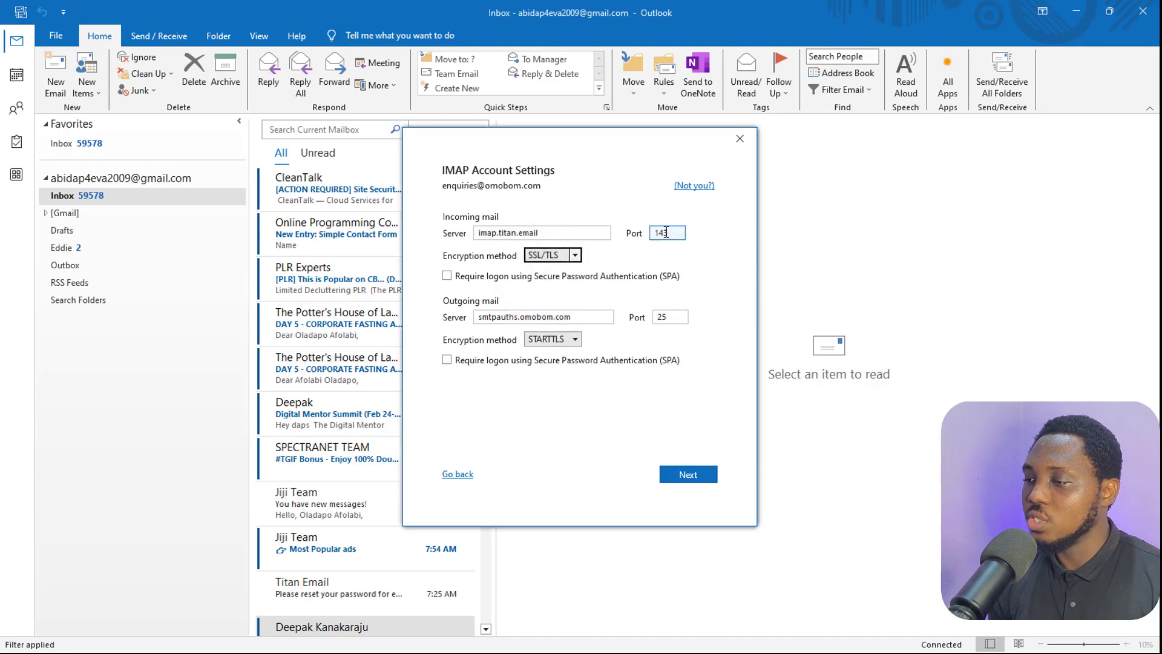
drag(666, 232, 653, 236)
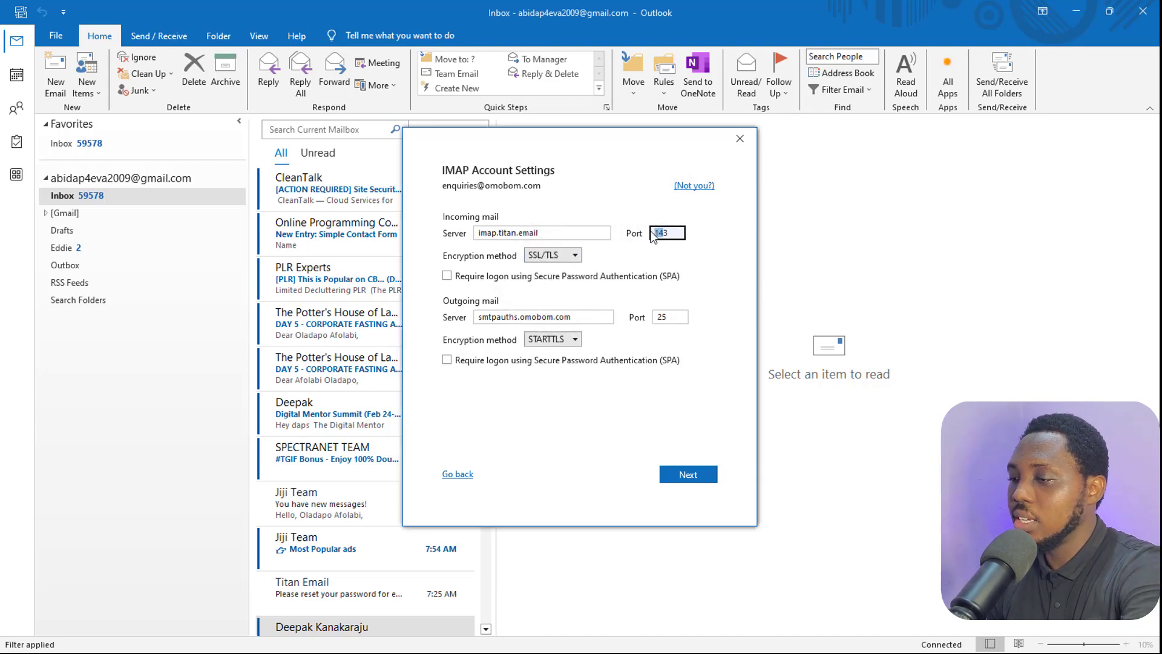
text(993)
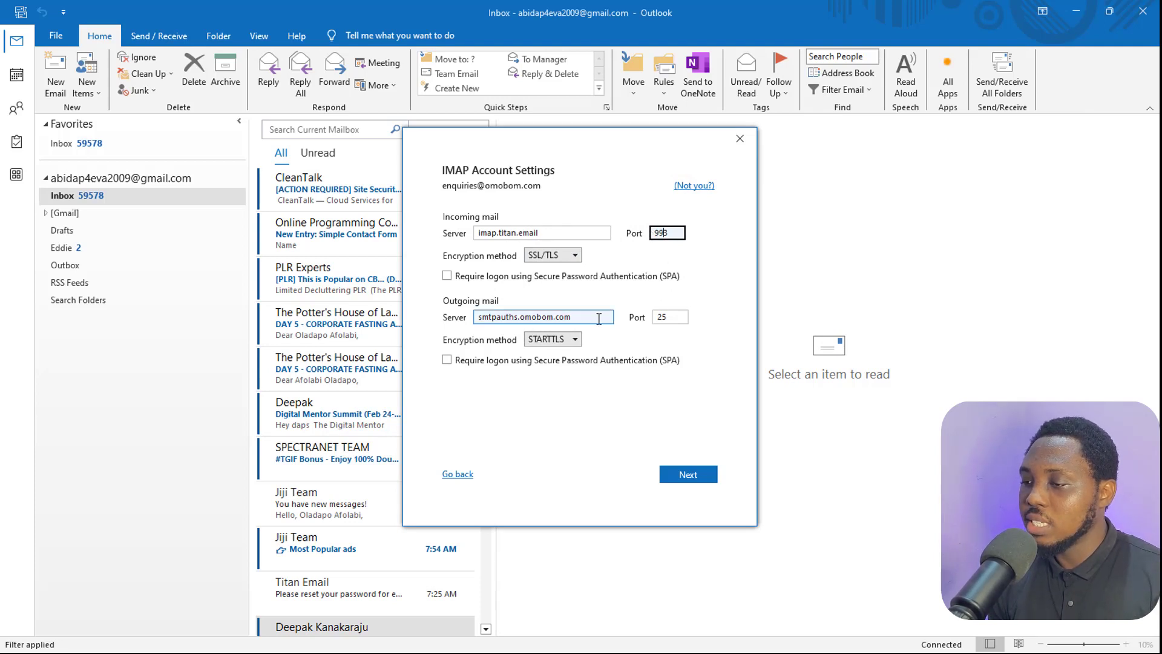
- Set the outgoing server to smtp.titan.email with SSL/TLS on port 465 and continue
click(553, 339)
click(543, 368)
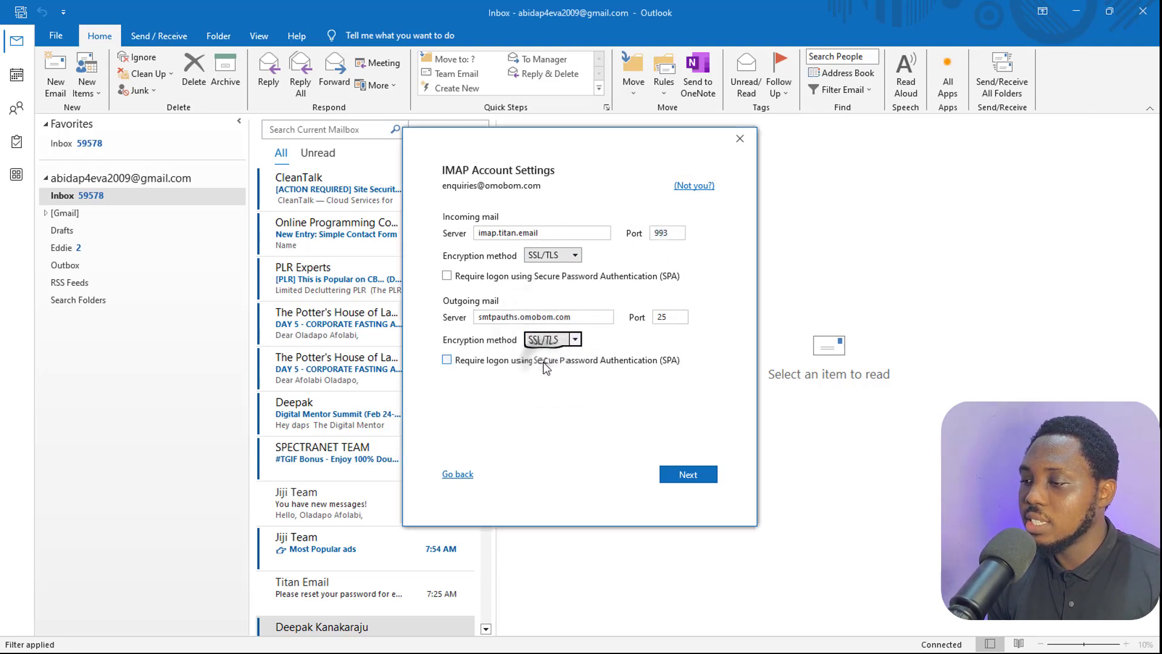
double_click(664, 317)
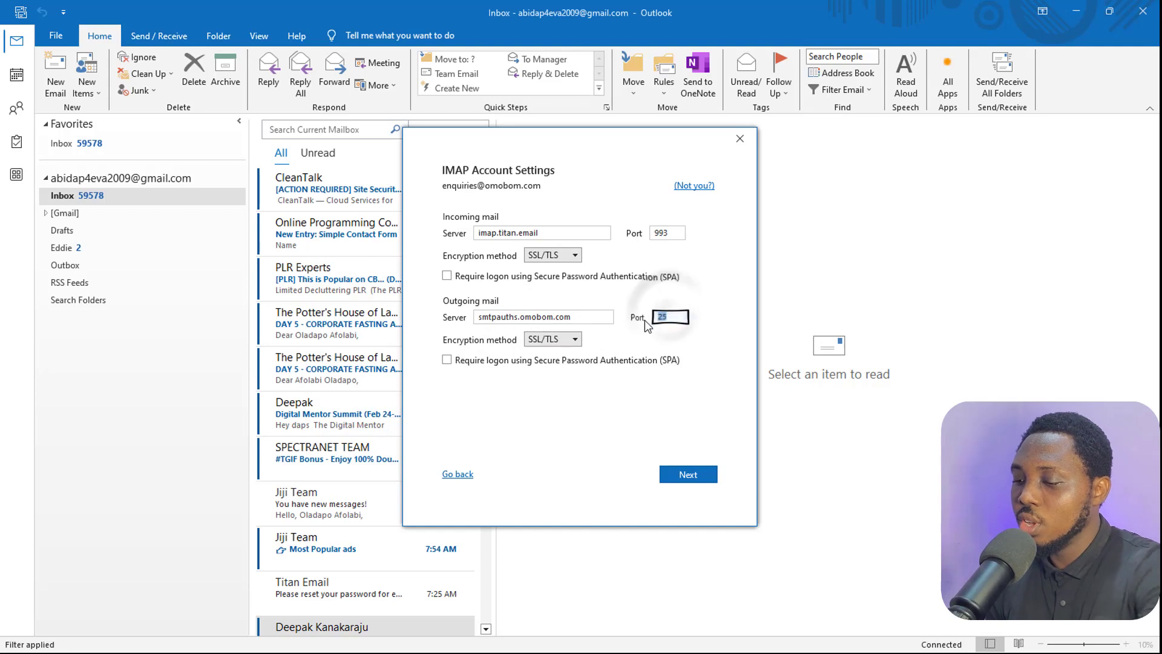
text(46)
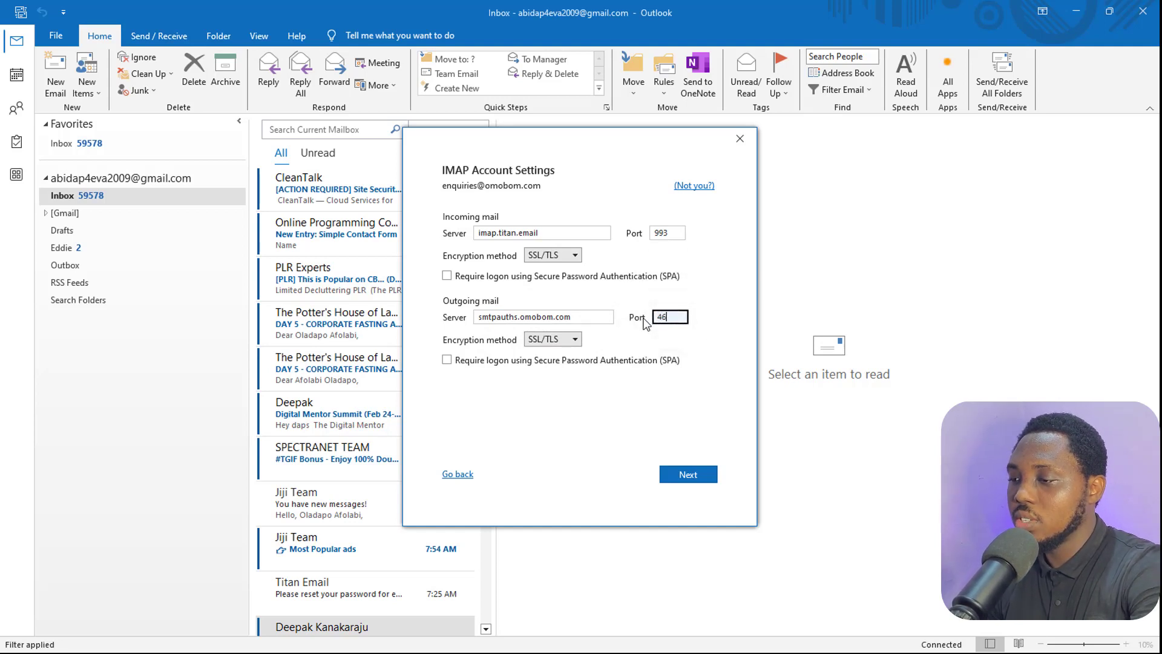
text(5)
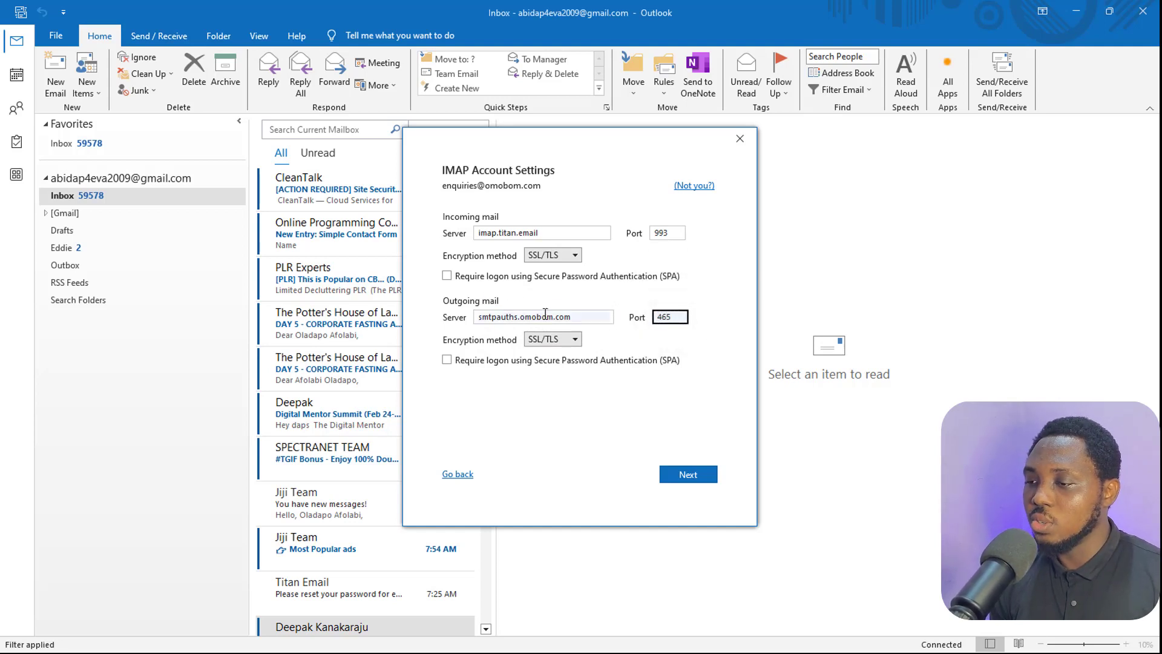
key(alt+Tab)
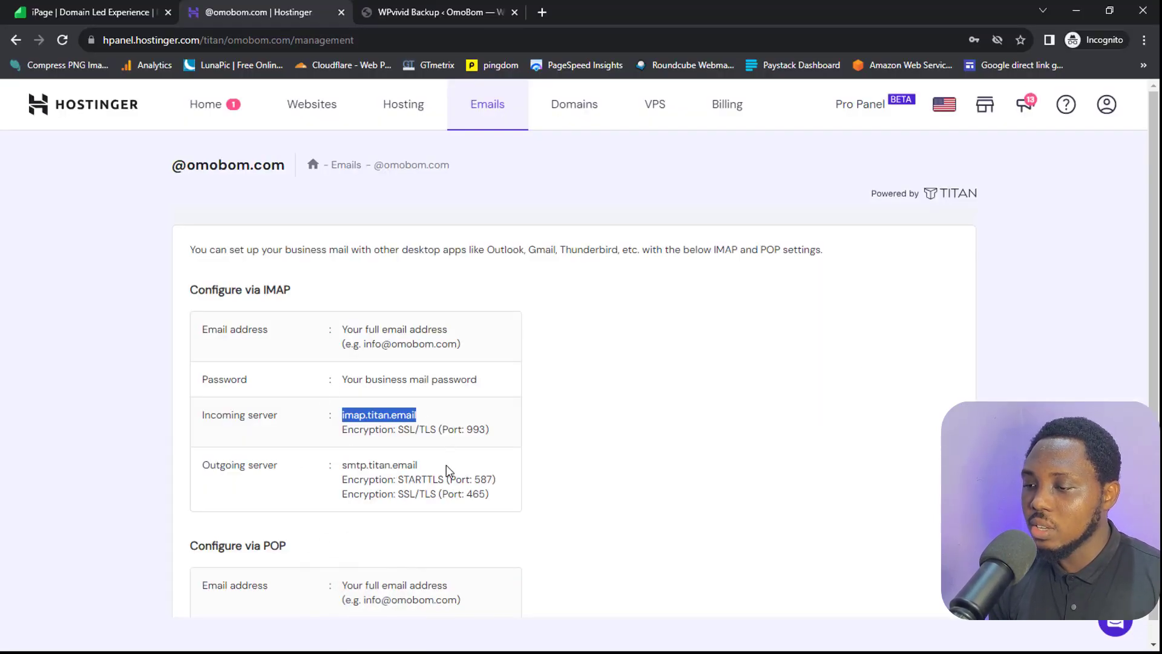
drag(445, 465, 343, 469)
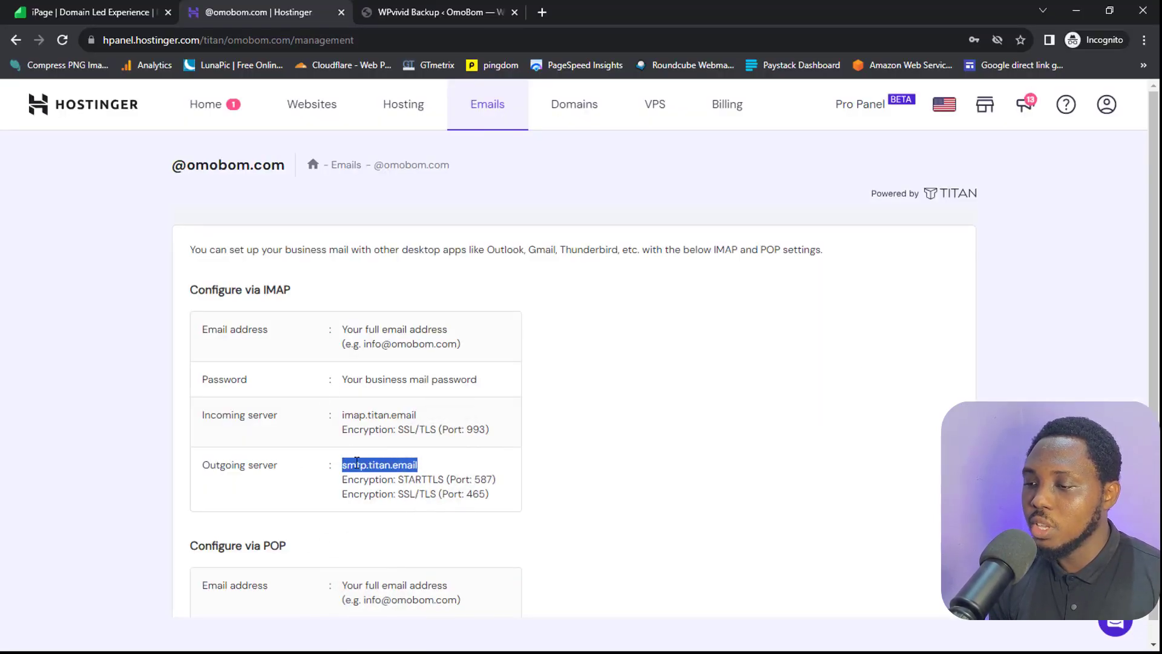
right_click(357, 464)
click(379, 477)
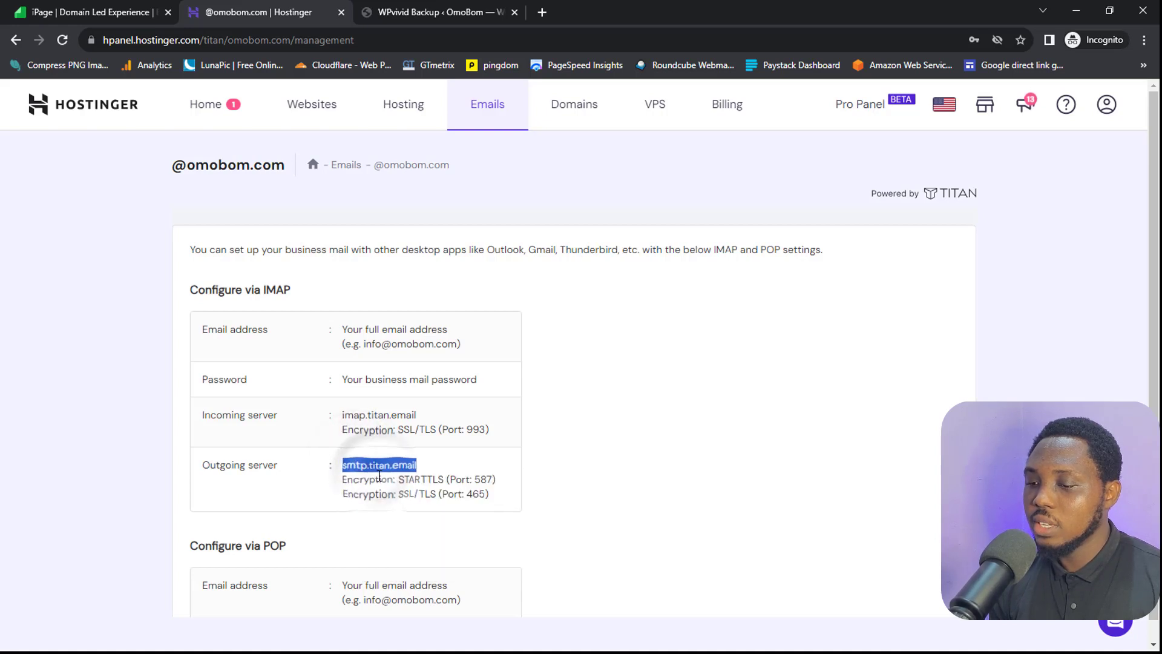
key(alt+Tab)
drag(584, 317, 431, 335)
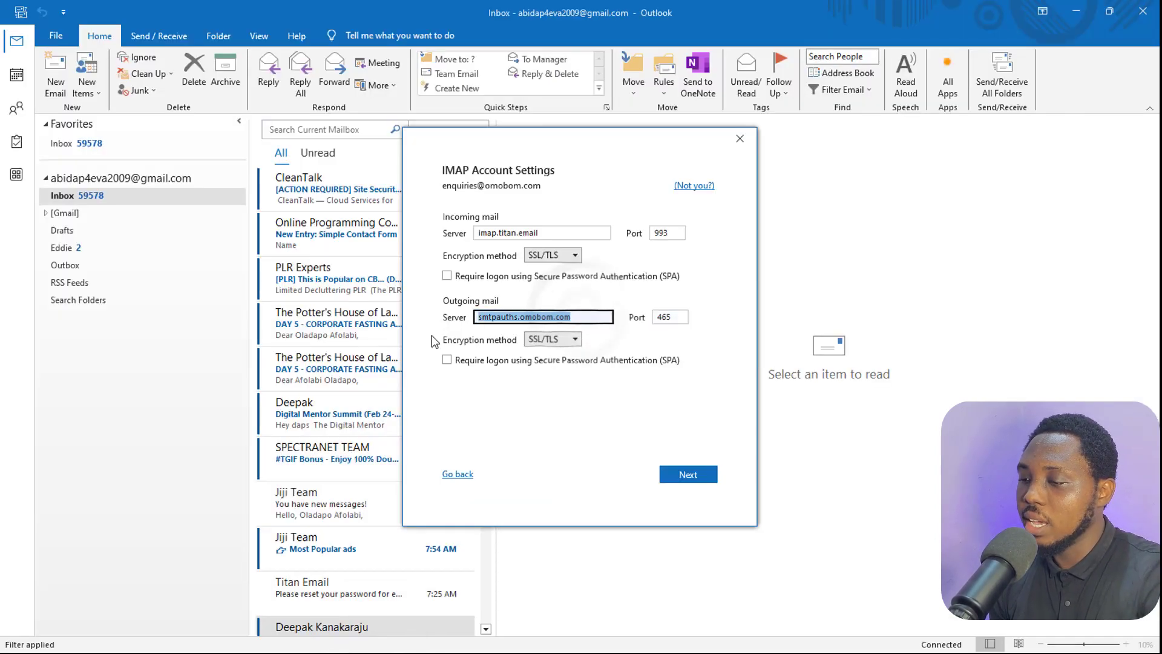
key(ctrl+v)
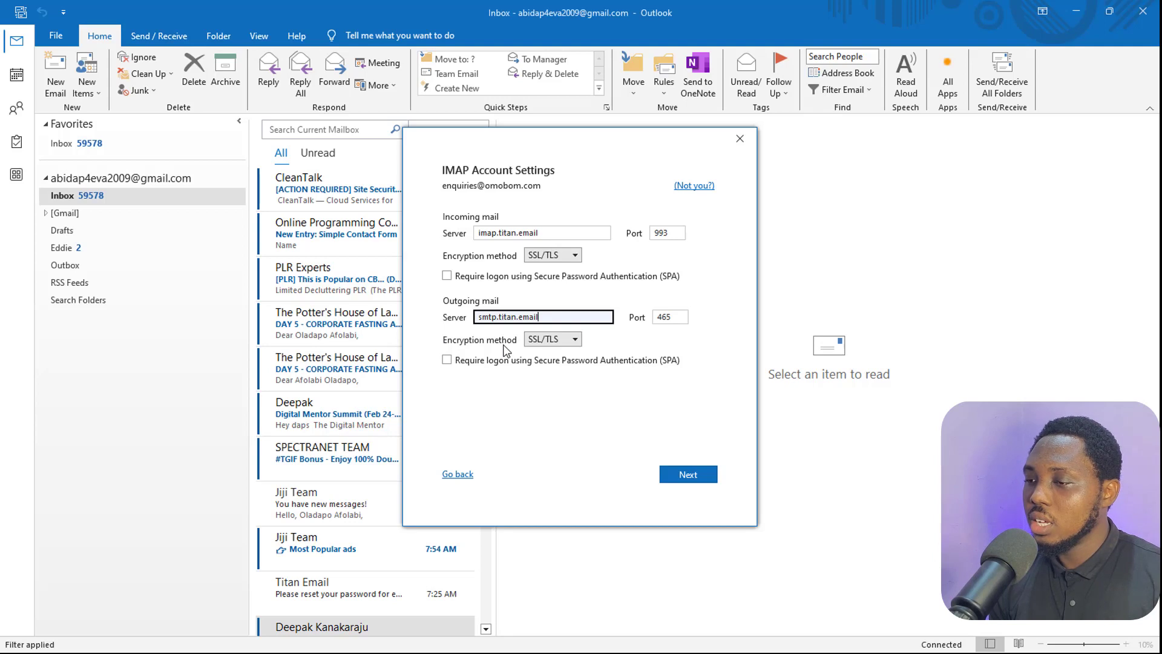
click(679, 473)
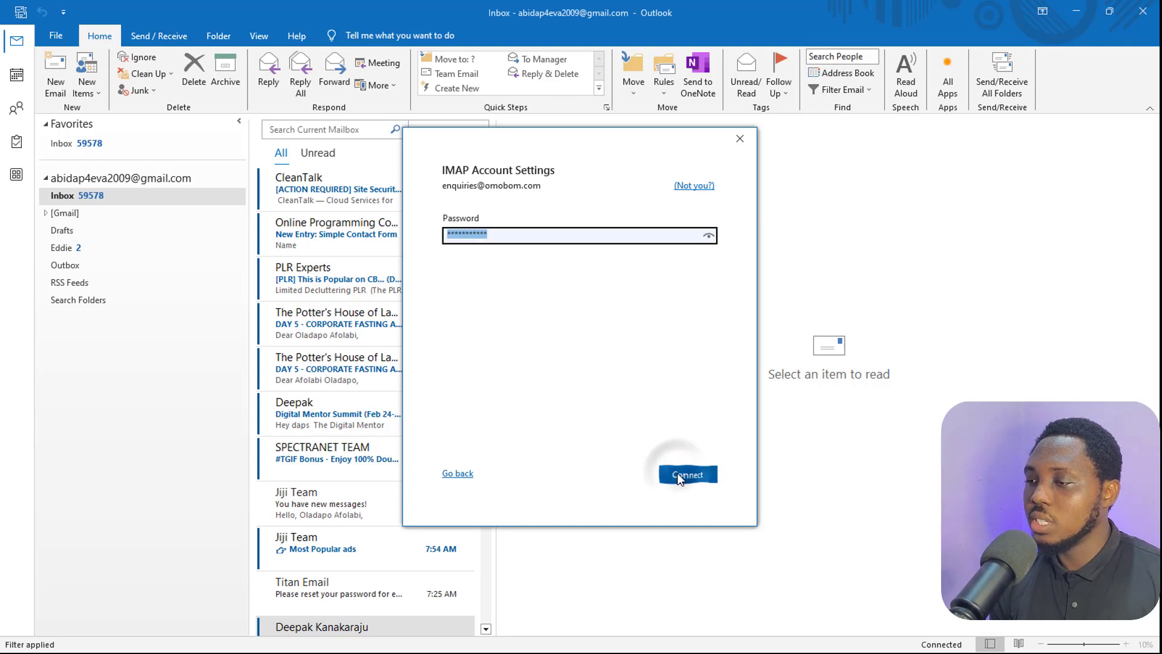
- Connect the omobom.com Titan mailbox with its saved password and finish adding the account
click(679, 474)
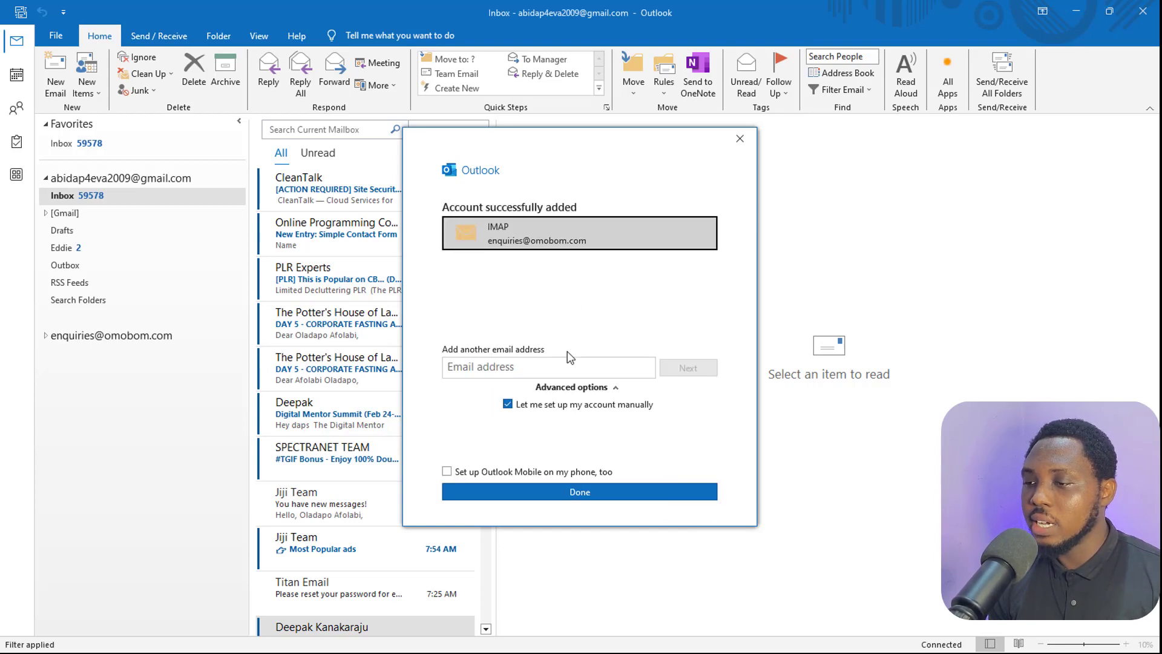
click(494, 369)
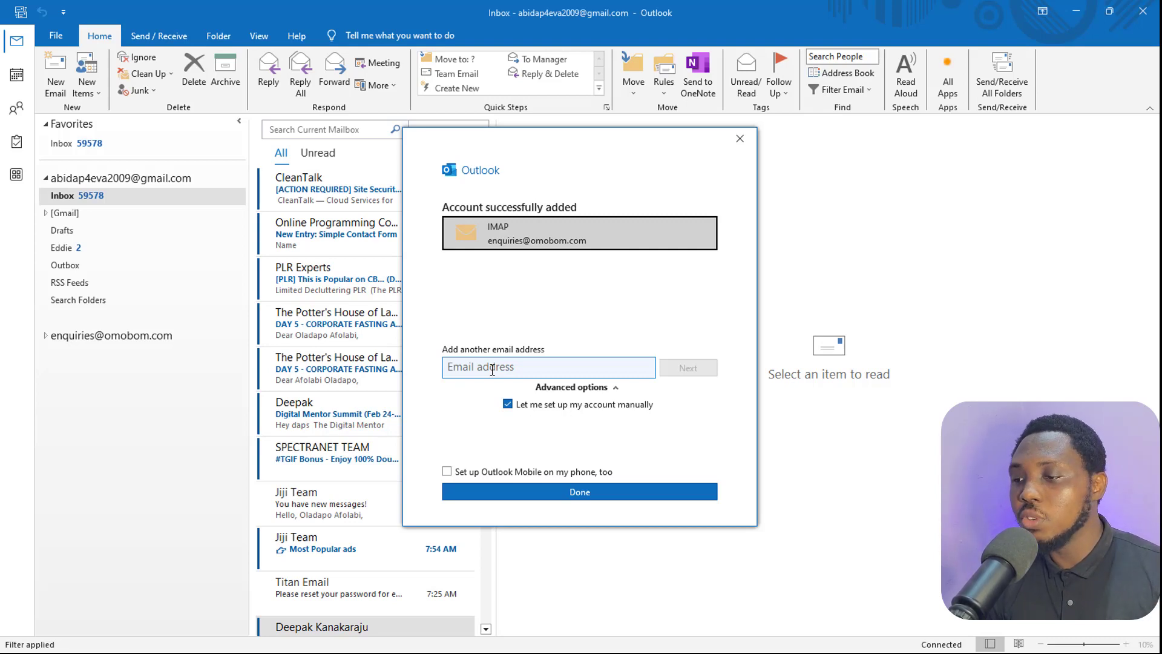
click(613, 495)
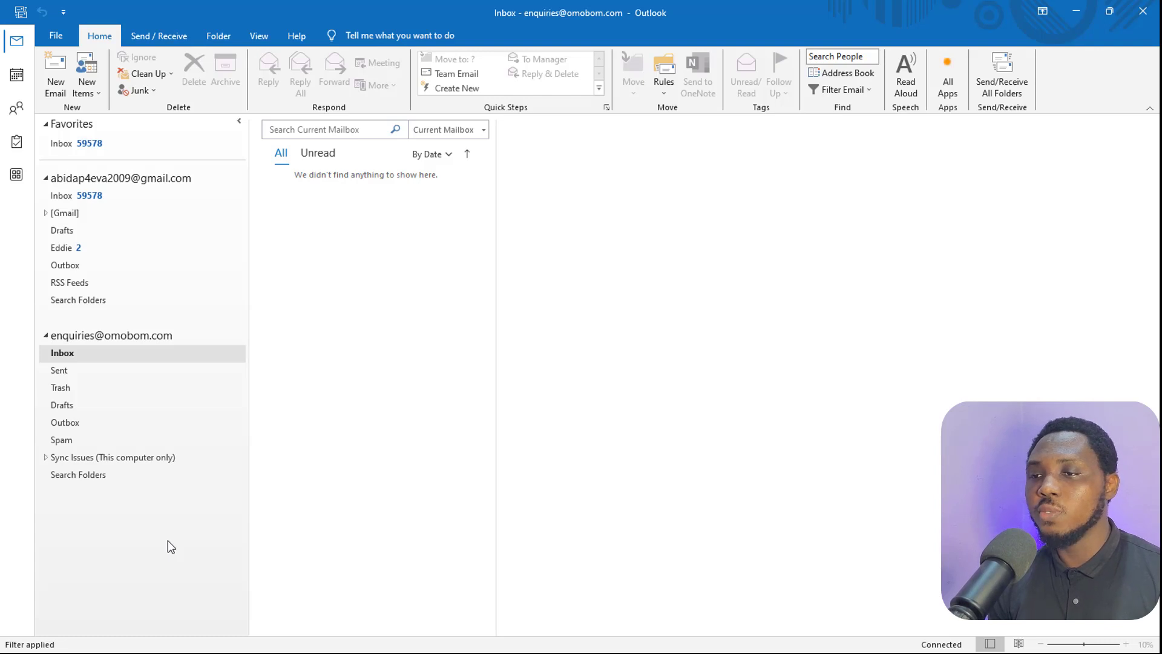
- Import the 'enquiries' Outlook Data File (.pst), subfolders included, into the enquiries mailbox
click(54, 35)
click(60, 103)
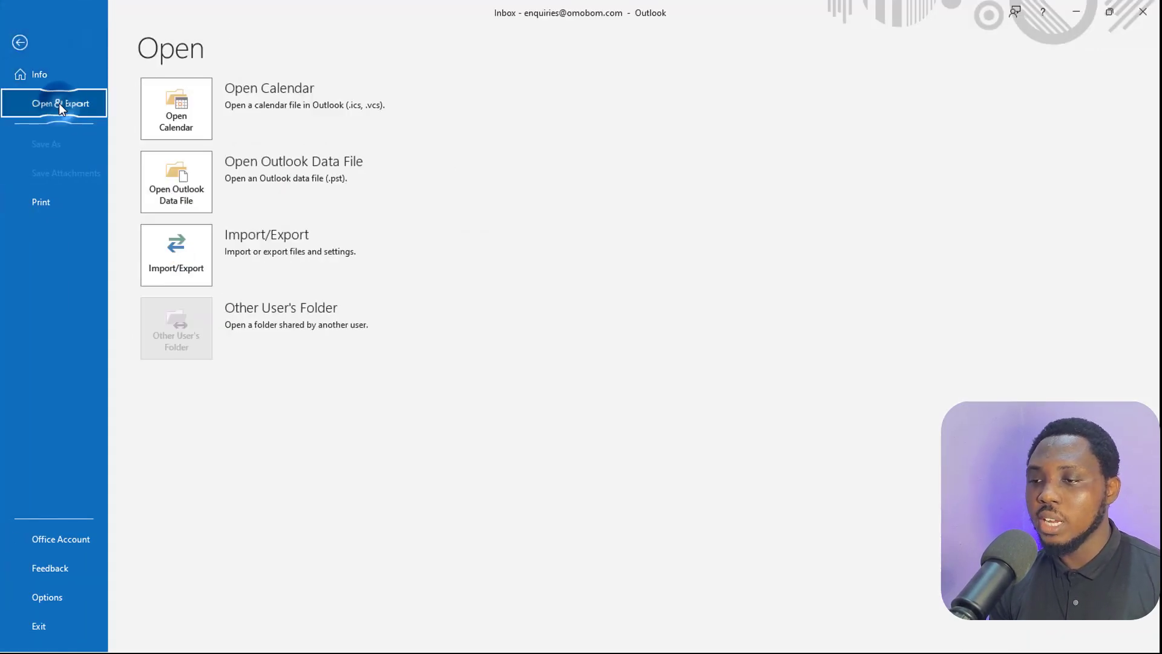
click(176, 255)
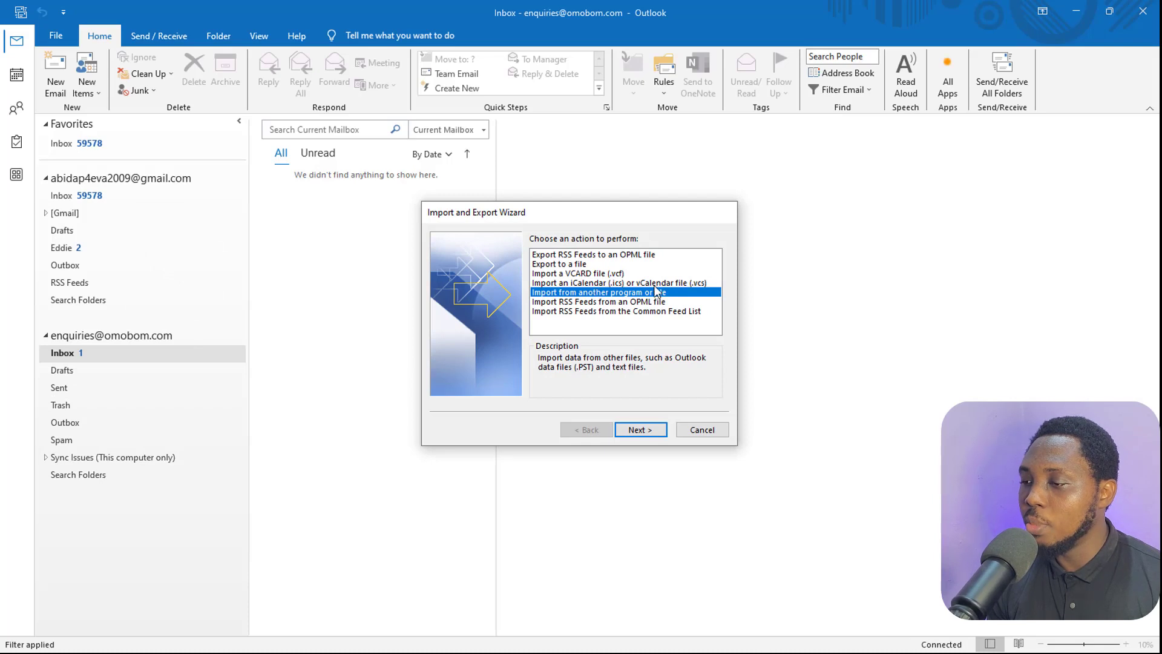
click(642, 429)
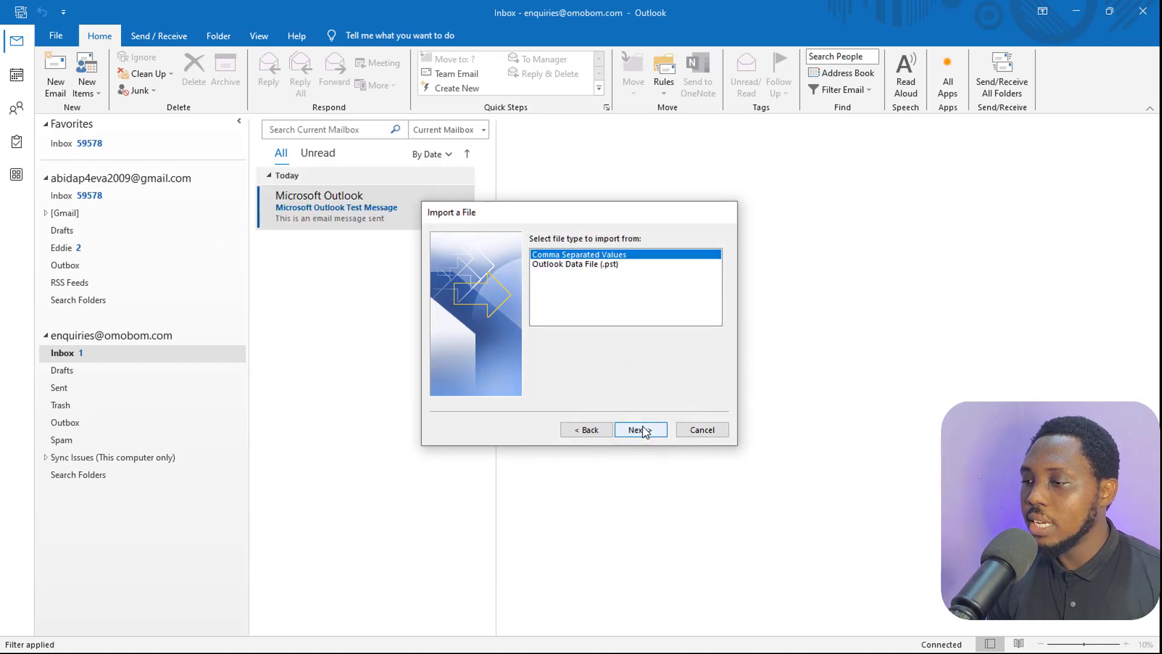
click(561, 264)
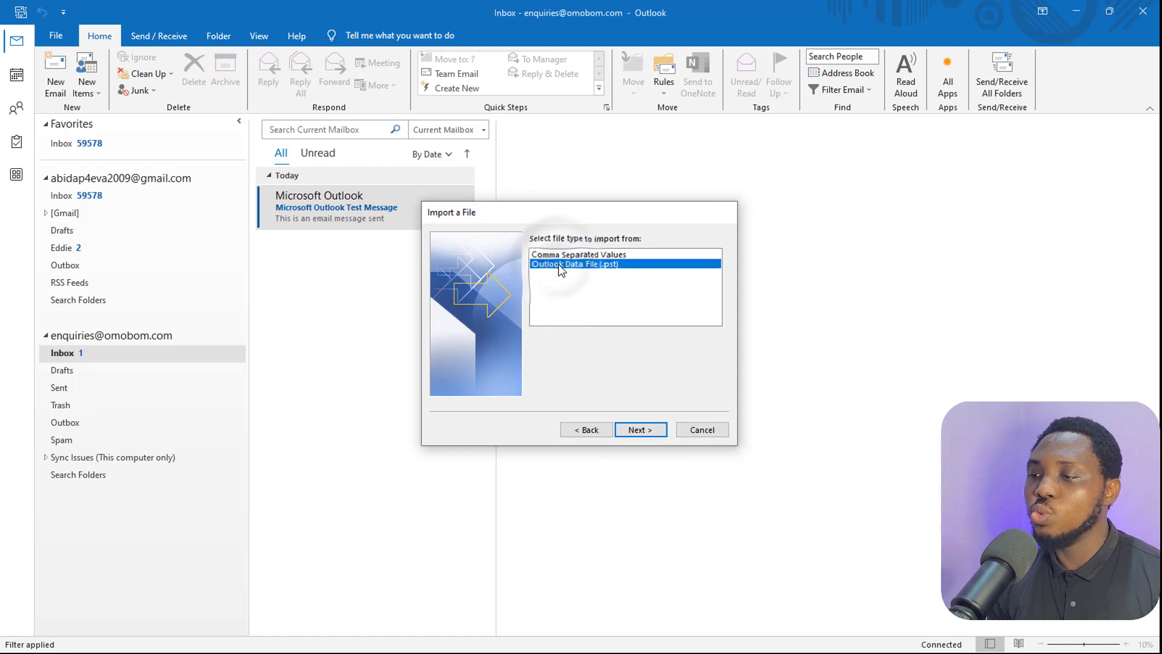
click(640, 430)
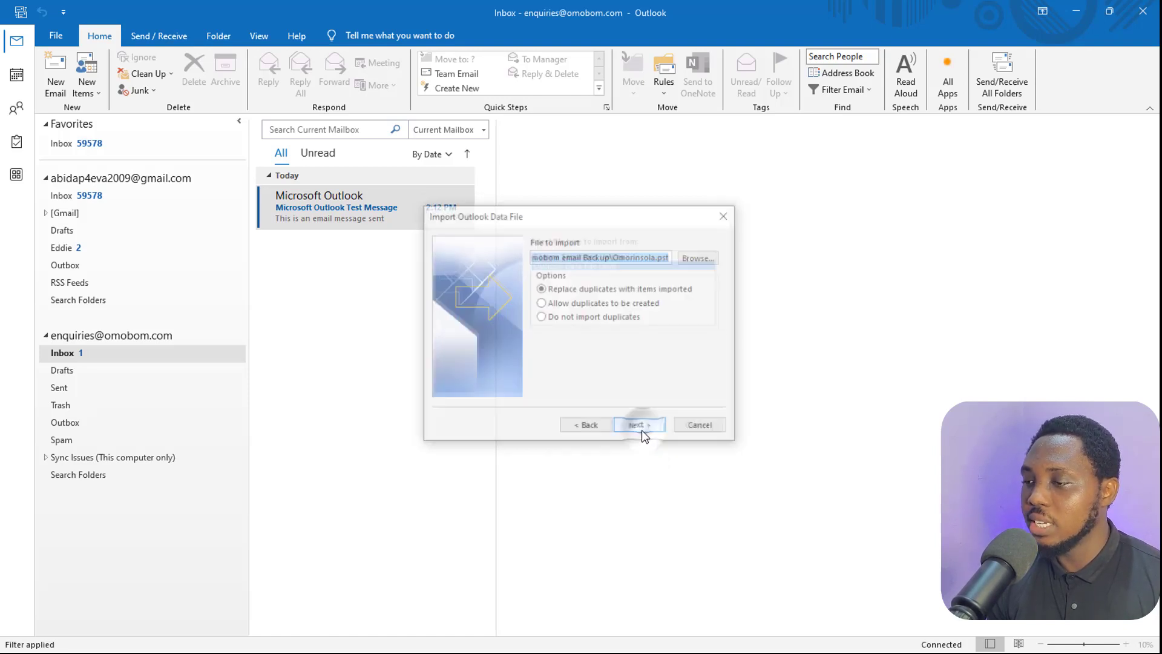
click(701, 258)
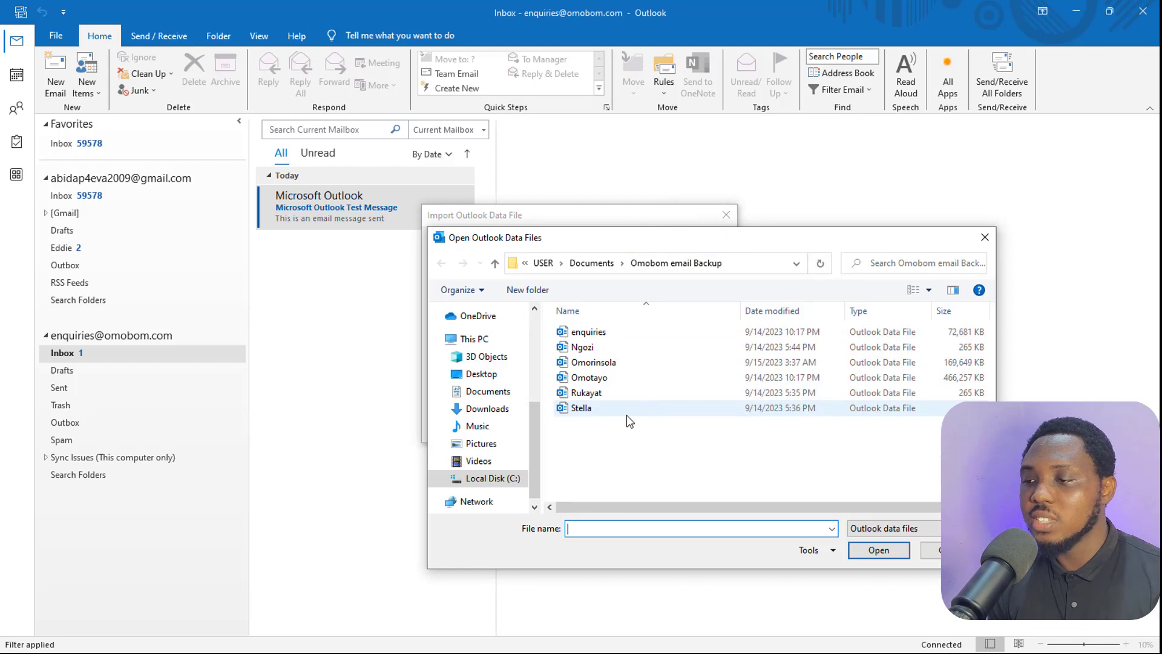
click(579, 331)
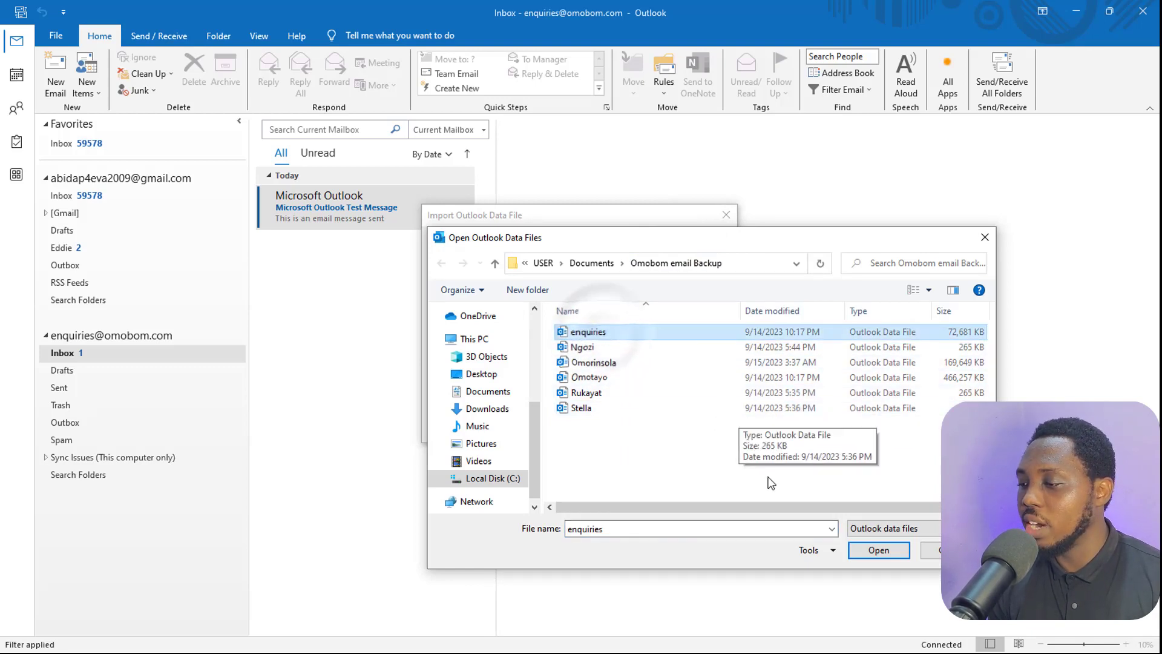
click(879, 550)
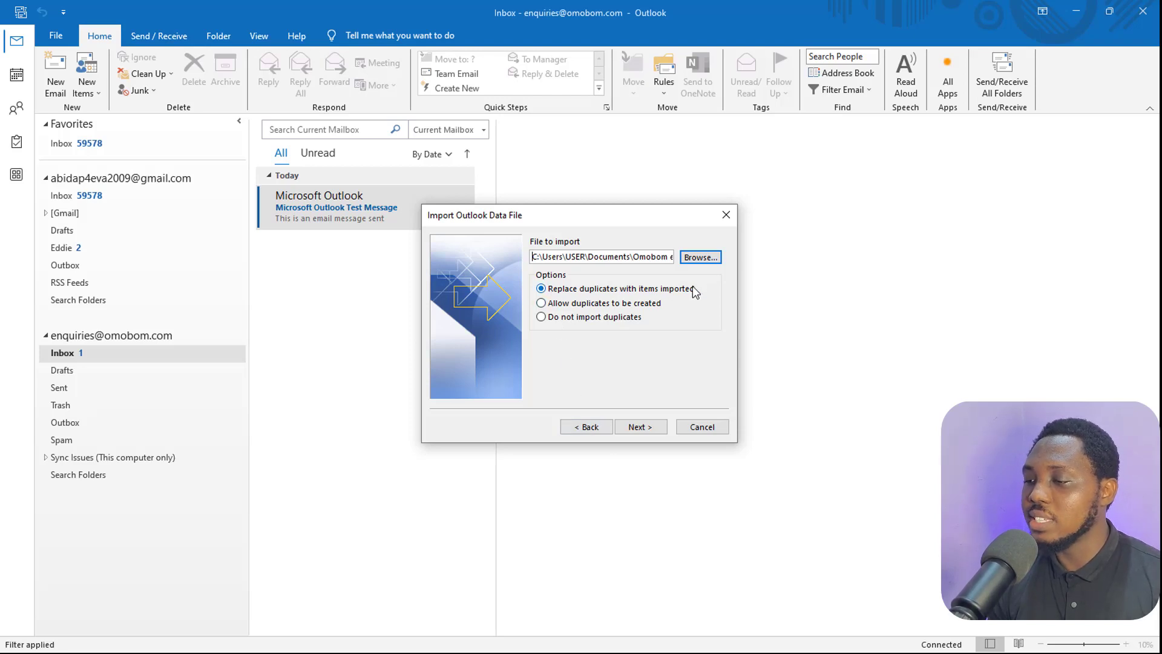
click(629, 428)
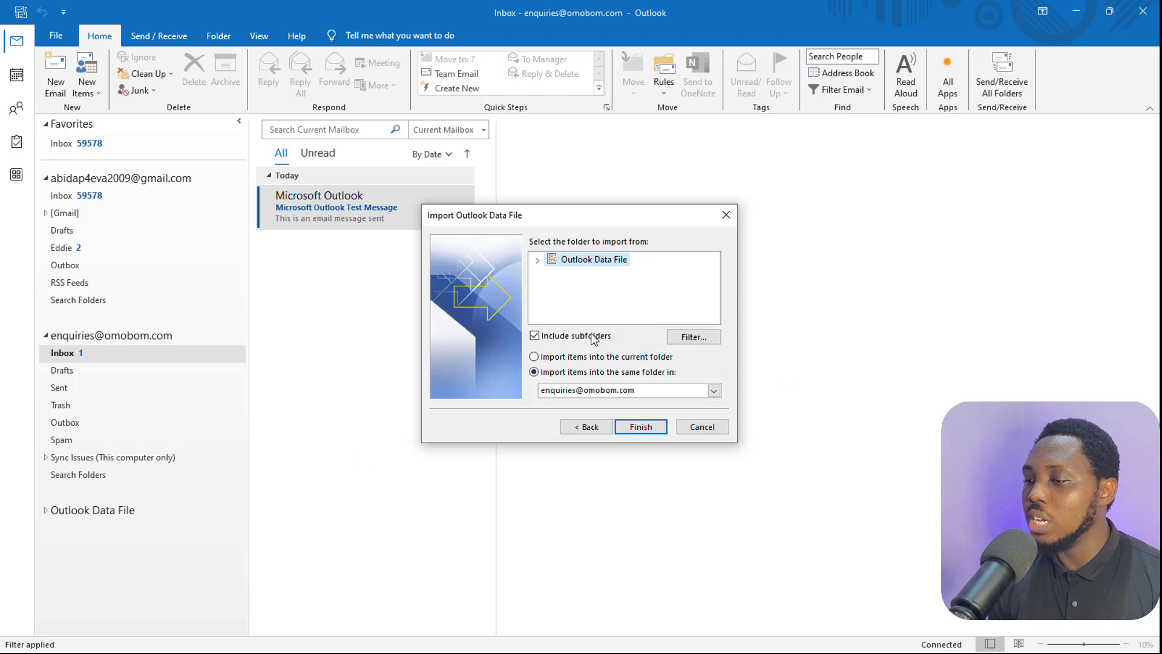
click(640, 427)
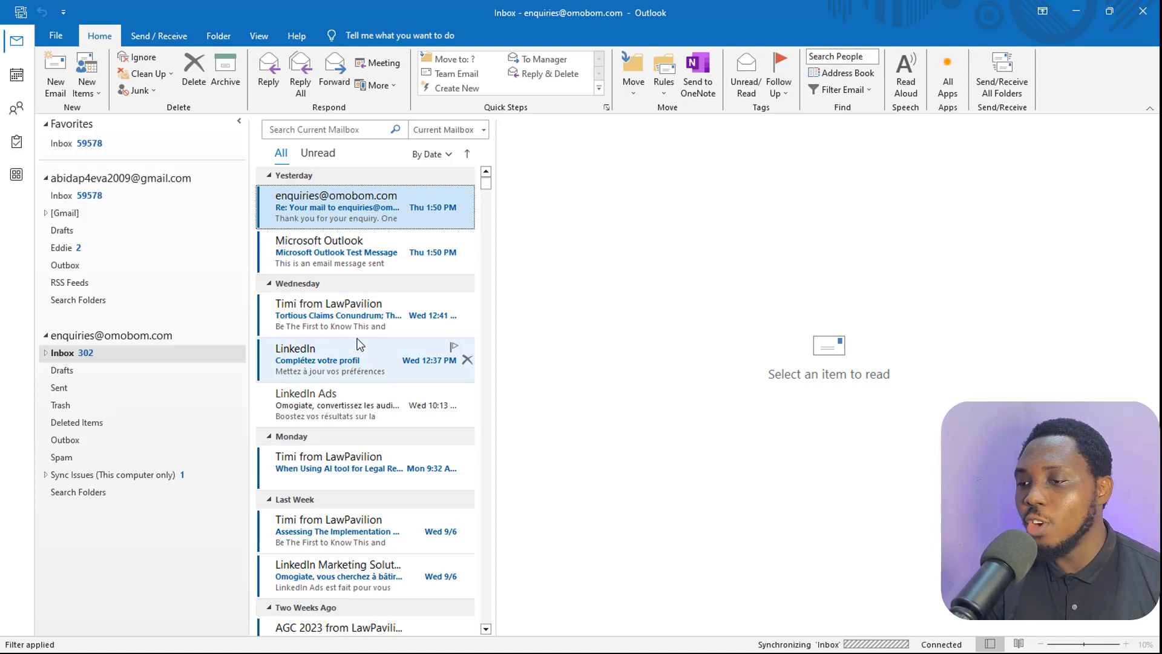
- Scroll the enquiries Inbox to check the imported emails (302 unread), then minimize Outlook
scroll(357, 340, down, 3)
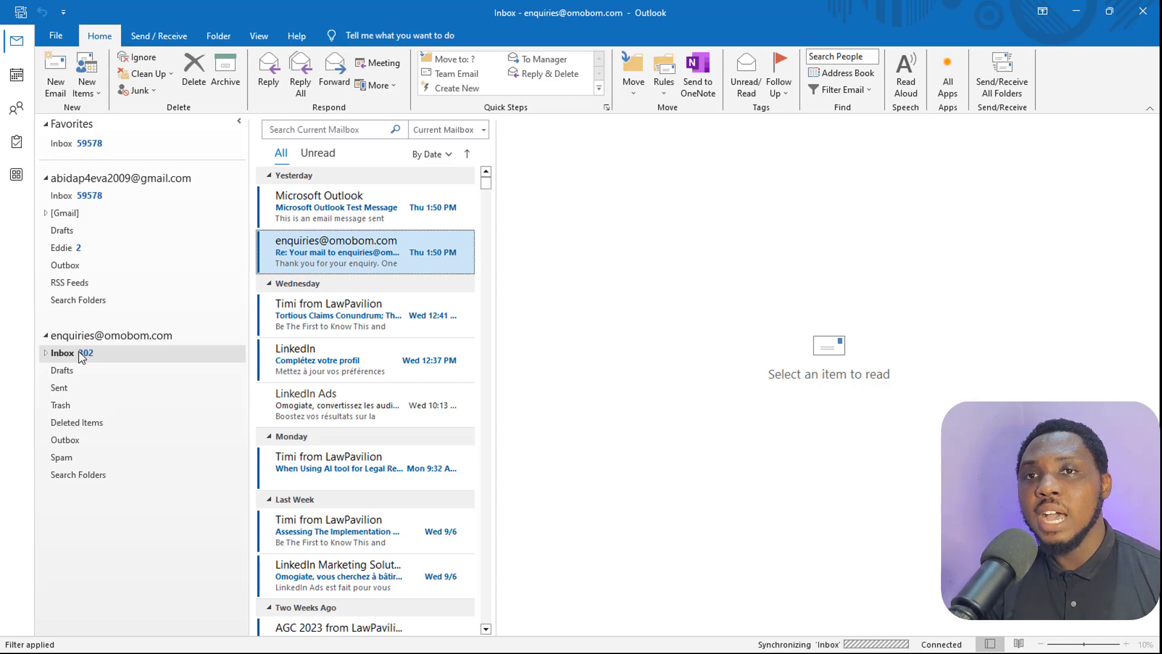
click(1076, 13)
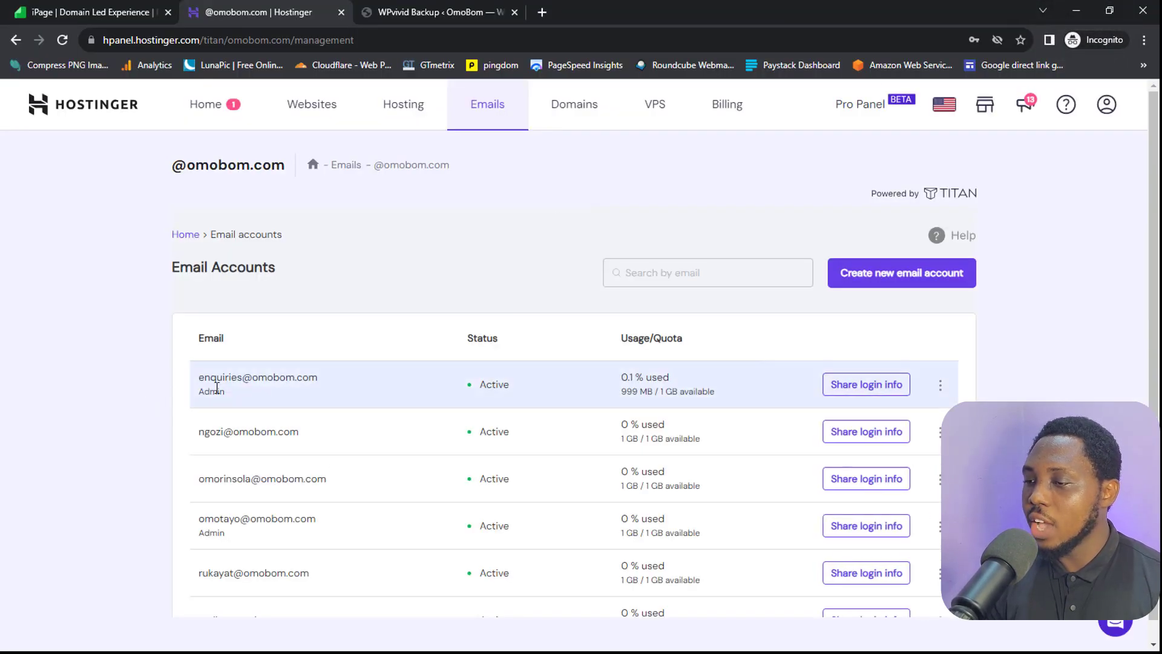
- Log in to the enquiries webmail, confirm the older migrated emails appear, then close the tab
click(941, 386)
click(858, 419)
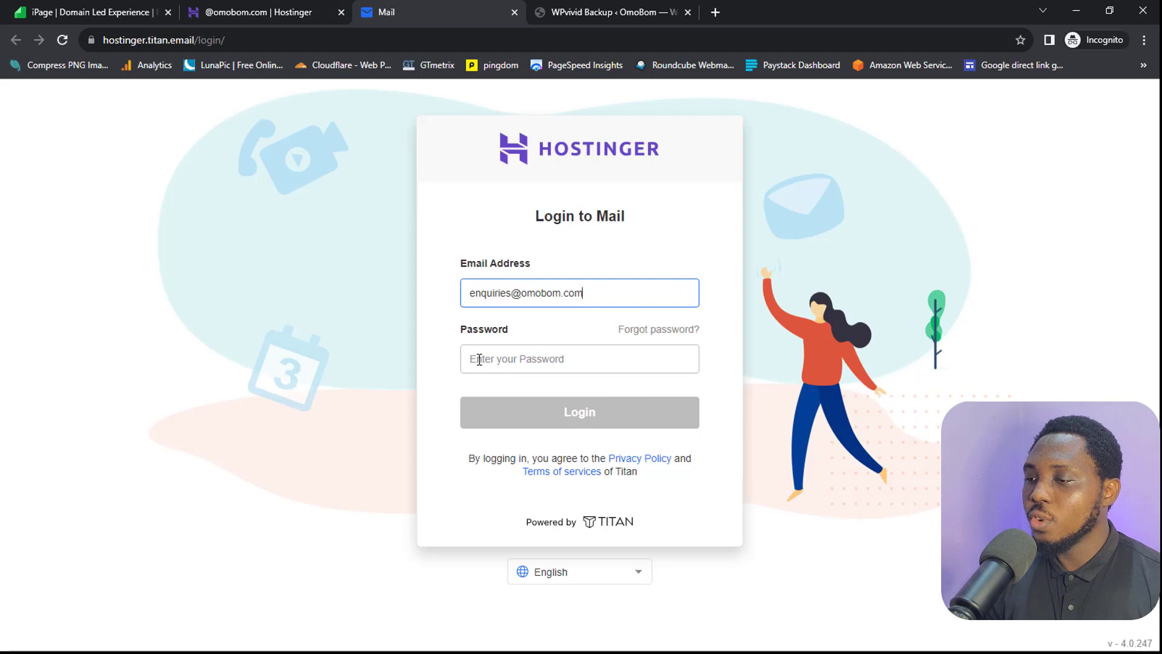
click(479, 359)
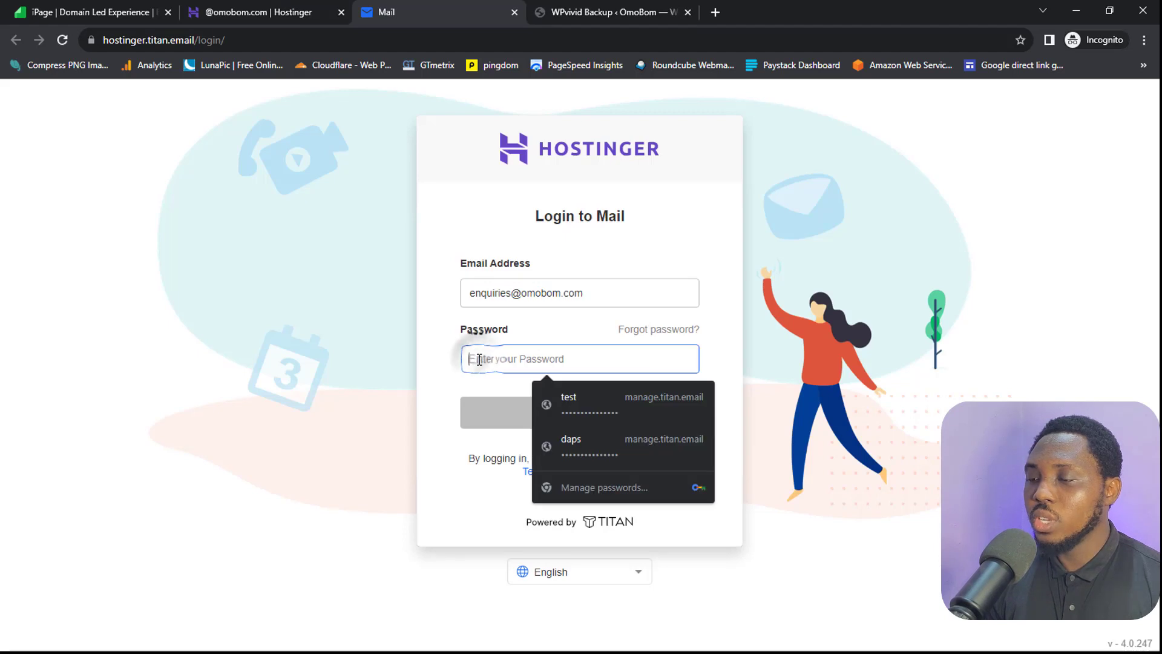
text(•)
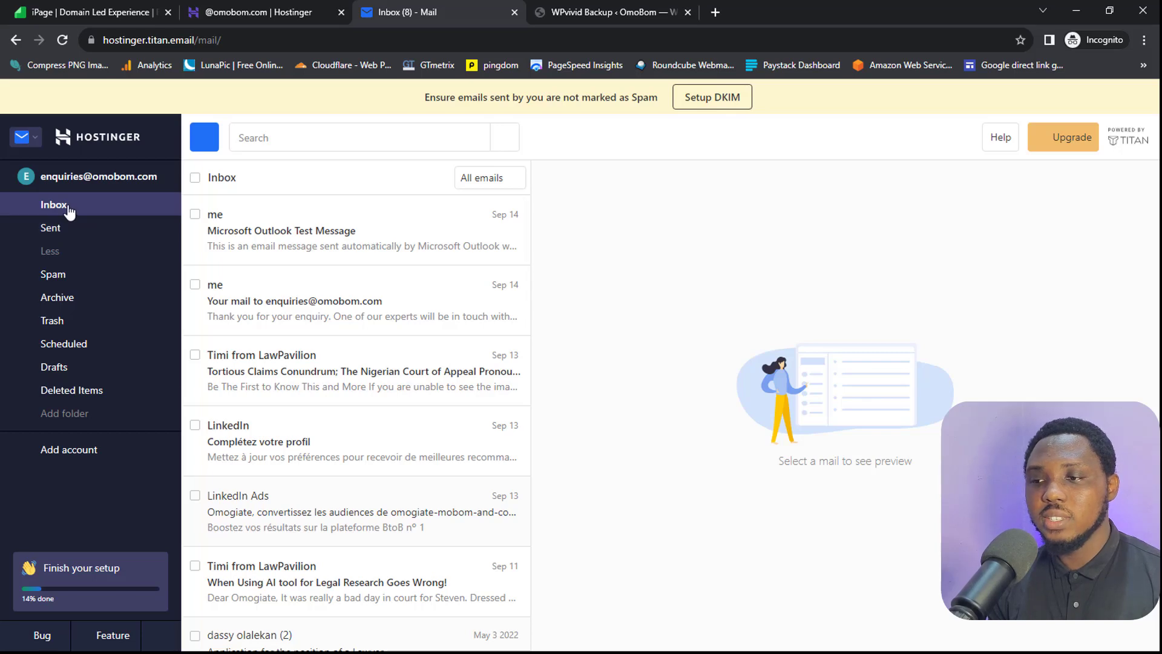
scroll(337, 259, down, 8)
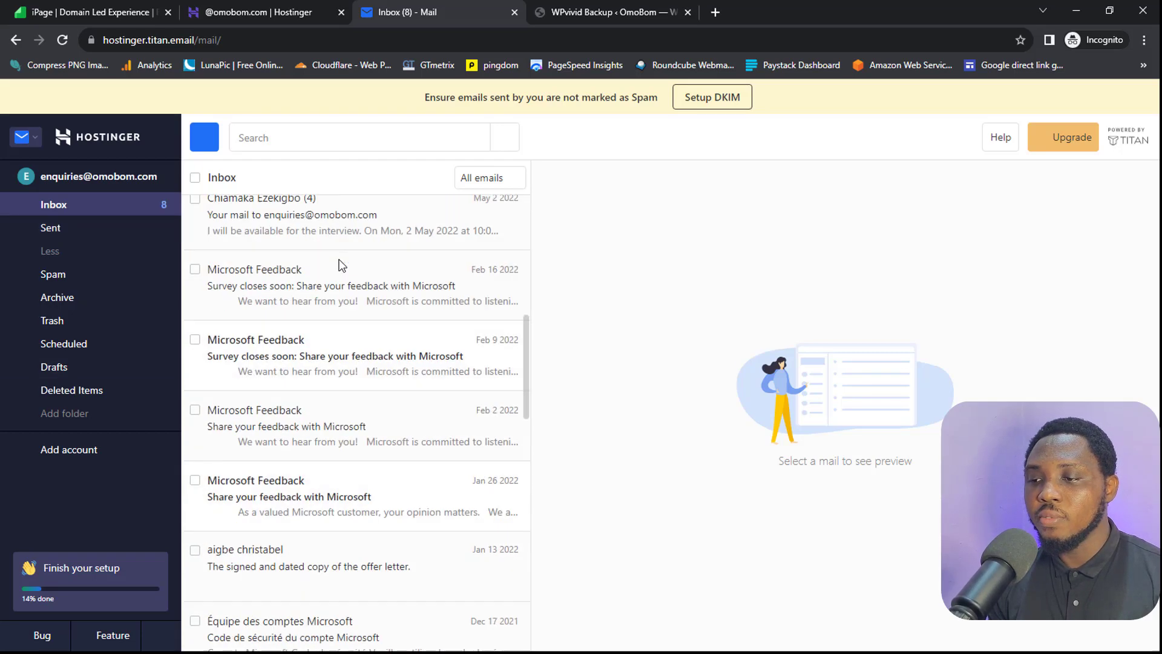
scroll(342, 265, down, 10)
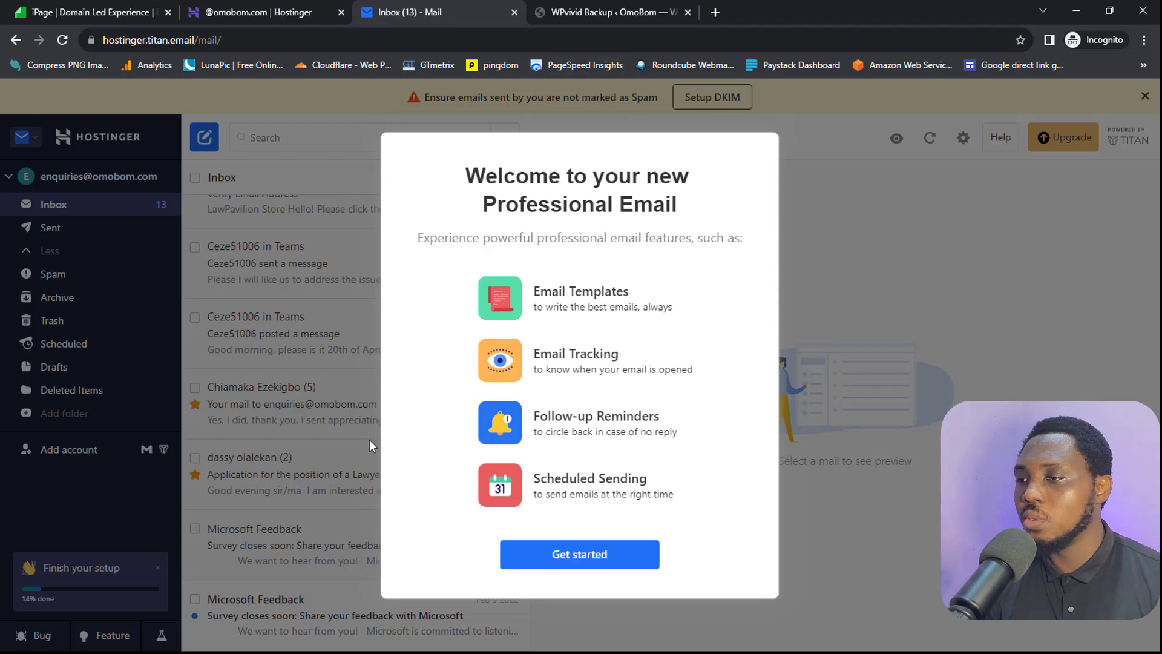
click(516, 12)
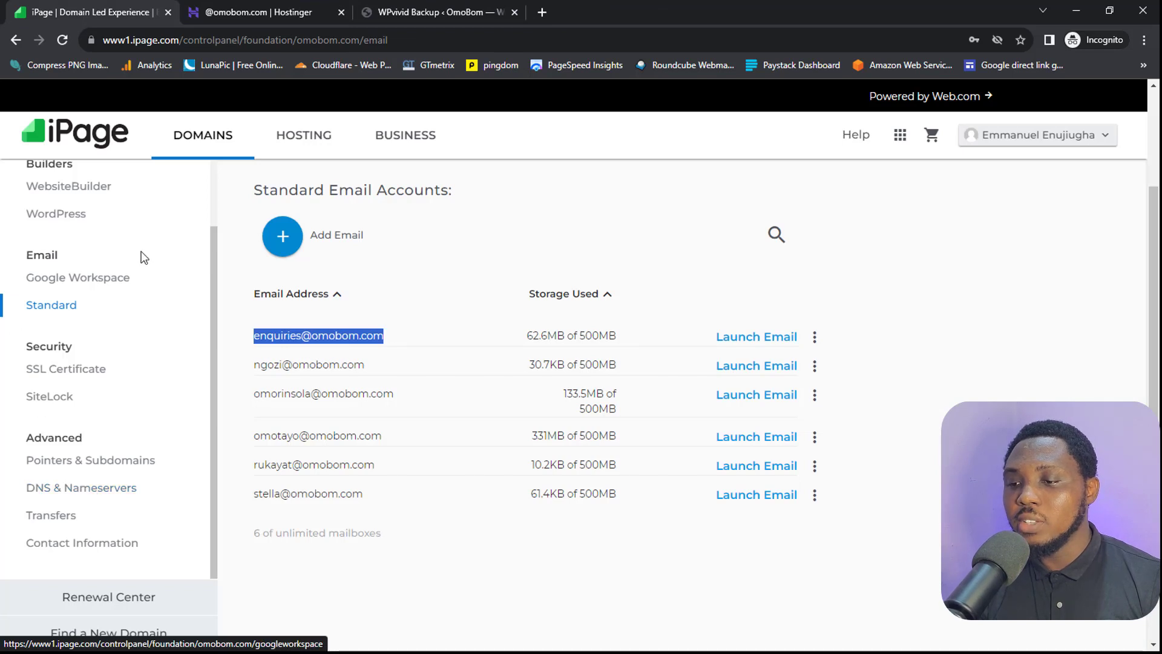
- Review omobom.com's transfer requirements and Email Auth-Code option in iPage Transfers, then return to Hostinger
click(54, 516)
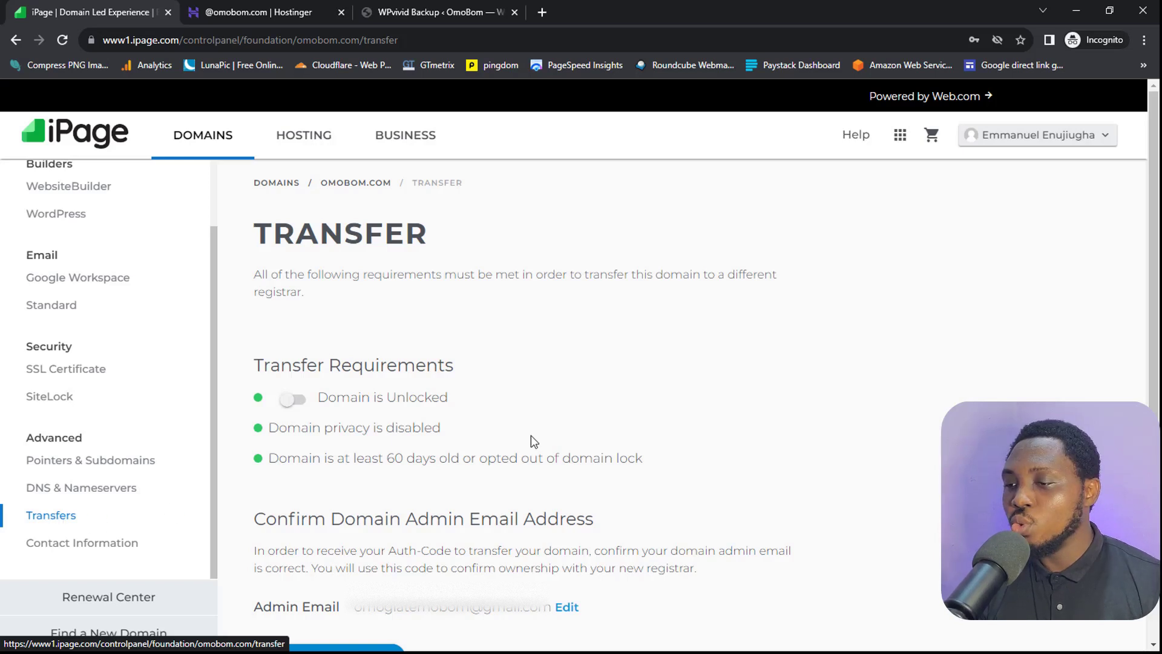
scroll(753, 373, down, 1)
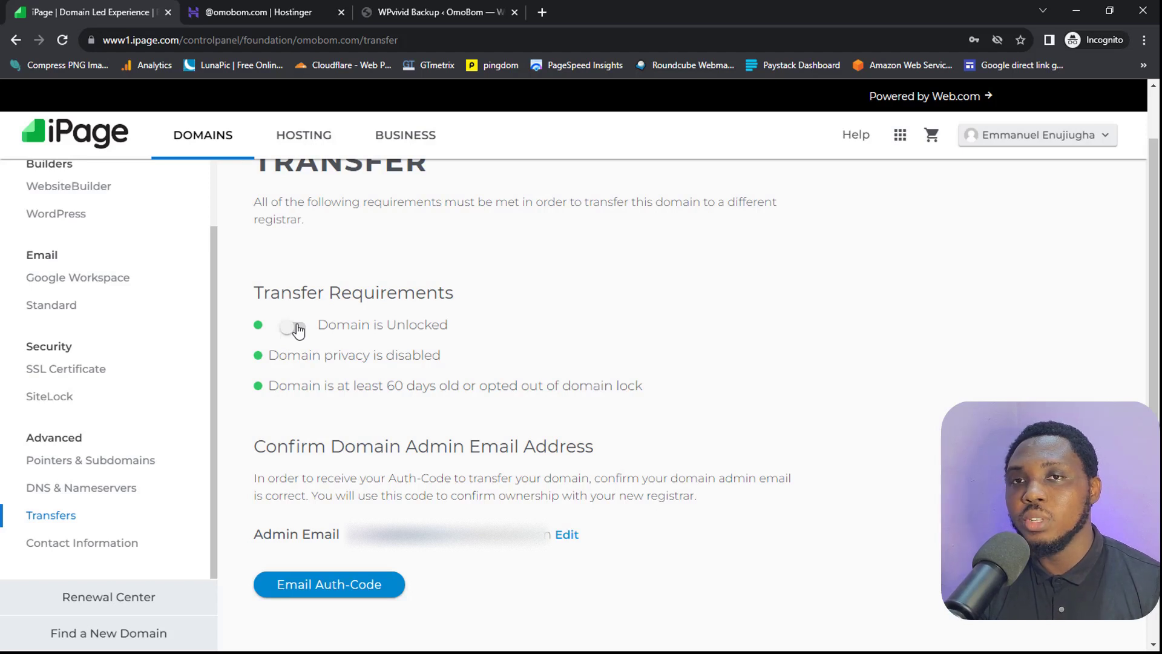
scroll(554, 366, down, 2)
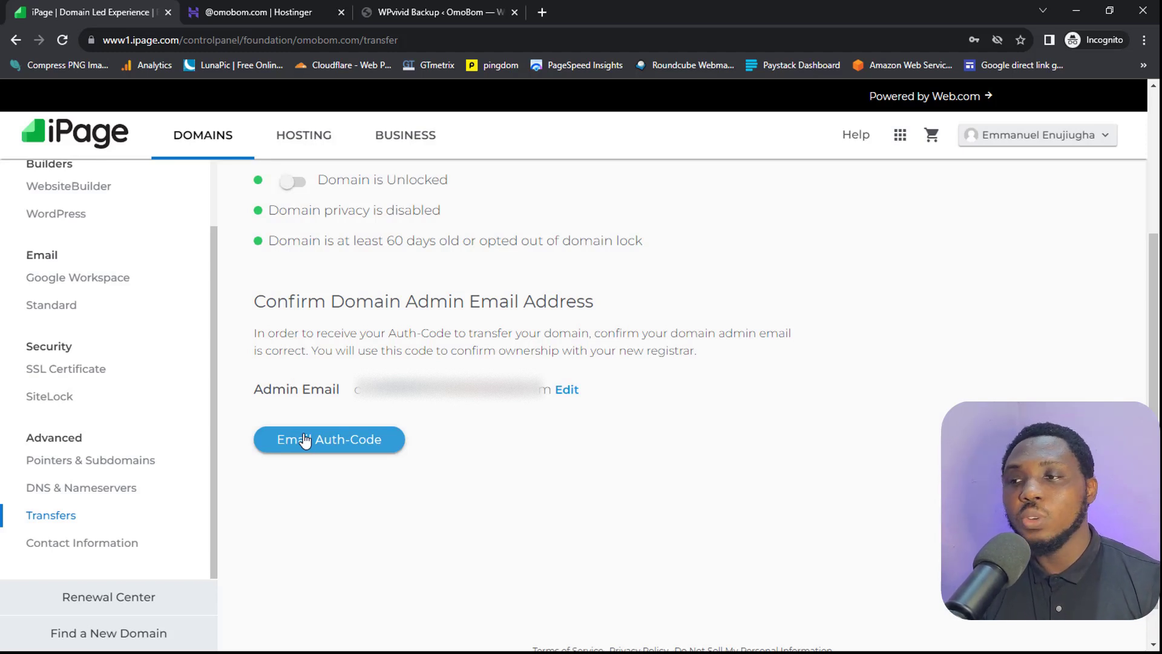
click(260, 14)
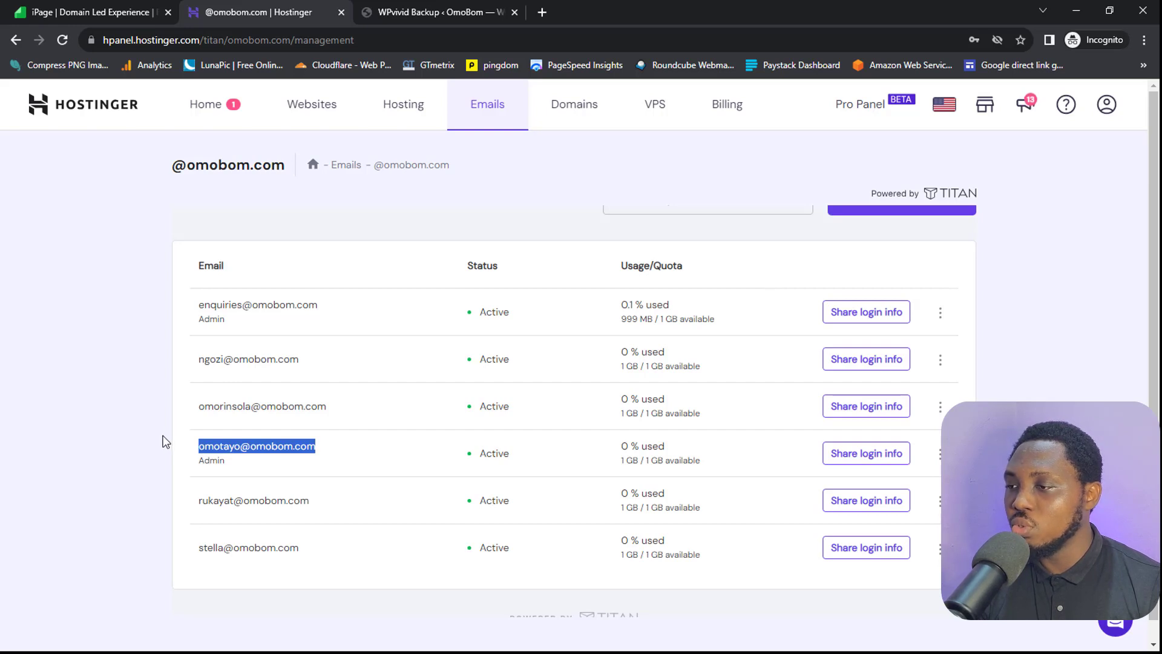
- From hPanel Domains, choose 'Transfer an existing domain'
click(566, 114)
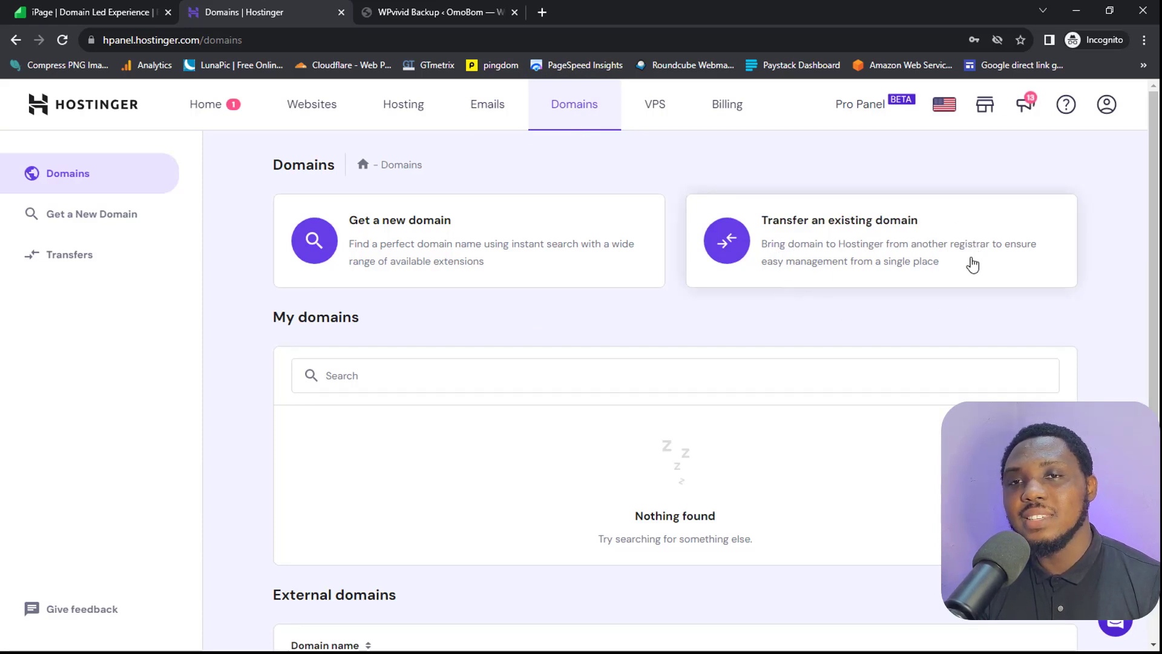
click(895, 249)
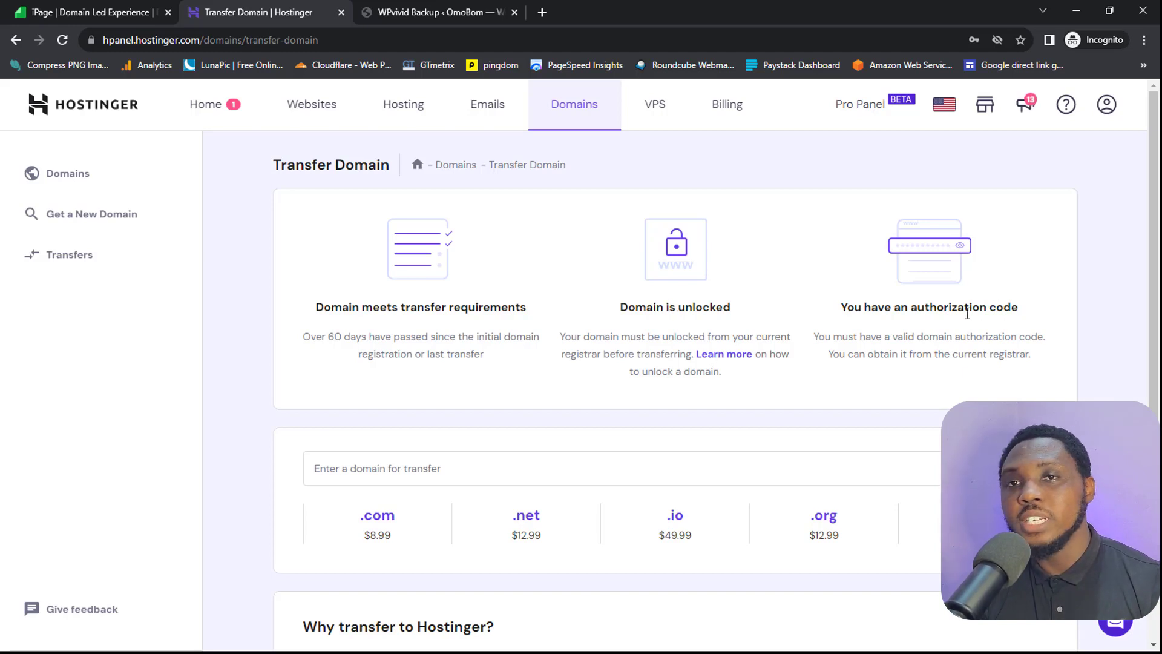
- Check omobom.com for transfer at $8.99/yr, purchase it, and complete the $9.17 payment
click(389, 469)
text(omobom.com)
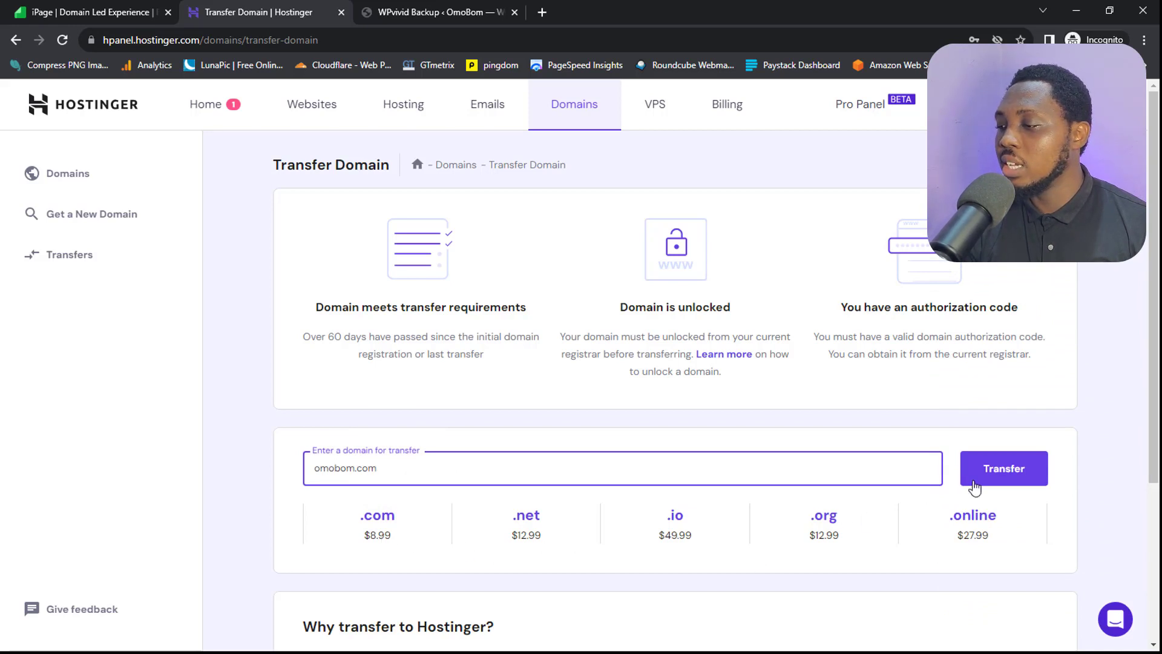
click(1015, 470)
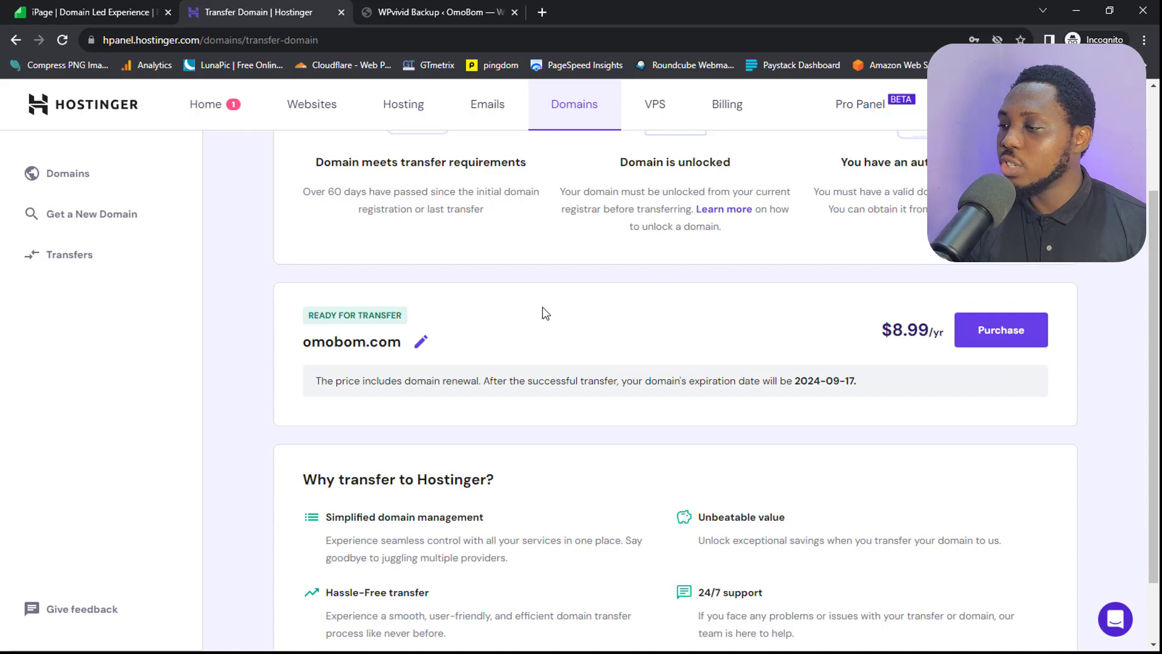
click(1014, 334)
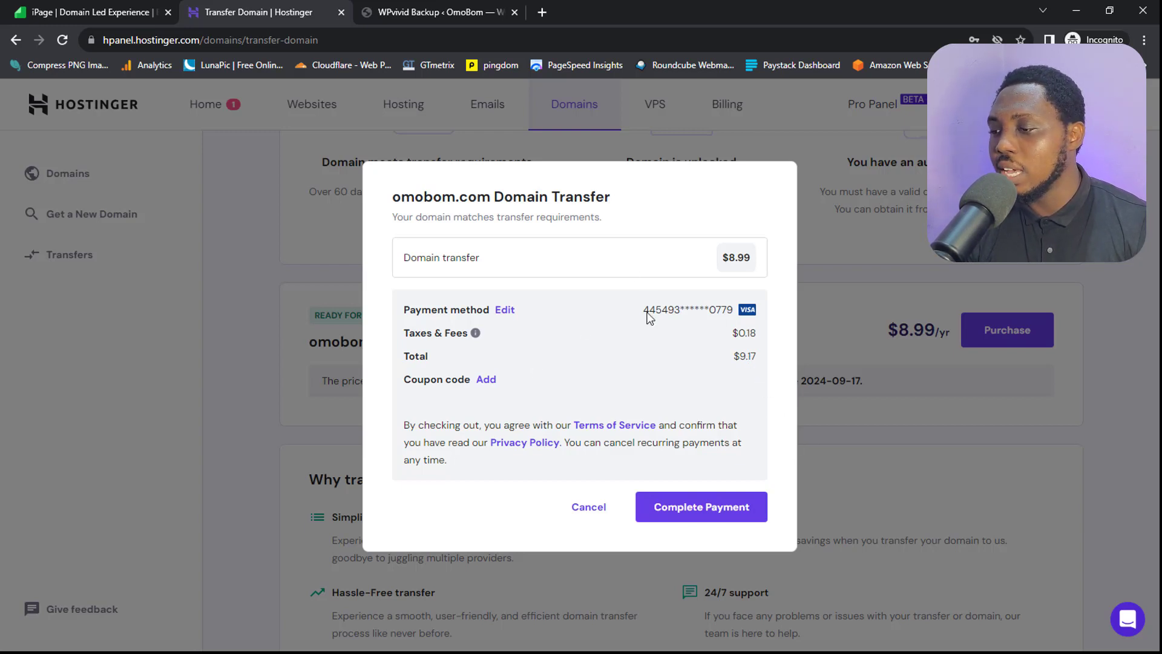
click(697, 510)
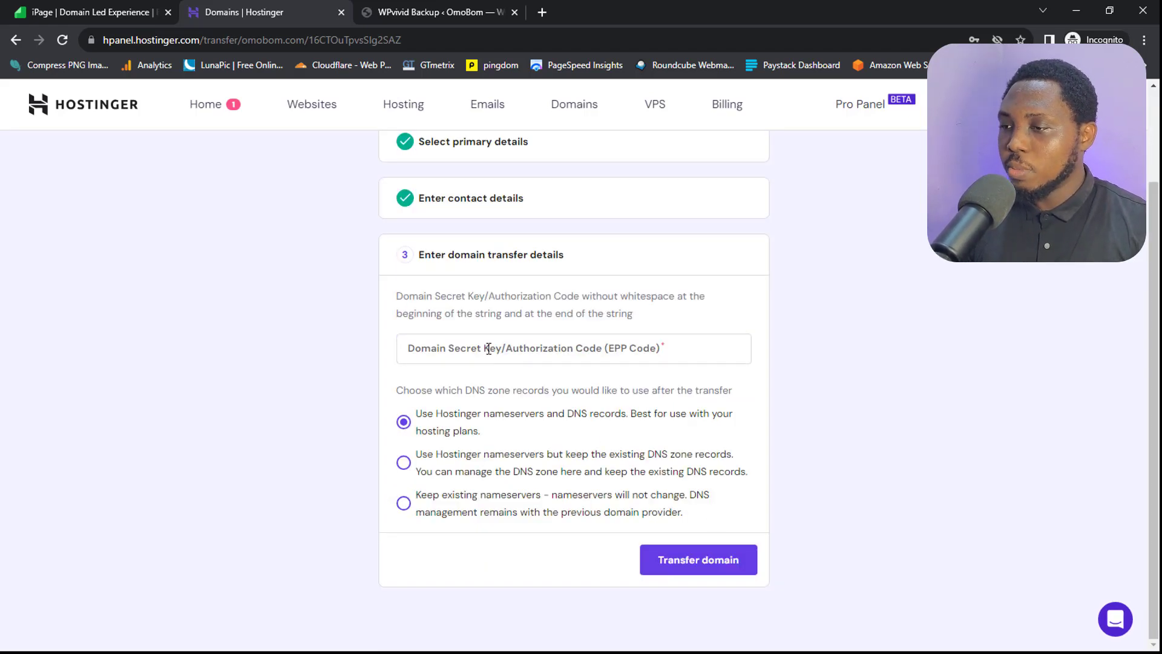
- Paste the omobom.com authorization code, keep Hostinger nameservers and DNS, and submit the transfer
scroll(461, 271, up, 1)
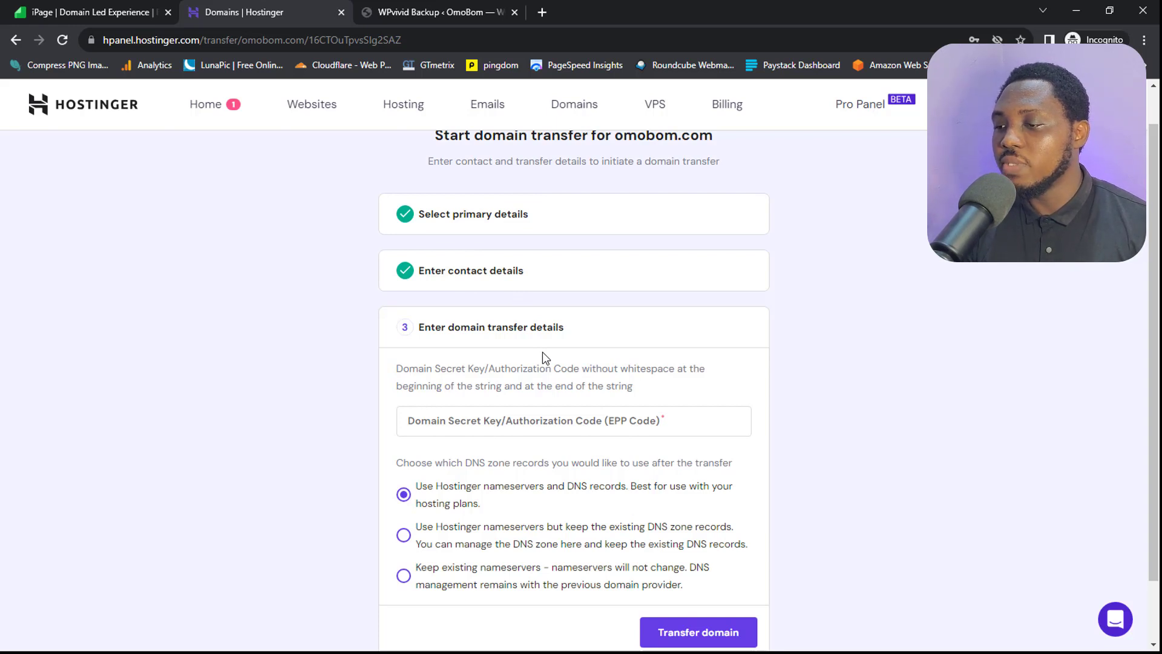
click(558, 423)
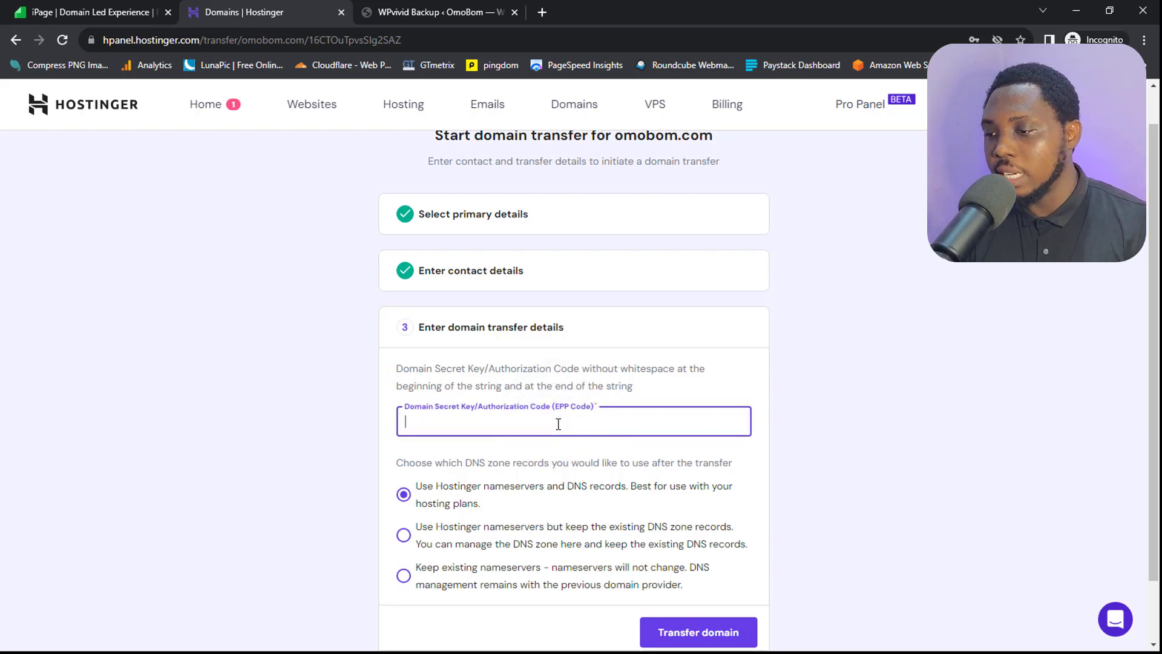
click(435, 426)
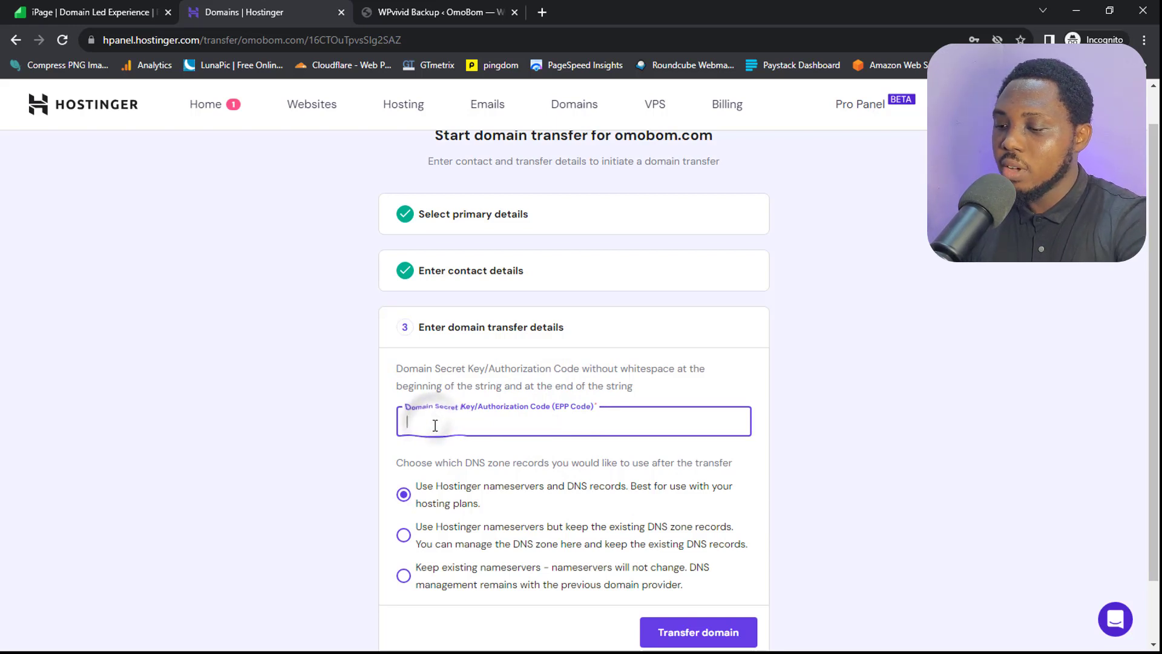
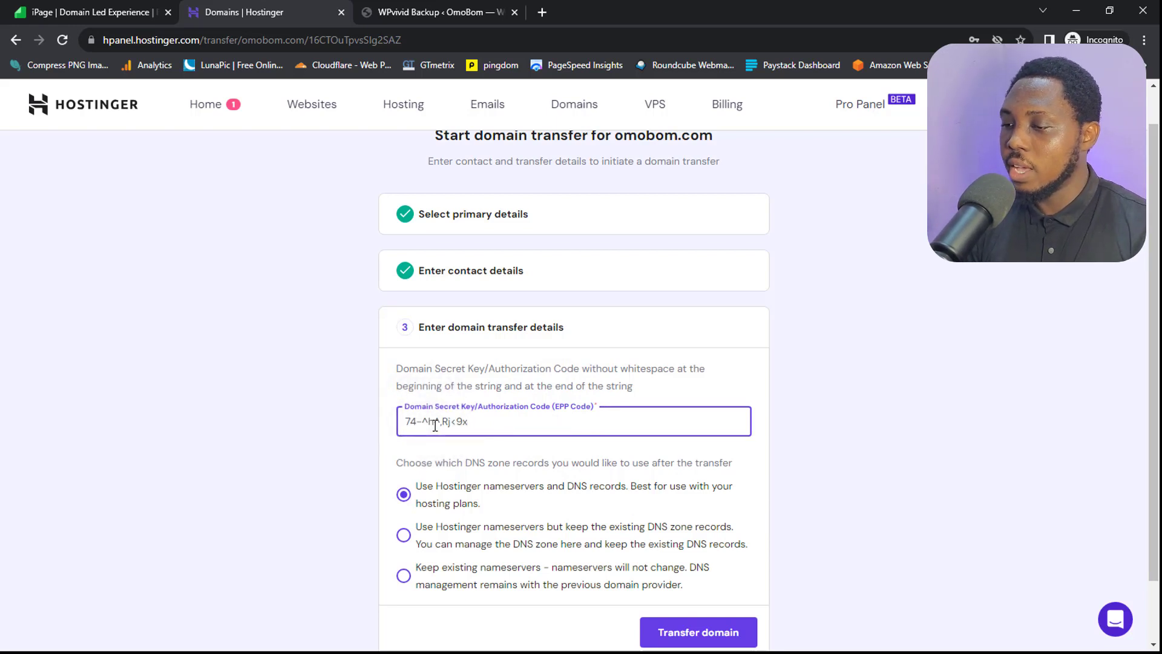
scroll(436, 424, down, 2)
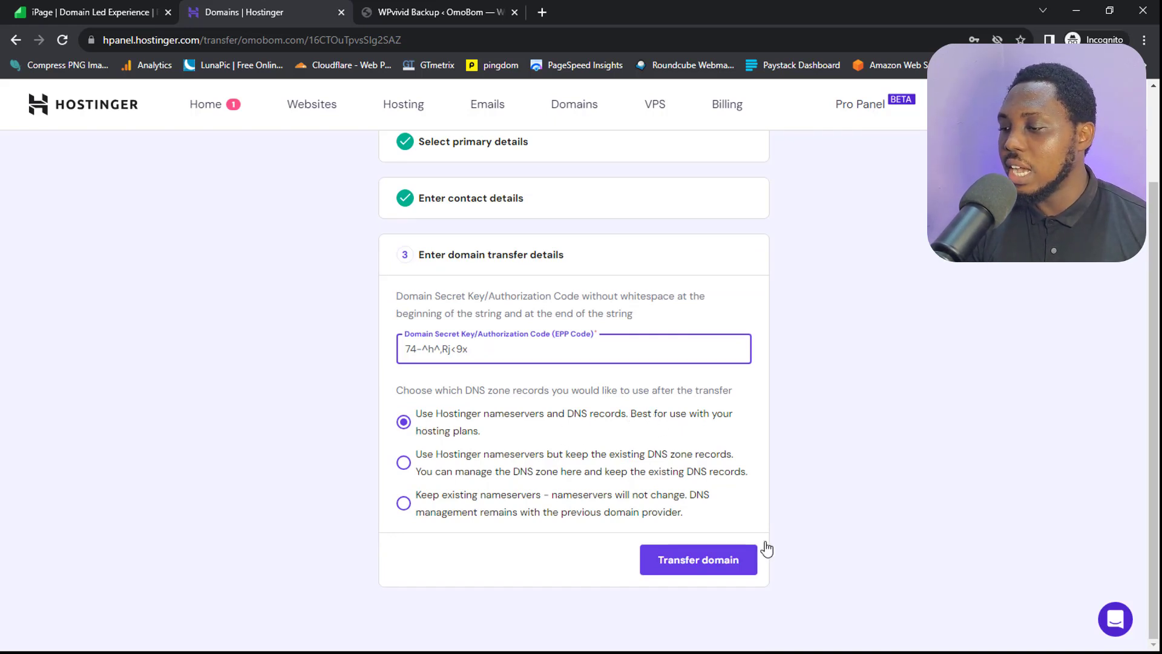
click(693, 567)
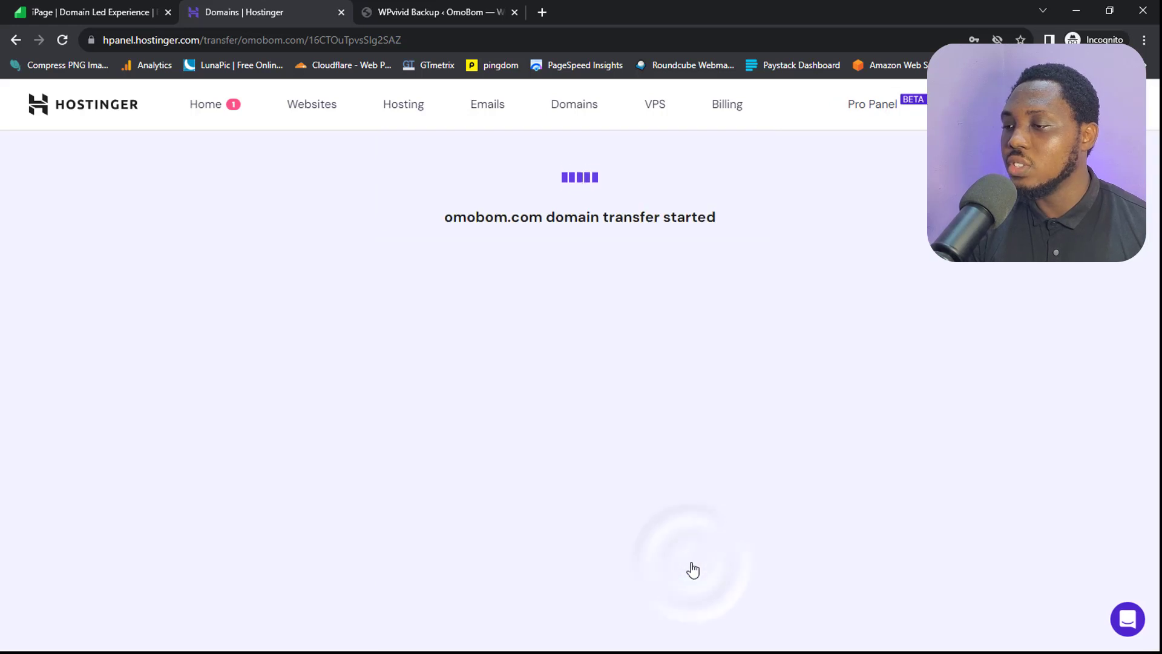